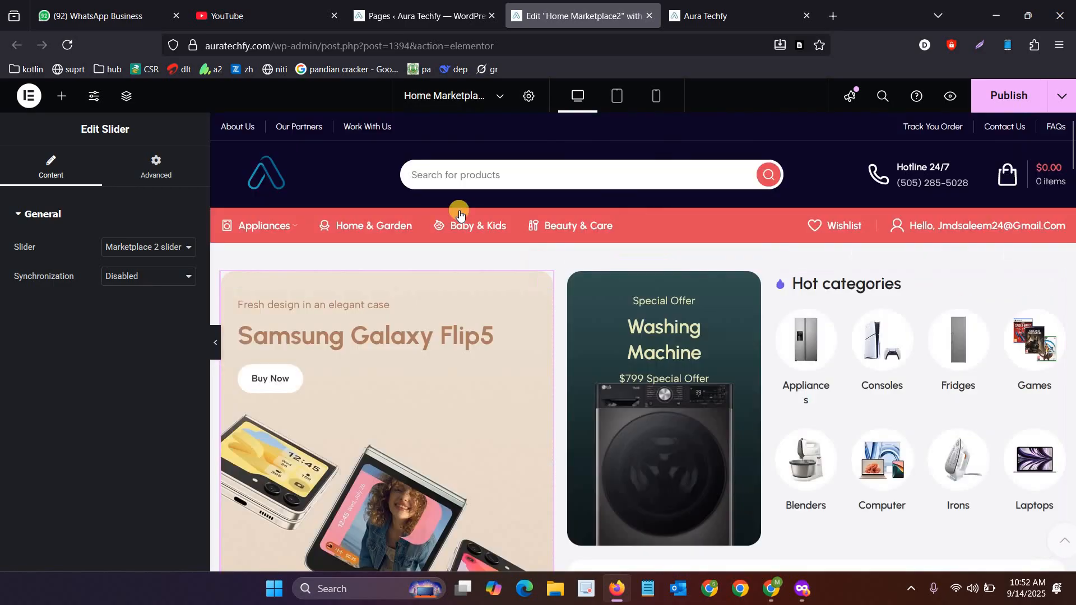
# Step: Look through the site's Pages list to locate the Home Marketplace2 front page and its Elementor editing option
pyautogui.click(465, 4)
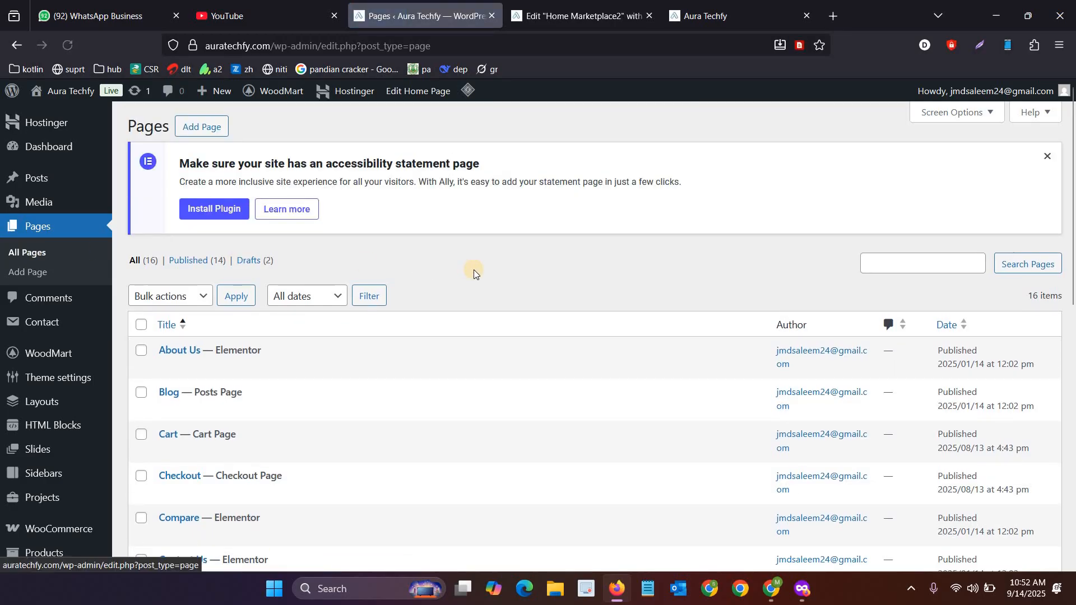
pyautogui.scroll(-5, 473, 270)
pyautogui.scroll(3, 310, 351)
pyautogui.scroll(-3, 314, 353)
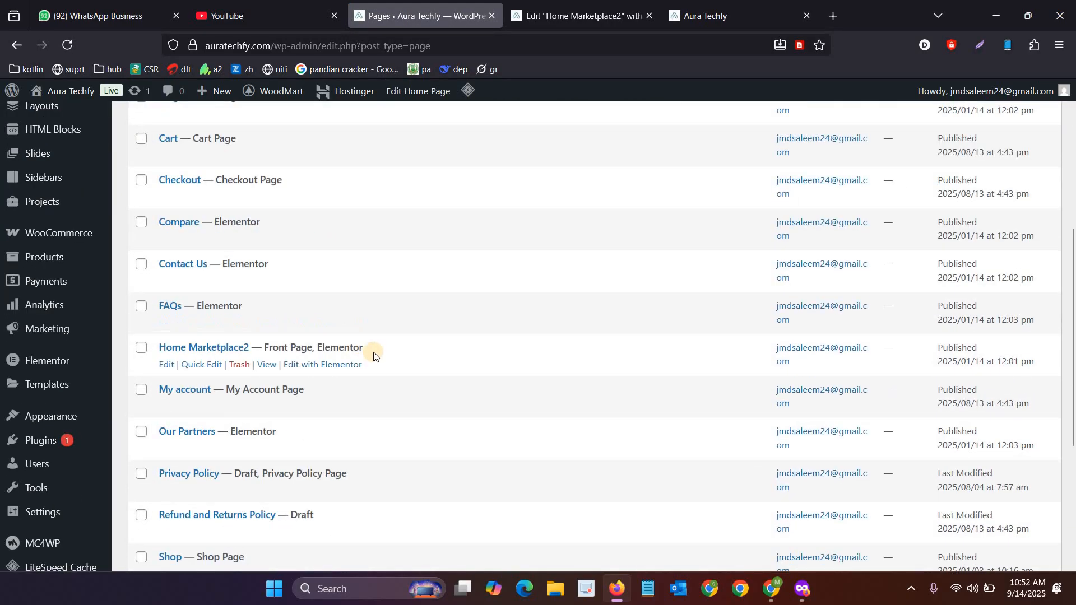
pyautogui.moveTo(363, 348); pyautogui.dragTo(158, 347)
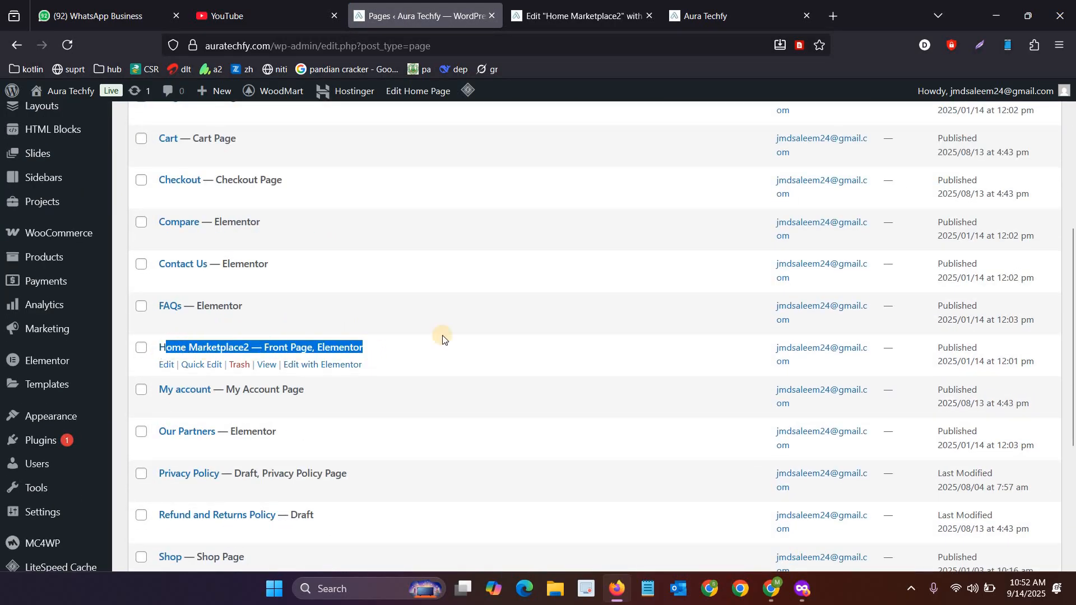
pyautogui.click(288, 305)
pyautogui.scroll(5, 336, 284)
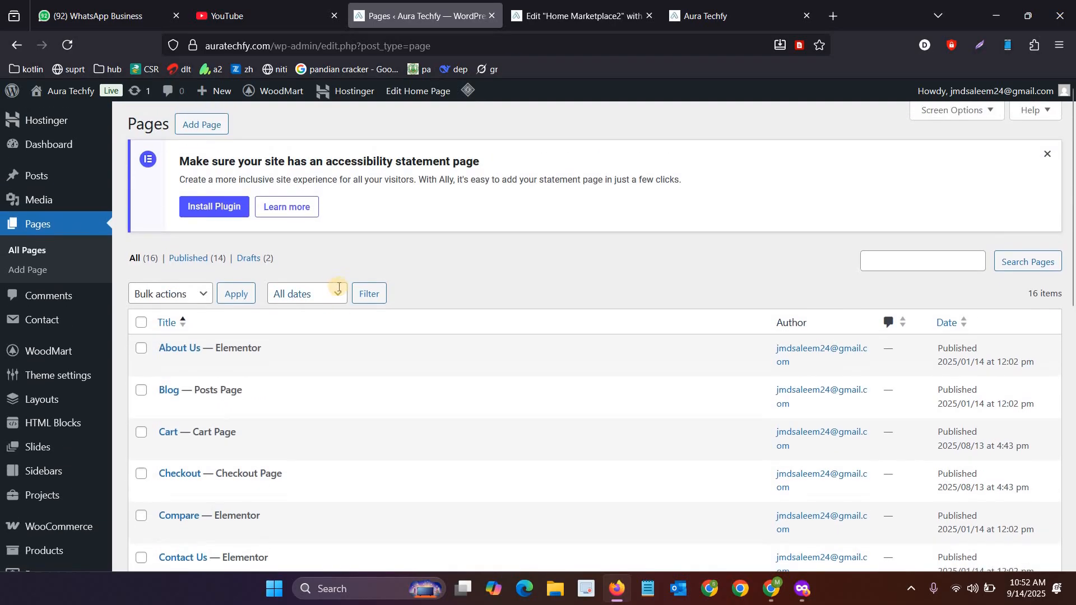
pyautogui.scroll(-6, 319, 288)
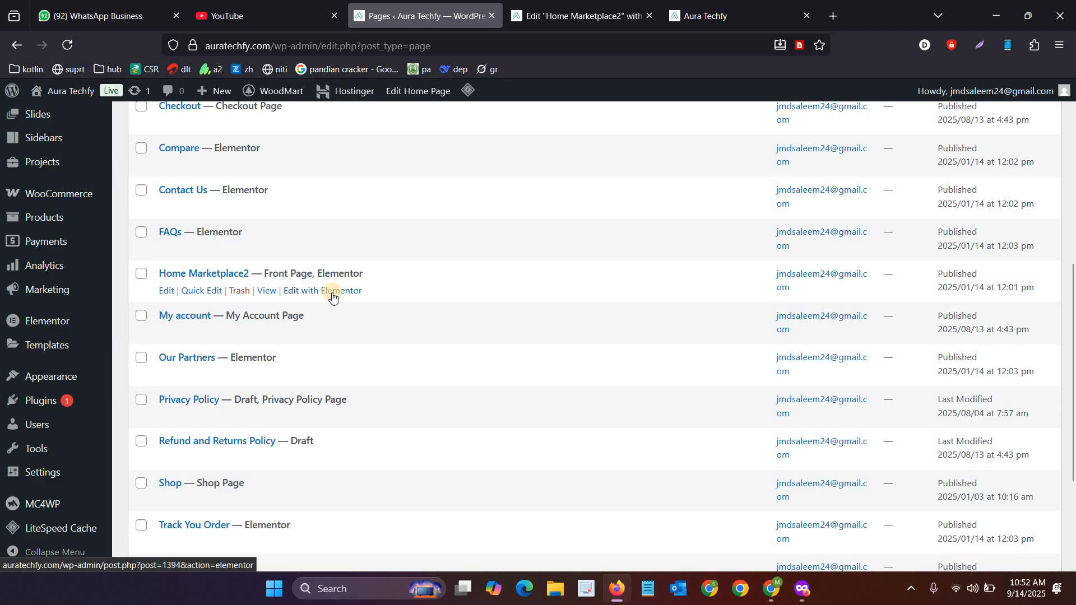
# Step: Return to the Home Marketplace2 editor and examine the title and content text of the Next Day Delivery information box
pyautogui.click(538, 4)
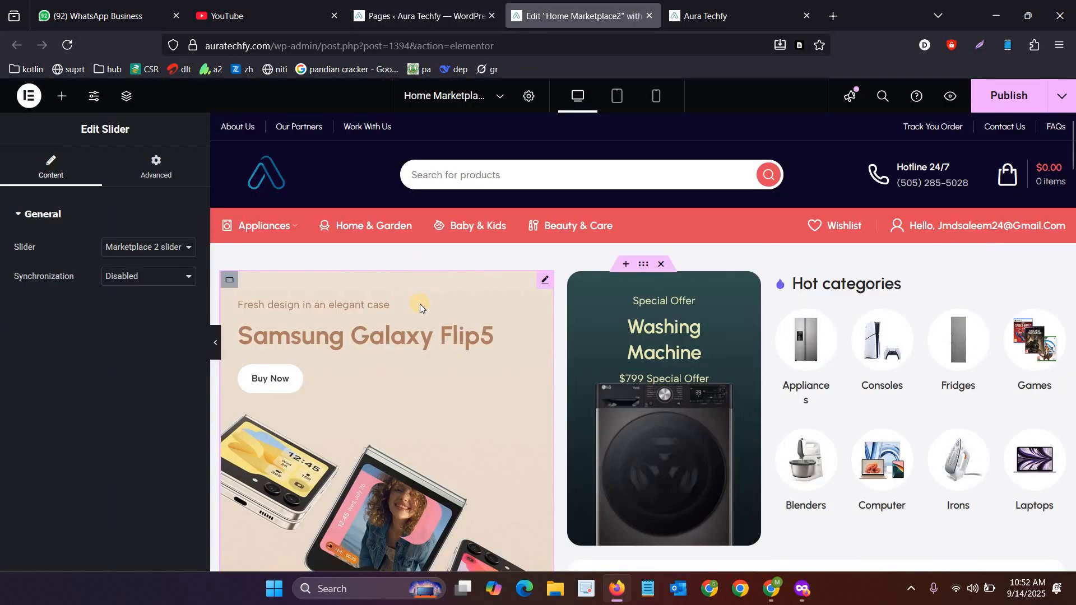
pyautogui.scroll(-10, 421, 323)
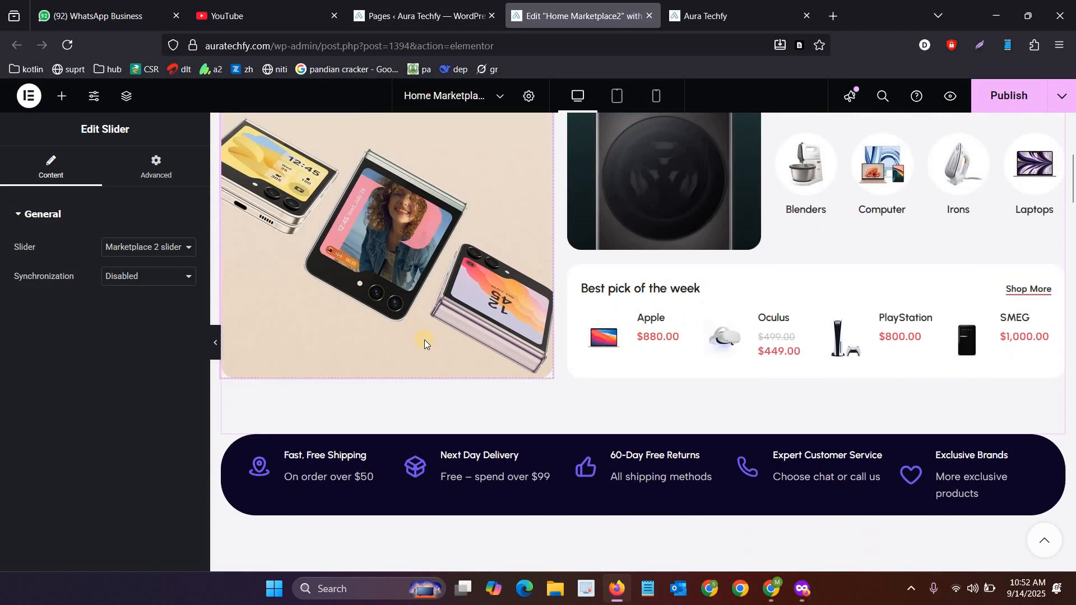
pyautogui.scroll(5, 530, 367)
pyautogui.scroll(2, 531, 367)
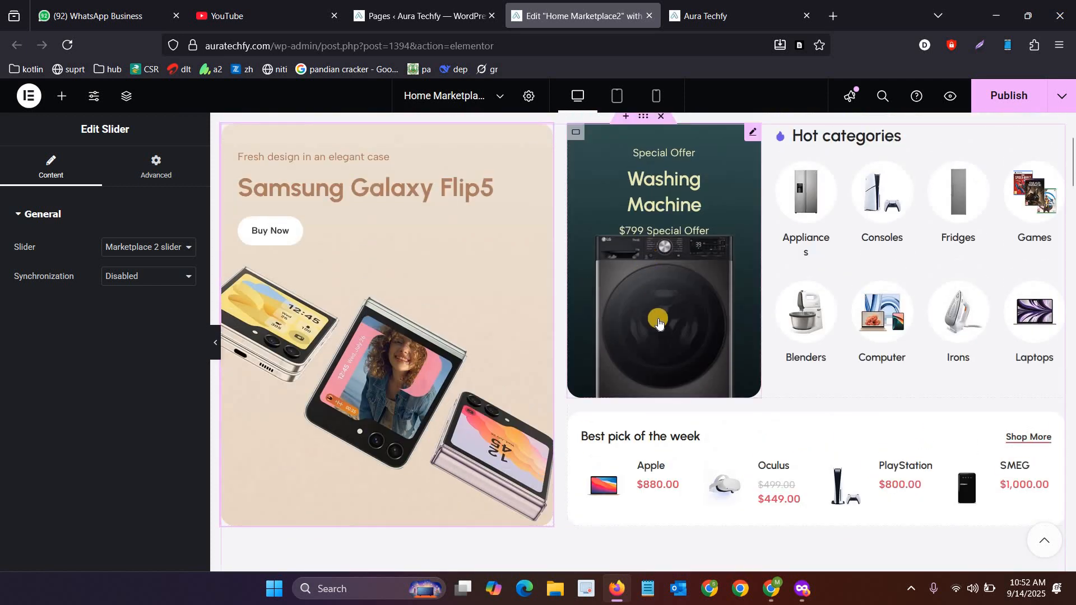
pyautogui.scroll(-3, 542, 344)
pyautogui.scroll(-4, 542, 344)
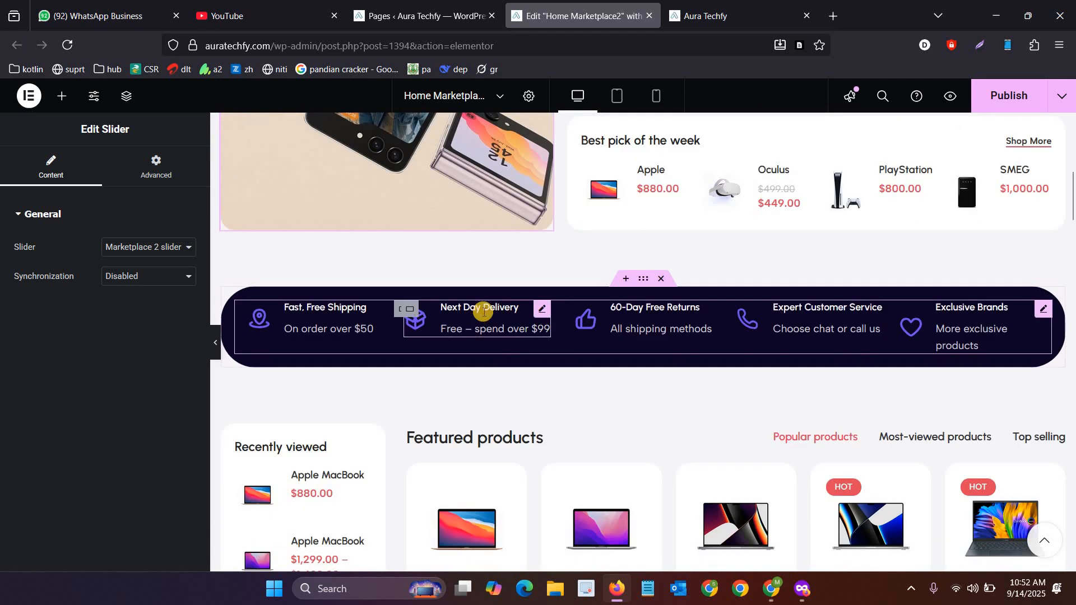
pyautogui.click(485, 317)
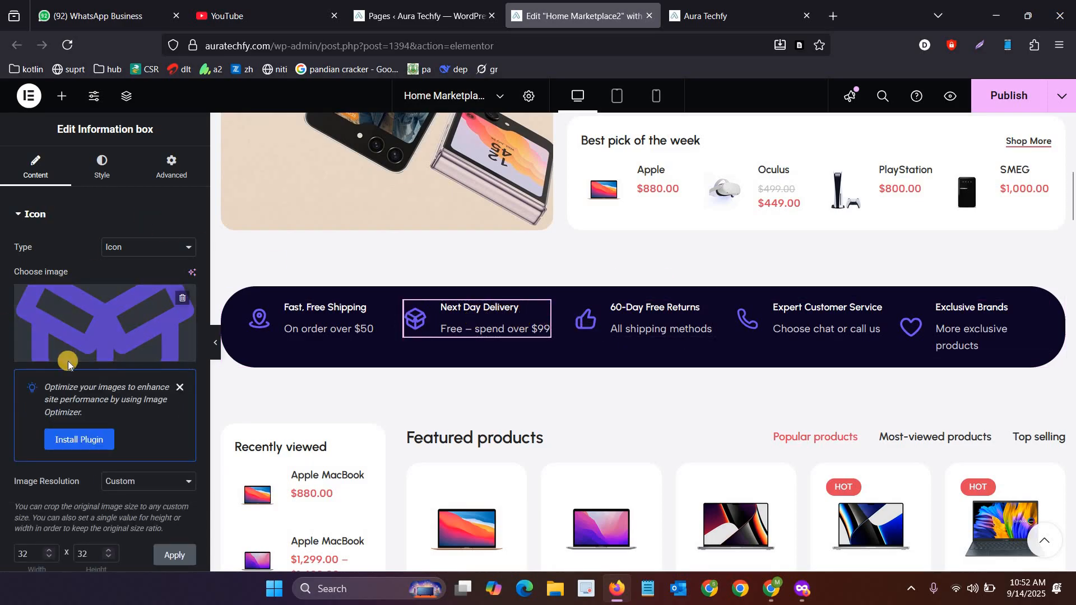
pyautogui.scroll(-2, 22, 533)
pyautogui.click(39, 555)
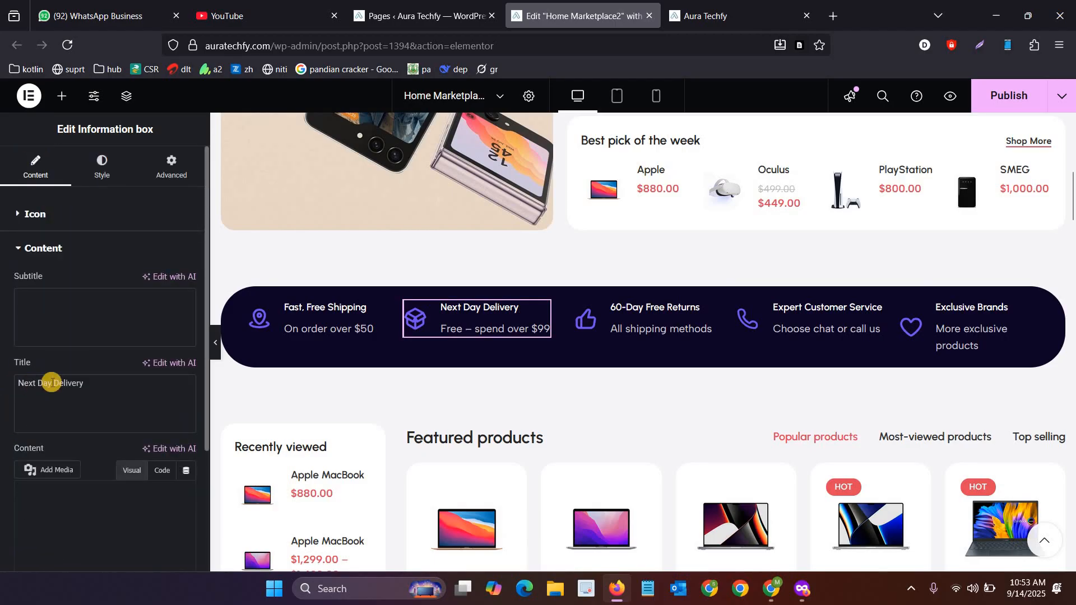
pyautogui.click(58, 383)
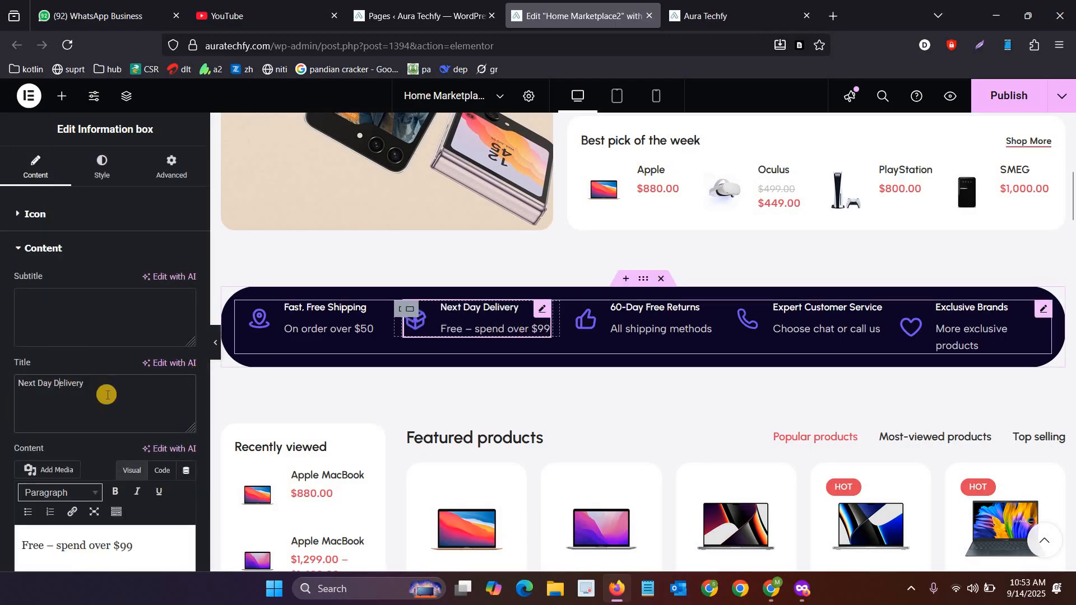
pyautogui.scroll(-2, 170, 470)
pyautogui.tripleClick(83, 467)
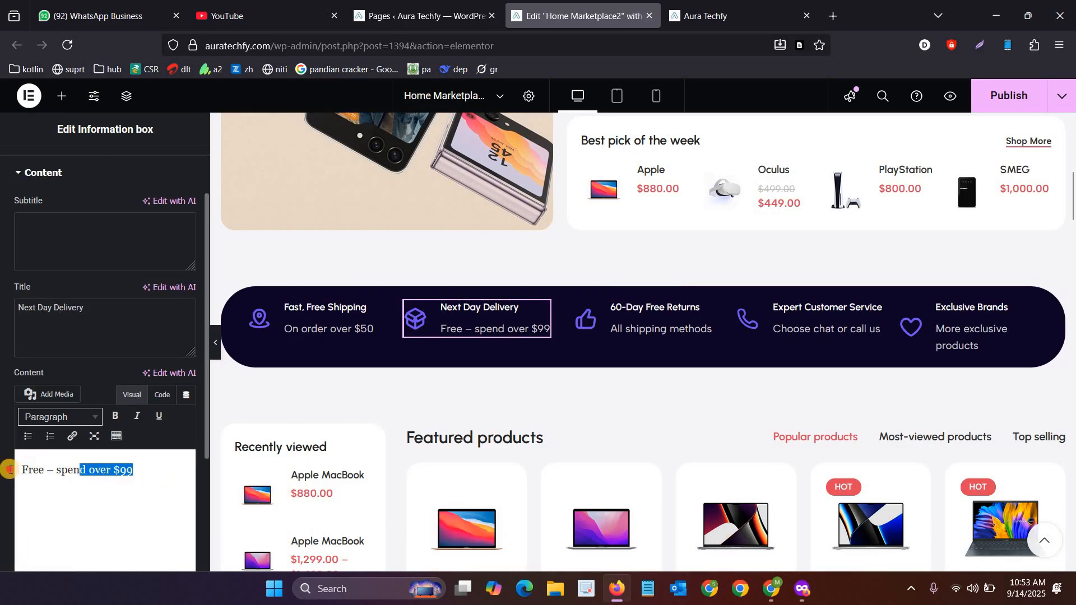
# Step: Set the background color of the container holding the shipping and service information boxes to #7C5FDF
pyautogui.click(656, 312)
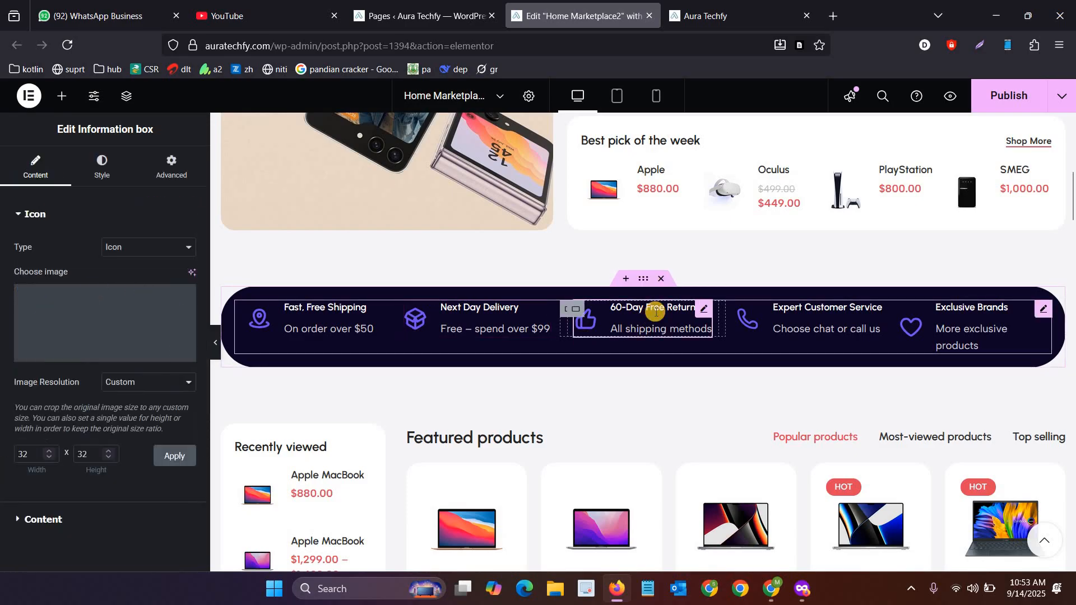
pyautogui.click(643, 283)
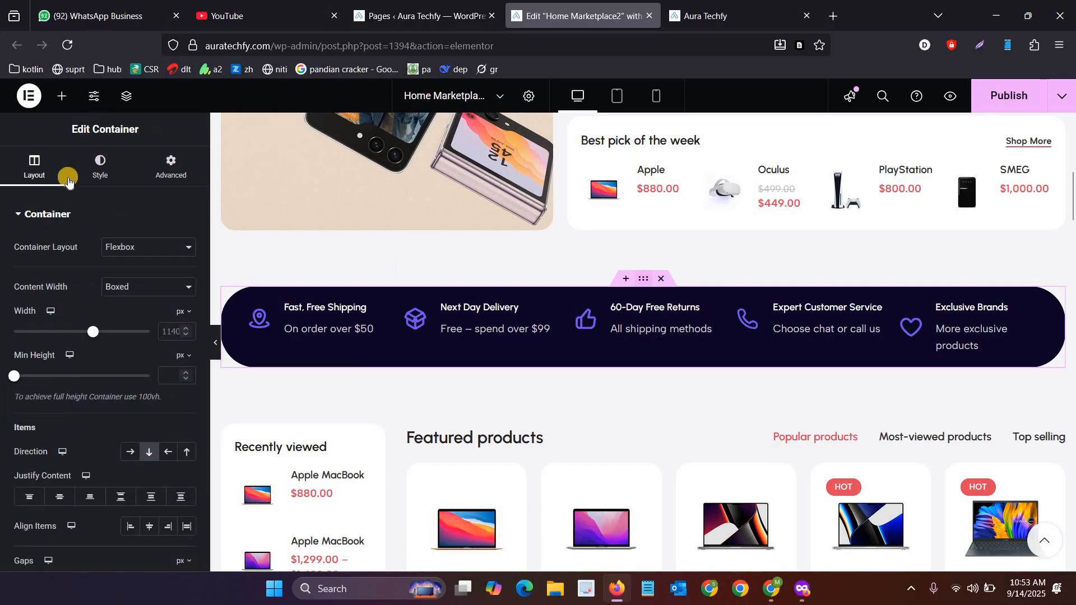
pyautogui.click(95, 165)
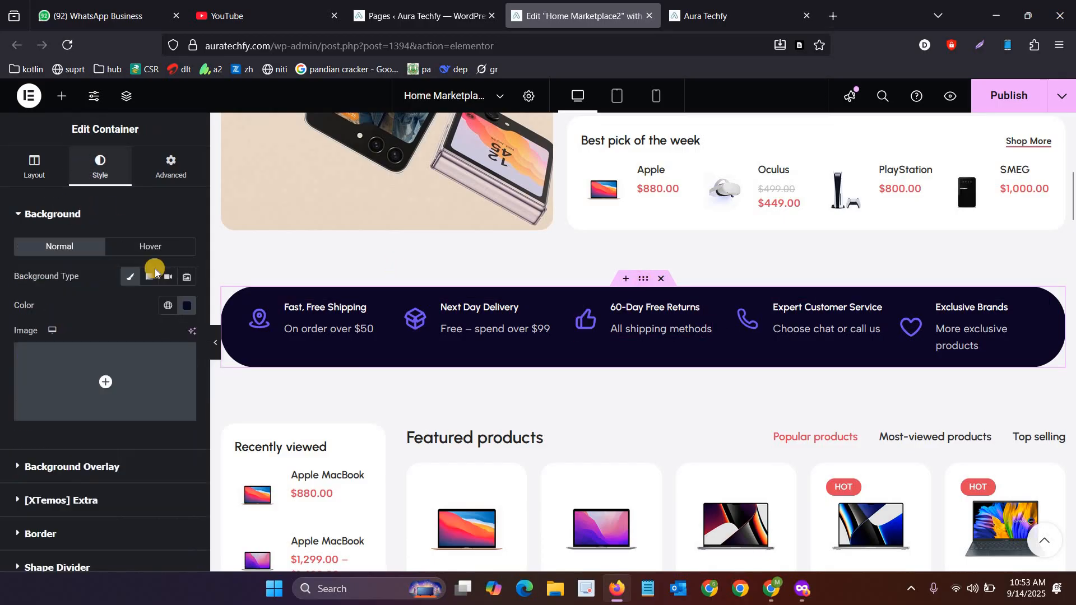
pyautogui.click(187, 305)
pyautogui.moveTo(191, 371); pyautogui.dragTo(199, 375)
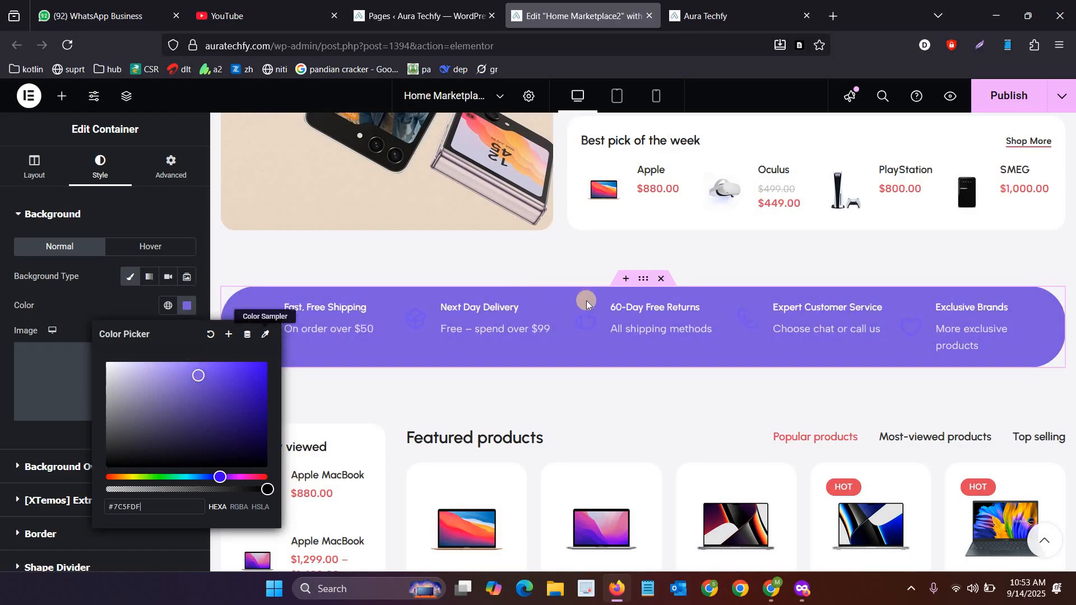
# Step: Replace the Washing Machine promo banner's background image with iPhone-17-Pro-Dual-Tone-Rectangle-Feature-1.jpg from the media library
pyautogui.scroll(6, 586, 301)
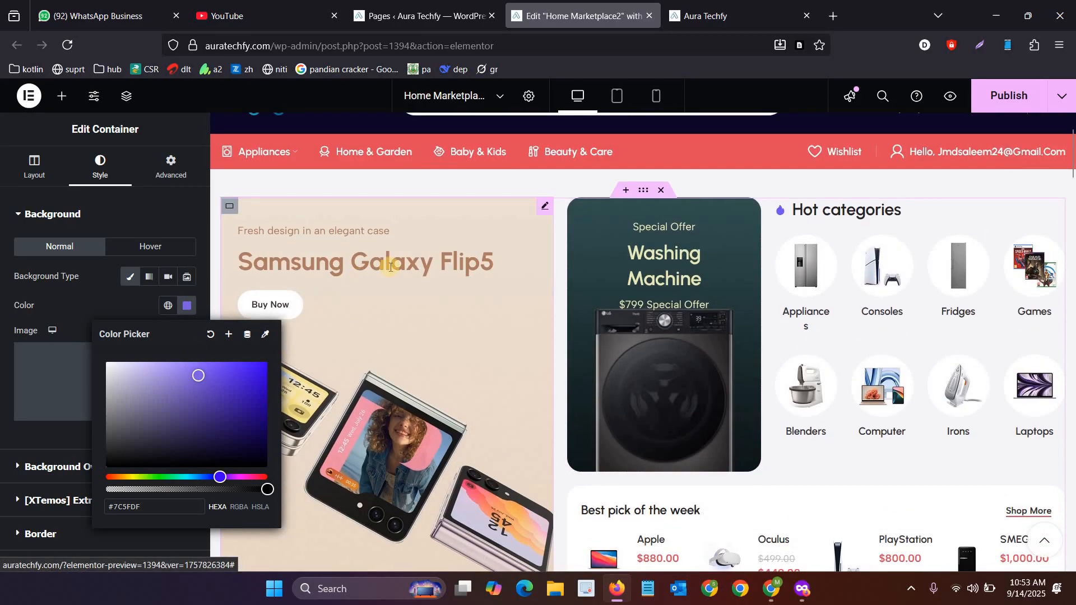
pyautogui.click(641, 235)
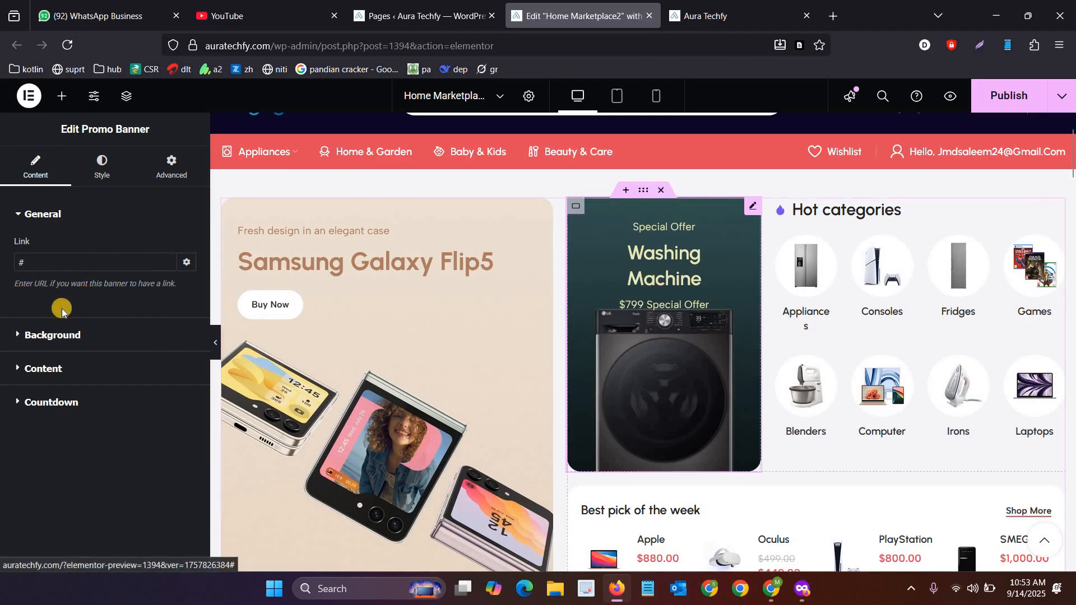
pyautogui.click(19, 330)
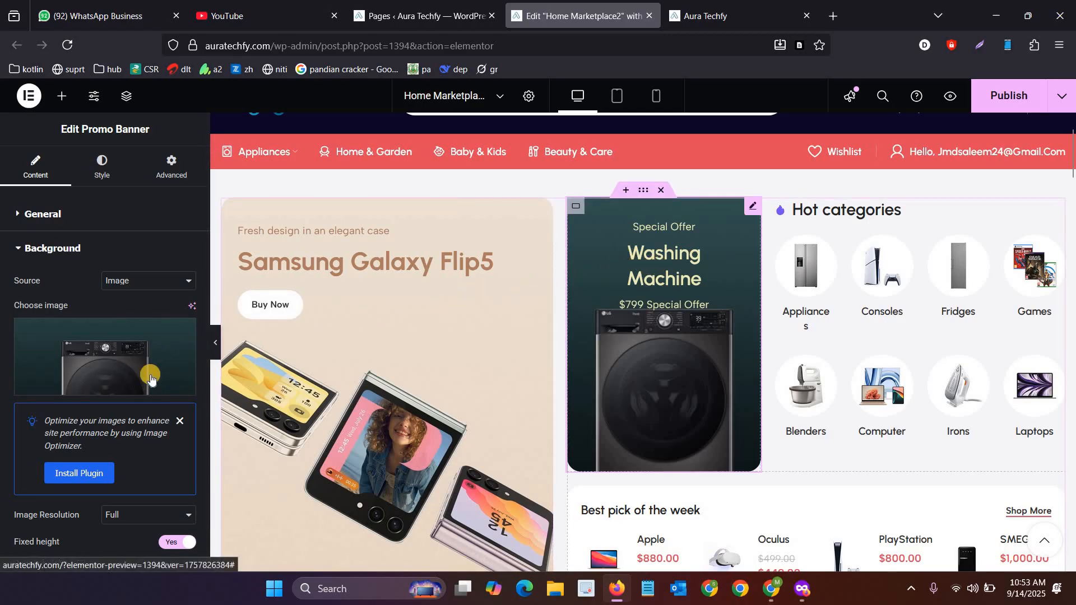
pyautogui.click(130, 389)
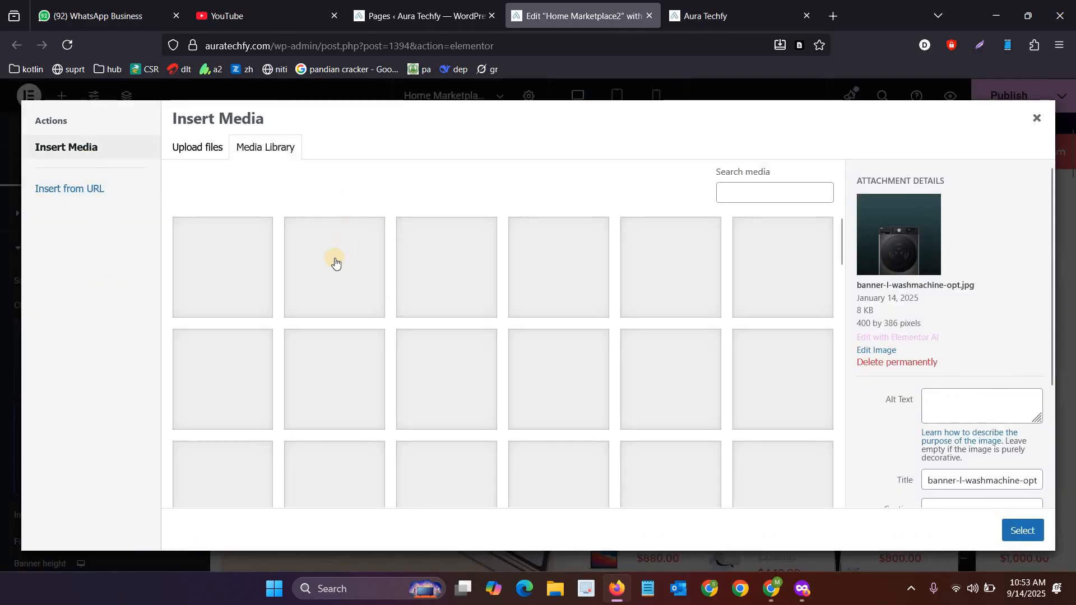
pyautogui.click(274, 266)
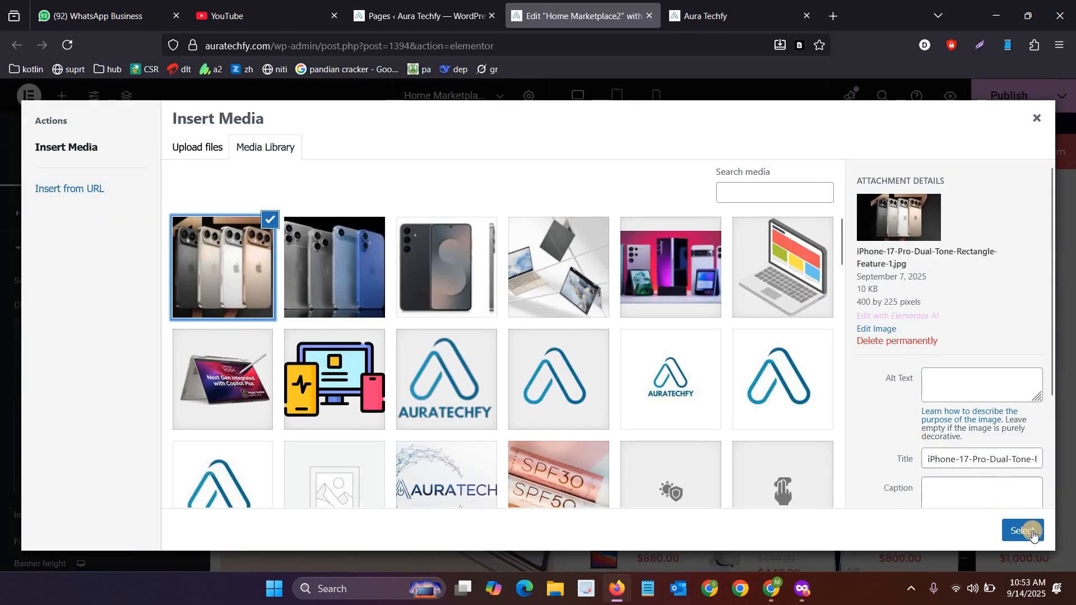
pyautogui.click(1022, 530)
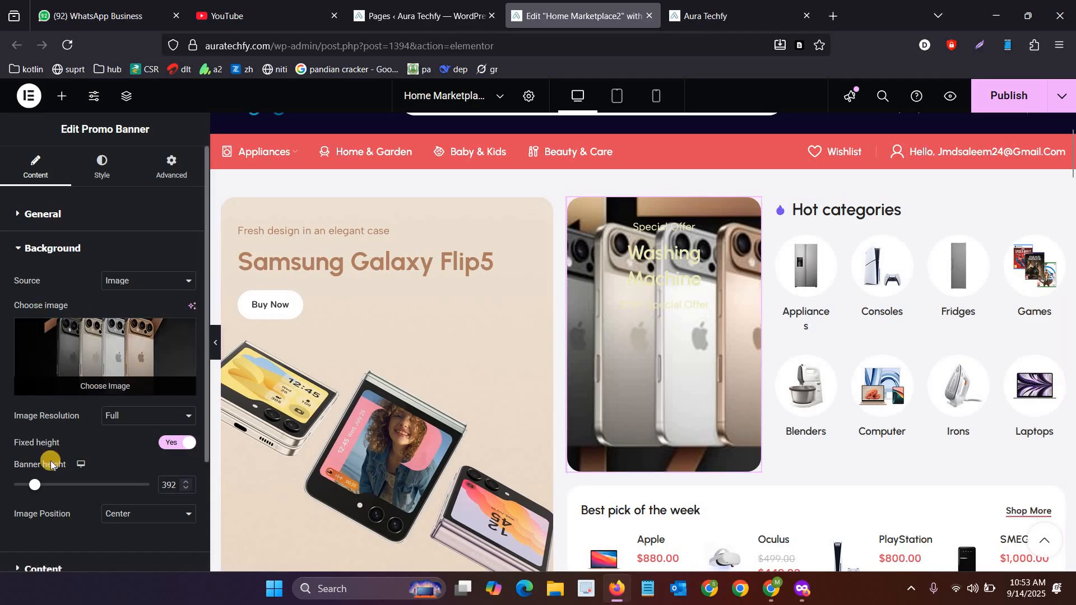
# Step: Review the title and content text settings of the promo banner
pyautogui.scroll(-1, 19, 515)
pyautogui.click(19, 515)
pyautogui.scroll(-5, 19, 331)
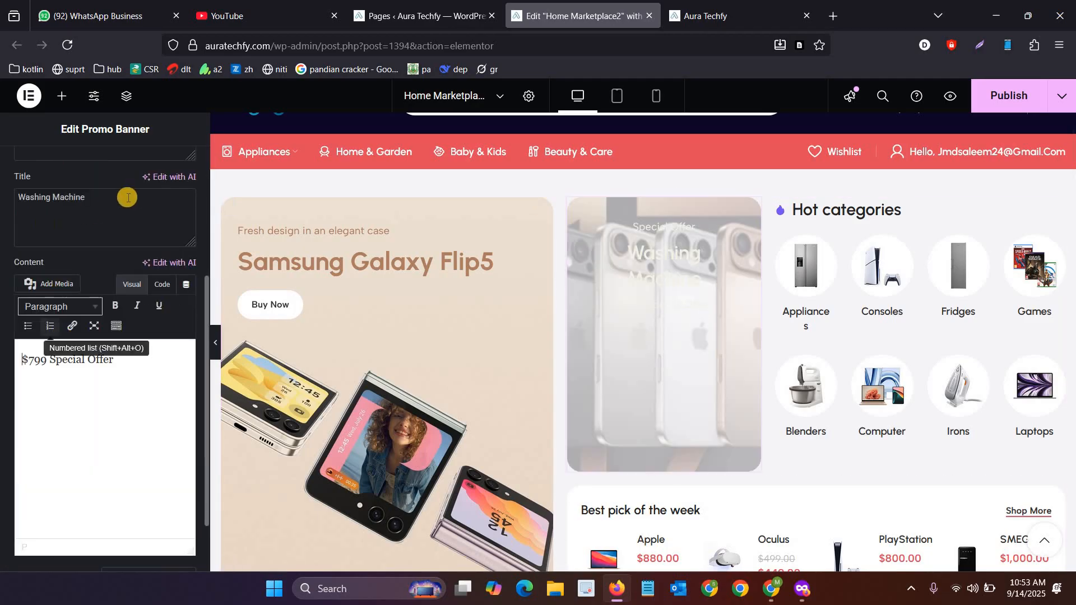
pyautogui.moveTo(95, 358); pyautogui.dragTo(541, 344)
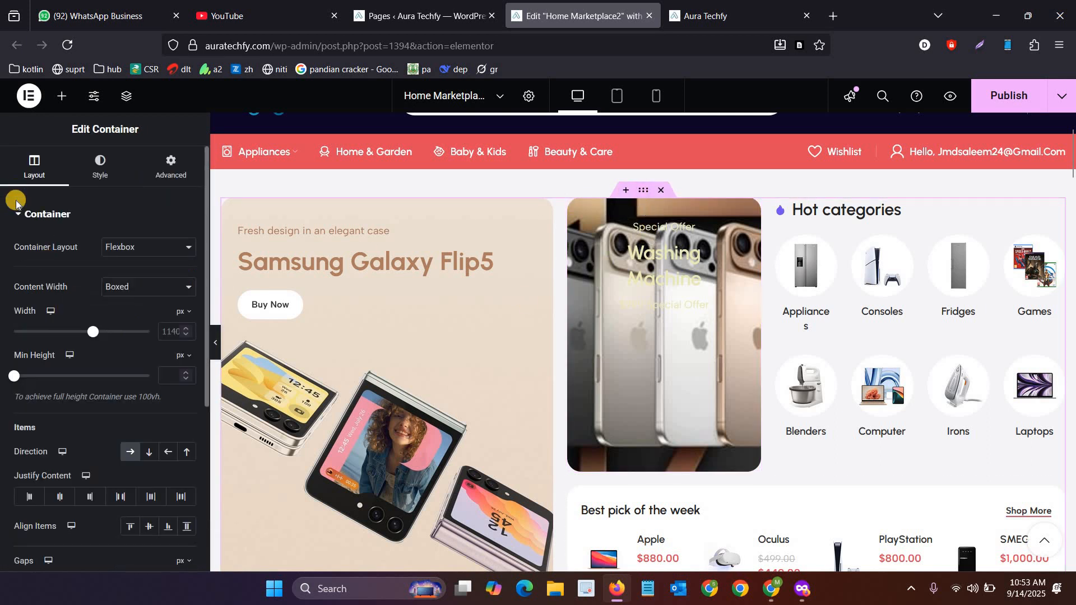
# Step: Look up the Apple MacBook Pro 16" M1 Max product page's URL on the live store as a target for the promo banner's link
pyautogui.click(638, 329)
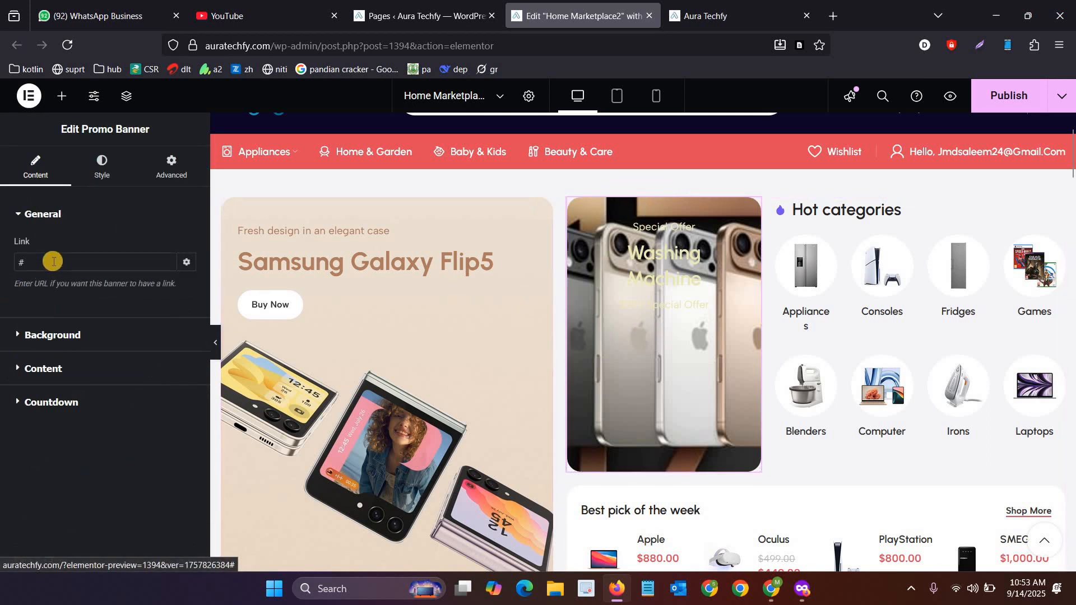
pyautogui.moveTo(53, 262); pyautogui.dragTo(1, 265)
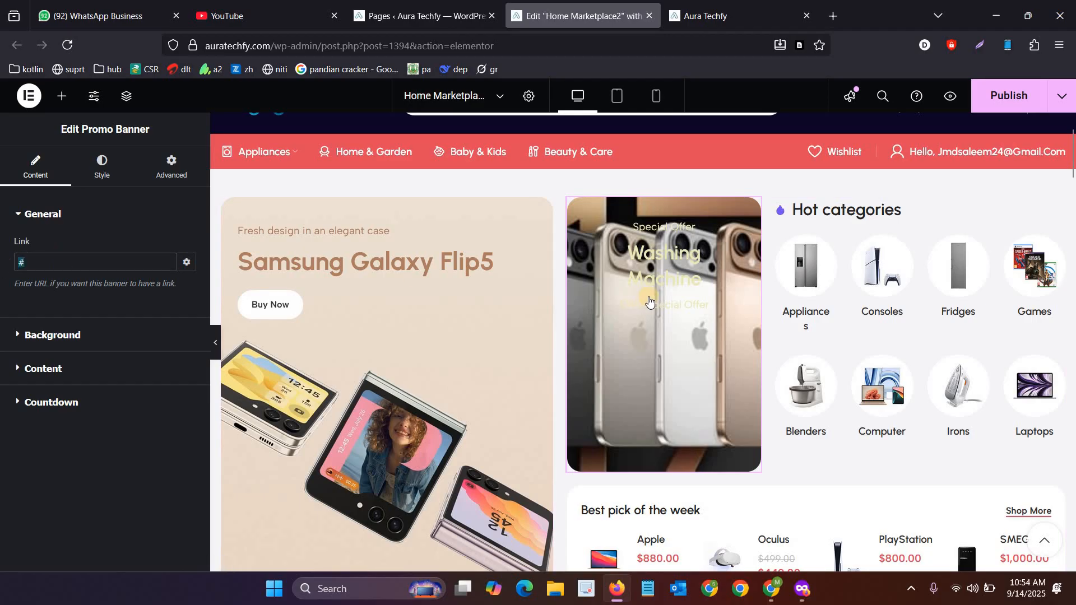
pyautogui.hotkey('ctrl', 'Tab')
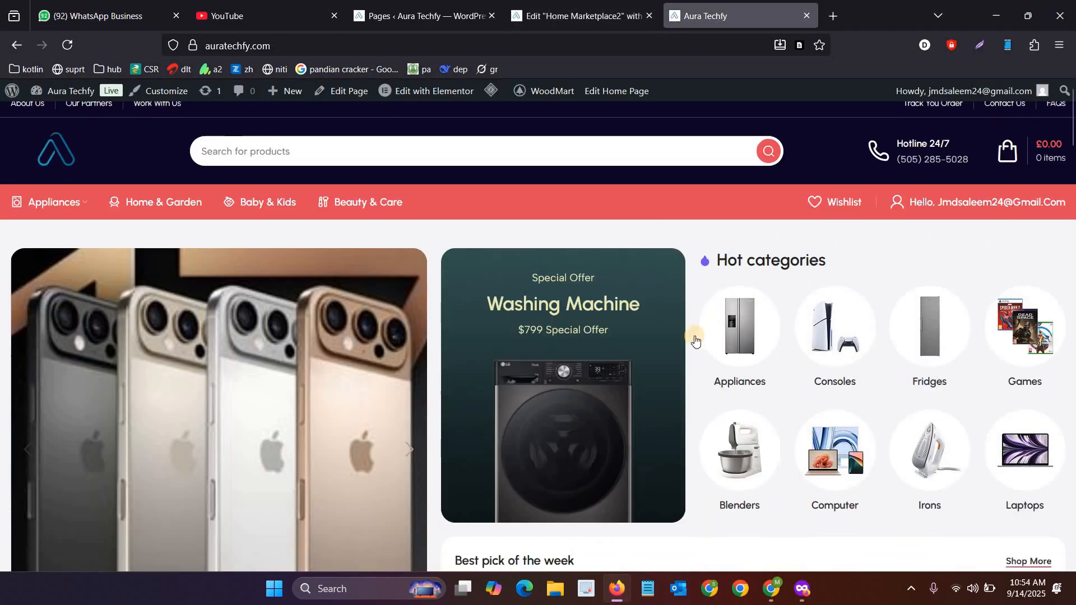
pyautogui.scroll(-10, 695, 340)
pyautogui.click(632, 389)
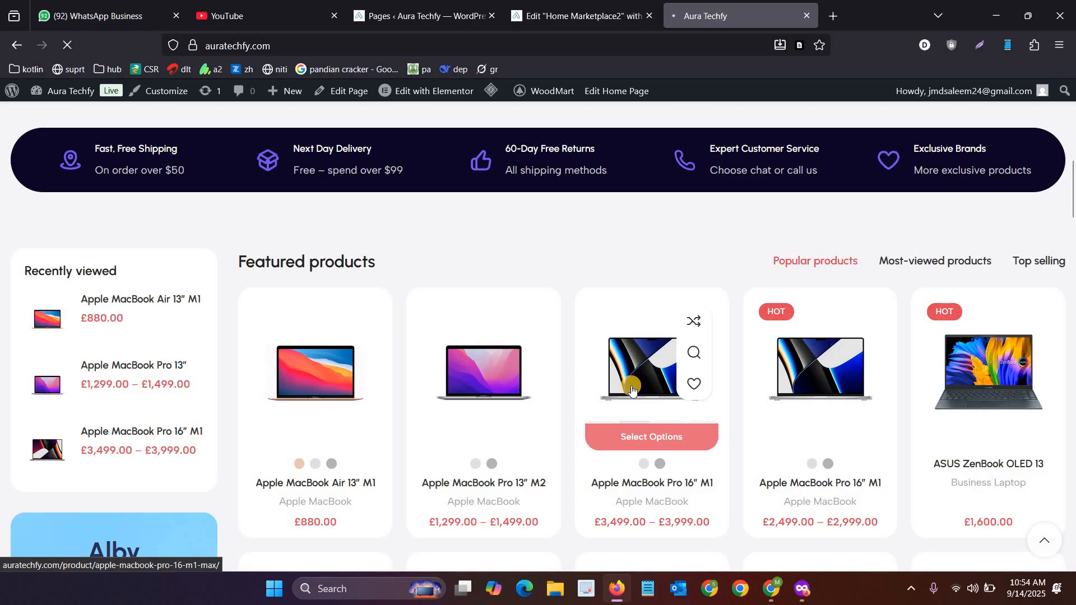
pyautogui.click(512, 45)
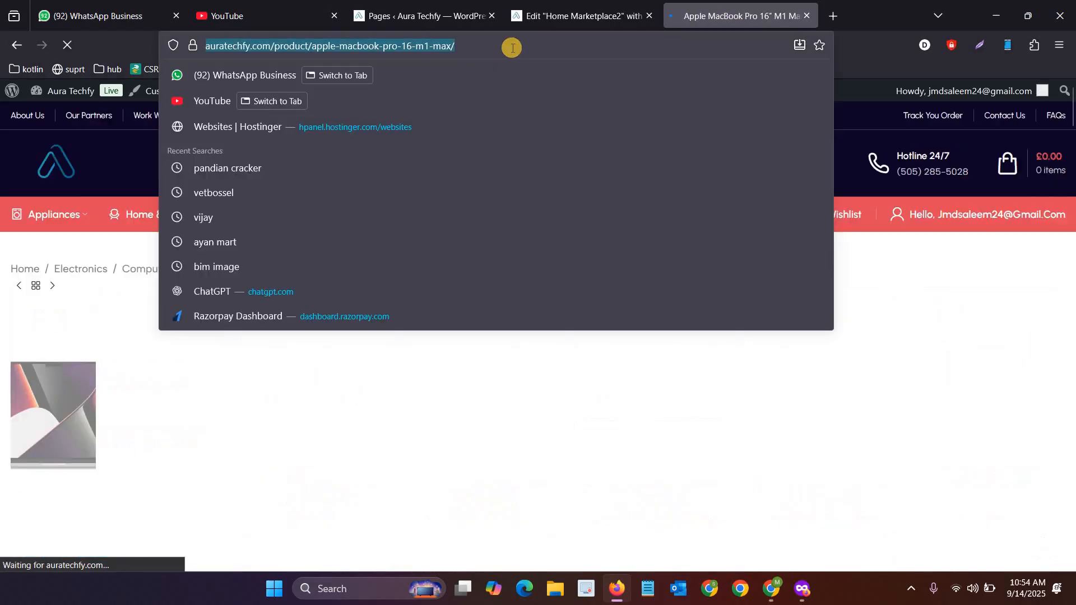
pyautogui.click(525, 8)
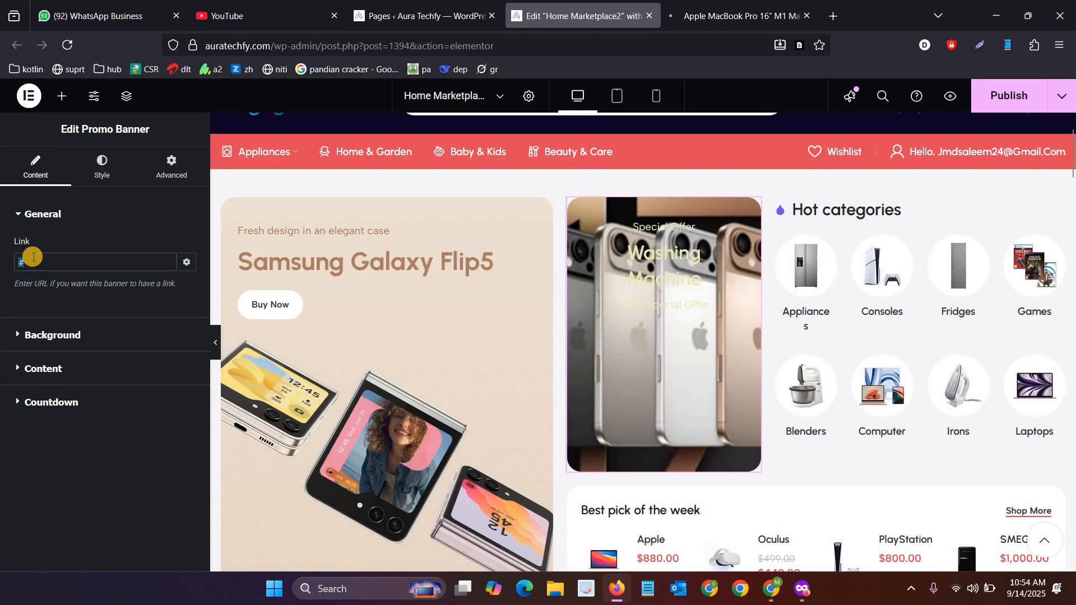
pyautogui.click(33, 257)
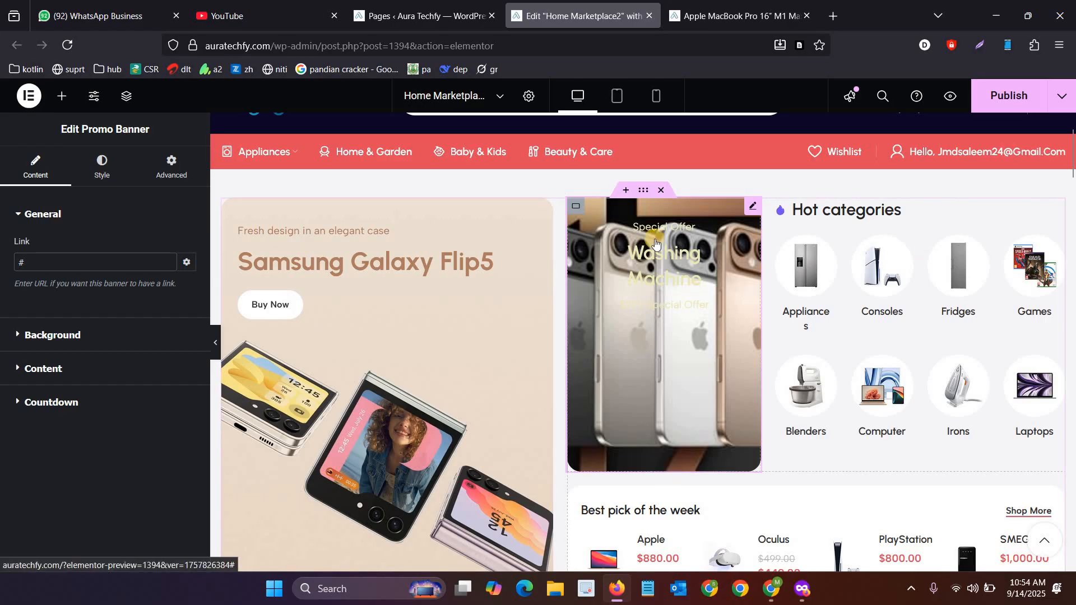
# Step: View the settings of the Samsung Galaxy Flip5 slider, and return to the home page of the live store
pyautogui.click(402, 261)
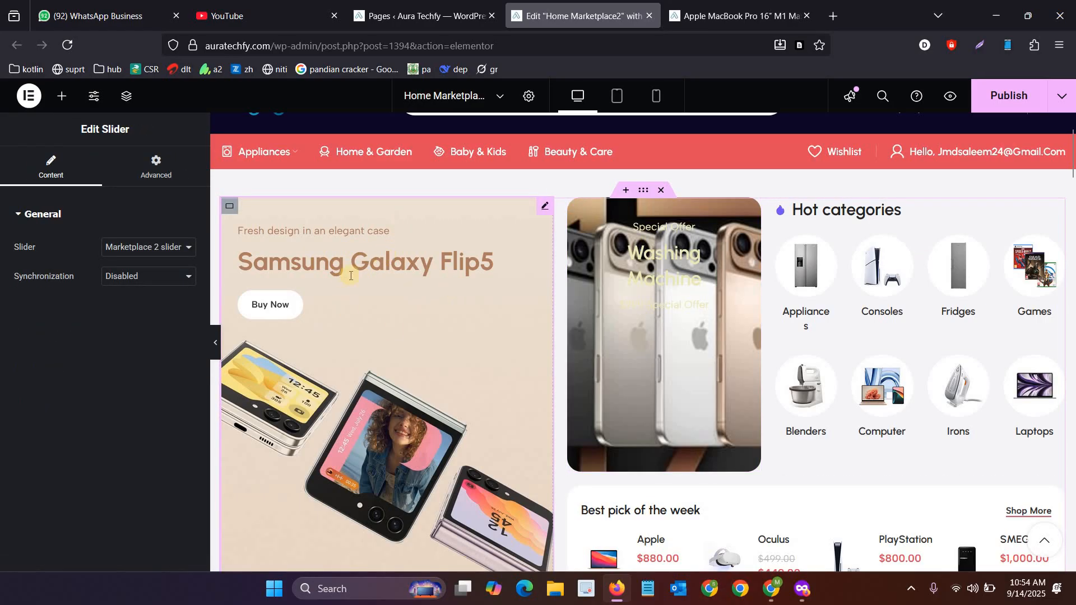
pyautogui.click(762, 5)
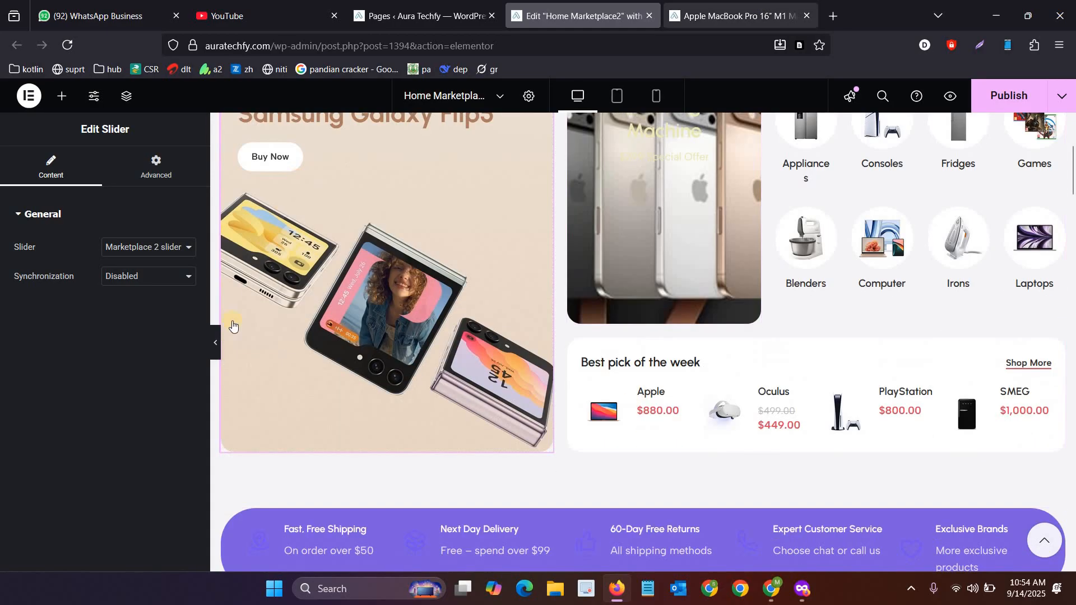
pyautogui.click(44, 181)
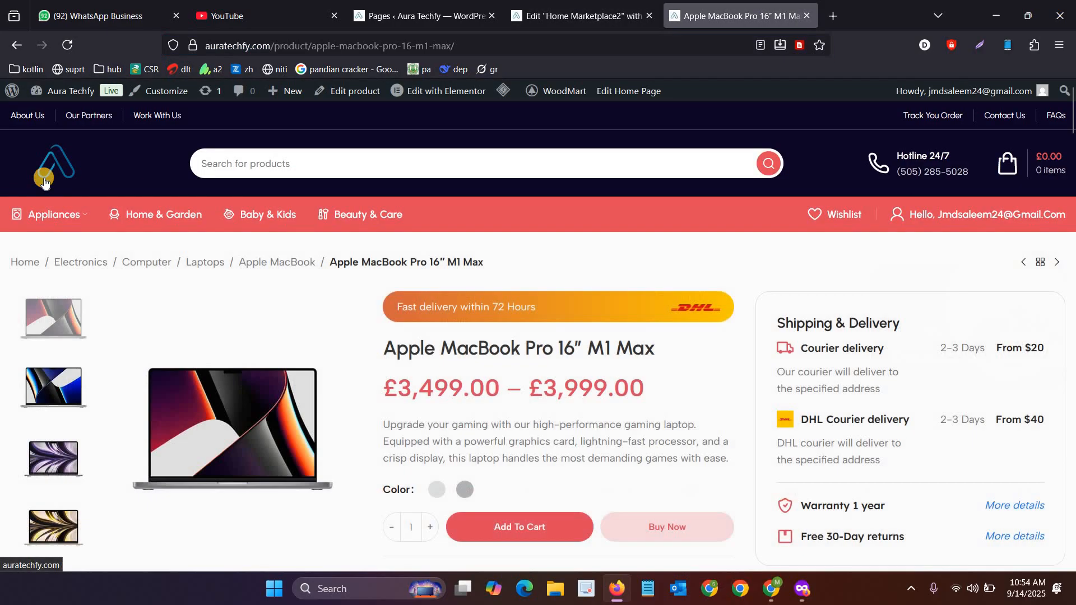
# Step: Open the WoodMart Slides list of the WordPress dashboard in a separate browser tab
pyautogui.scroll(-3, 399, 319)
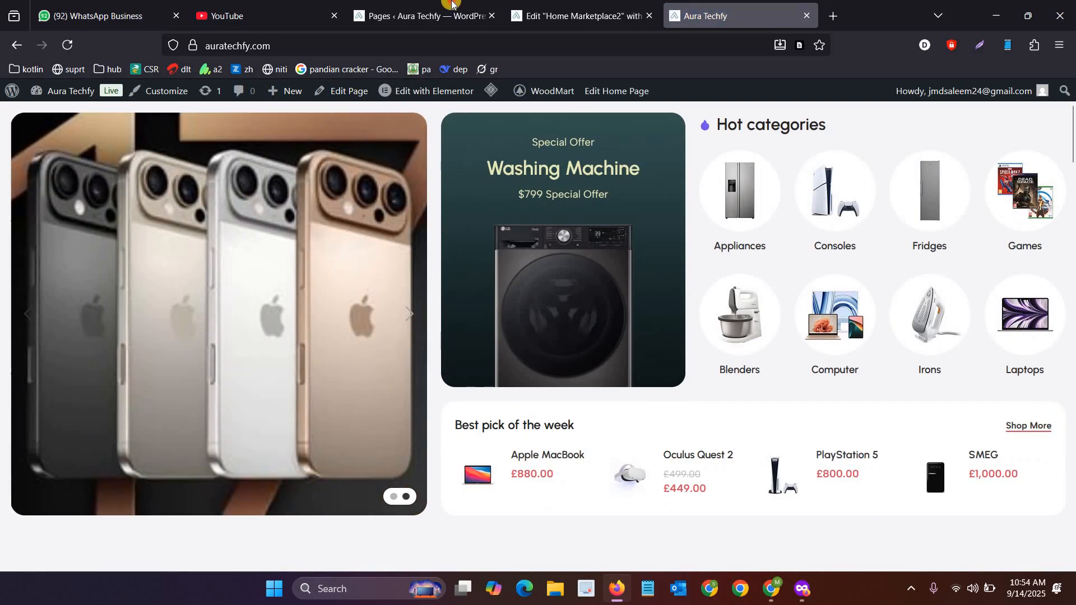
pyautogui.click(420, 16)
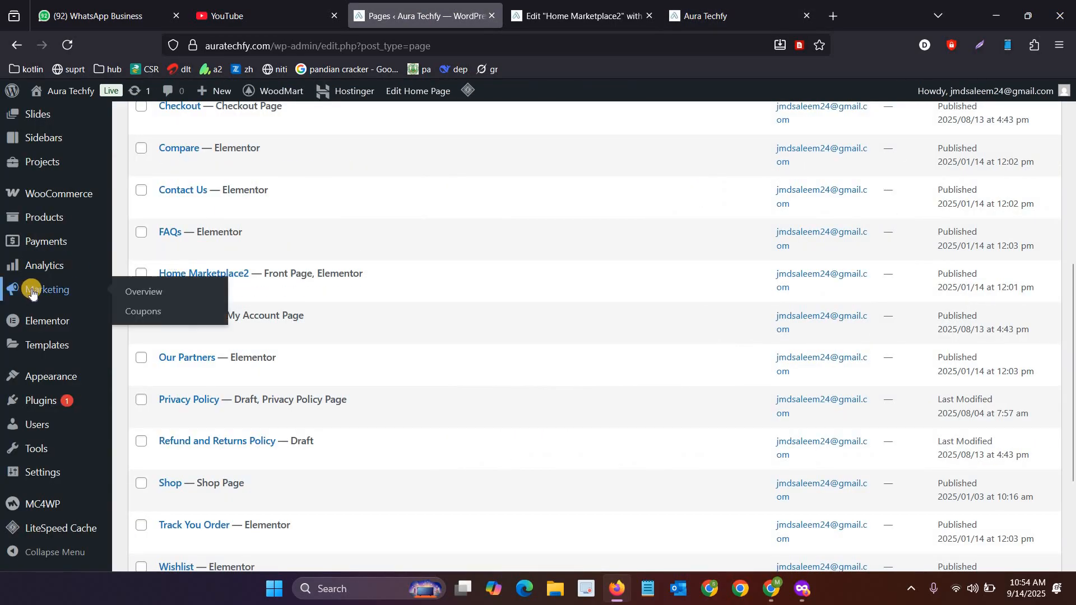
pyautogui.scroll(-2, 48, 316)
pyautogui.scroll(3, 47, 325)
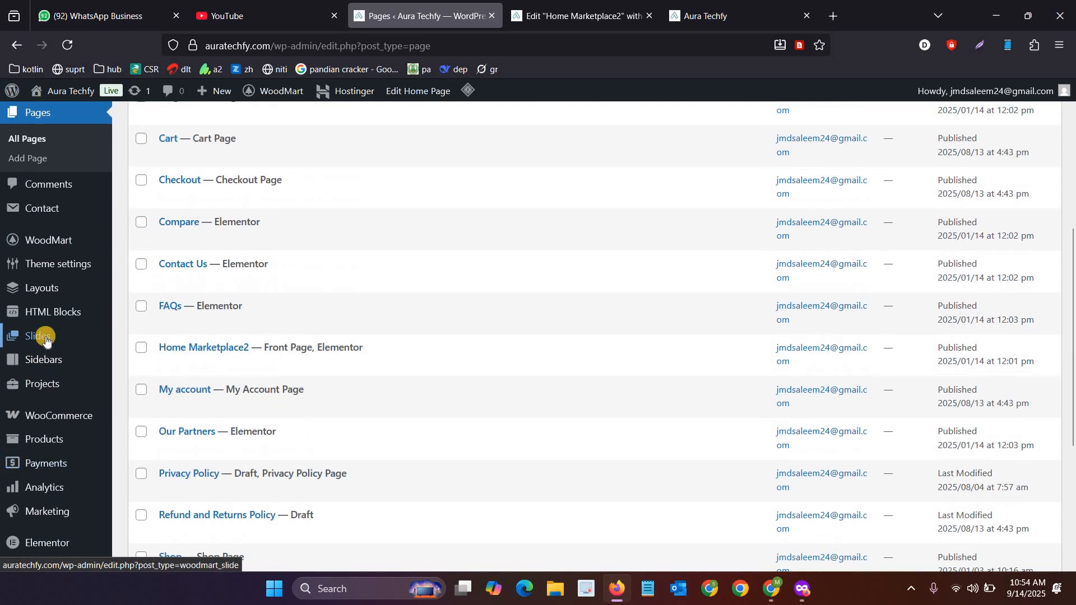
pyautogui.middleClick(46, 340)
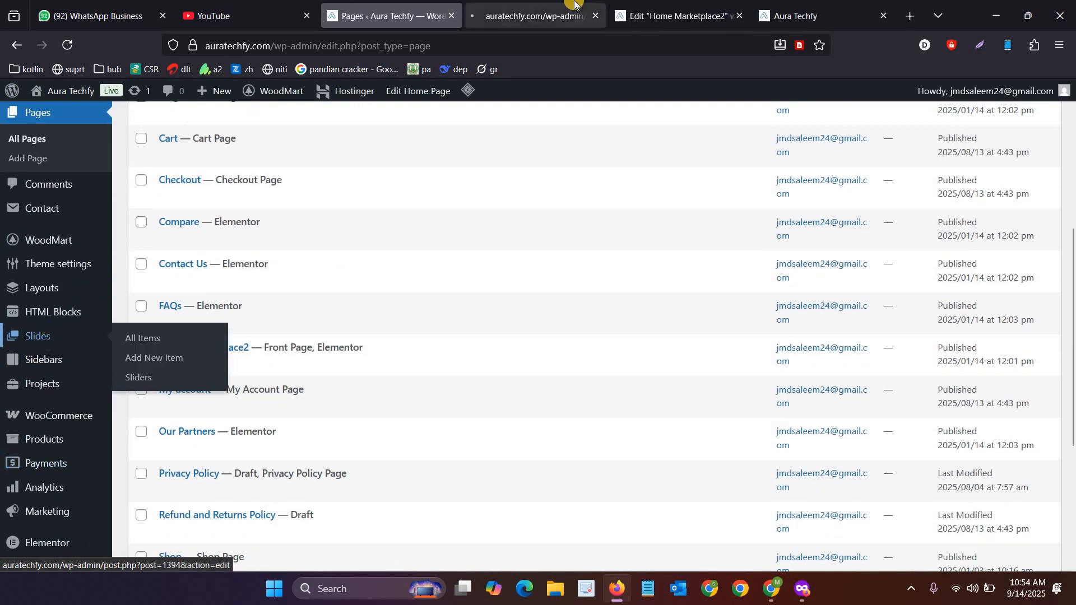
pyautogui.hotkey('ctrl', 'Tab')
pyautogui.moveTo(229, 337)
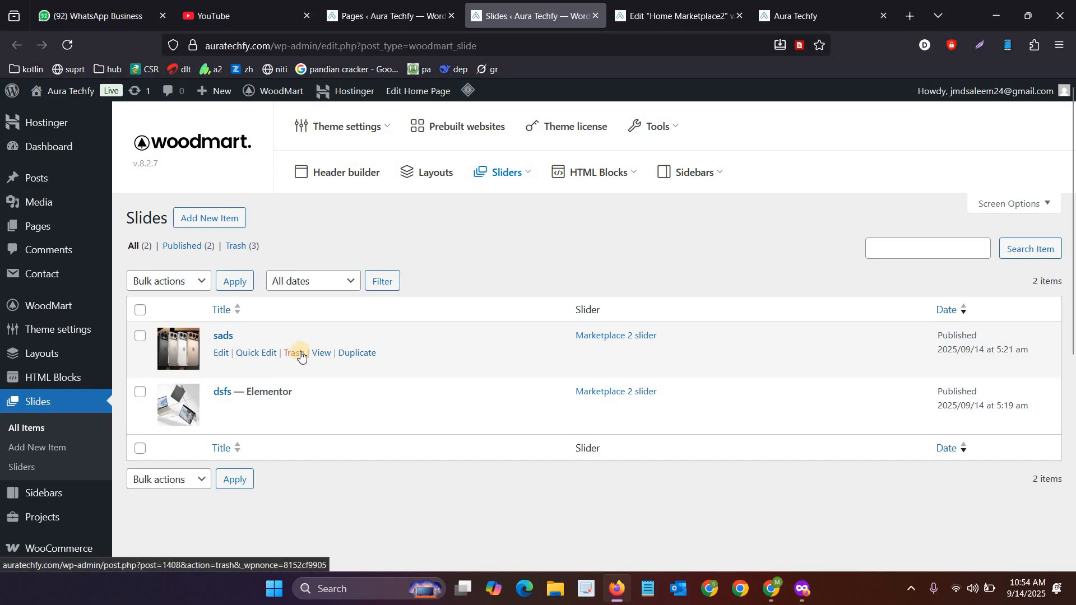
# Step: Check the current slides in the live store's home page slider and return to the Slides list
pyautogui.click(776, 12)
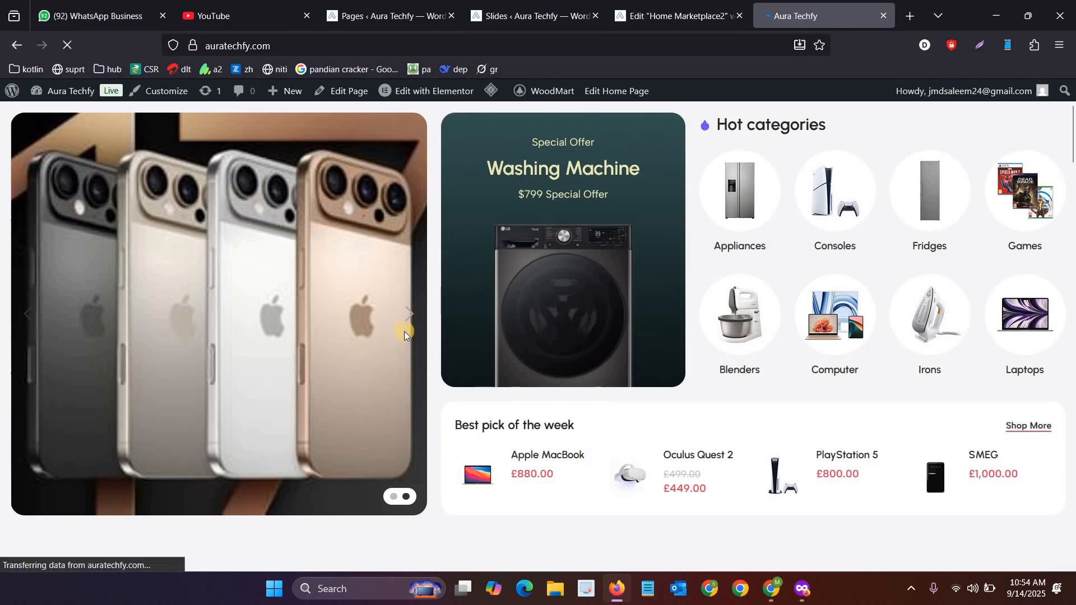
pyautogui.click(392, 13)
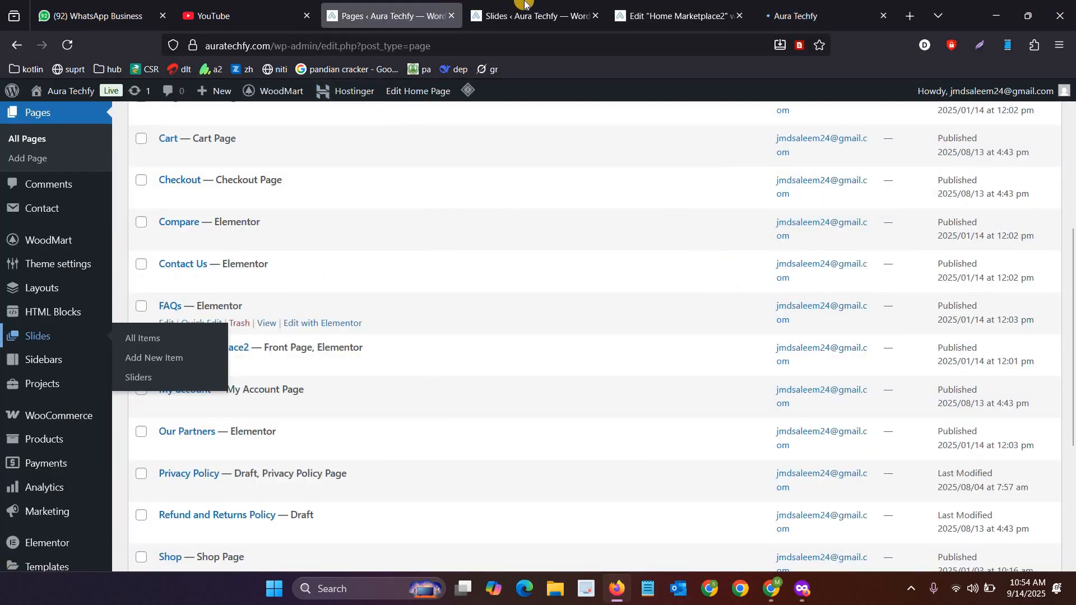
pyautogui.click(524, 13)
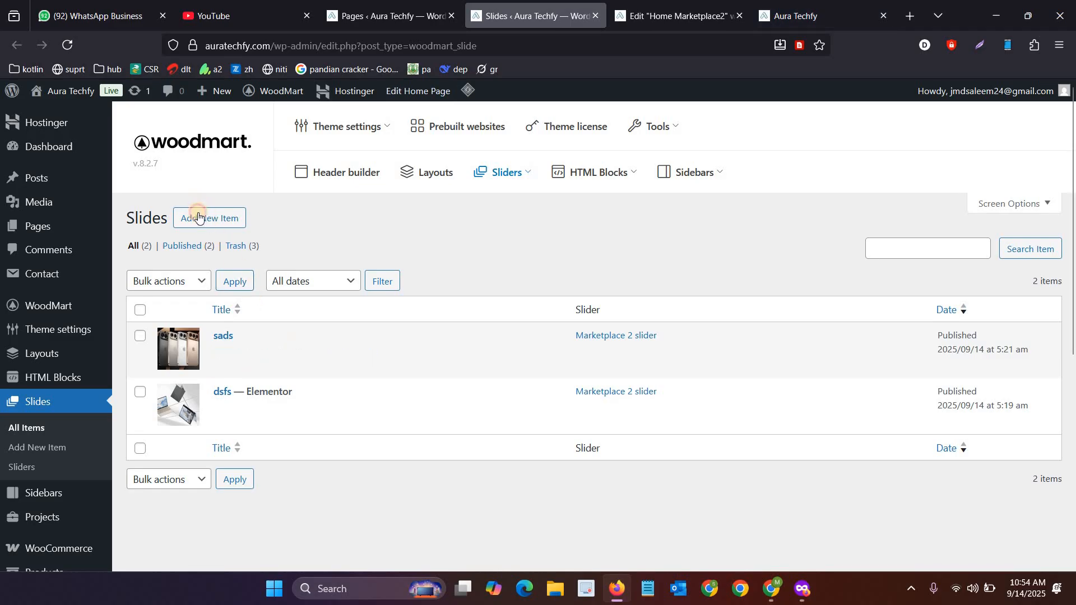
# Step: Create a new slide item titled "Three" and assign it to the Marketplace 2 slider
pyautogui.click(199, 218)
pyautogui.click(787, 7)
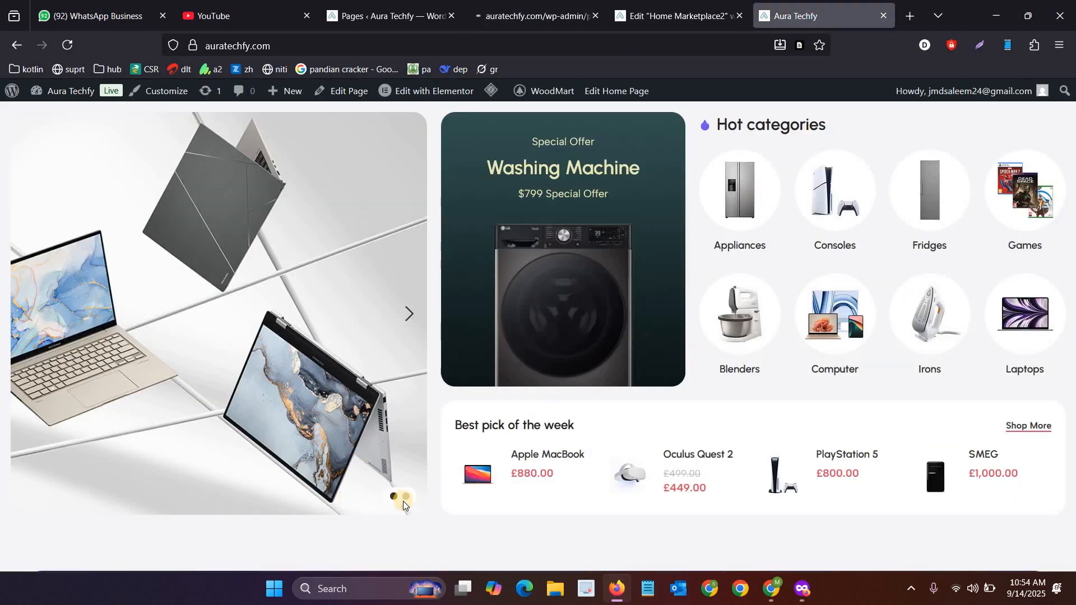
pyautogui.click(549, 5)
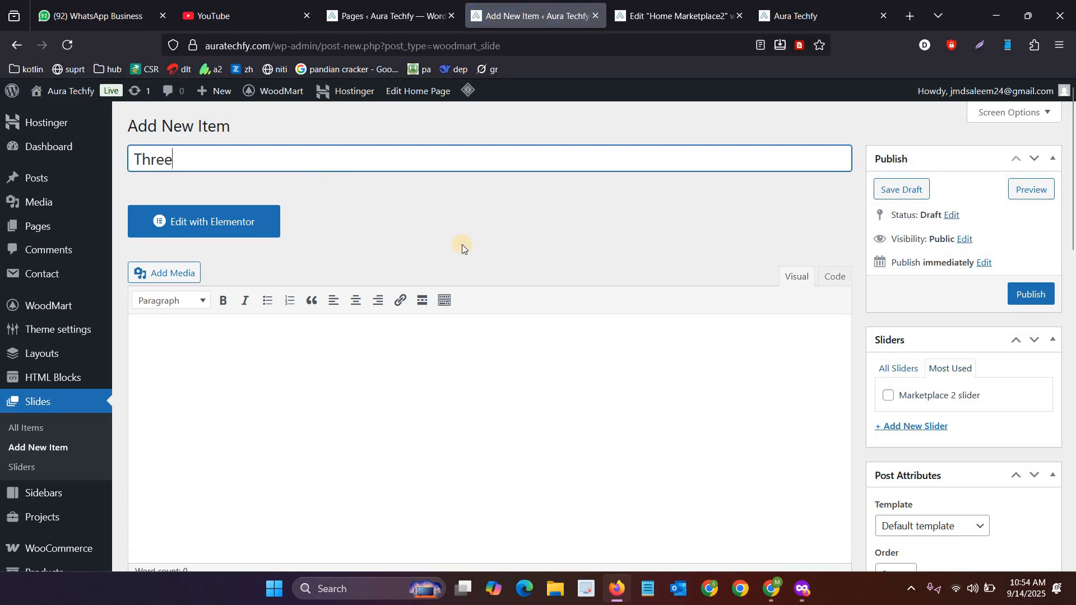
pyautogui.scroll(-4, 819, 321)
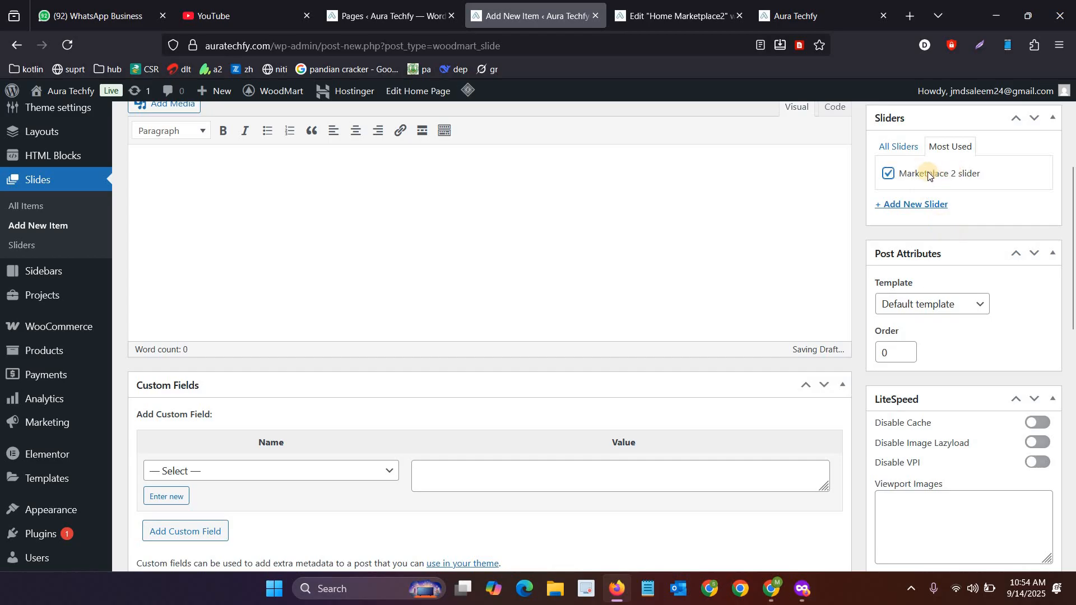
# Step: Set laptop-screen.png from the media library as the slide's featured image and publish the slide
pyautogui.scroll(-5, 947, 491)
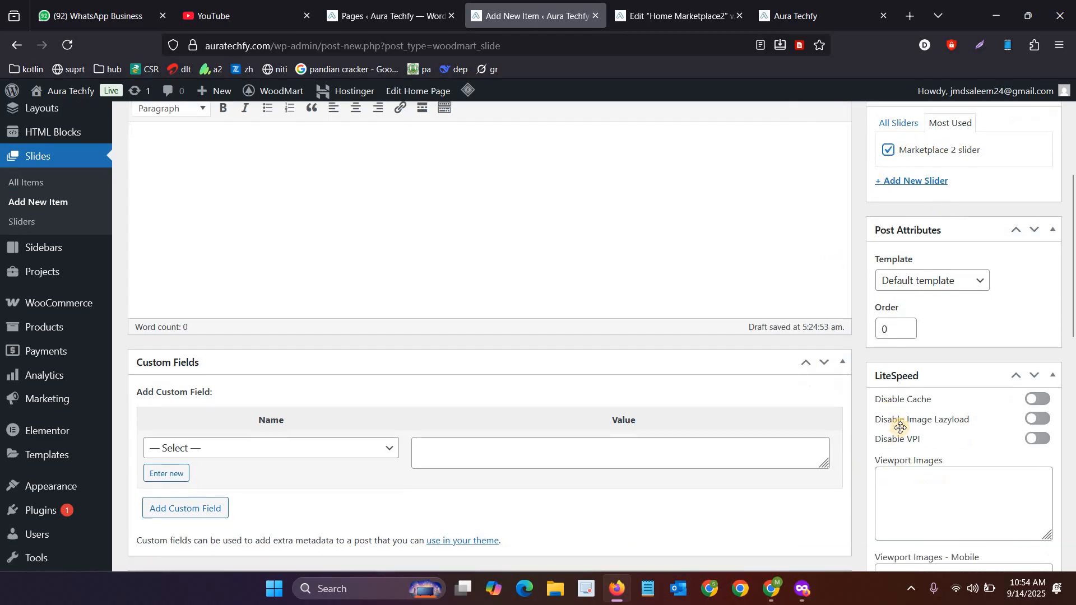
pyautogui.click(922, 449)
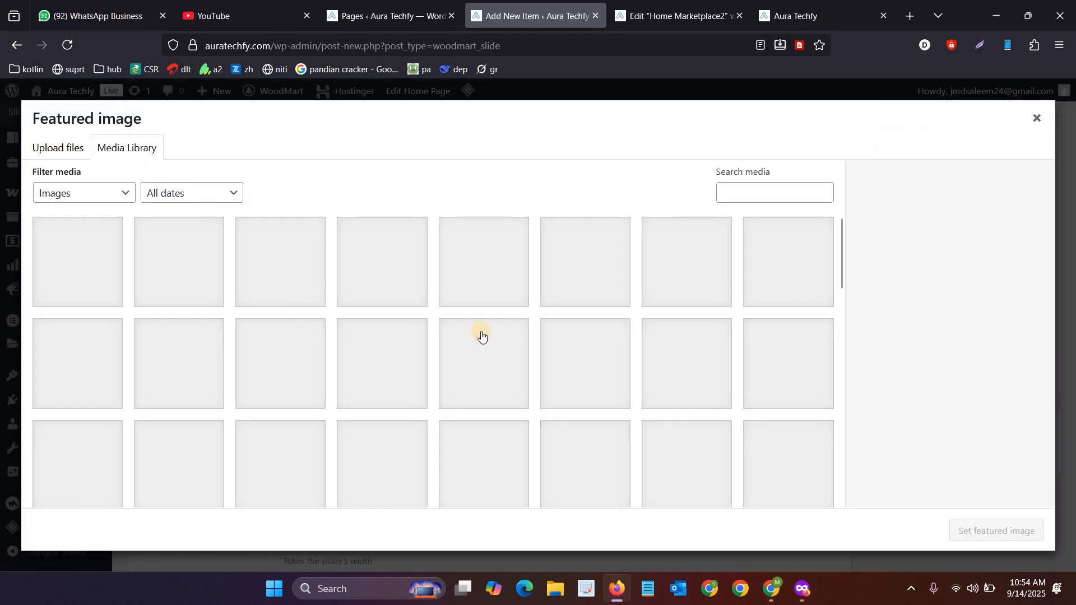
pyautogui.click(585, 261)
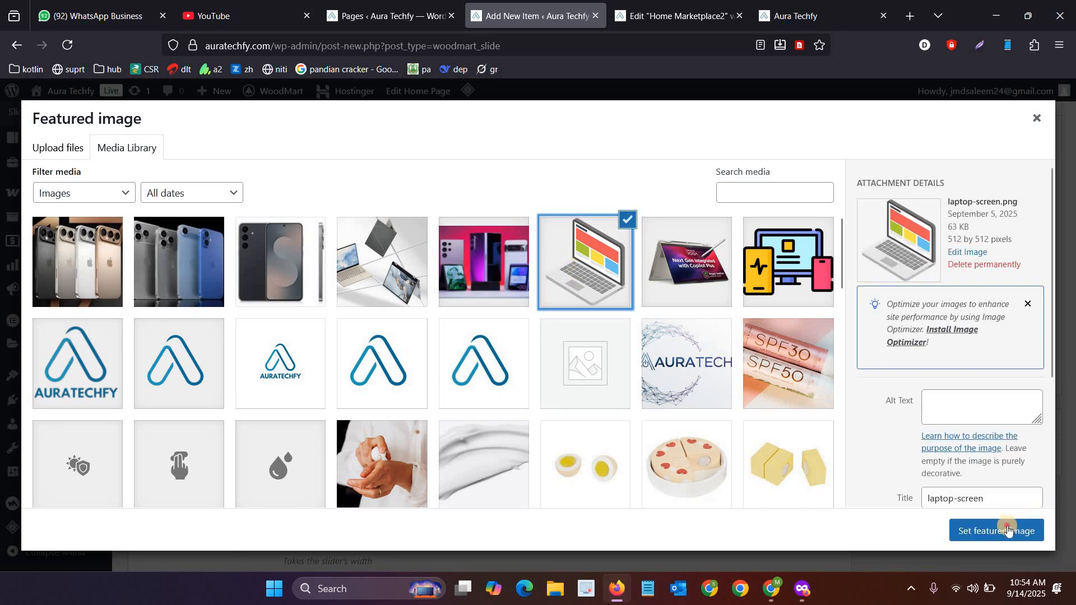
pyautogui.click(996, 530)
pyautogui.scroll(10, 1025, 280)
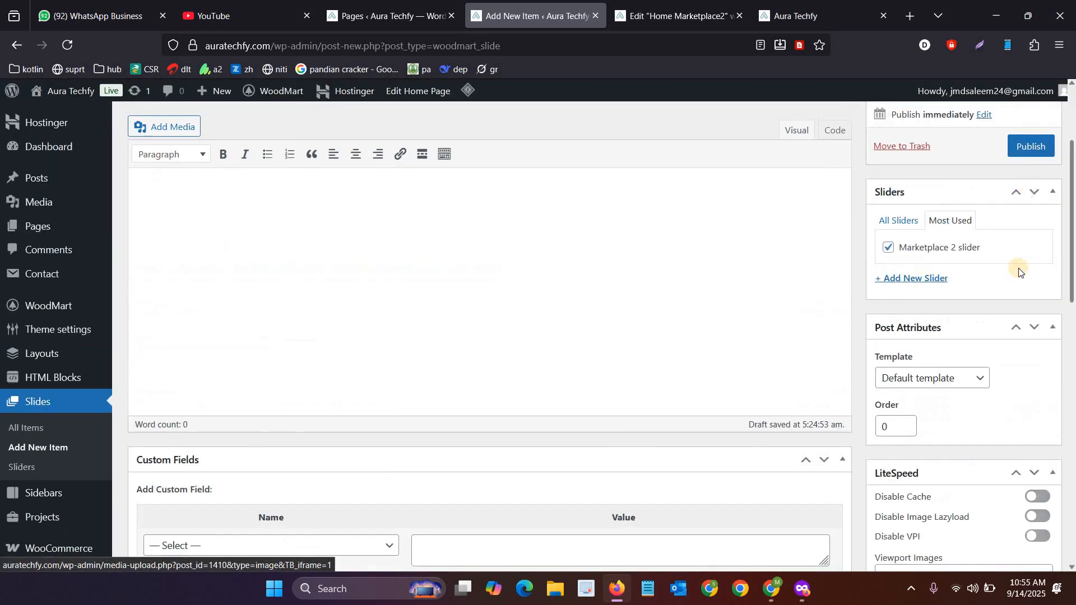
pyautogui.click(1029, 294)
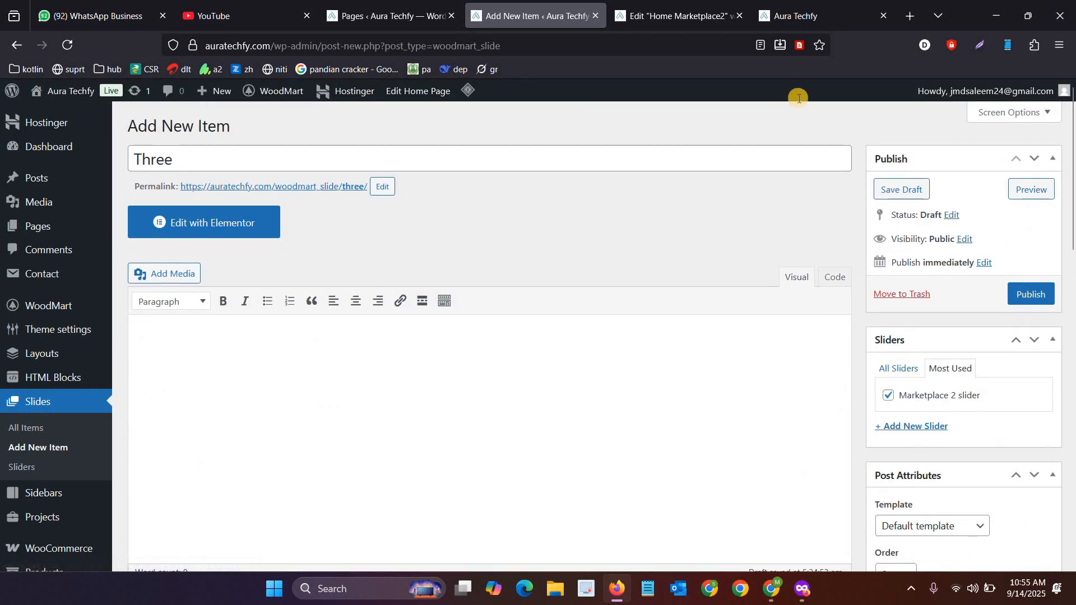
# Step: Go through the home page slider on the live store to check the new laptop slide
pyautogui.click(814, 12)
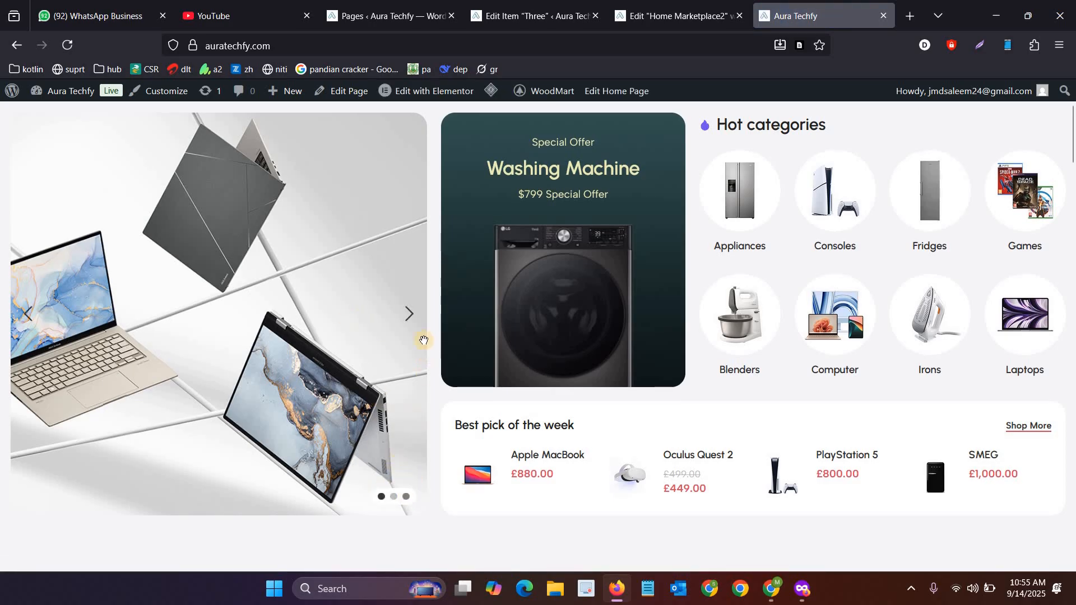
pyautogui.click(414, 317)
pyautogui.click(413, 314)
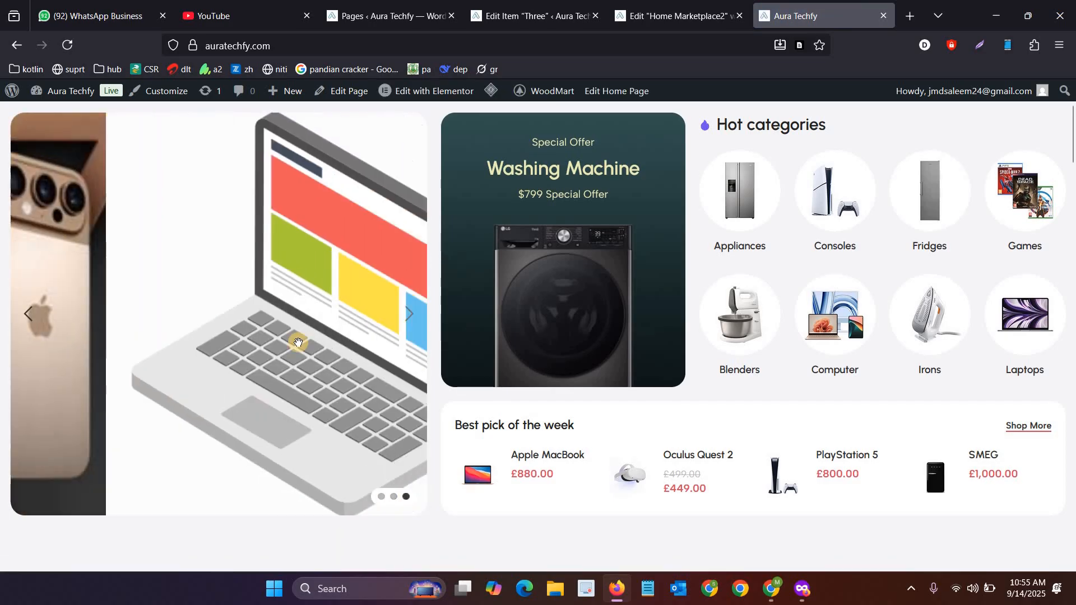
pyautogui.scroll(3, 337, 327)
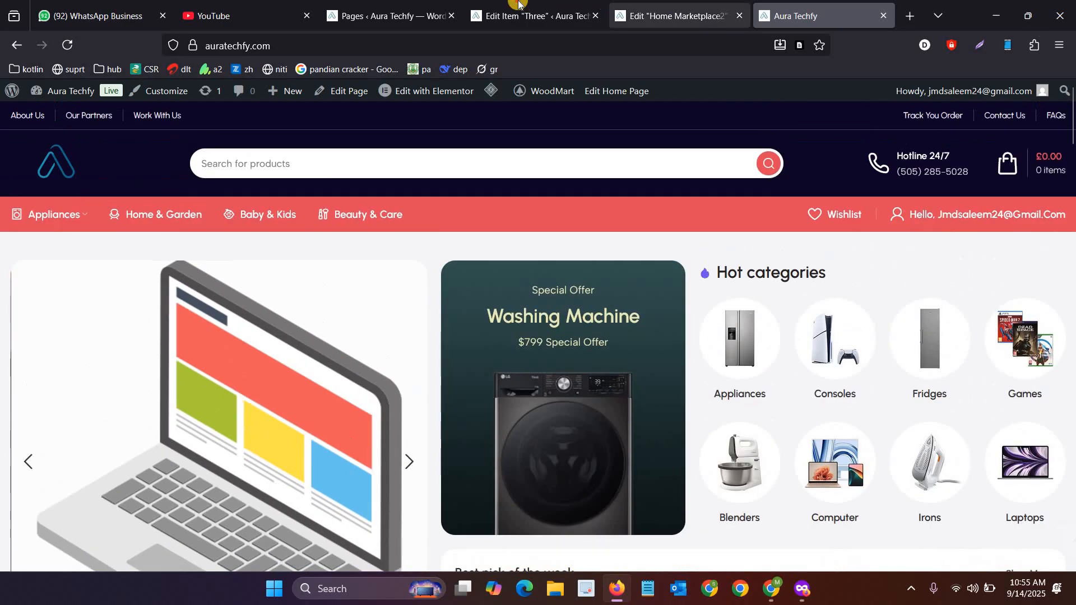
# Step: Return to the Home Marketplace2 Elementor editor and view the settings of the "Best pick of the week" text and its products element
pyautogui.click(519, 4)
pyautogui.click(673, 15)
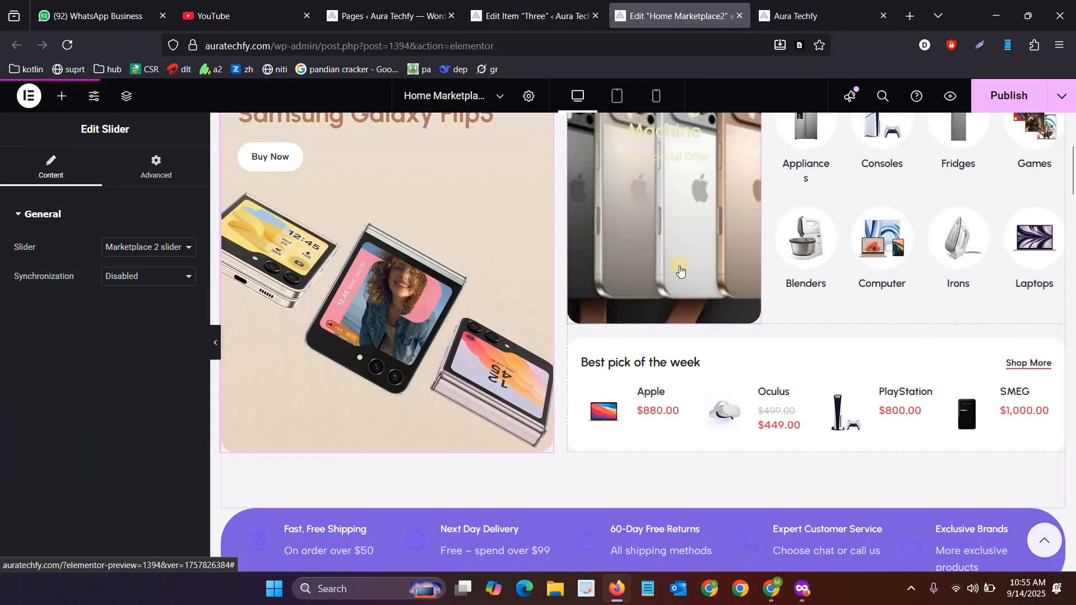
pyautogui.click(680, 271)
pyautogui.scroll(1, 700, 392)
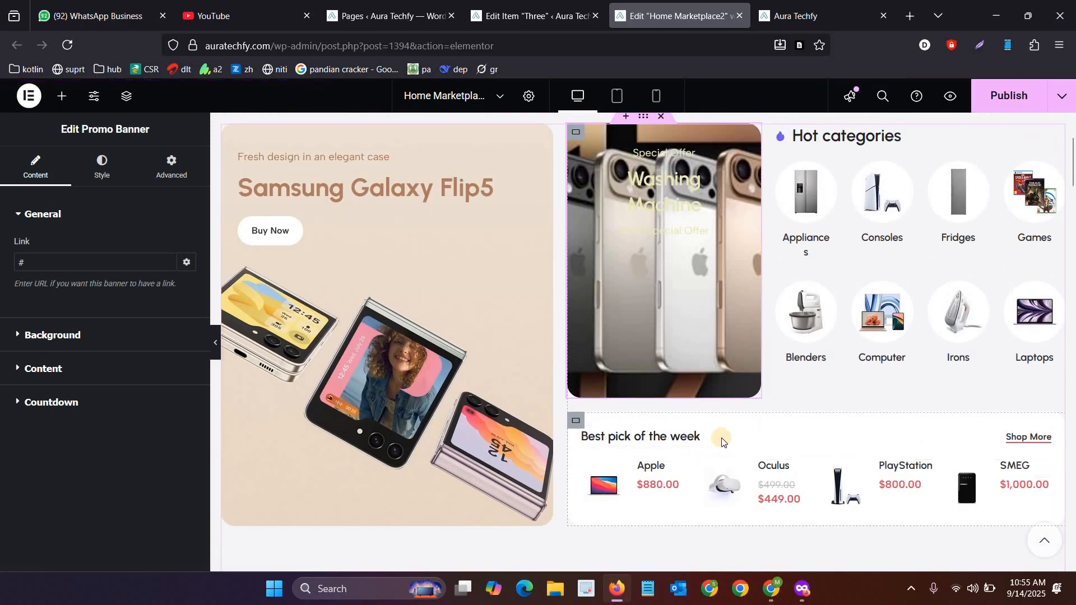
pyautogui.click(672, 438)
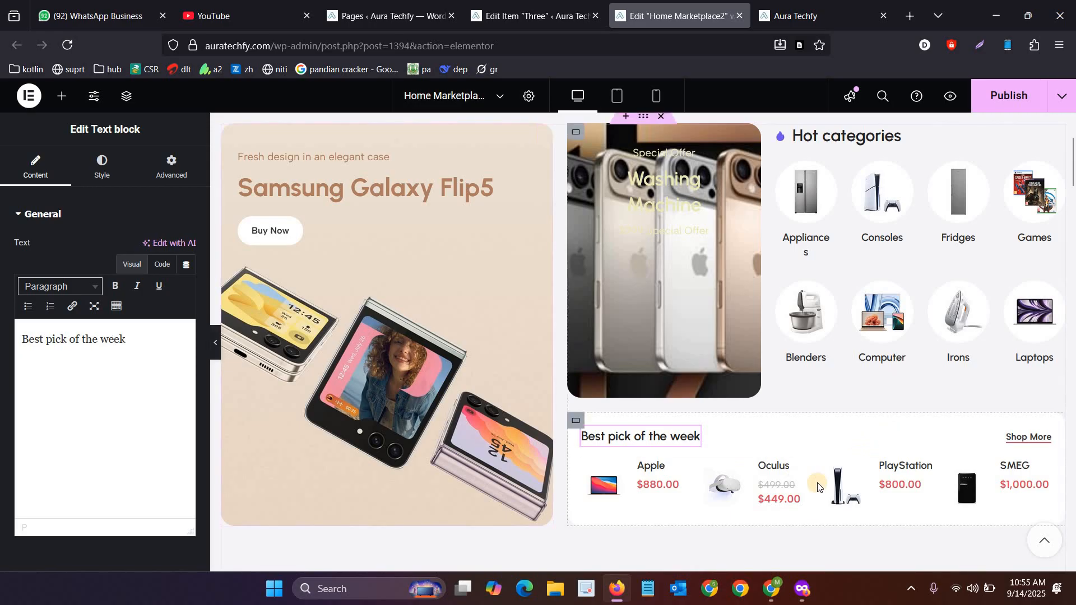
pyautogui.click(1036, 476)
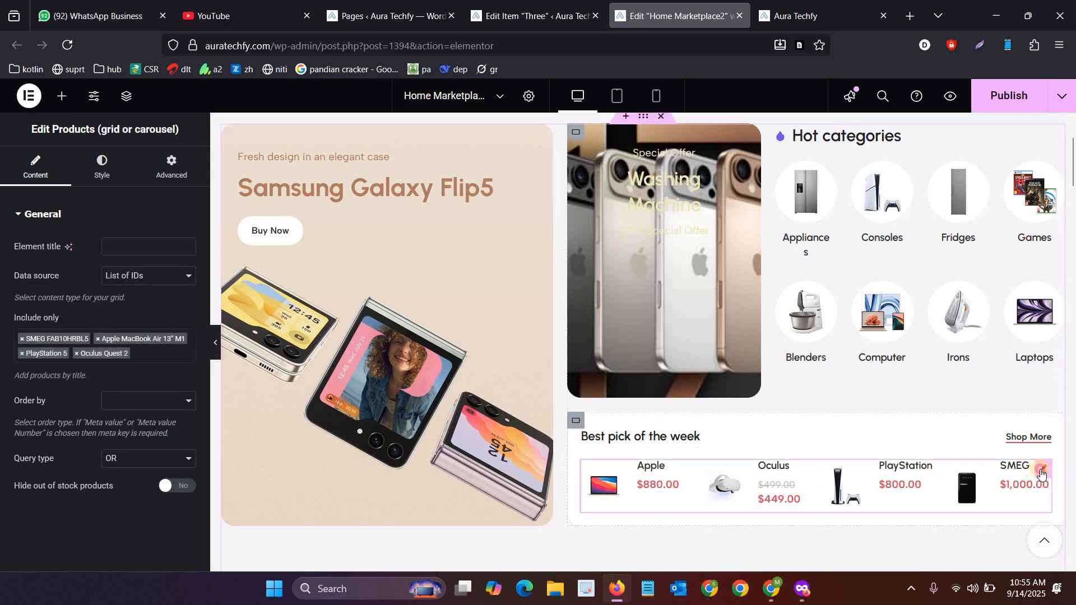
# Step: Add Apple MacBook Pro 13" M2 to the products included in "Best pick of the week"
pyautogui.click(136, 359)
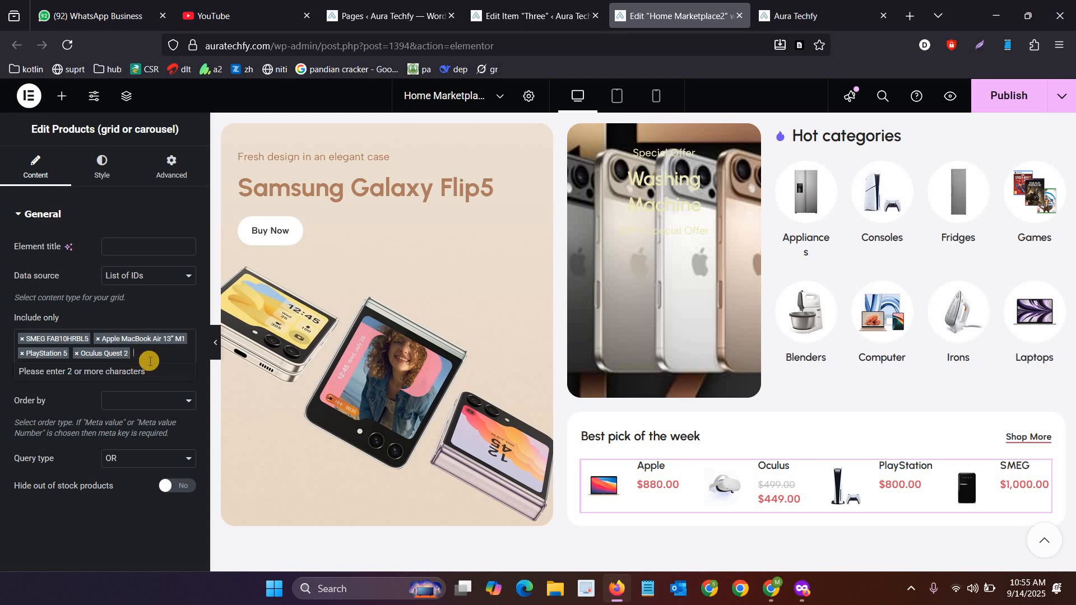
pyautogui.scroll(-6, 486, 347)
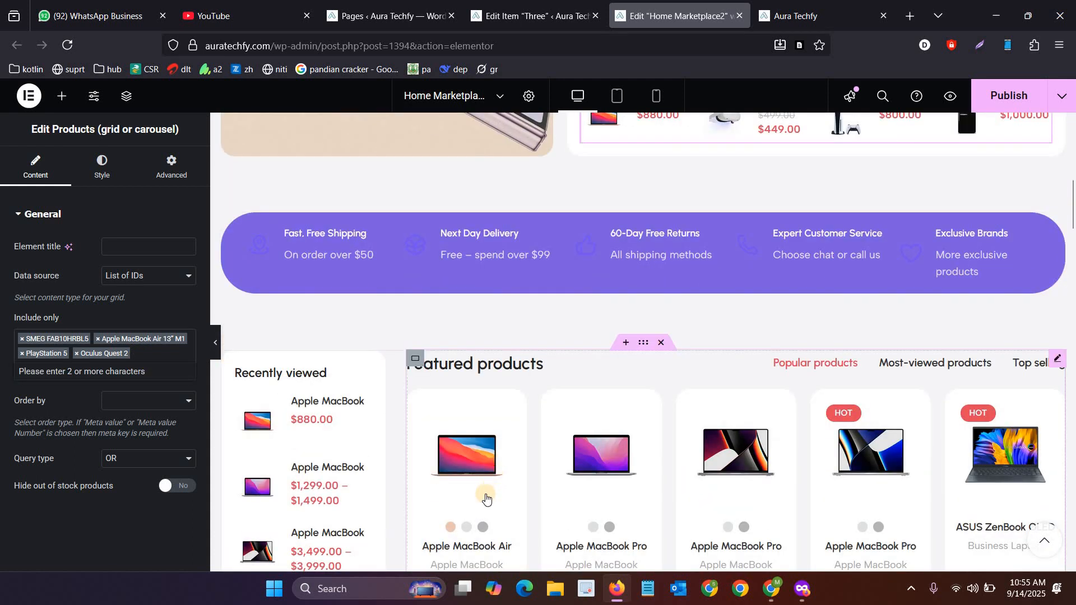
pyautogui.scroll(5, 392, 448)
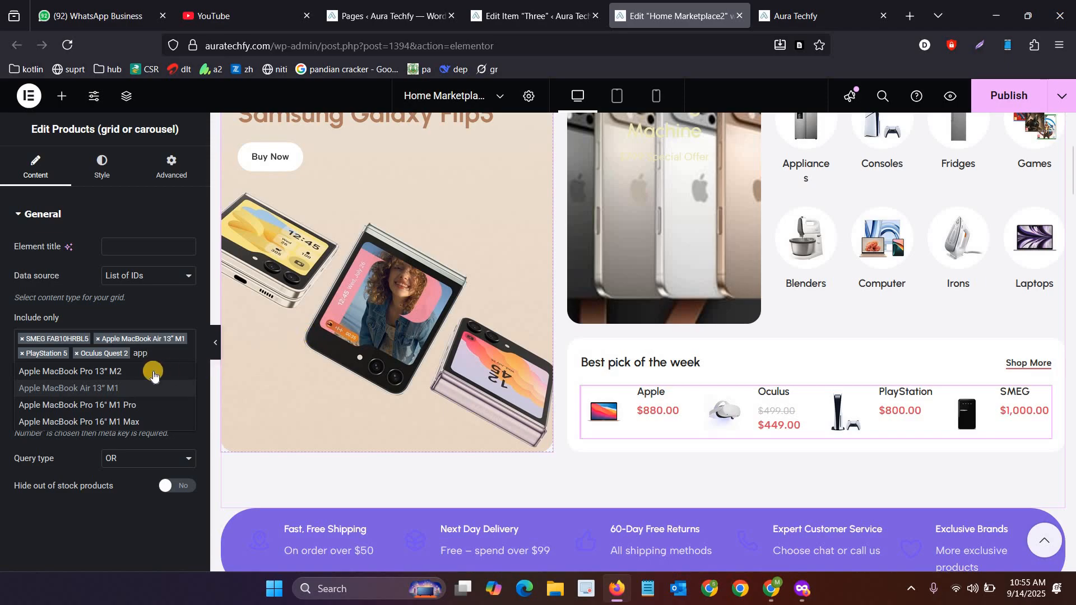
pyautogui.click(151, 371)
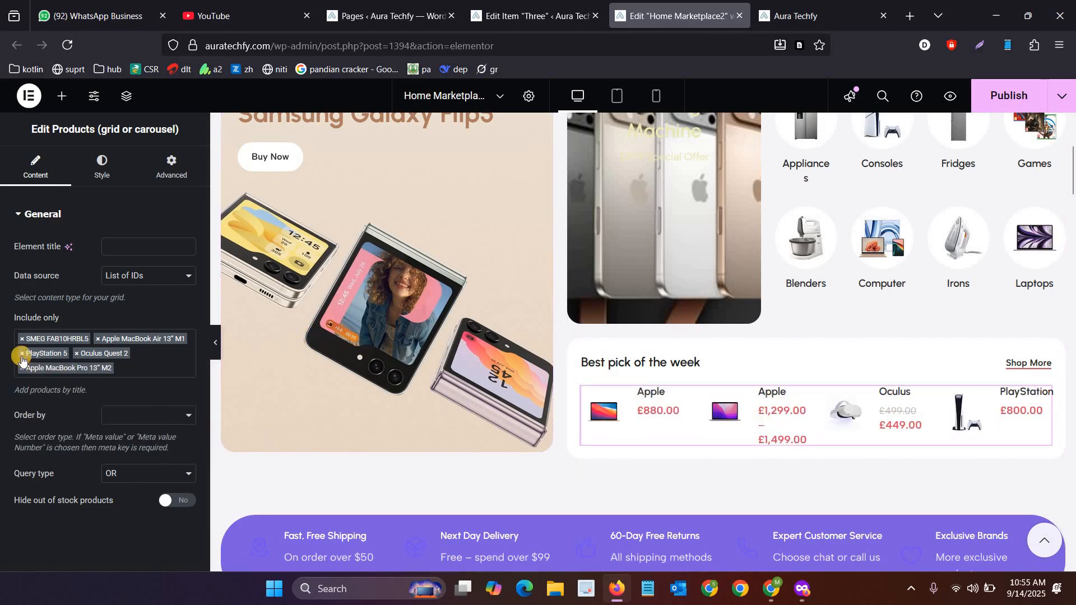
# Step: Remove PlayStation 5, Apple MacBook Air 13" M1 and Apple MacBook Pro 13" M2 from the "Best pick of the week" products
pyautogui.click(22, 354)
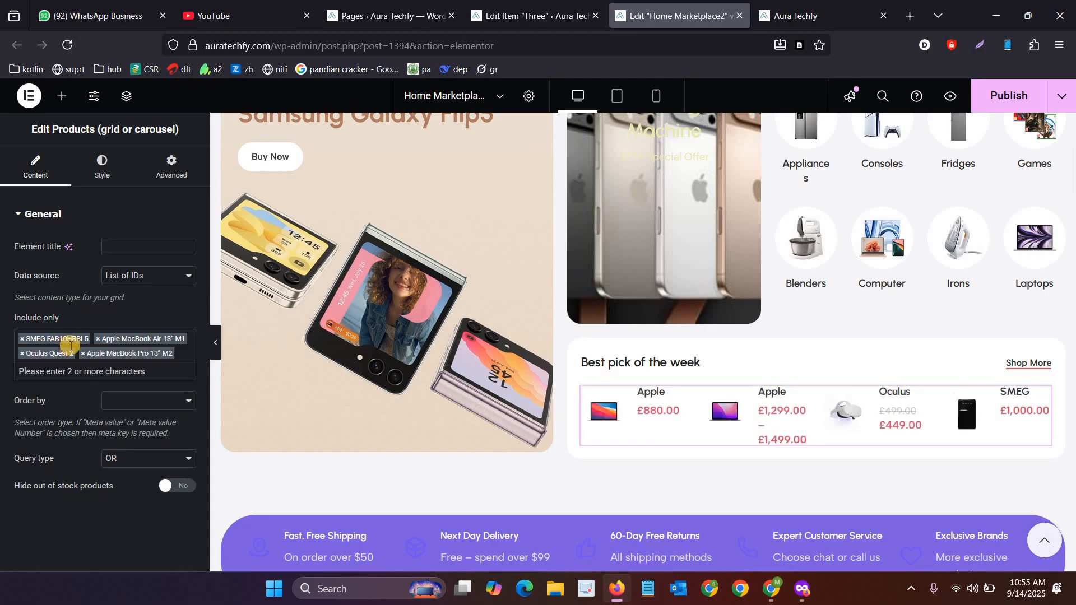
pyautogui.click(95, 343)
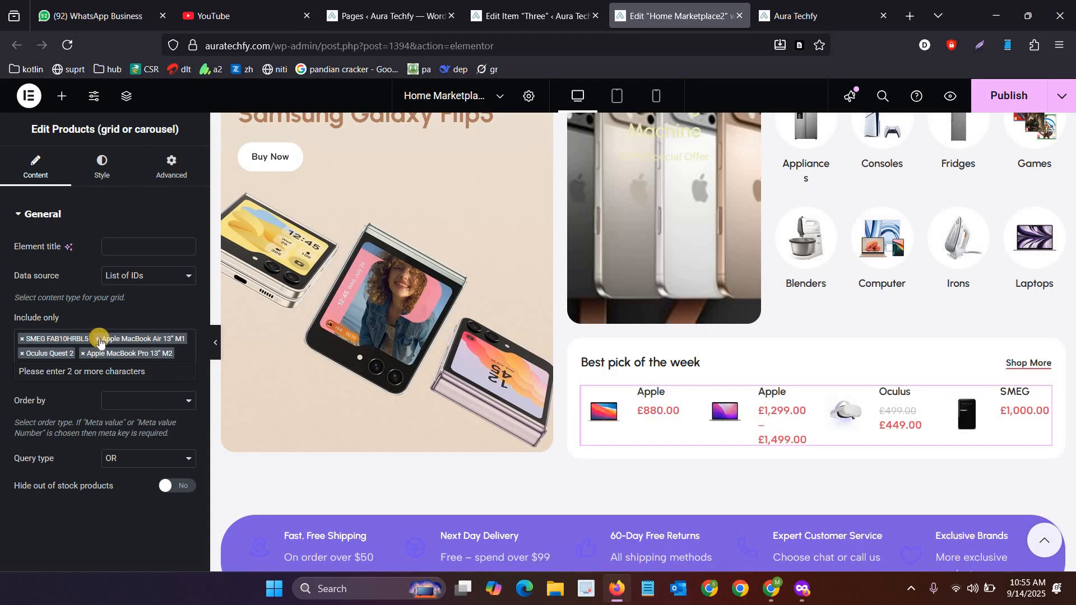
pyautogui.click(99, 339)
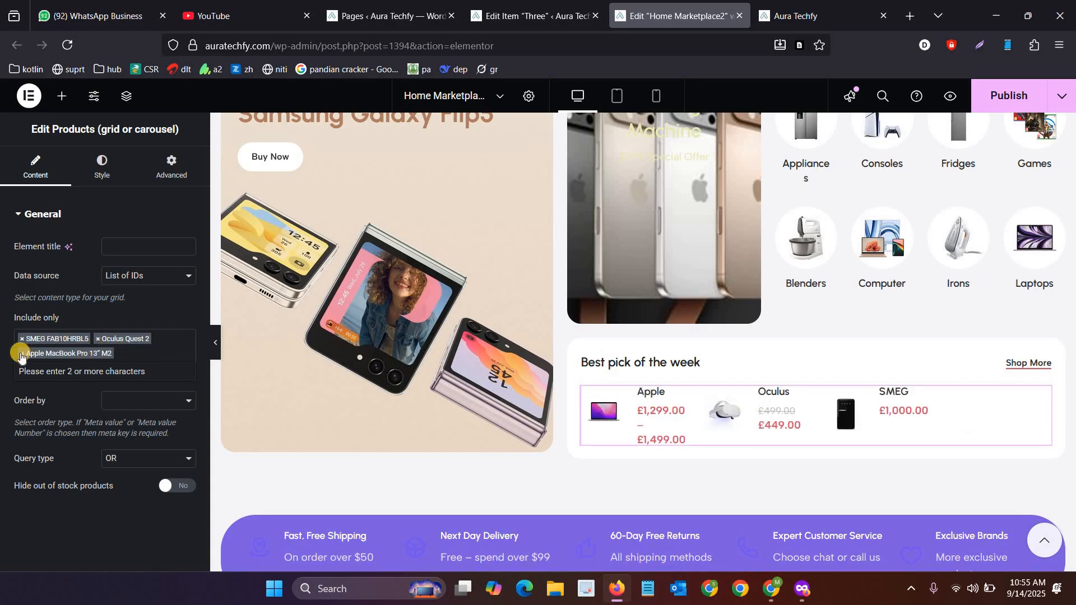
pyautogui.click(22, 353)
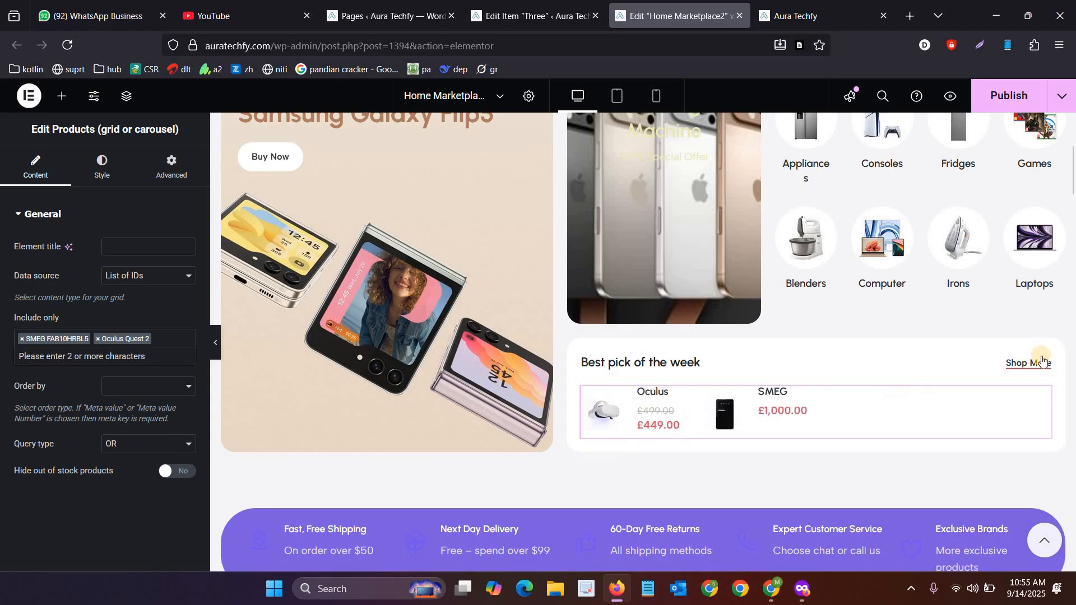
# Step: Clear both the text and the link of the Shop More button in the "Best pick of the week" section
pyautogui.click(1027, 362)
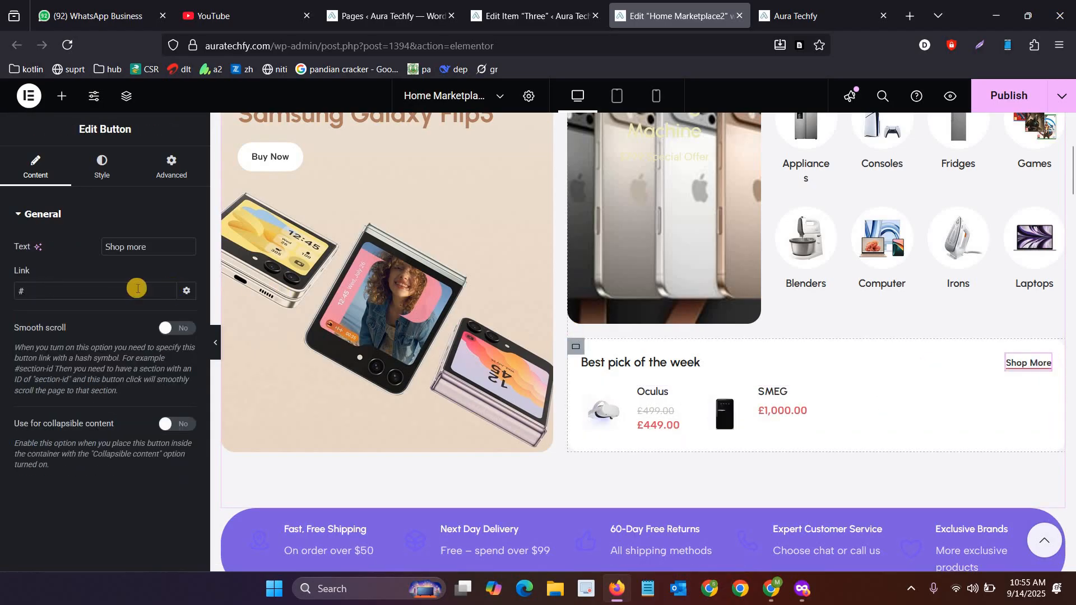
pyautogui.click(133, 290)
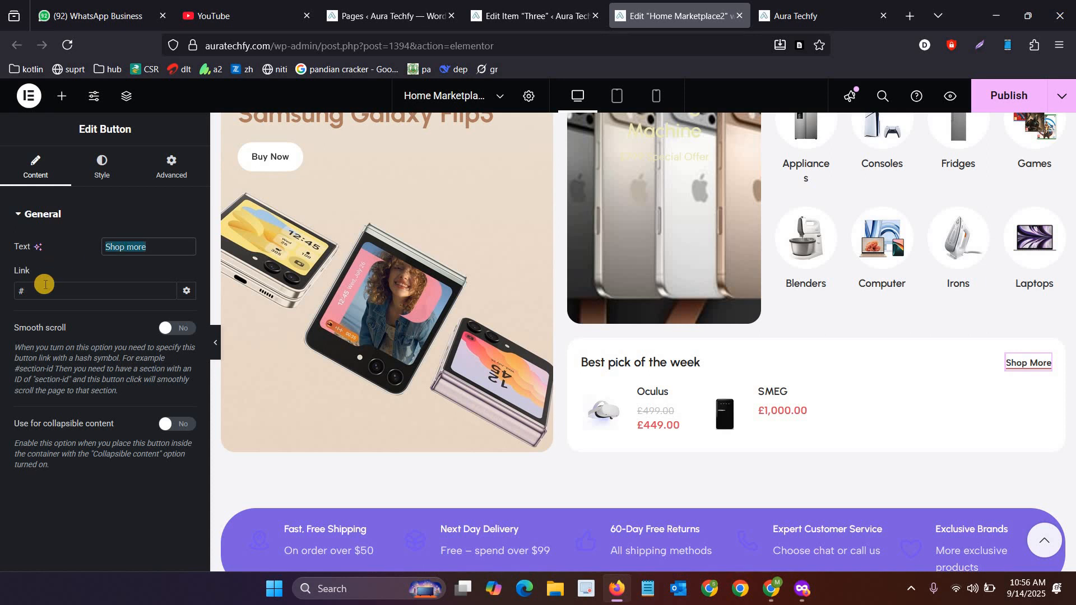
pyautogui.press('BackSpace')
pyautogui.click(31, 294)
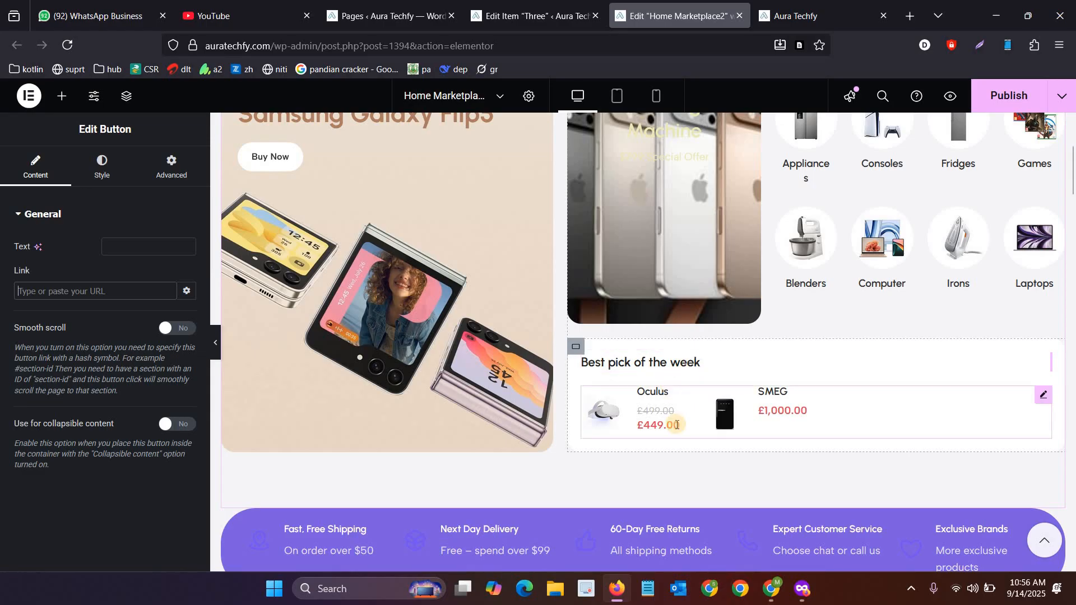
pyautogui.scroll(3, 801, 325)
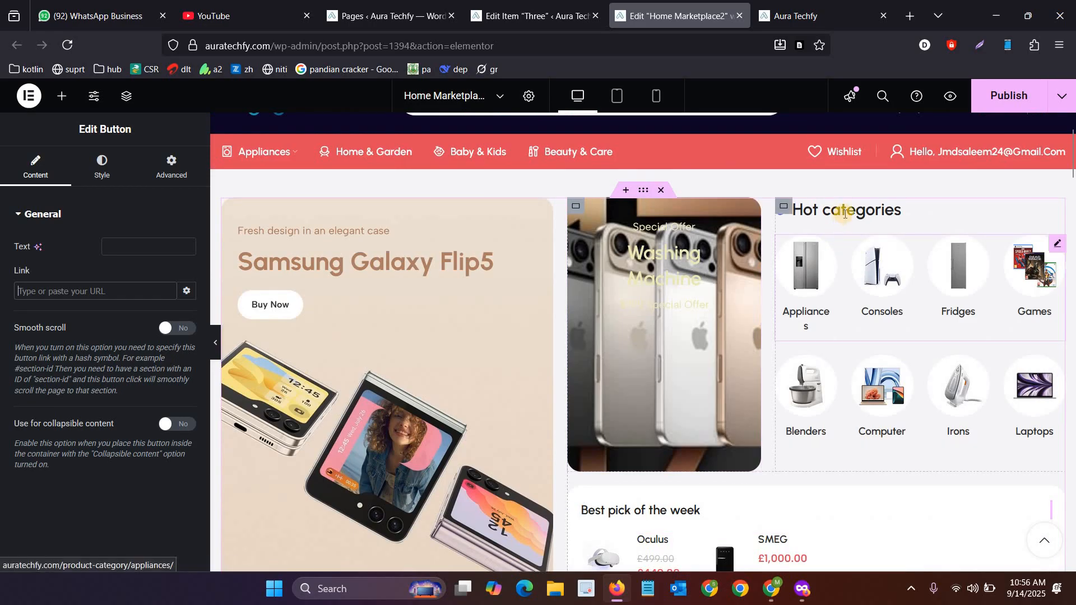
# Step: Change the "Hot categories" heading to "Top Selling categories"
pyautogui.click(846, 213)
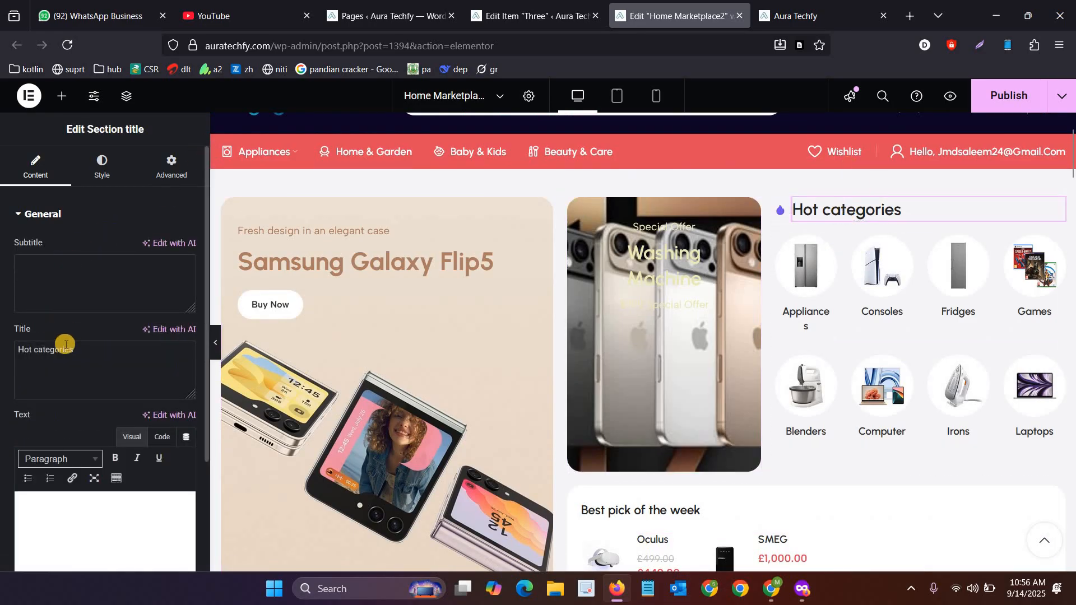
pyautogui.scroll(-2, 25, 280)
pyautogui.click(26, 271)
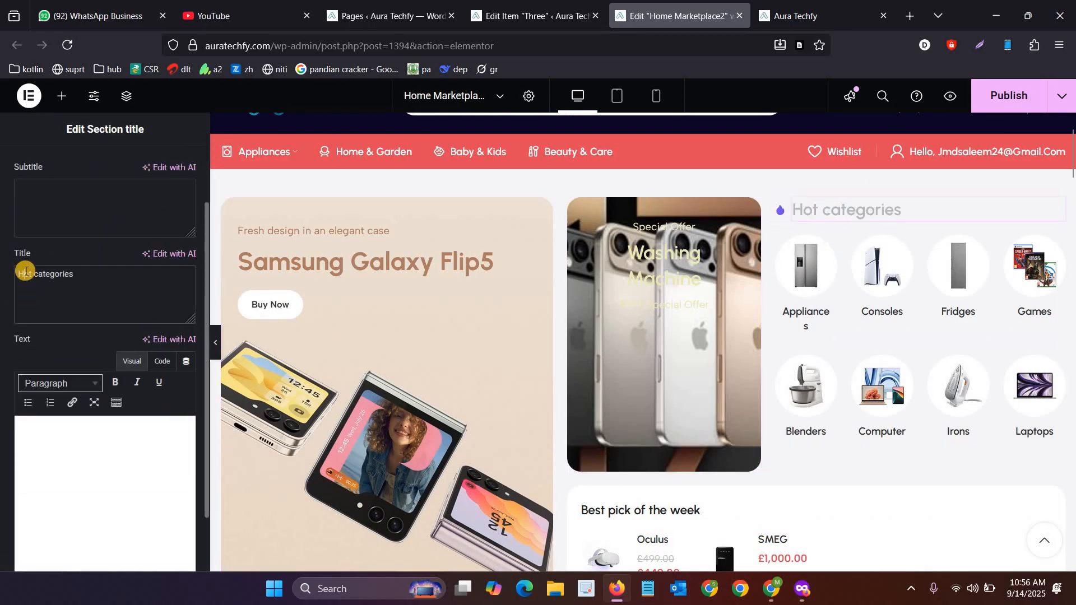
pyautogui.write('Top Selling')
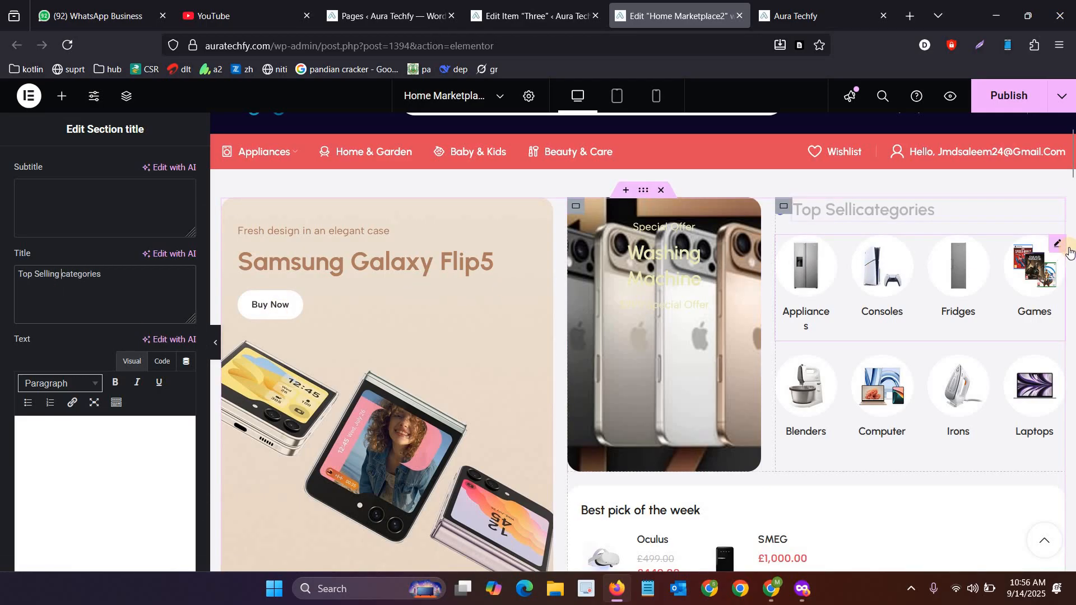
# Step: Remove Fridges from the first row of product categories and open the settings of the second category row
pyautogui.click(1056, 248)
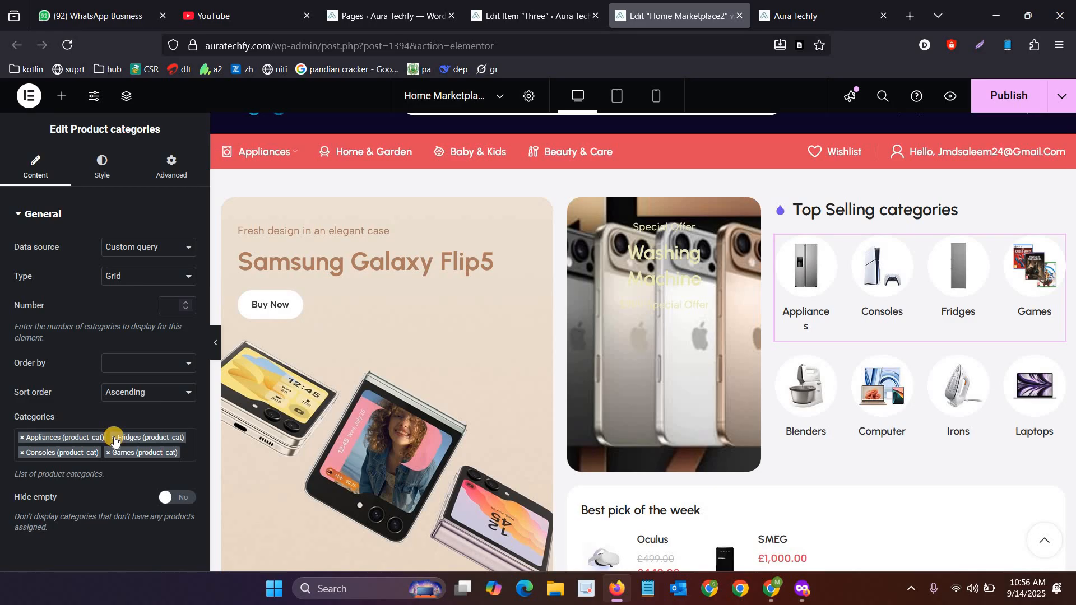
pyautogui.click(114, 438)
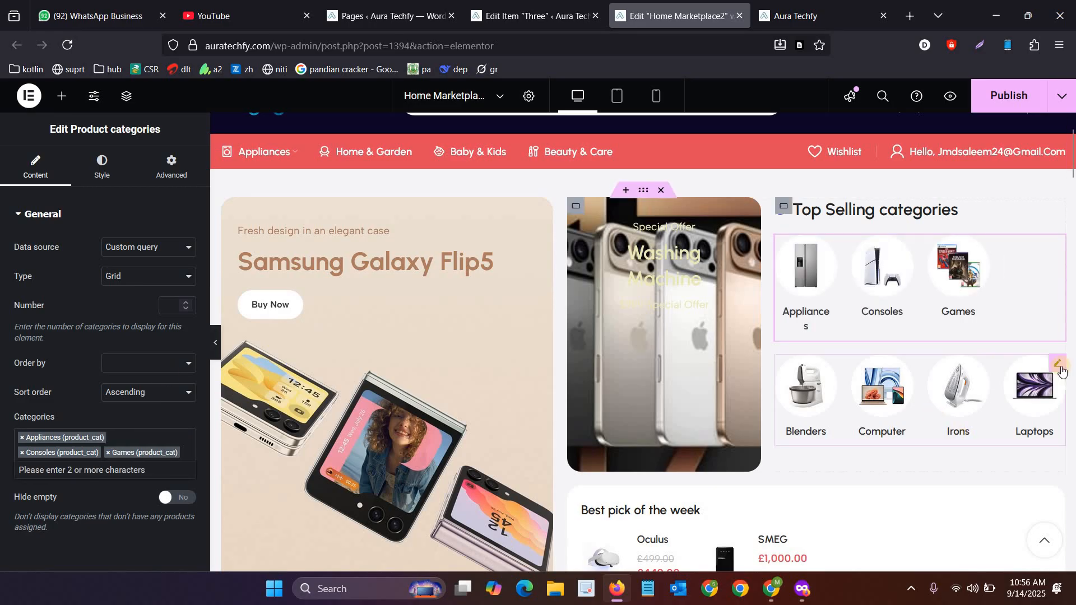
pyautogui.click(1057, 363)
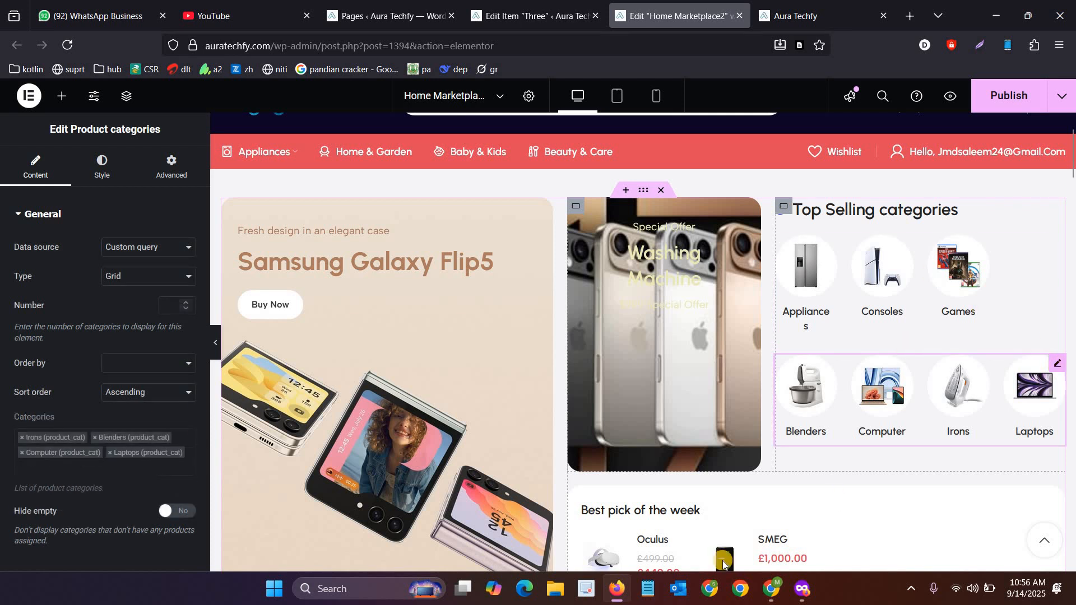
# Step: In the Featured products section, try Featured Products as the Popular products tab's data source and settle on Sale Products
pyautogui.scroll(-1, 774, 406)
pyautogui.scroll(-5, 998, 343)
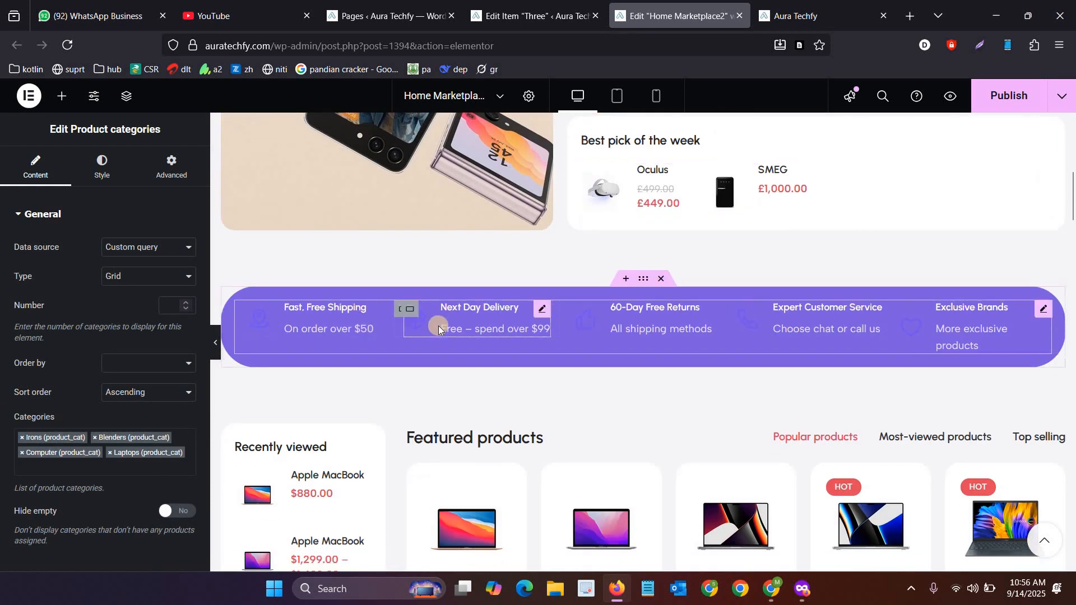
pyautogui.scroll(-4, 445, 328)
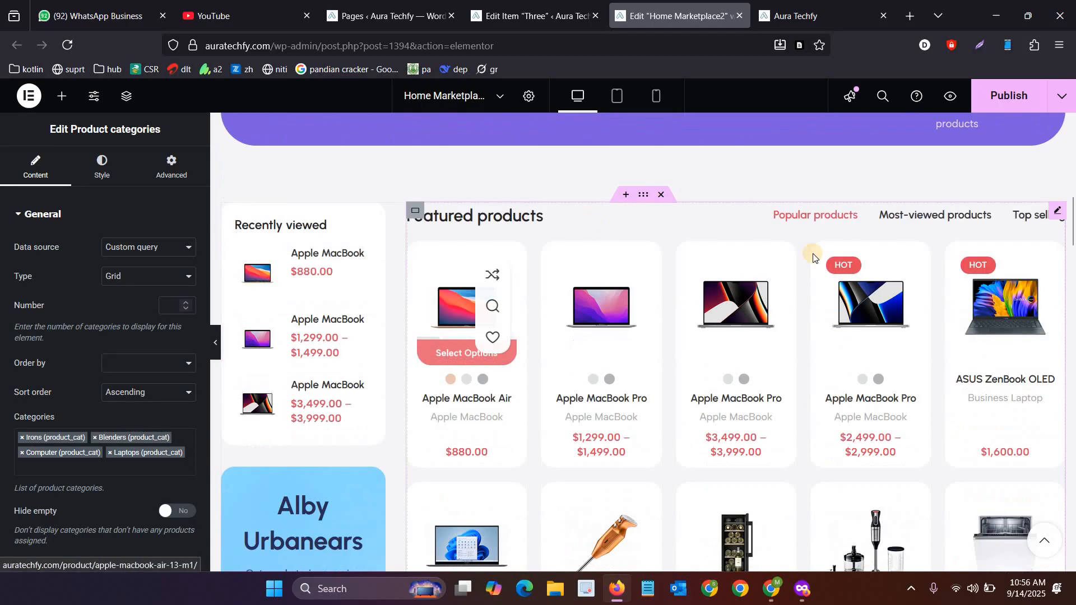
pyautogui.click(1057, 214)
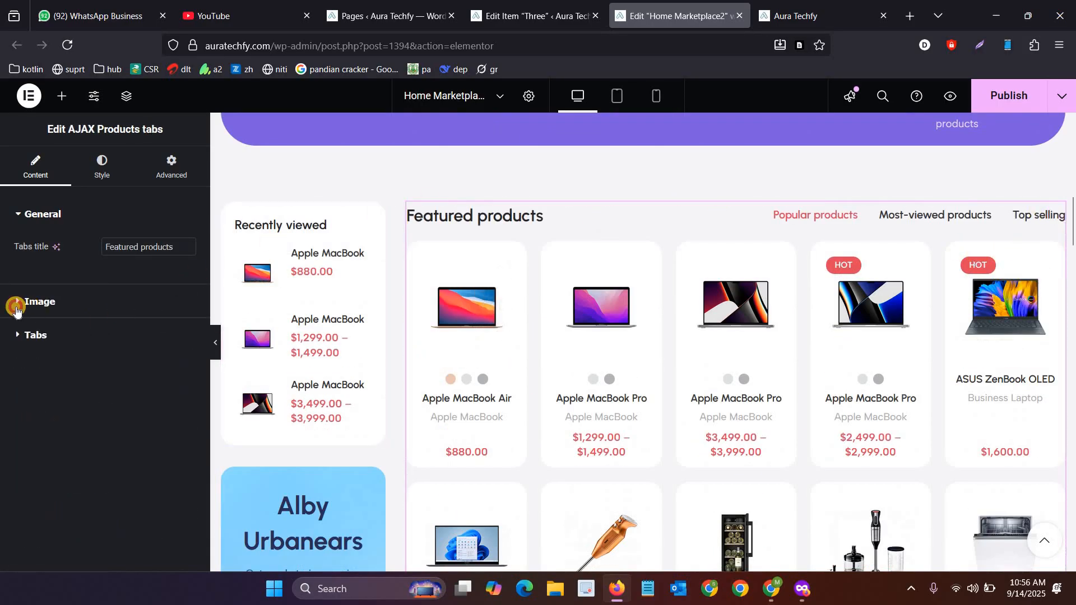
pyautogui.click(14, 303)
pyautogui.click(14, 440)
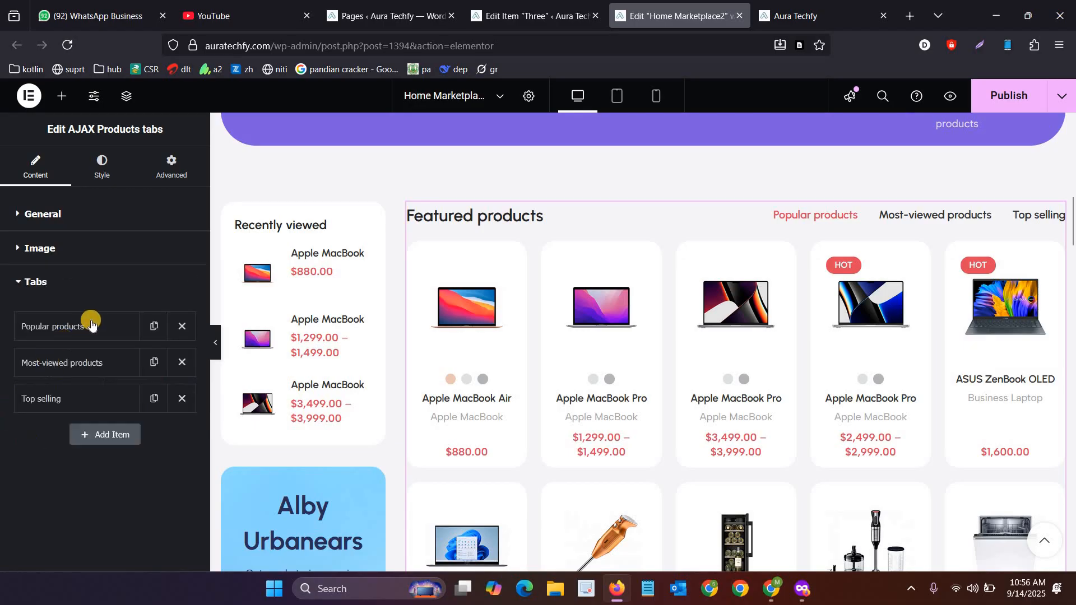
pyautogui.click(92, 324)
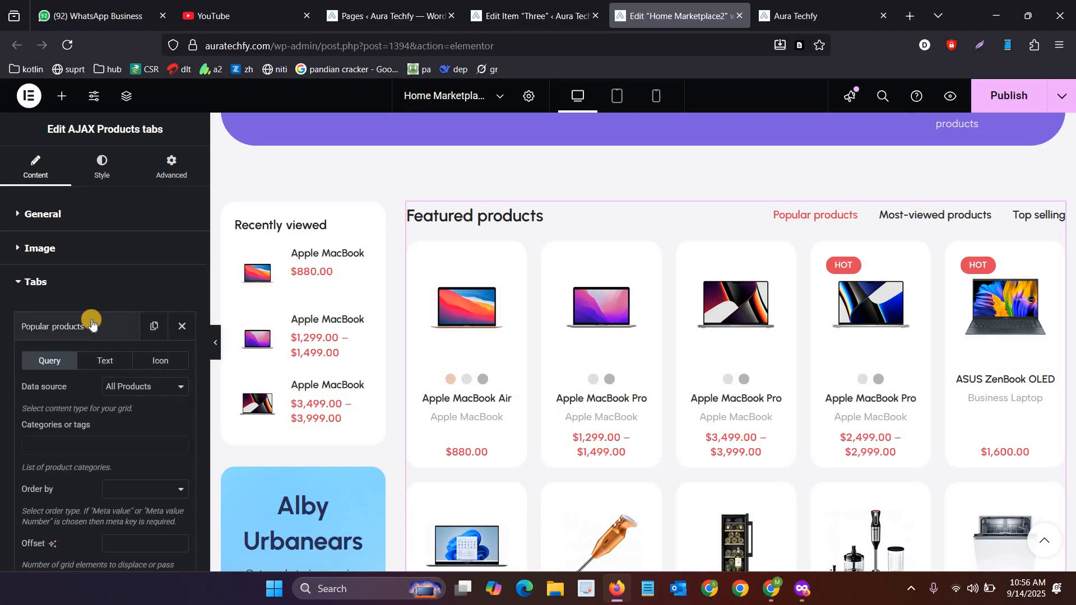
pyautogui.click(130, 385)
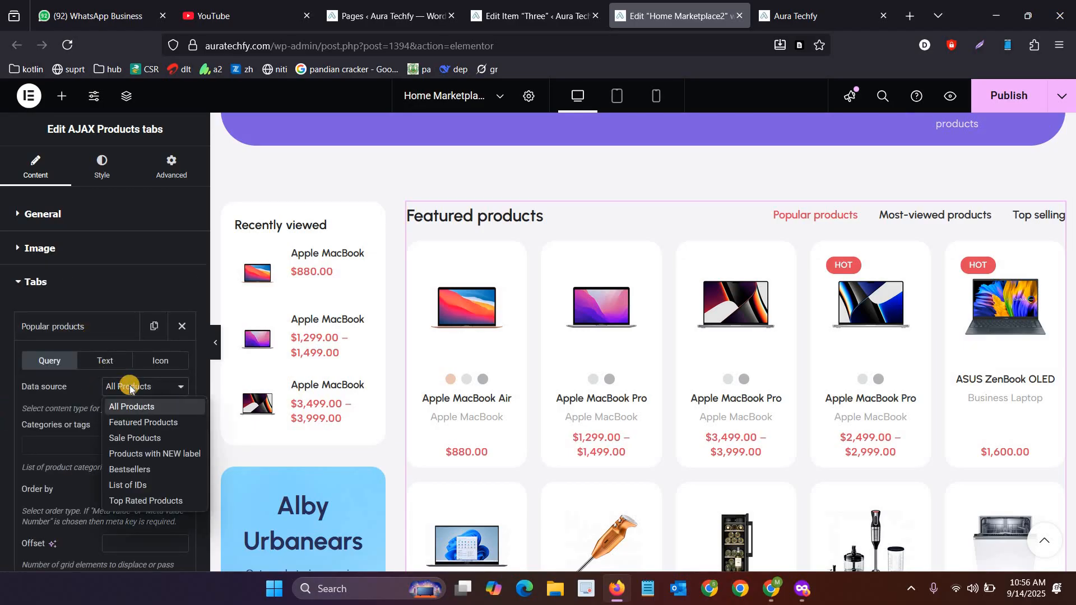
pyautogui.click(142, 422)
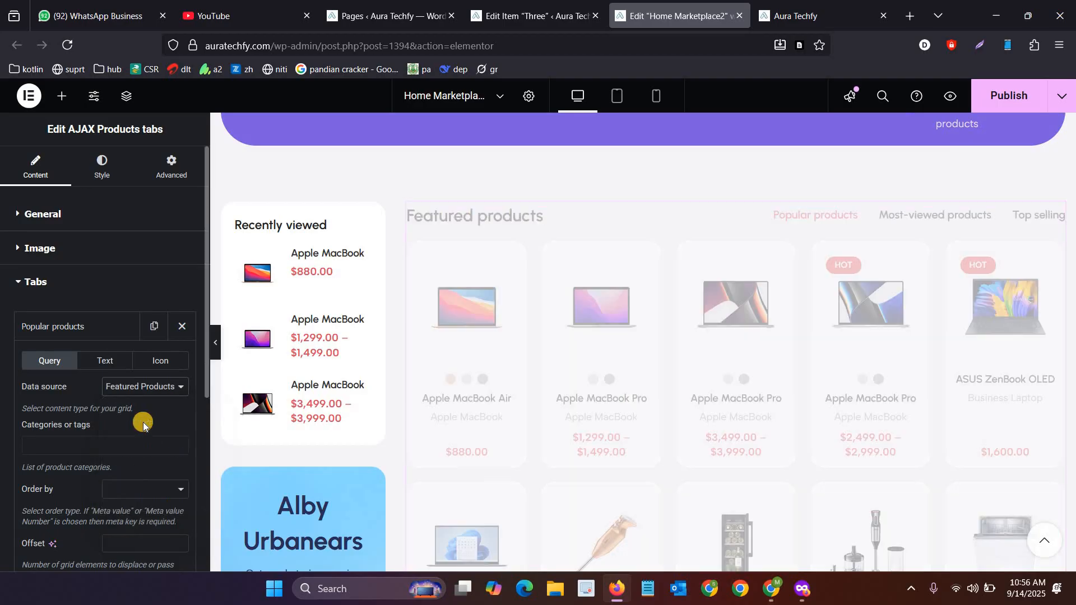
pyautogui.click(128, 387)
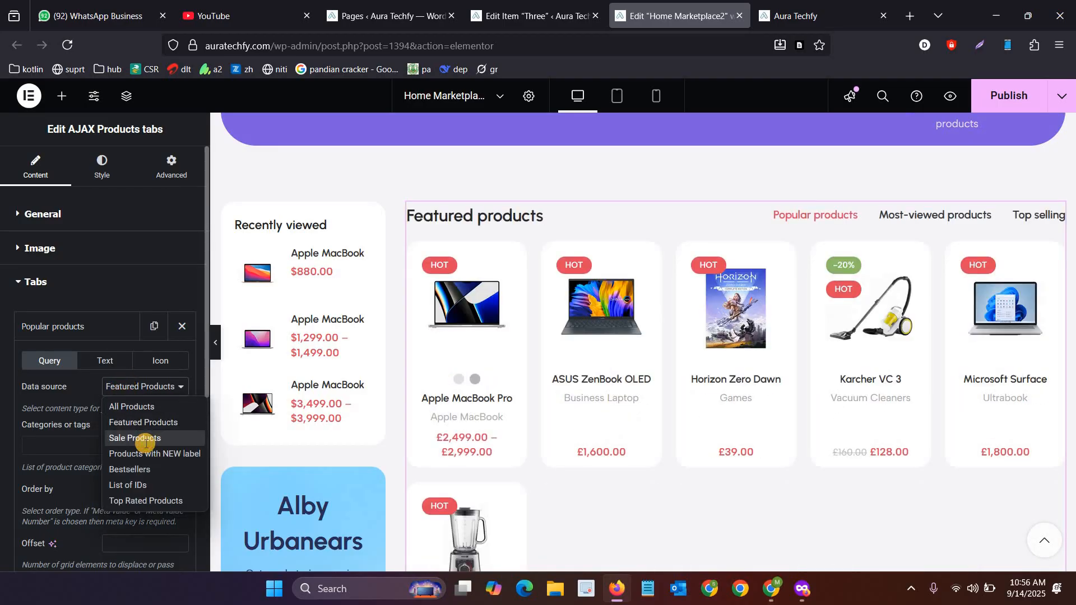
pyautogui.click(144, 435)
# Step: View the categories or tags filter and the title setting of the Popular products tab
pyautogui.scroll(-1, 137, 429)
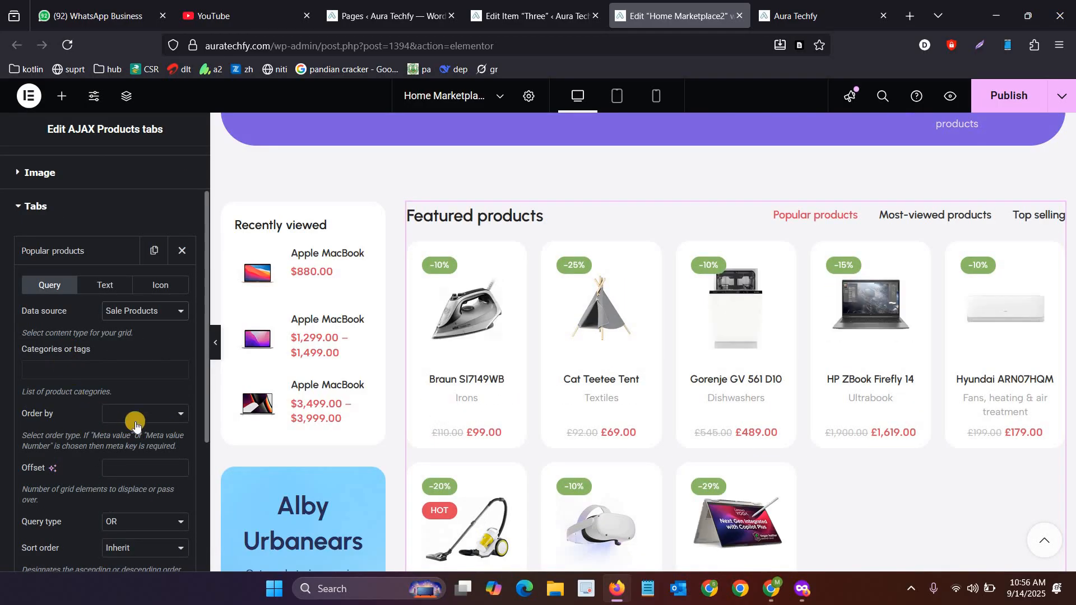
pyautogui.click(74, 366)
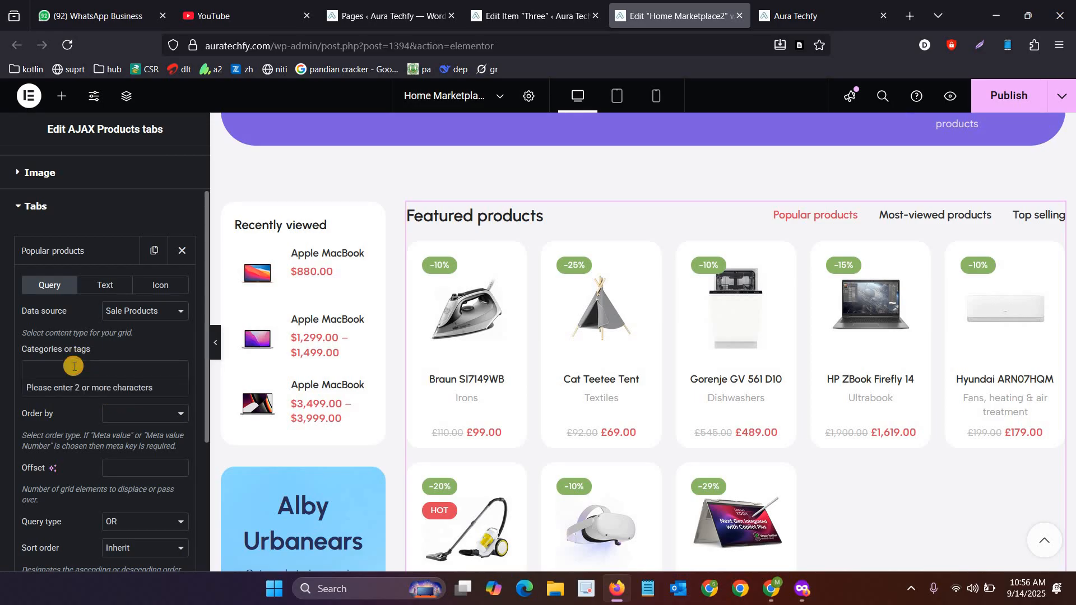
pyautogui.click(93, 291)
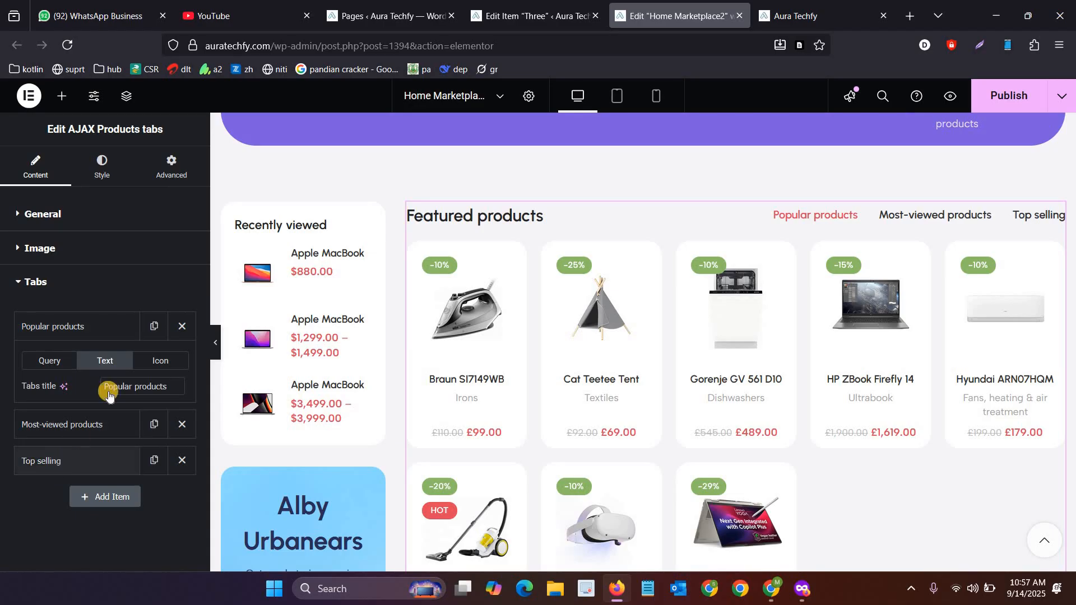
pyautogui.click(107, 395)
# Step: Search for "appl" in the Top selling tab's categories or tags filter and clear the search without choosing a category
pyautogui.scroll(-4, 95, 369)
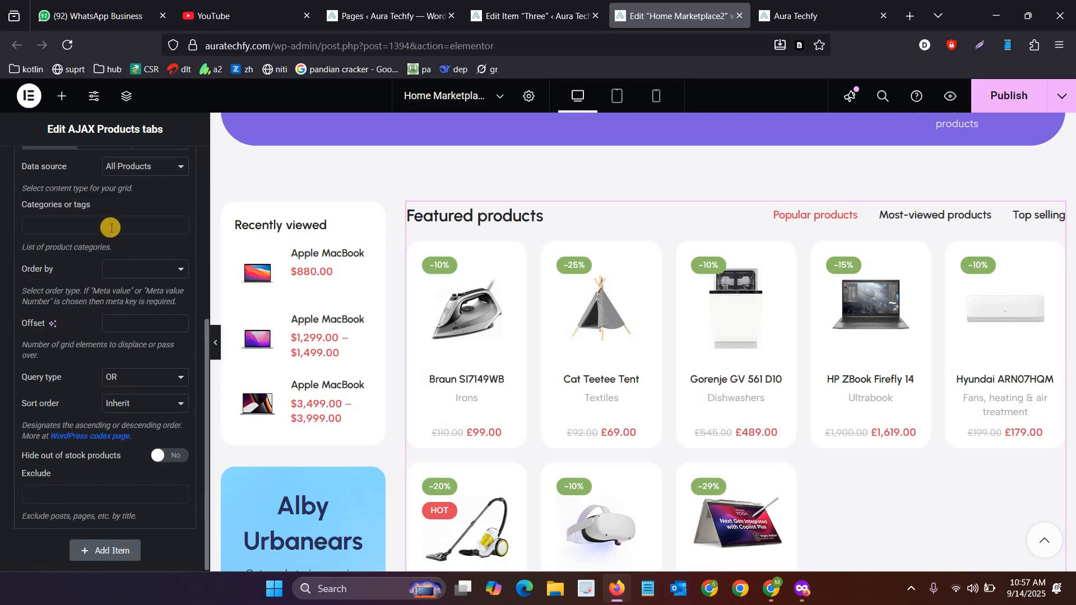
pyautogui.click(112, 227)
pyautogui.scroll(10, 336, 235)
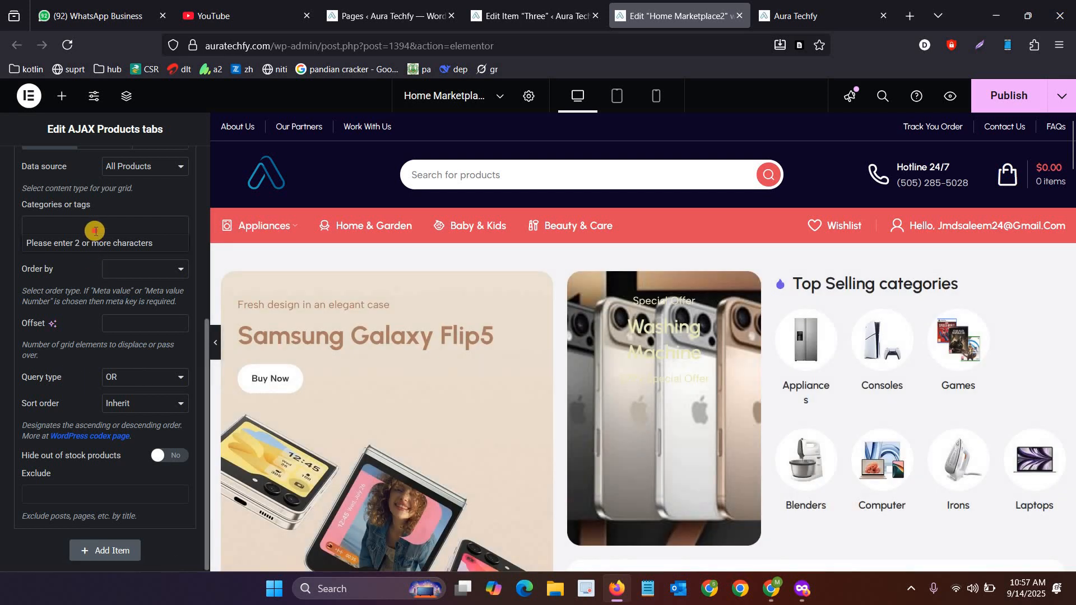
pyautogui.click(95, 231)
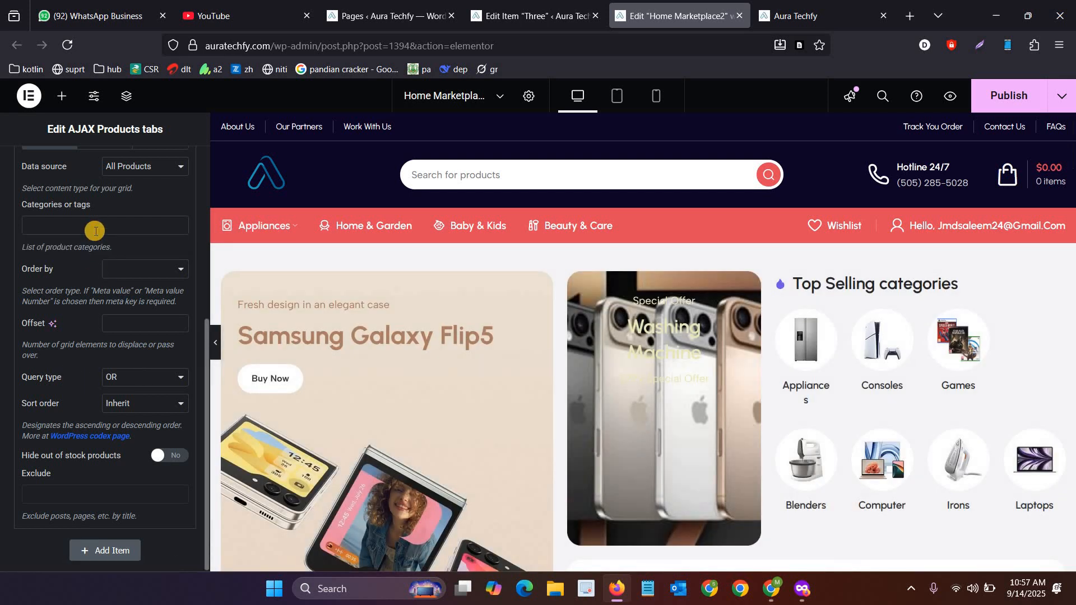
pyautogui.click(95, 231)
pyautogui.write('app')
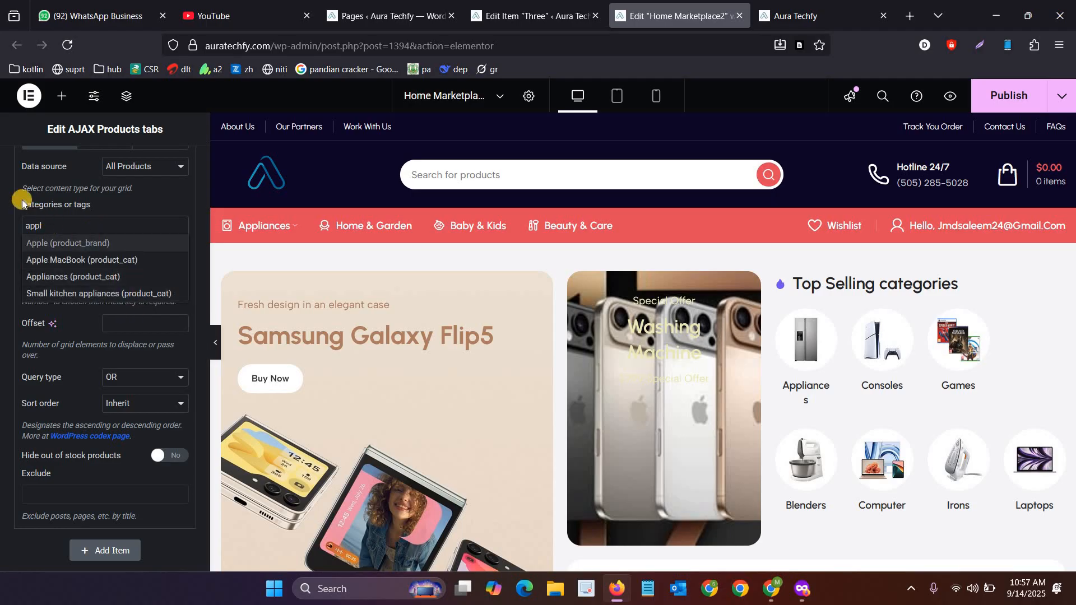
pyautogui.write('l')
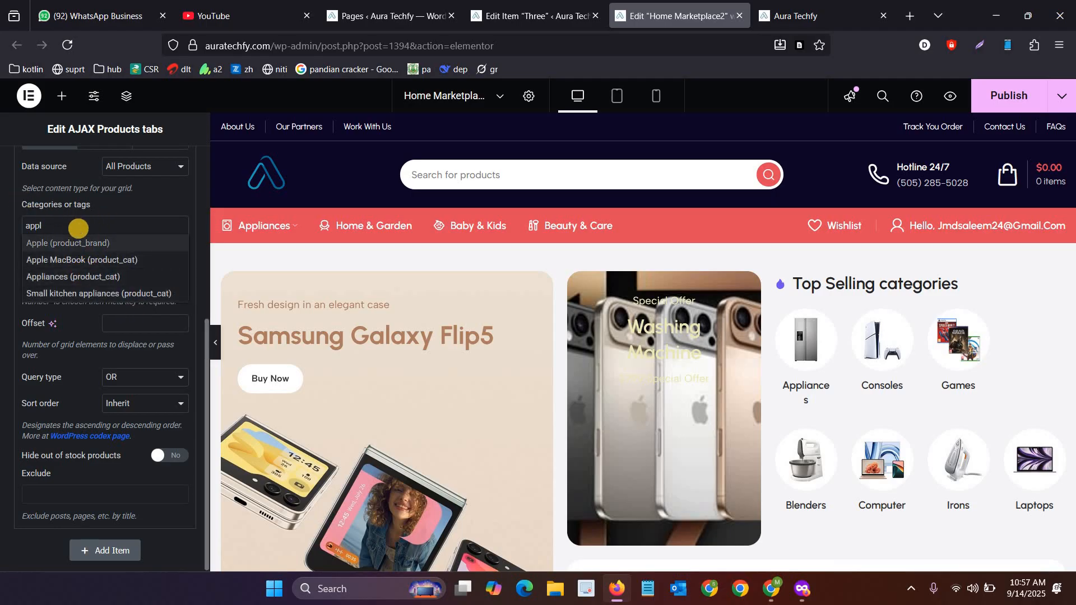
pyautogui.press('BackSpace')
pyautogui.press('BackSpace')
pyautogui.press('BackSpace')
pyautogui.press('BackSpace')
pyautogui.click(167, 357)
pyautogui.scroll(5, 154, 375)
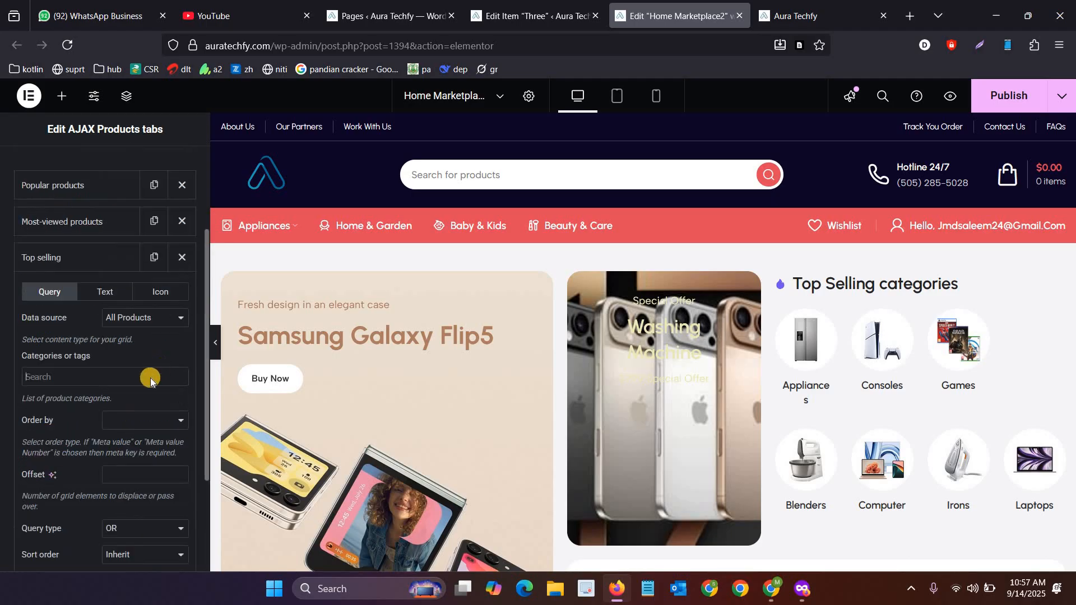
# Step: View the query settings of the Recently viewed products element
pyautogui.scroll(-8, 557, 414)
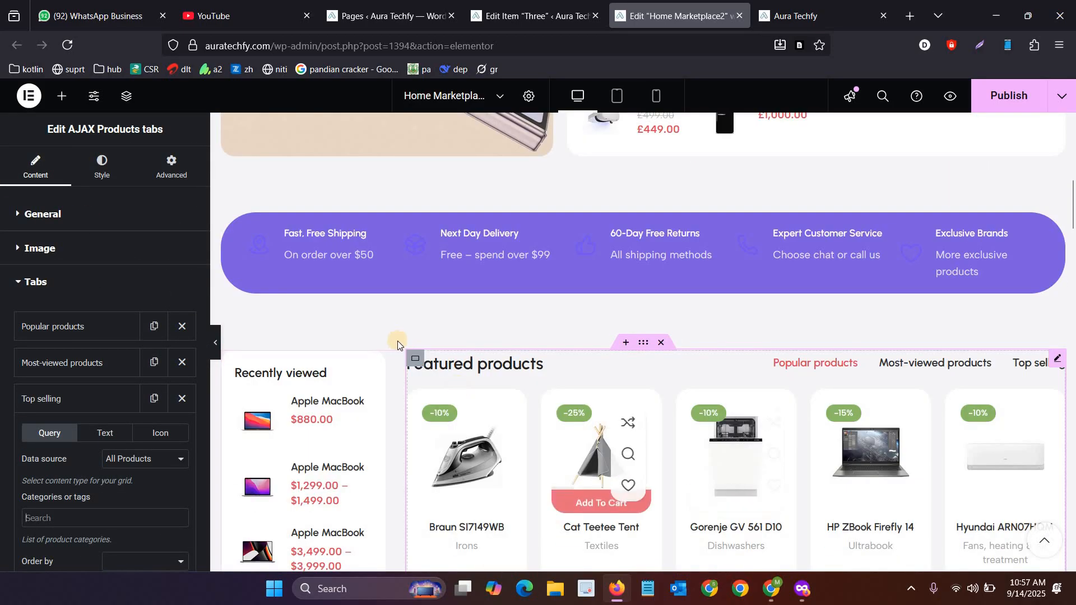
pyautogui.moveTo(666, 343)
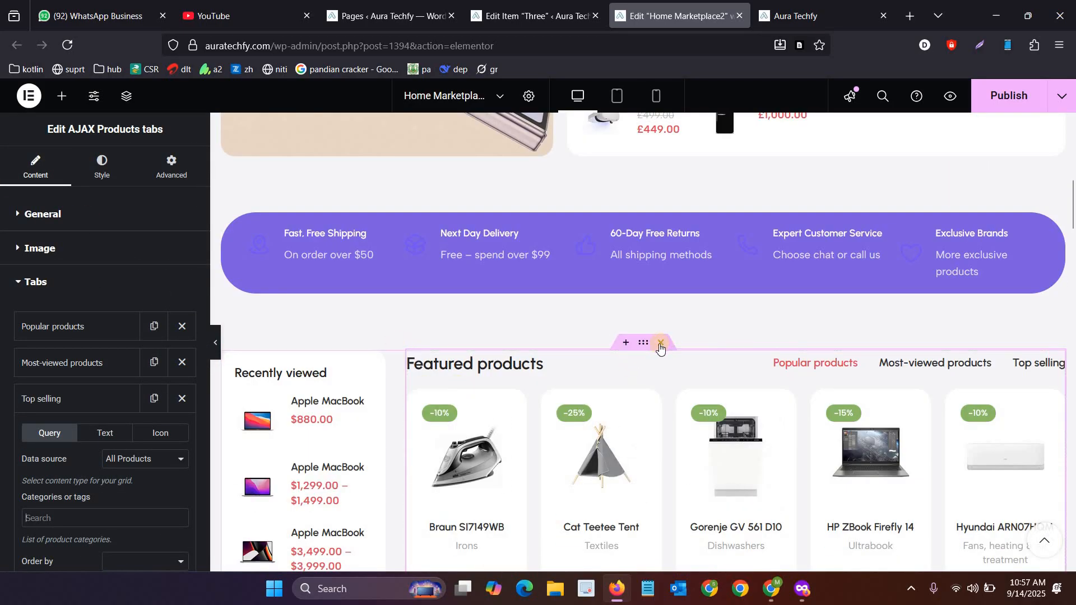
pyautogui.click(339, 385)
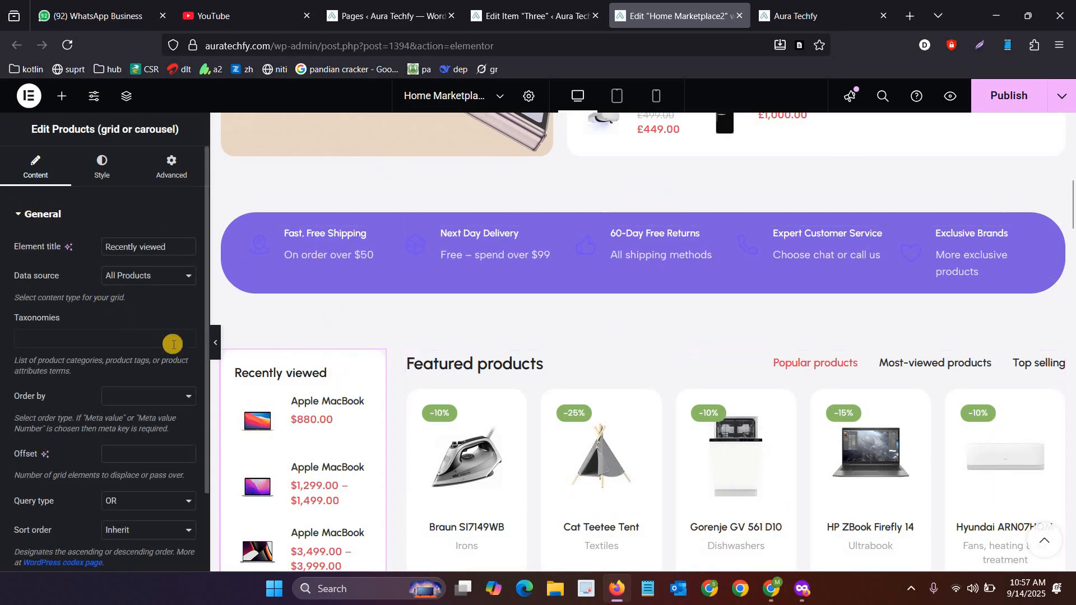
pyautogui.scroll(-2, 173, 343)
# Step: View the content and style settings of the "Alby Urbanears" banner title
pyautogui.scroll(-6, 318, 388)
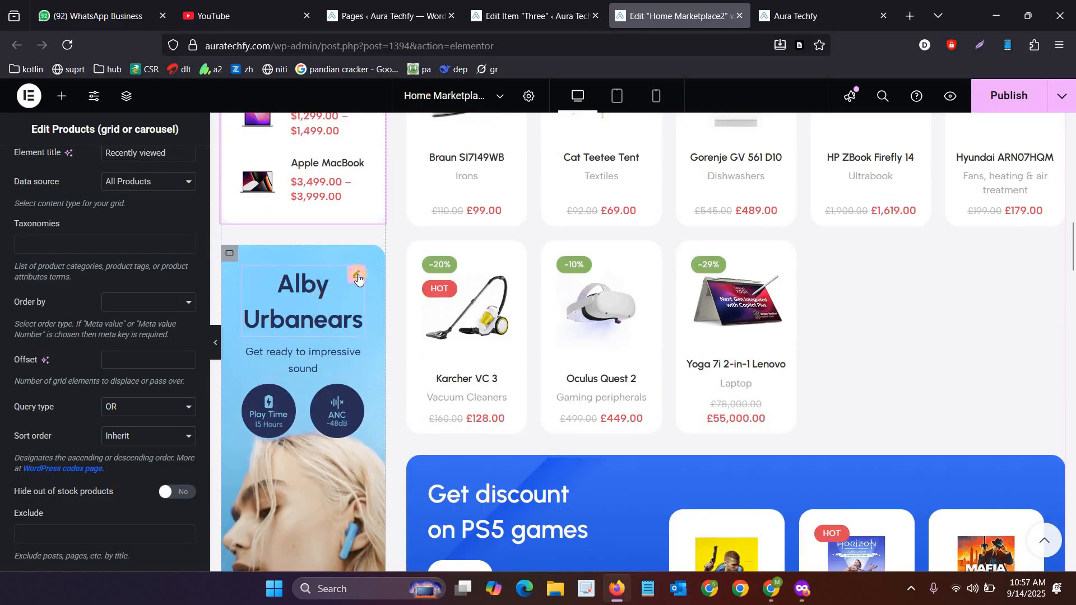
pyautogui.click(325, 273)
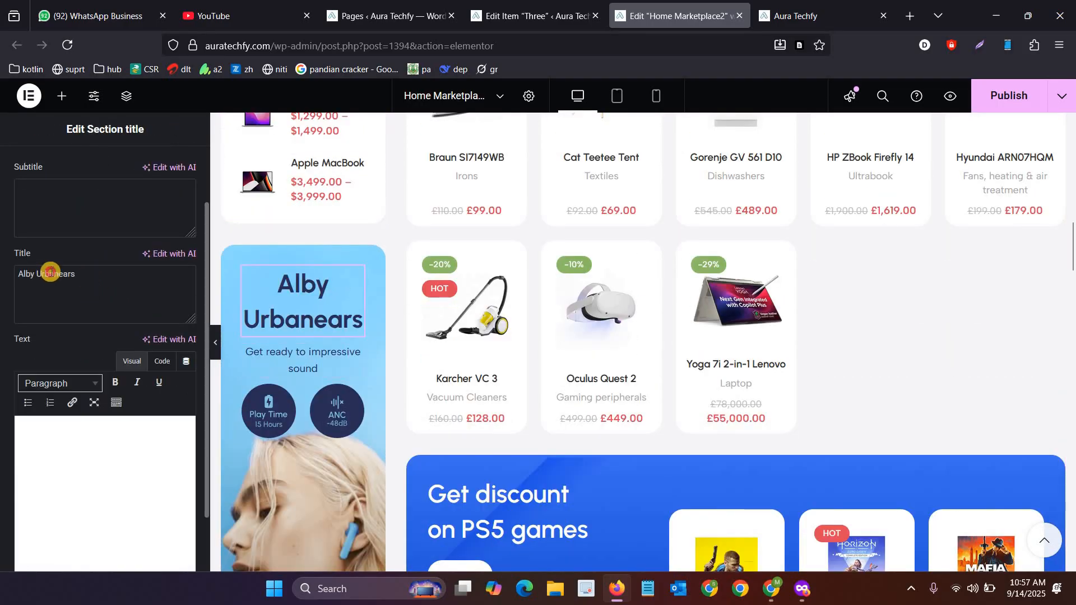
pyautogui.moveTo(18, 269); pyautogui.dragTo(311, 247)
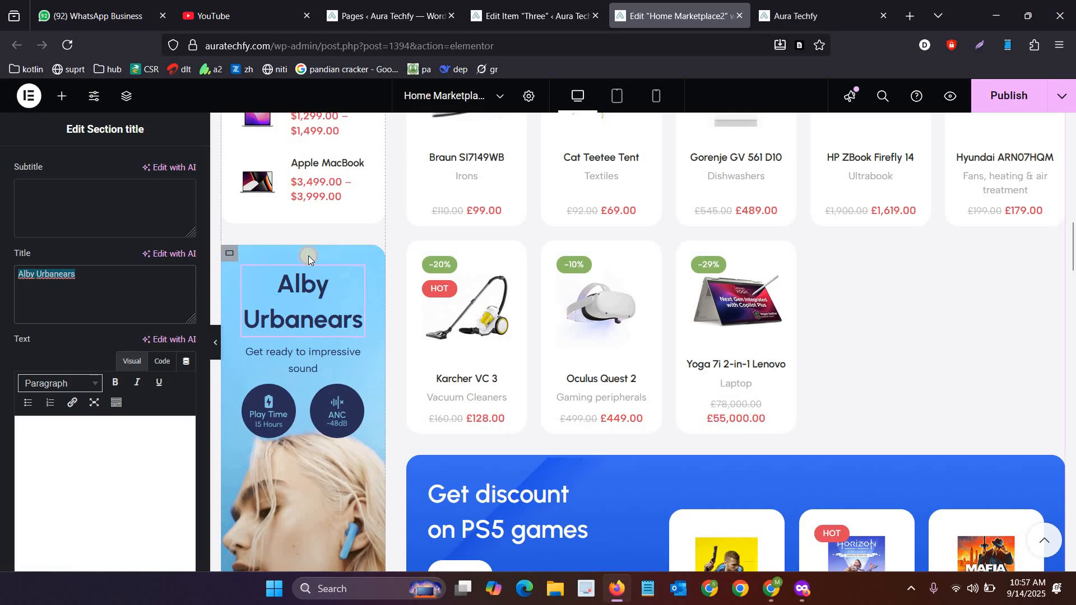
pyautogui.scroll(2, 103, 168)
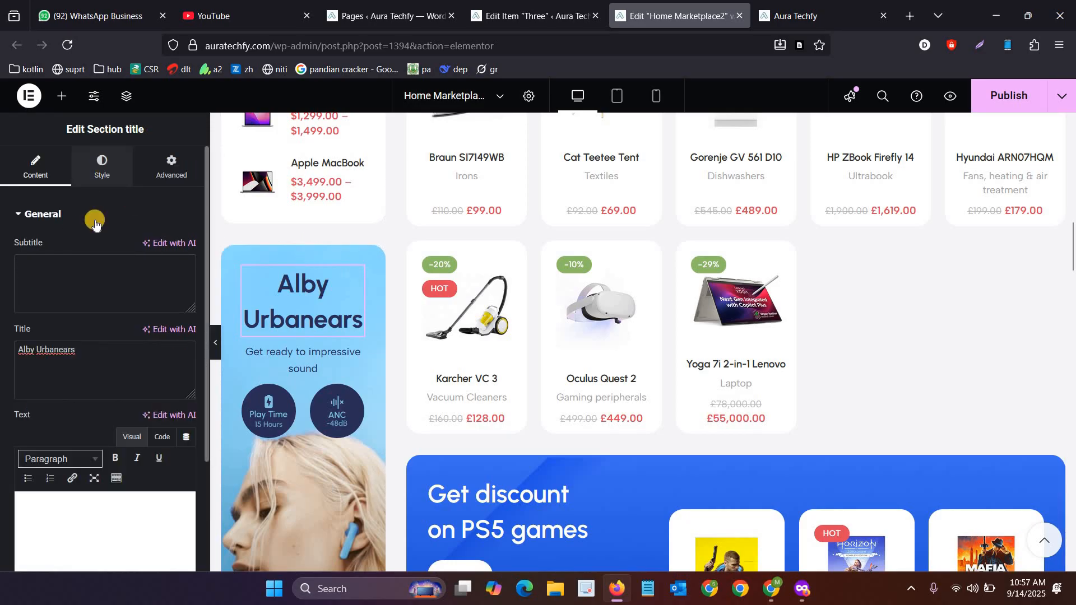
pyautogui.click(101, 166)
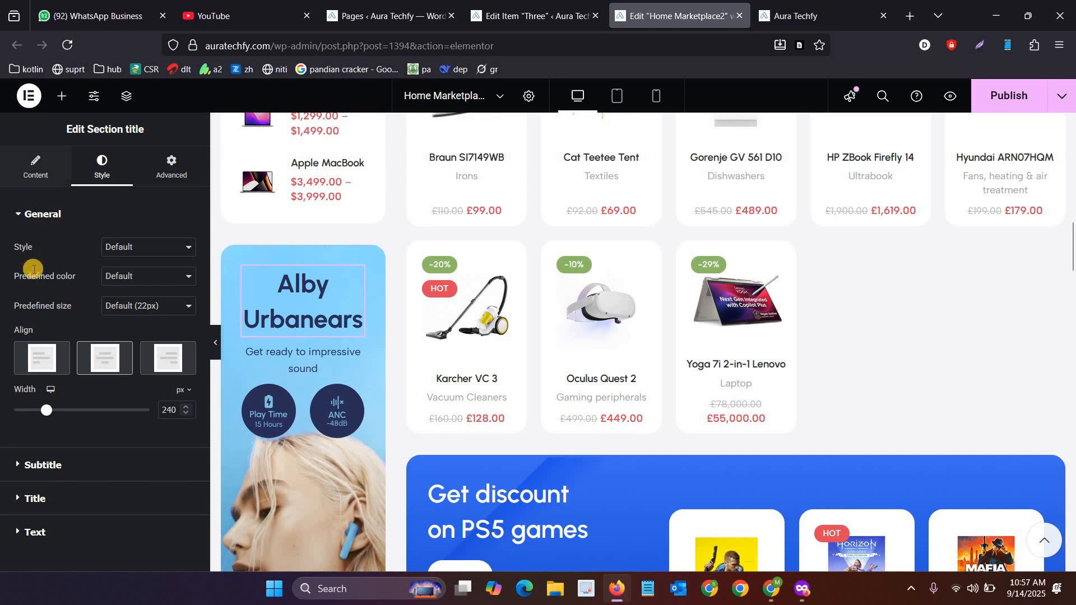
pyautogui.click(36, 167)
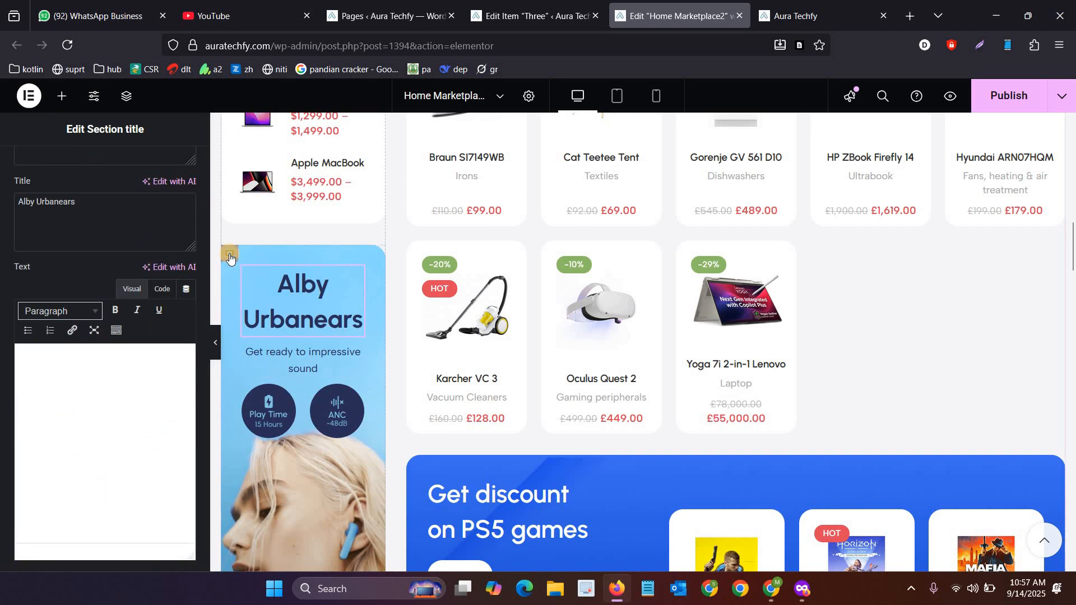
# Step: Replace the background image of the "Alby Urbanears" banner container with laptop-lenovo.png
pyautogui.click(230, 256)
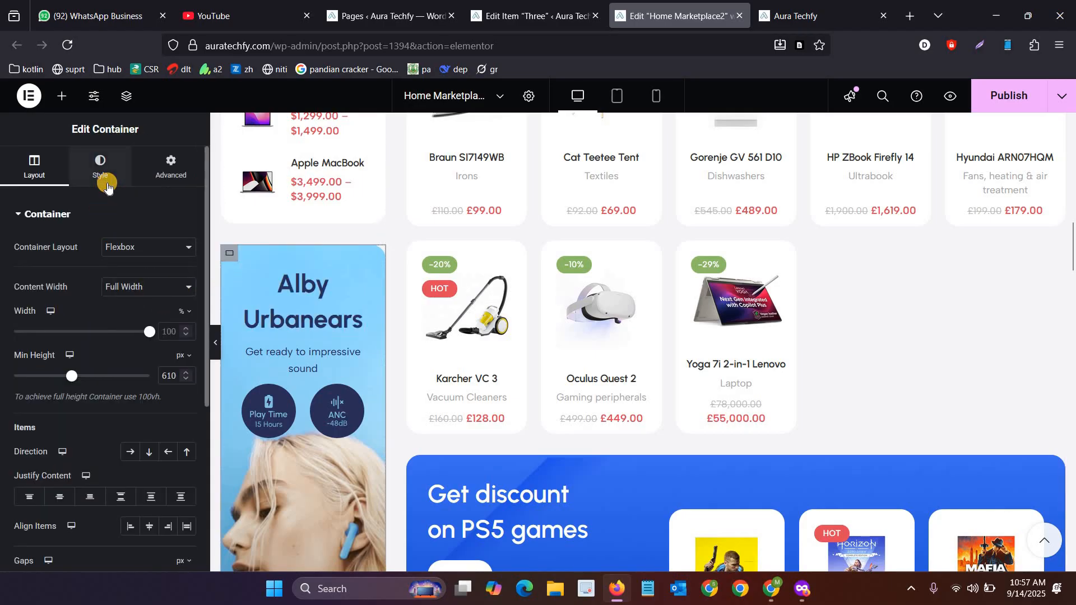
pyautogui.click(107, 186)
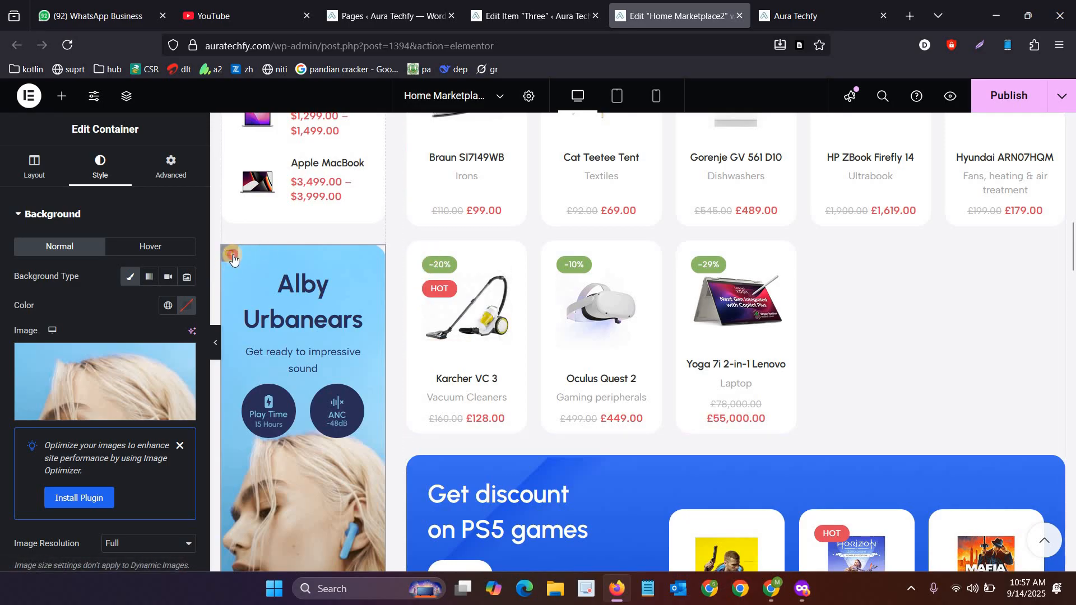
pyautogui.click(81, 413)
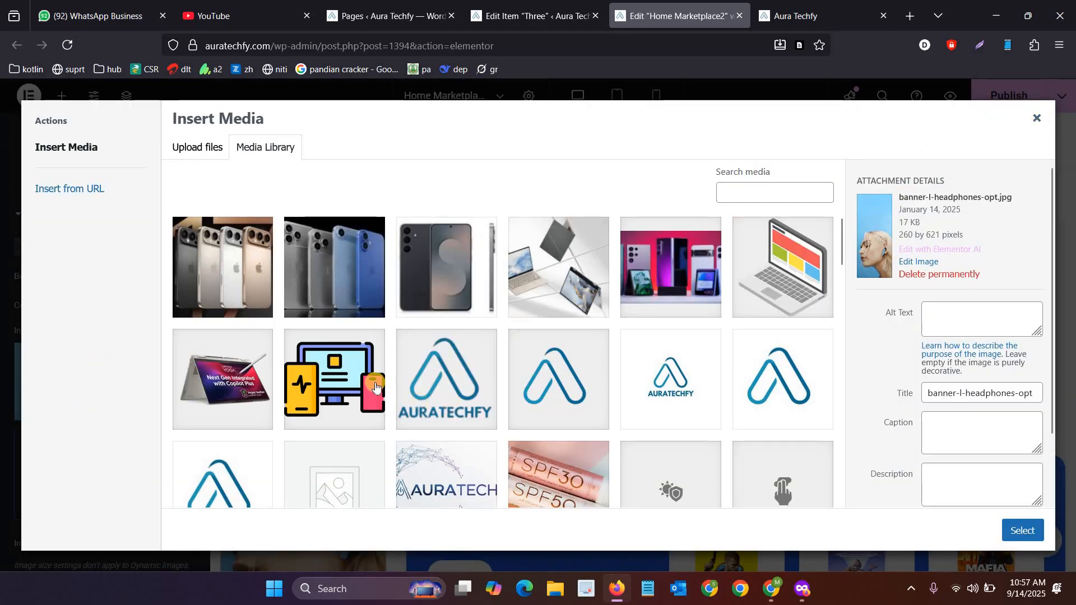
pyautogui.click(1013, 535)
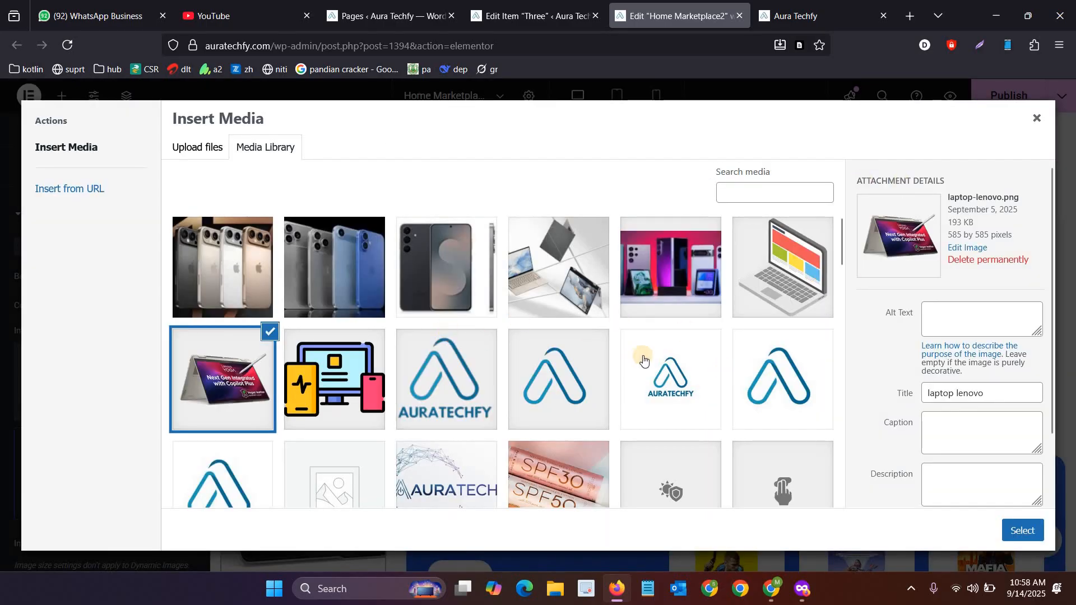
pyautogui.scroll(-4, 643, 360)
pyautogui.scroll(4, 643, 360)
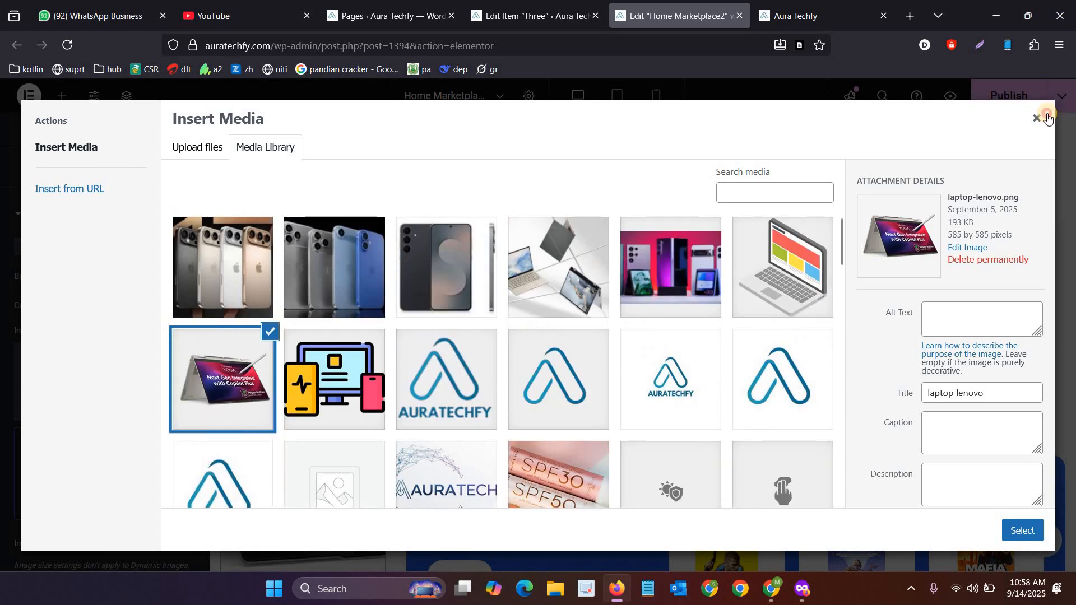
pyautogui.press('Escape')
pyautogui.scroll(-4, 299, 322)
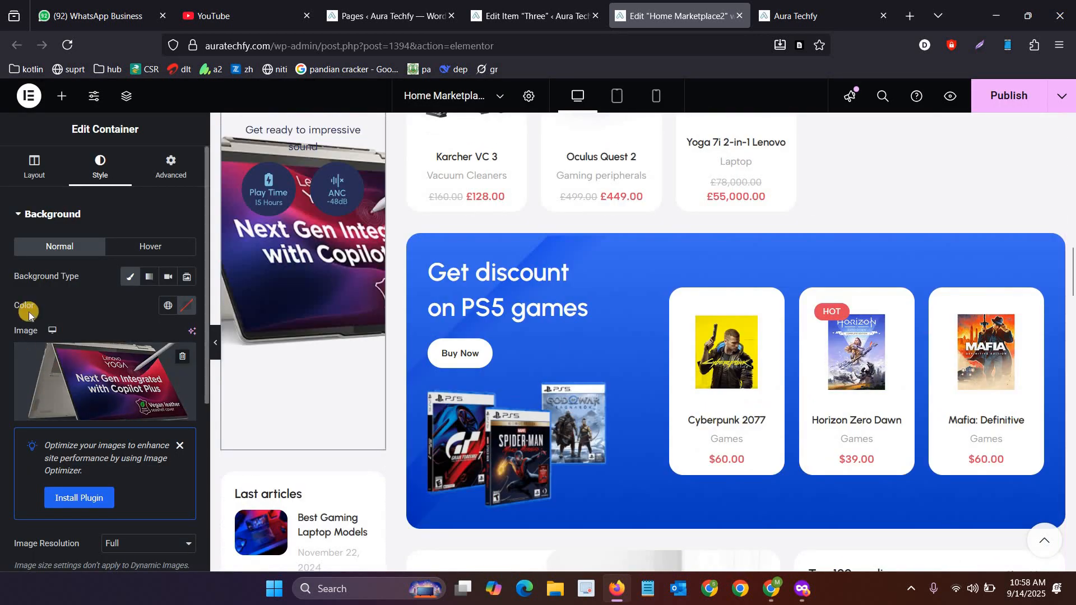
pyautogui.scroll(-5, 45, 393)
pyautogui.scroll(4, 277, 372)
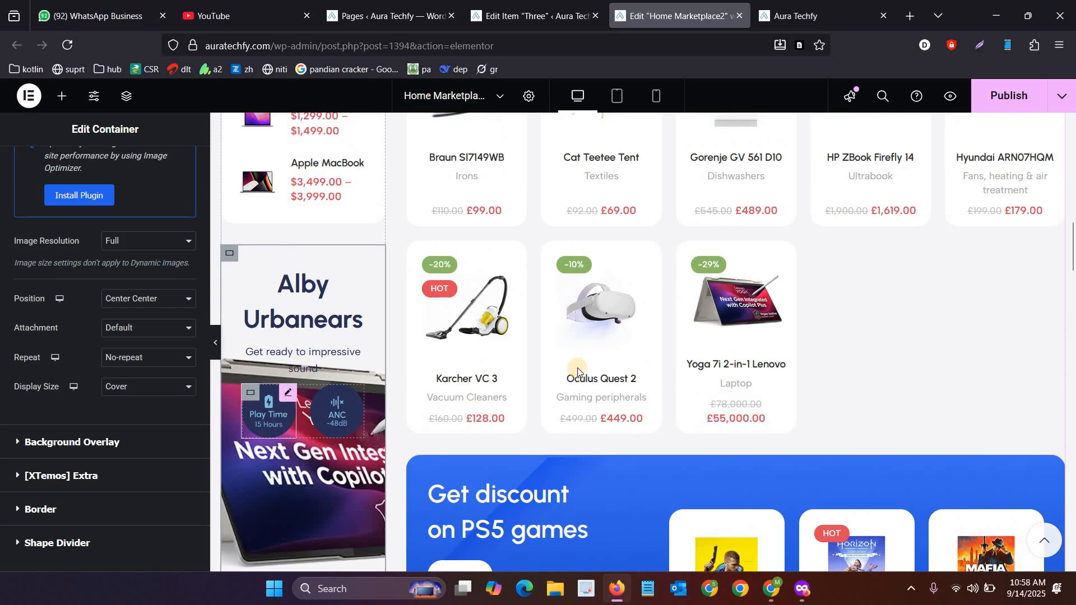
# Step: View the content settings of the "Get discount on PS5 games" banner's title and its games image
pyautogui.scroll(-5, 578, 373)
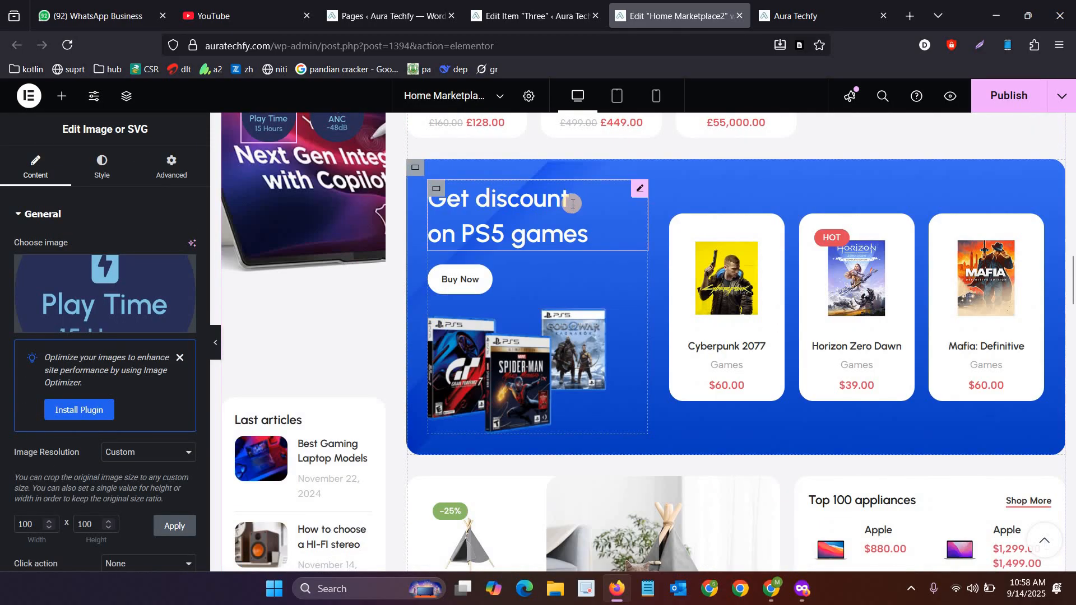
pyautogui.click(572, 204)
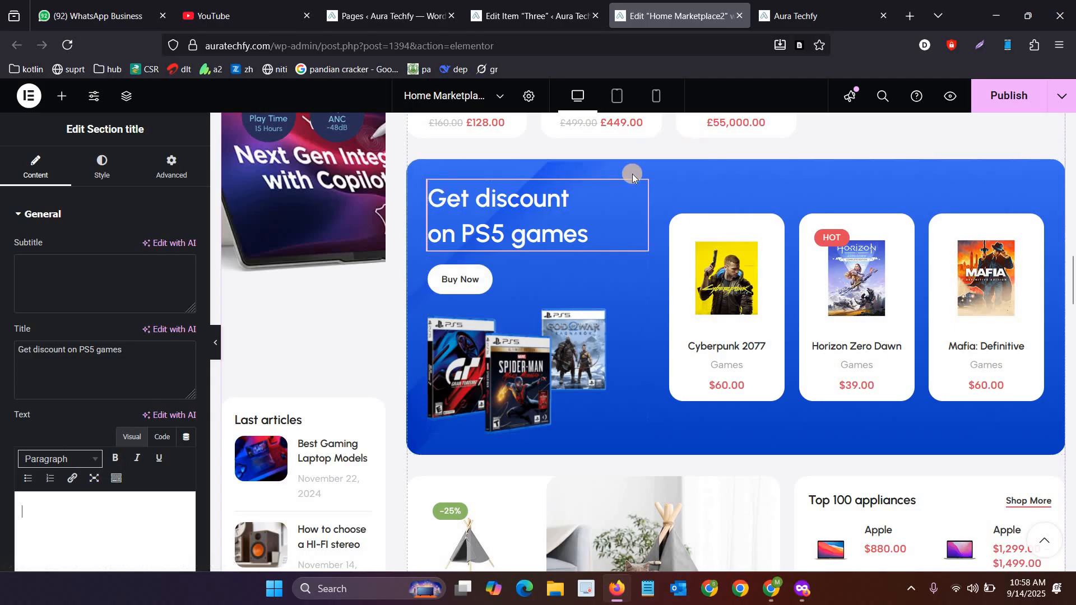
pyautogui.click(497, 341)
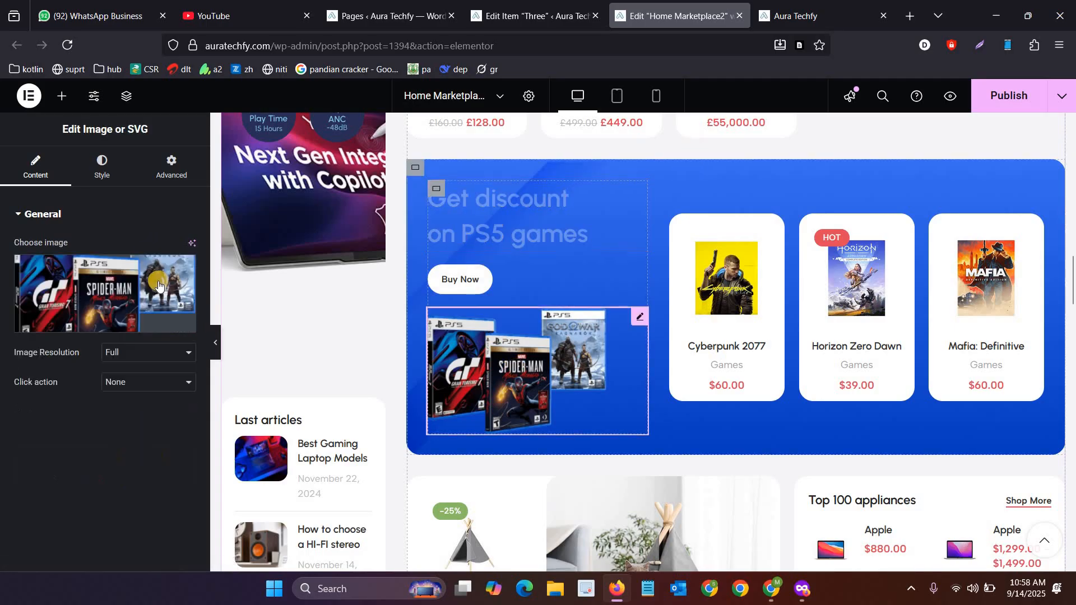
# Step: Replace the Games taxonomy of the PS5 banner's products element with Apple MacBook (product_cat)
pyautogui.click(693, 238)
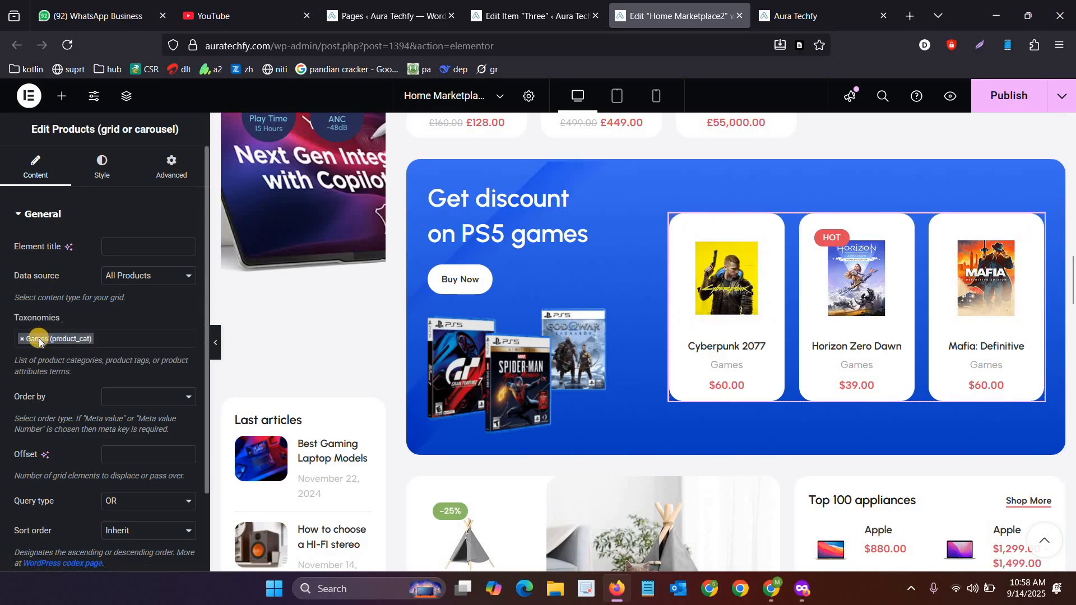
pyautogui.click(24, 339)
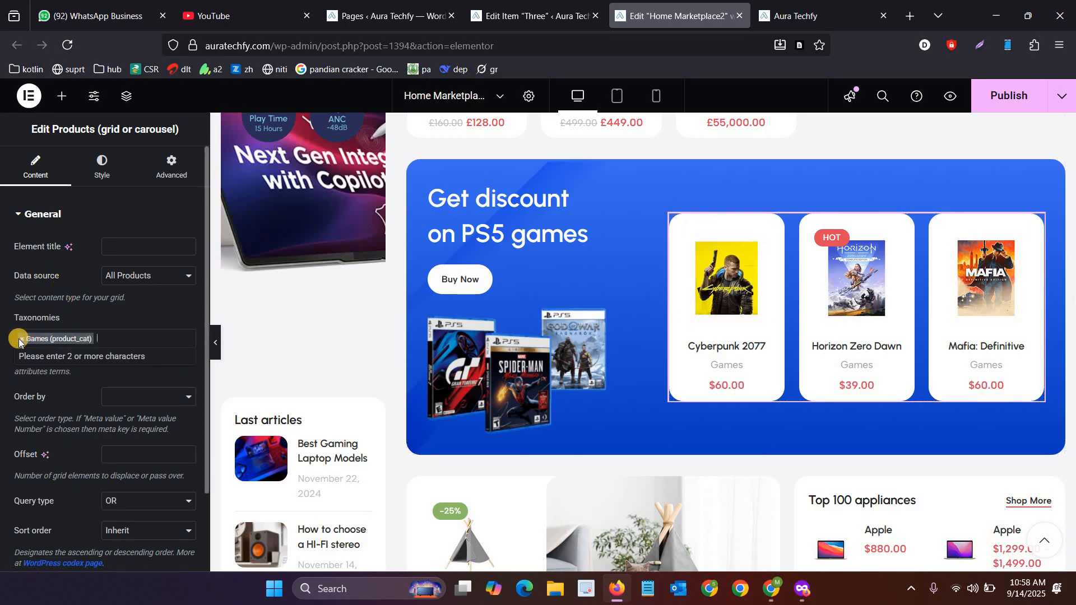
pyautogui.click(22, 339)
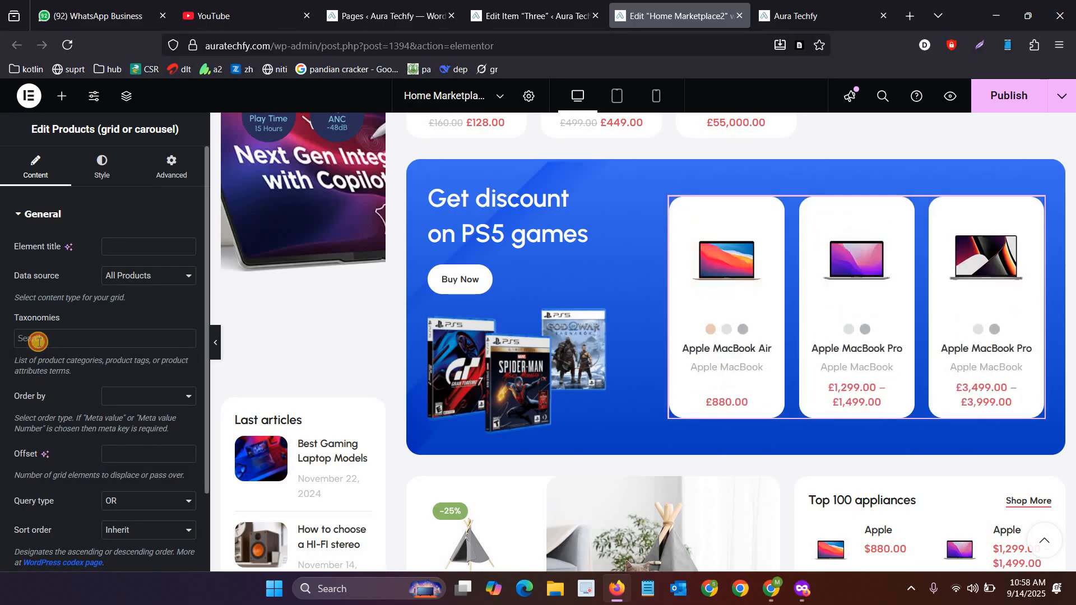
pyautogui.click(38, 341)
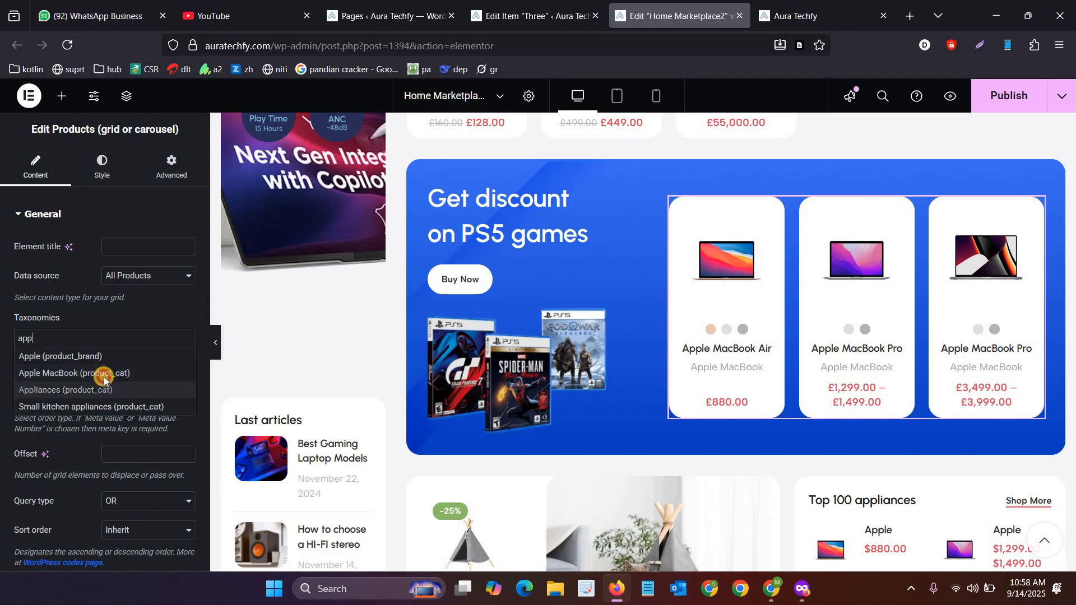
pyautogui.click(103, 376)
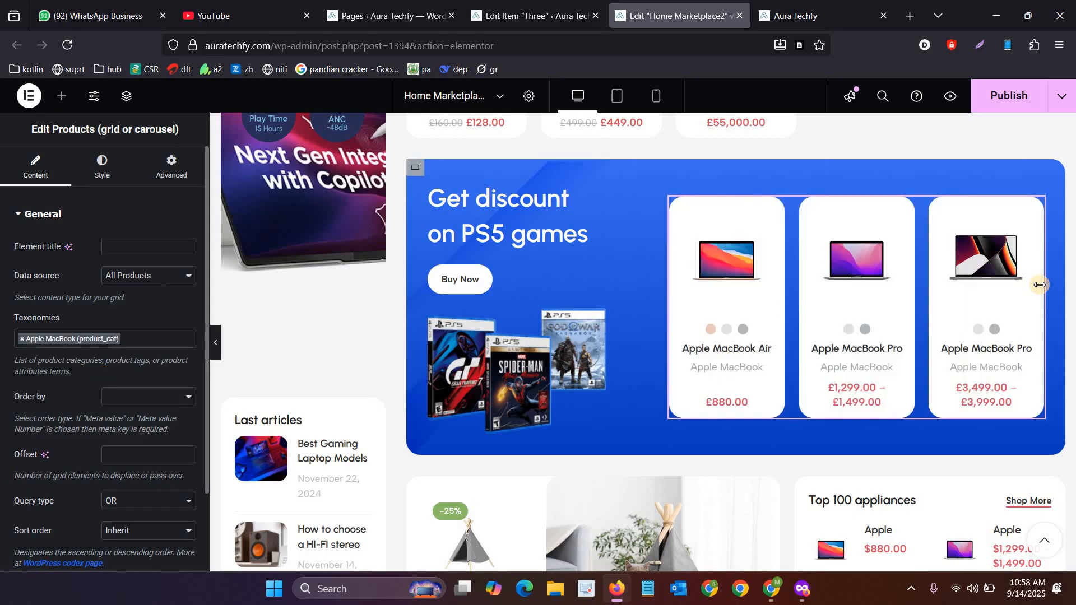
# Step: View the content settings of the images gallery beside the Cat Teetee Tent product
pyautogui.scroll(-6, 668, 335)
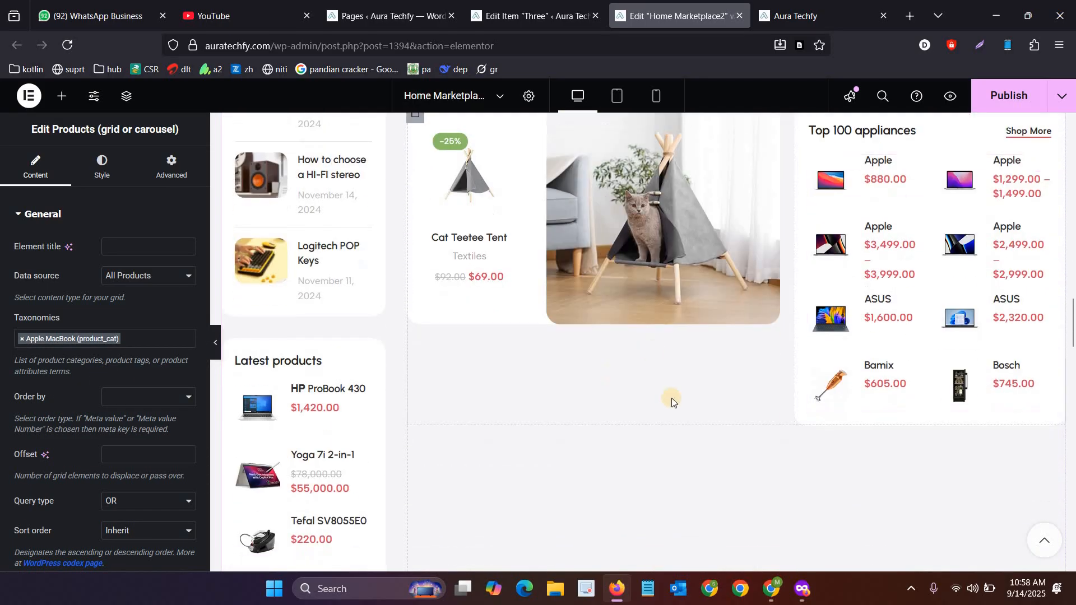
pyautogui.scroll(4, 671, 401)
pyautogui.click(677, 398)
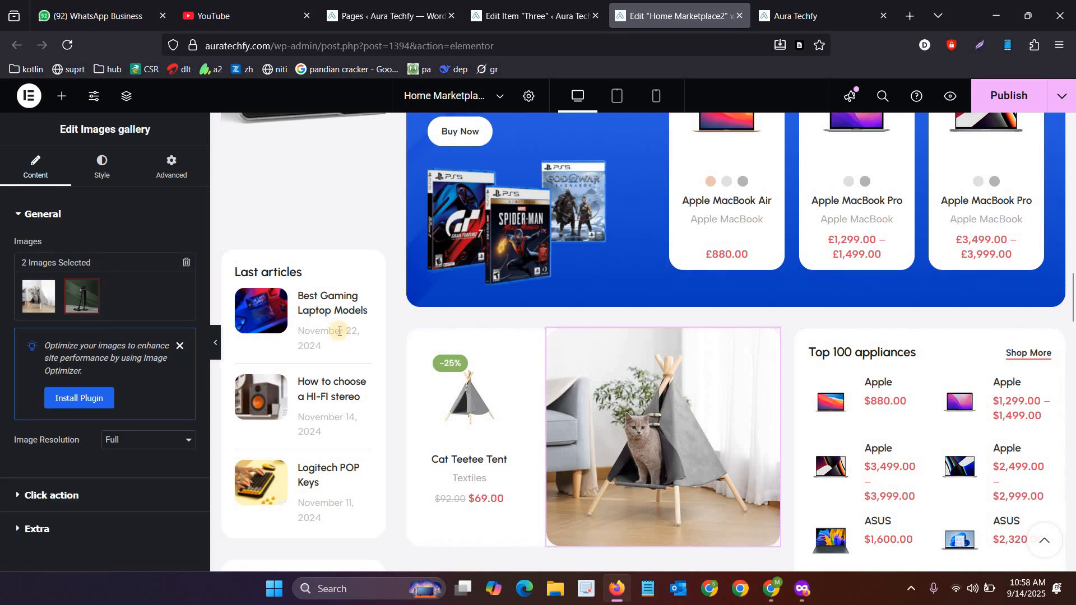
# Step: Try the Navigation type for the Shop by categories element and return it to Grid
pyautogui.scroll(-8, 685, 318)
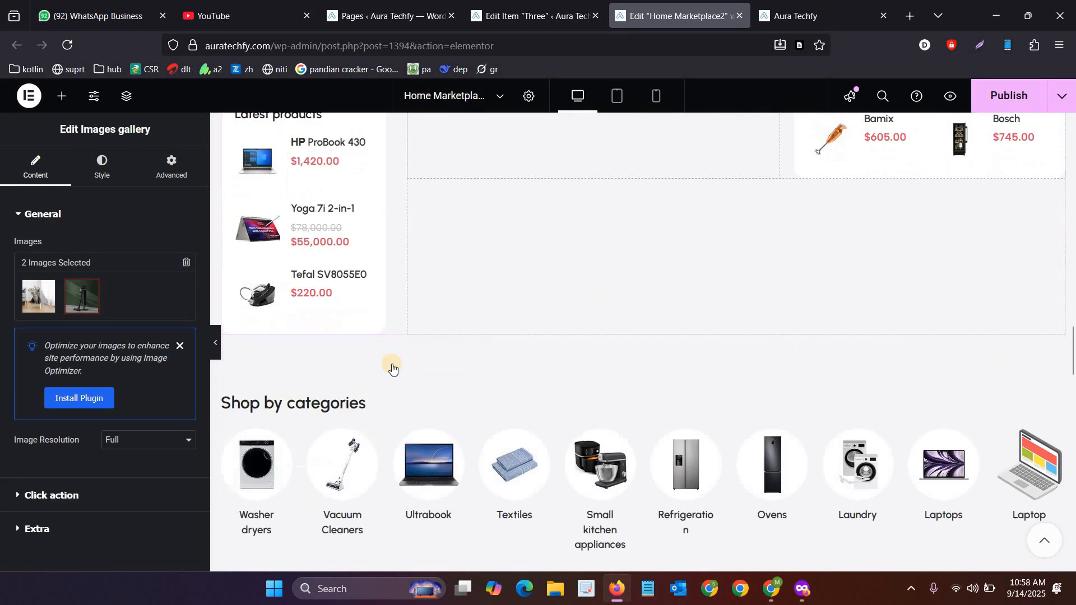
pyautogui.scroll(-2, 392, 368)
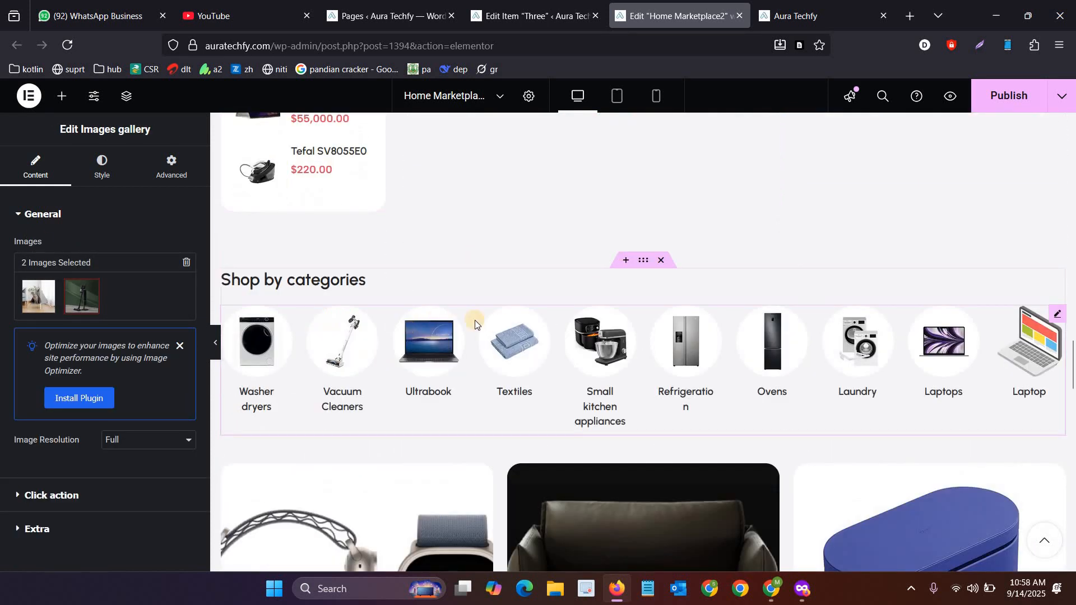
pyautogui.click(1058, 314)
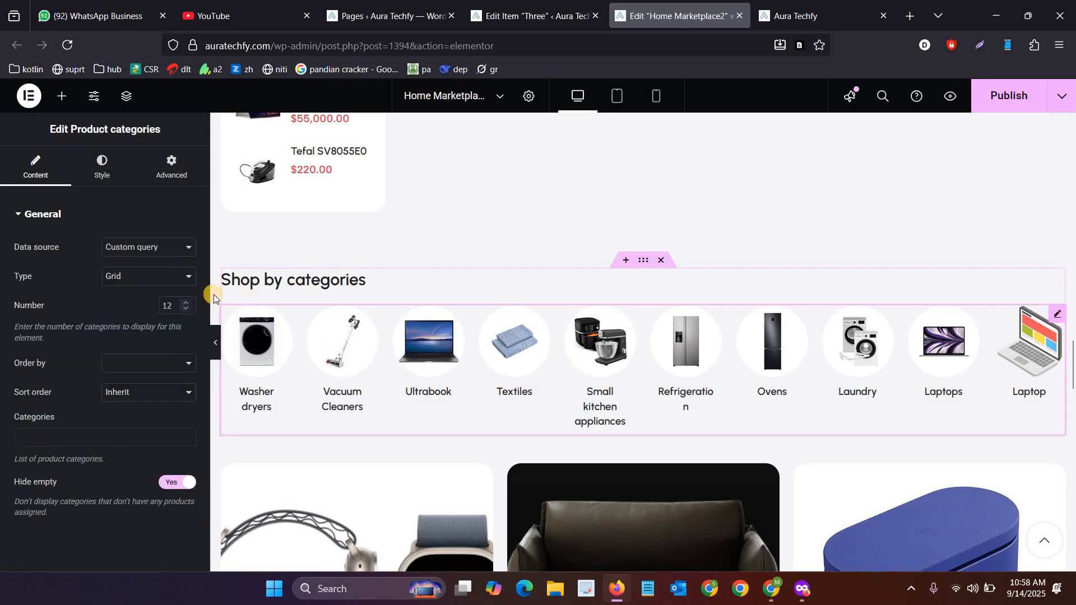
pyautogui.click(167, 276)
pyautogui.click(156, 295)
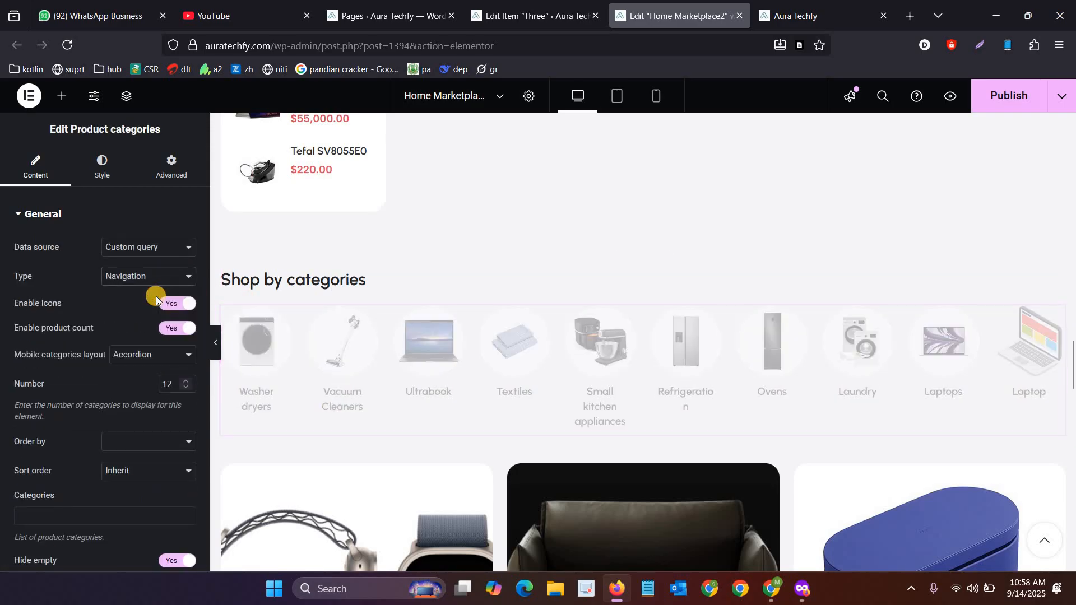
pyautogui.click(148, 275)
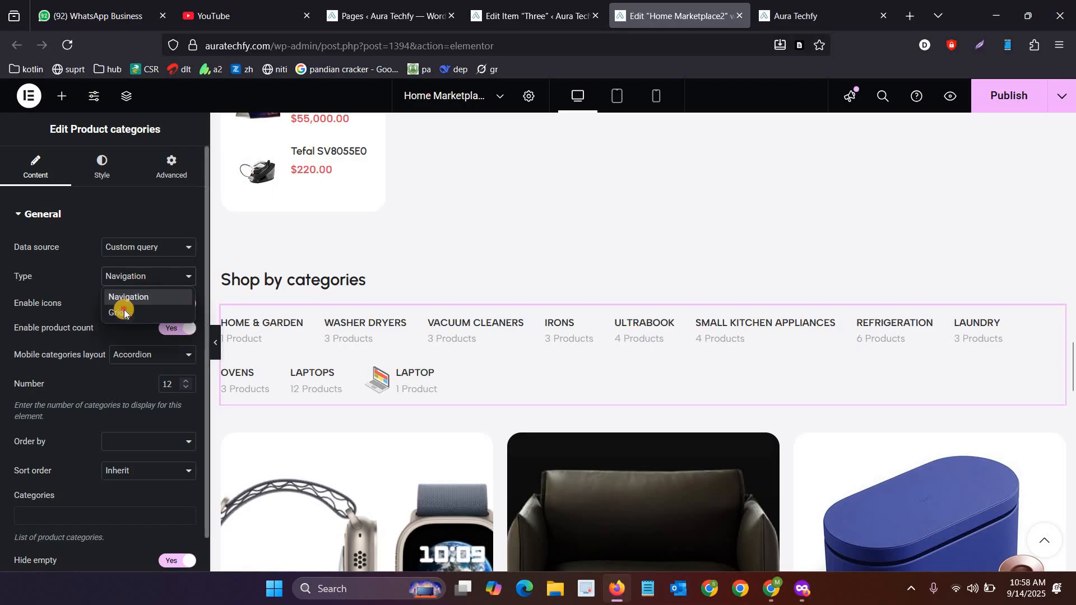
pyautogui.click(120, 311)
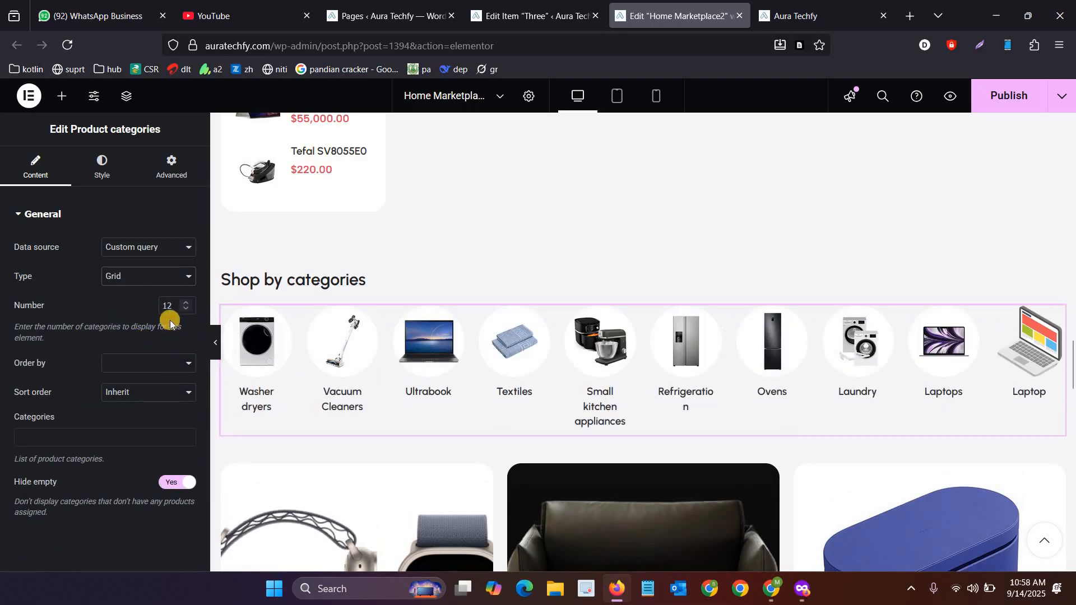
# Step: Keep the Shop by categories number at 12 and turn off Hide empty
pyautogui.click(184, 303)
pyautogui.click(186, 308)
pyautogui.click(116, 438)
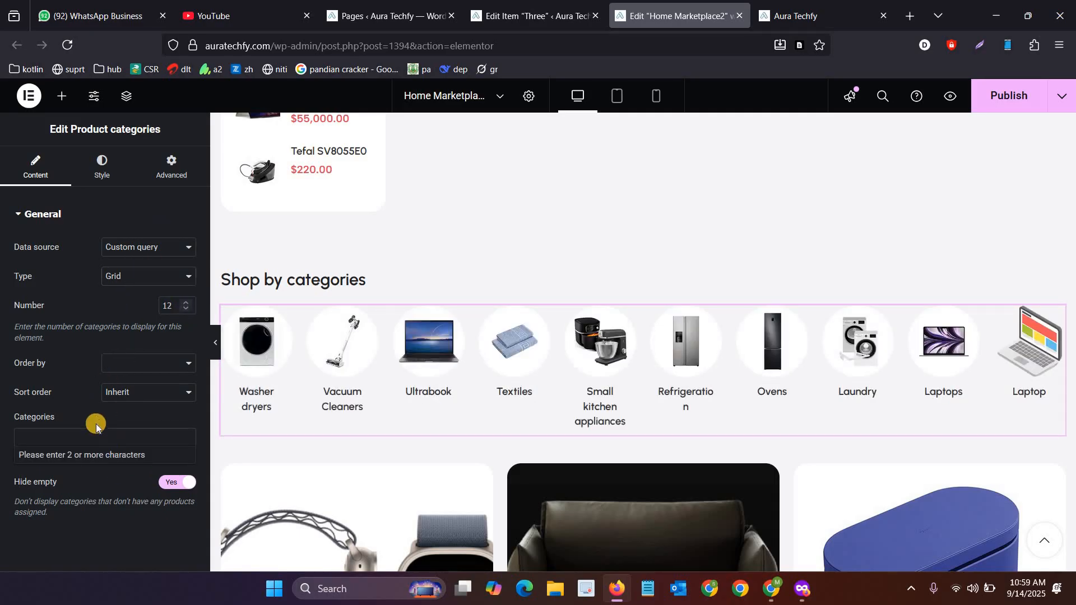
pyautogui.click(97, 422)
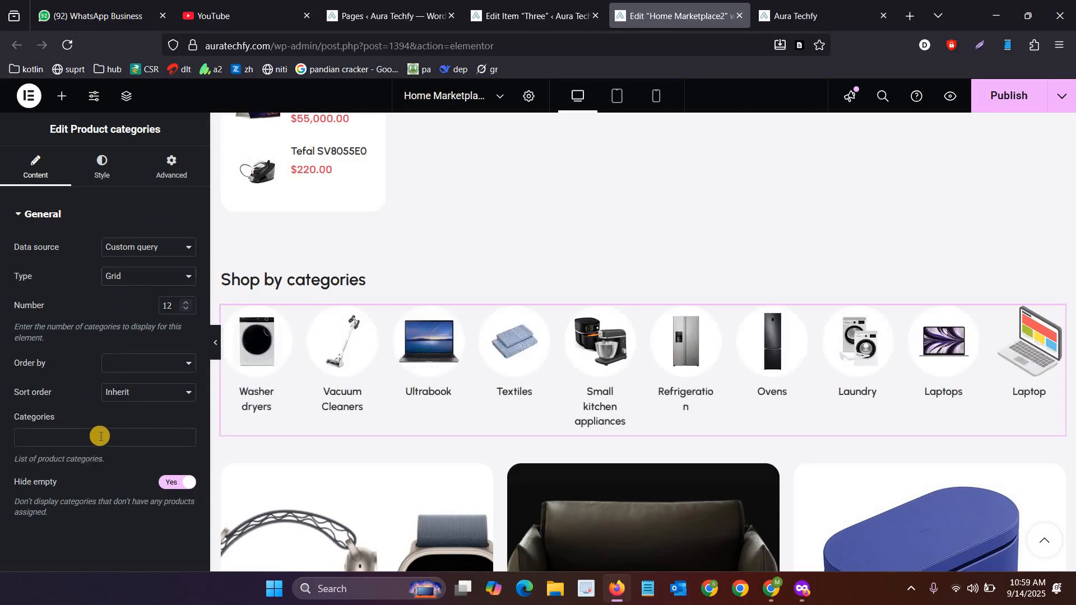
pyautogui.click(171, 483)
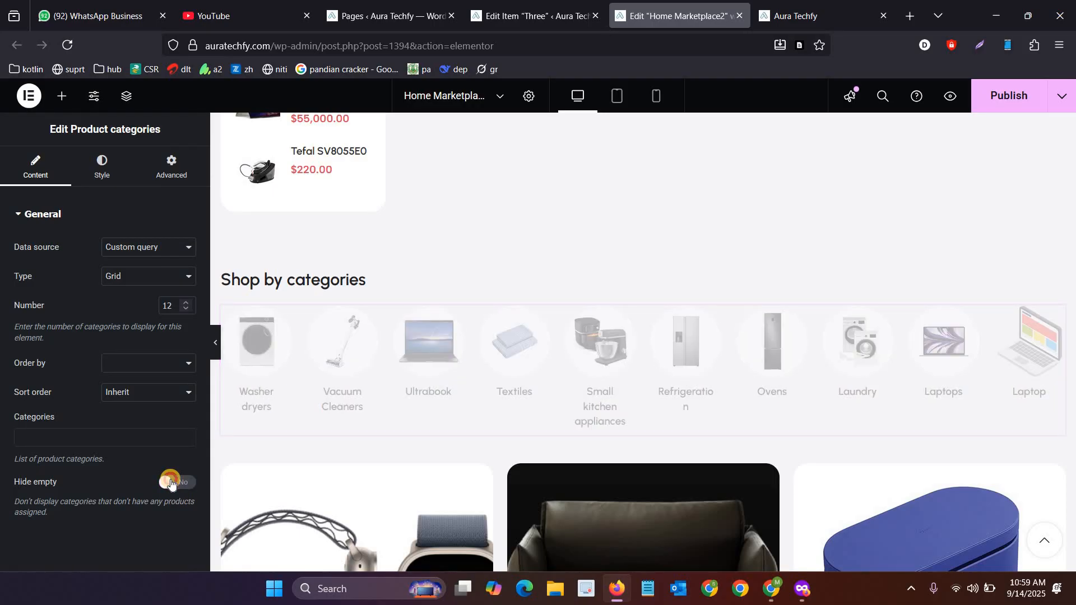
# Step: View the promo banner's link settings and look over the remaining sections down to the footer
pyautogui.scroll(-5, 598, 242)
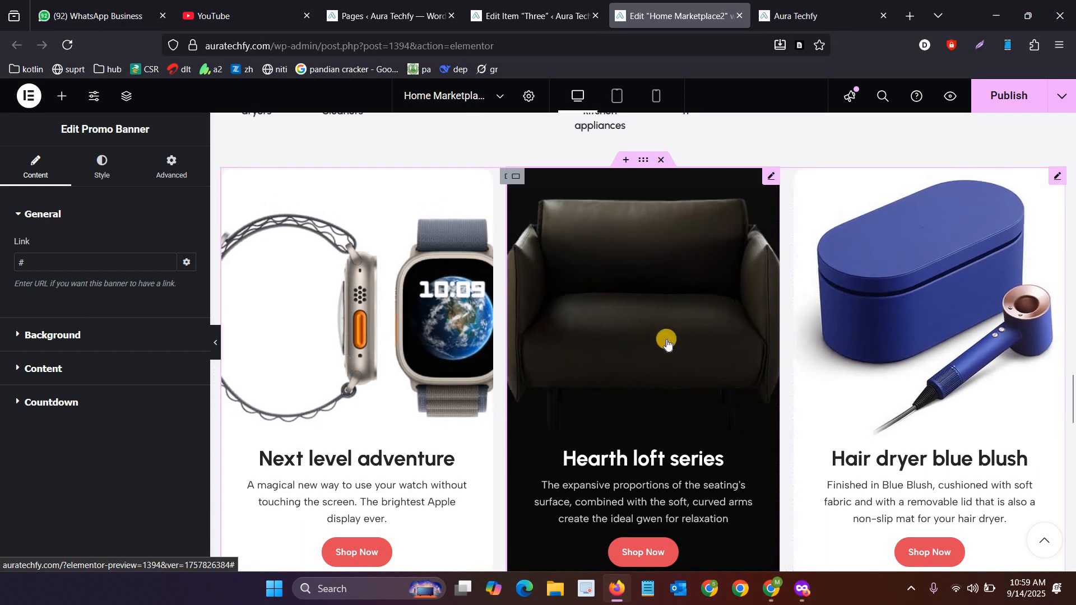
pyautogui.scroll(-15, 665, 344)
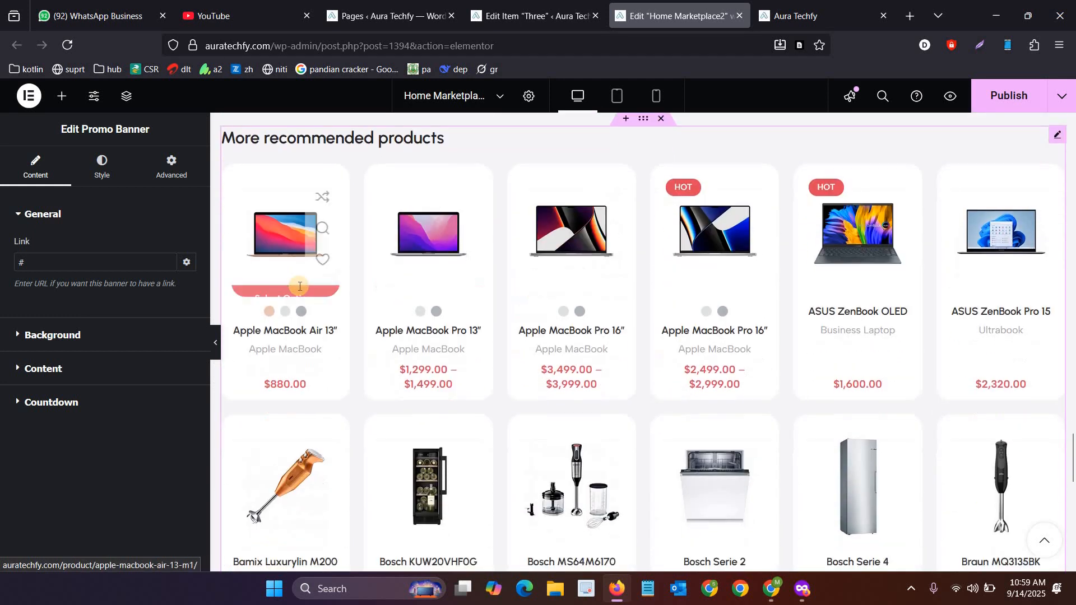
pyautogui.scroll(-5, 296, 292)
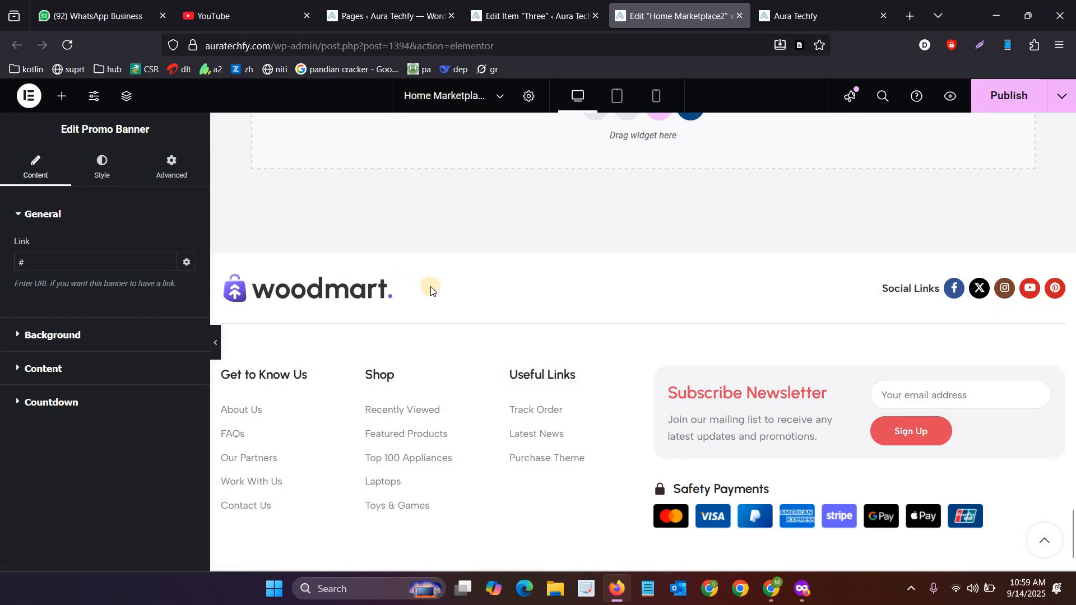
pyautogui.scroll(20, 430, 288)
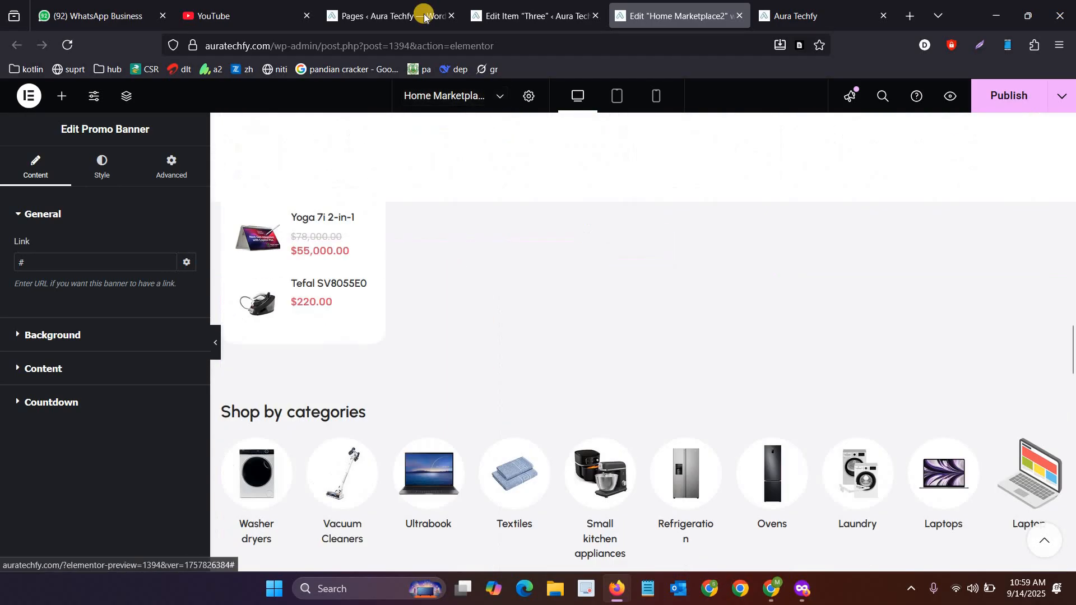
# Step: Look through the admin menu beside the WordPress Pages list and view the live Aura Techfy front page
pyautogui.click(424, 17)
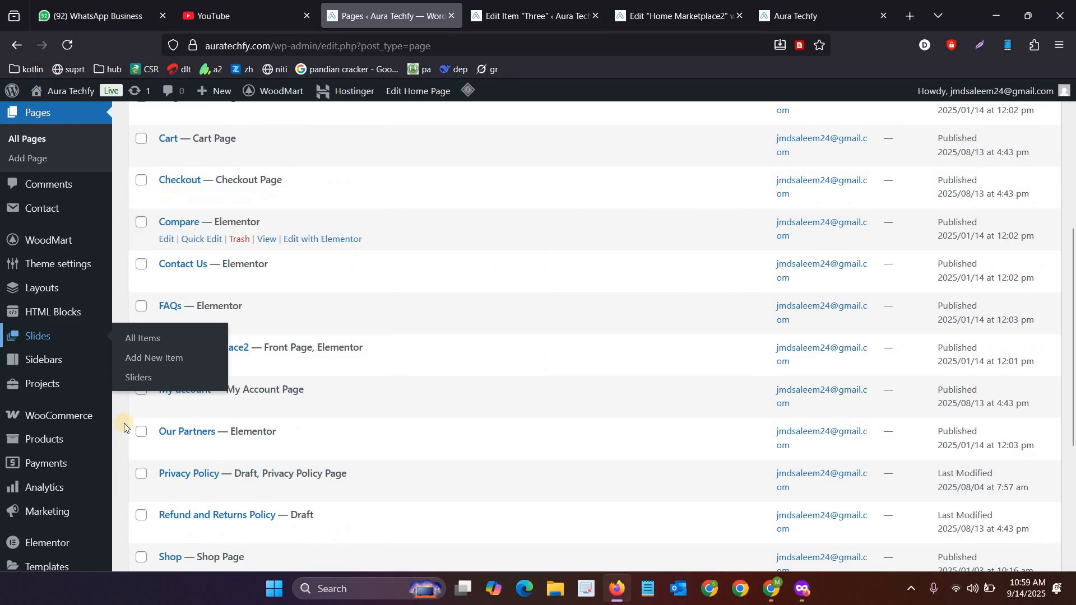
pyautogui.scroll(-4, 112, 441)
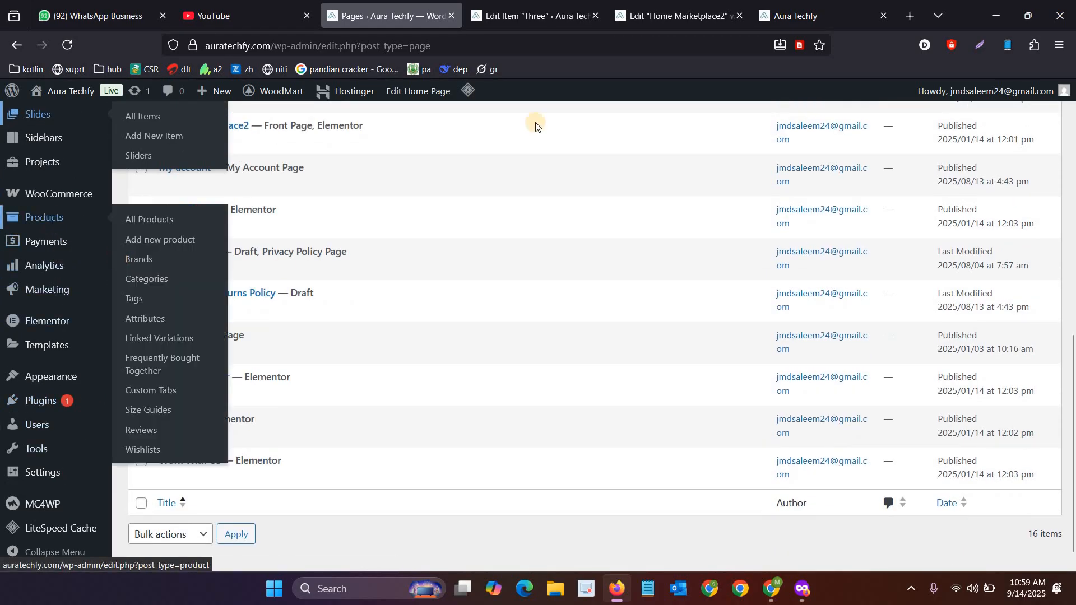
pyautogui.hotkey('ctrl', 'Tab')
pyautogui.hotkey('ctrl', 'Tab')
pyautogui.hotkey('ctrl', 'Tab')
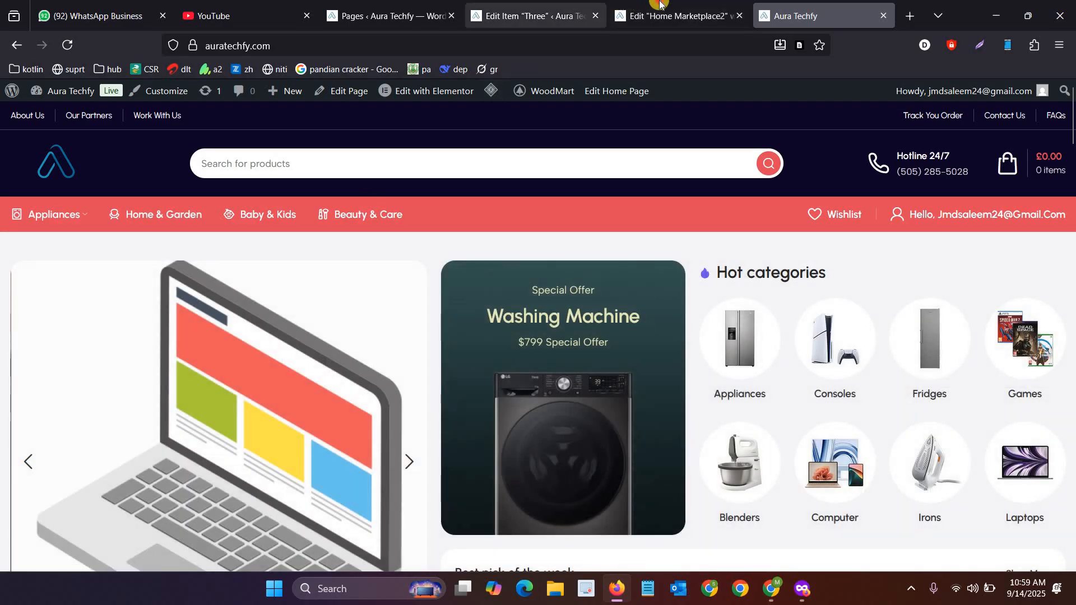
# Step: Open the Menus page in the WordPress admin and look over the items of Category menu Marketplace 2
pyautogui.click(660, 6)
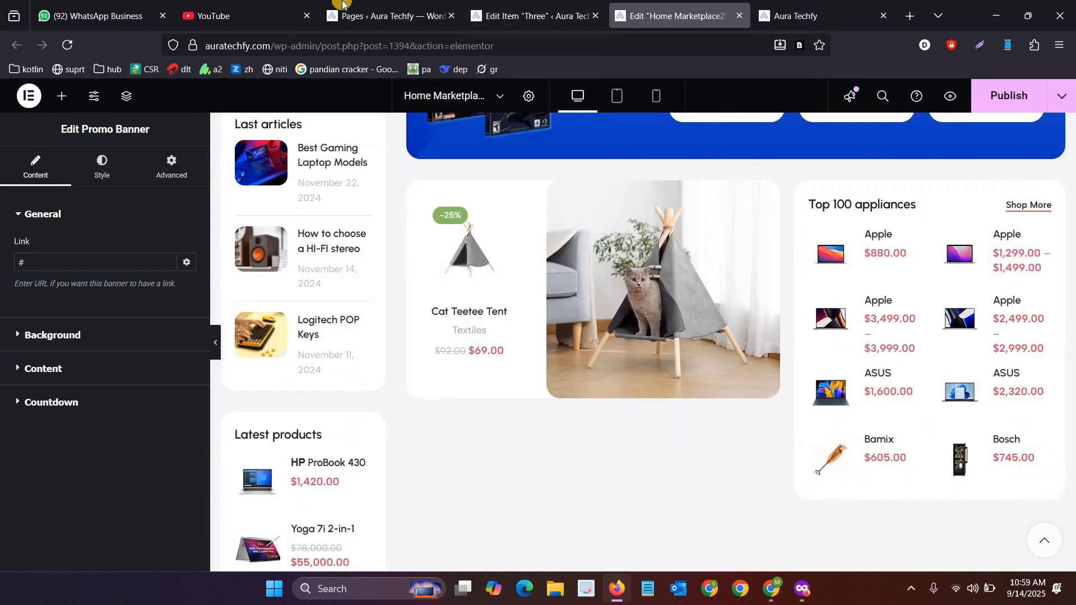
pyautogui.click(387, 16)
pyautogui.moveTo(56, 378)
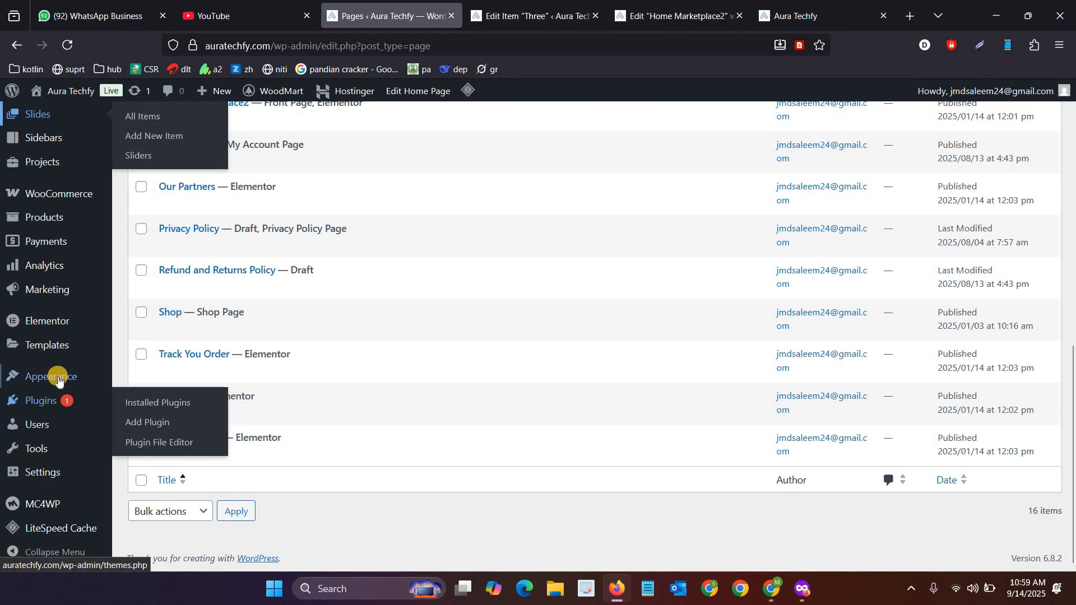
pyautogui.click(164, 451)
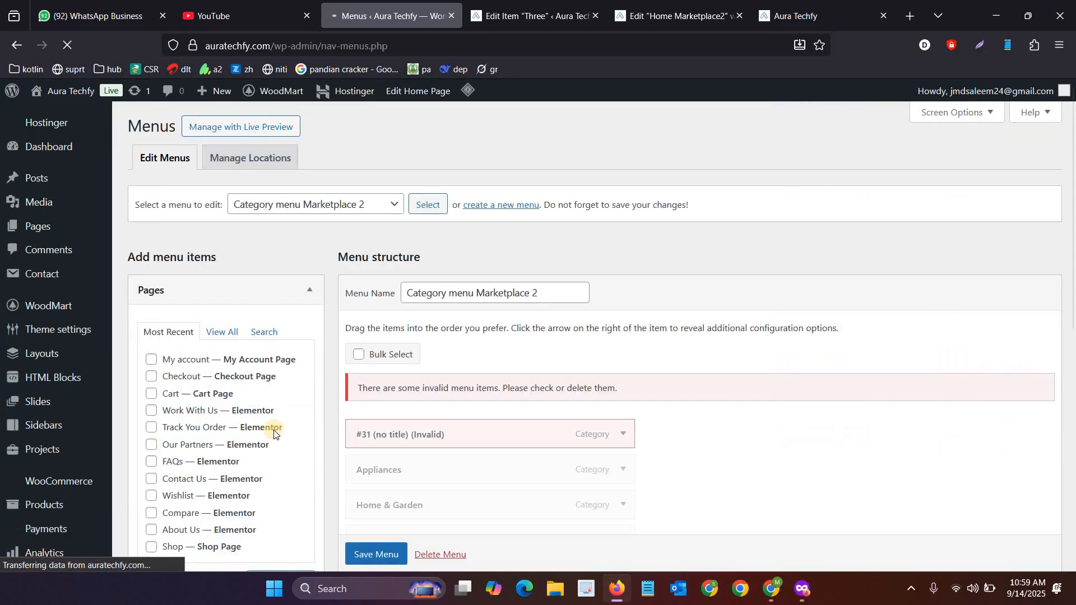
pyautogui.scroll(-3, 578, 415)
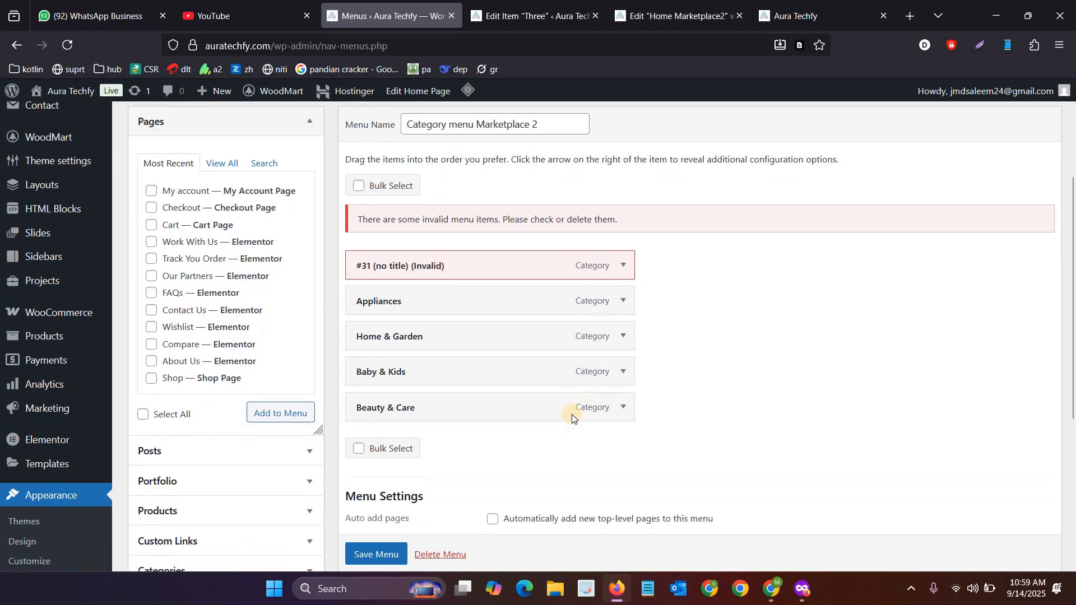
pyautogui.scroll(3, 374, 280)
# Step: Load the Main navigation menu and examine its items and menu settings
pyautogui.click(353, 213)
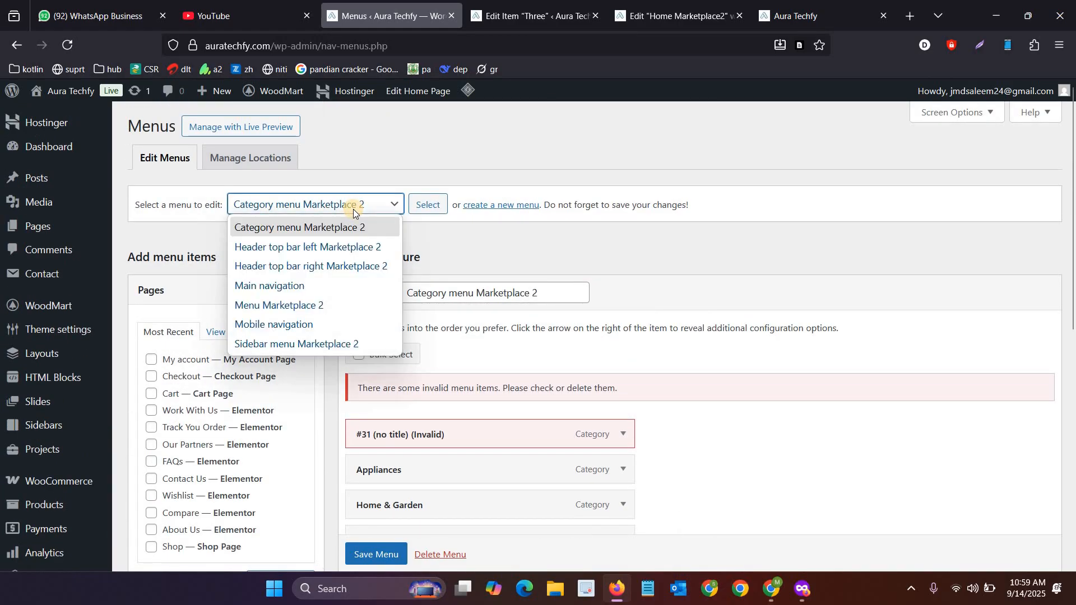
pyautogui.click(336, 286)
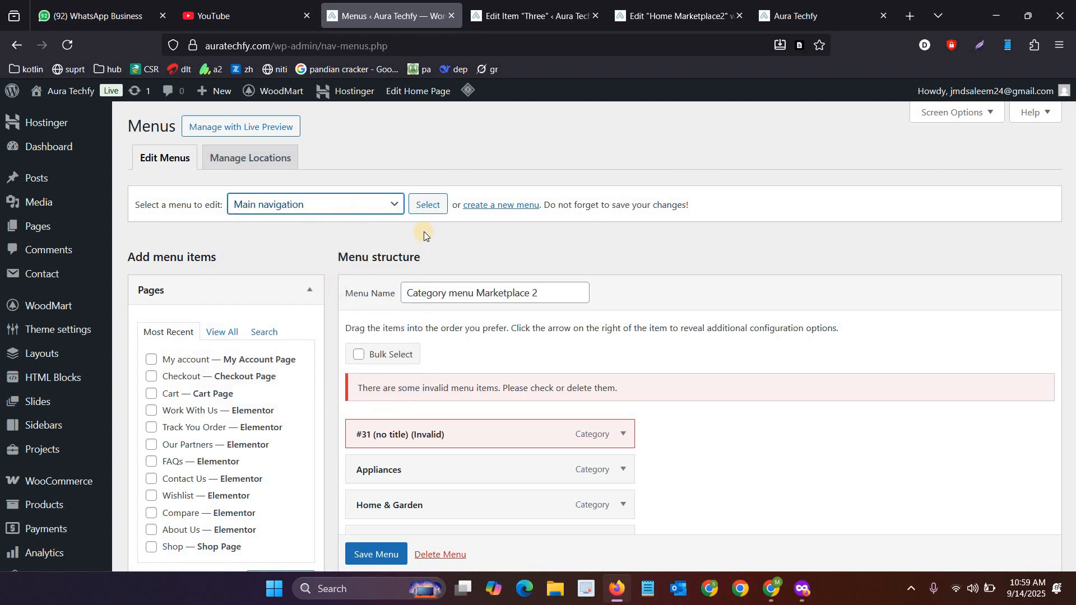
pyautogui.click(436, 205)
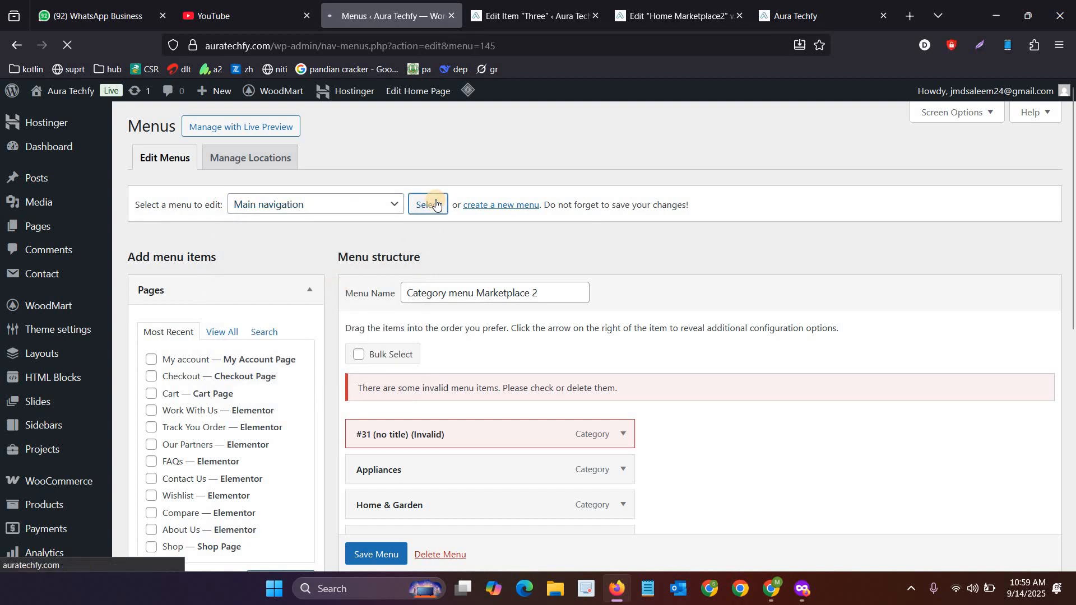
pyautogui.scroll(-5, 421, 347)
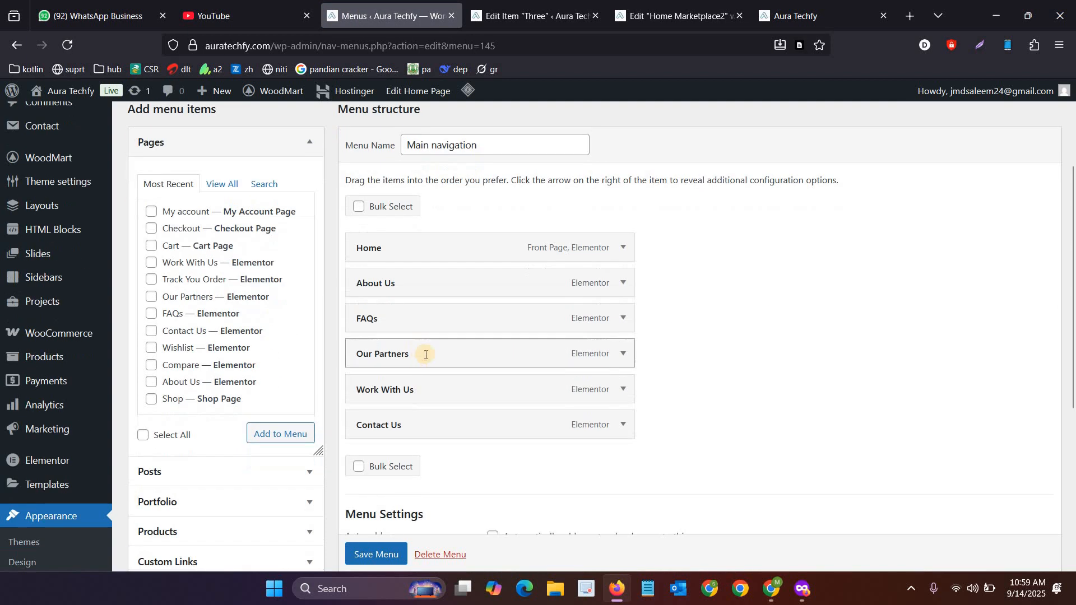
pyautogui.scroll(5, 540, 263)
pyautogui.scroll(-5, 691, 323)
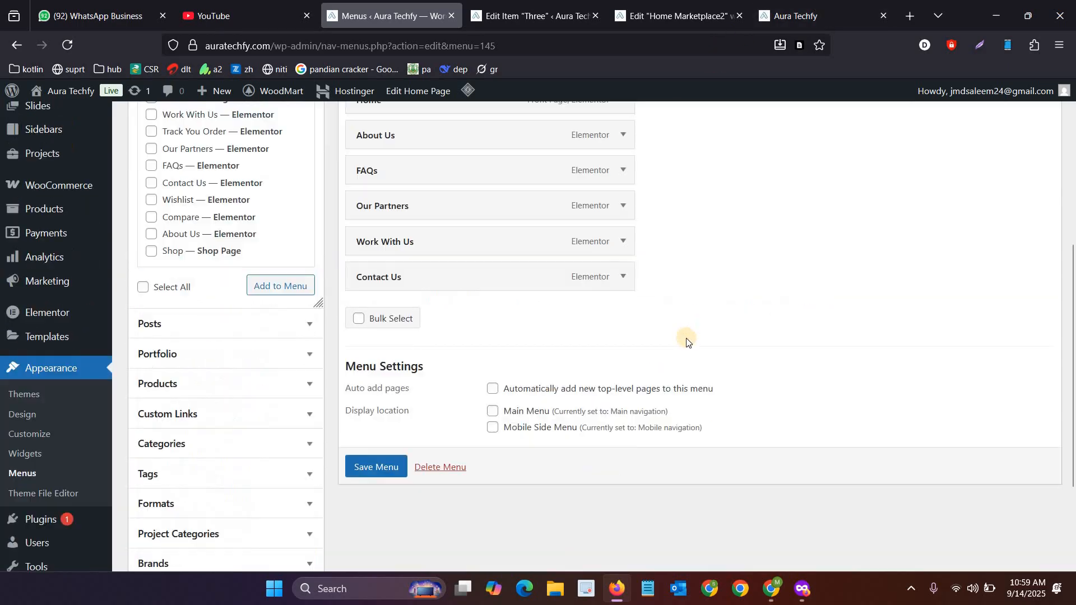
pyautogui.scroll(6, 648, 317)
# Step: Load Menu Marketplace 2 for editing and compare it with the live front page header
pyautogui.click(357, 208)
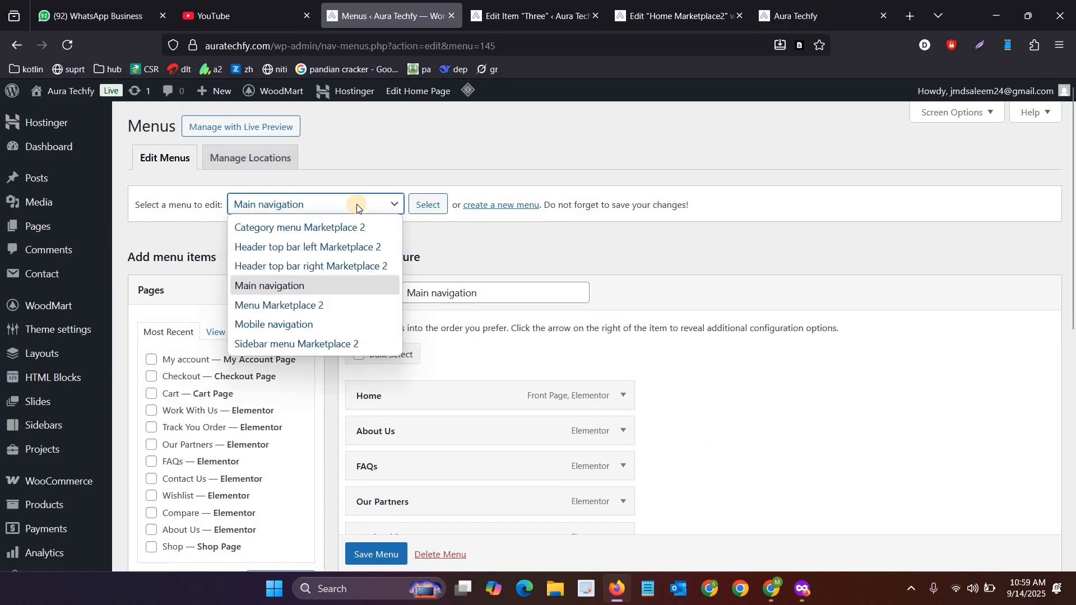
pyautogui.click(312, 306)
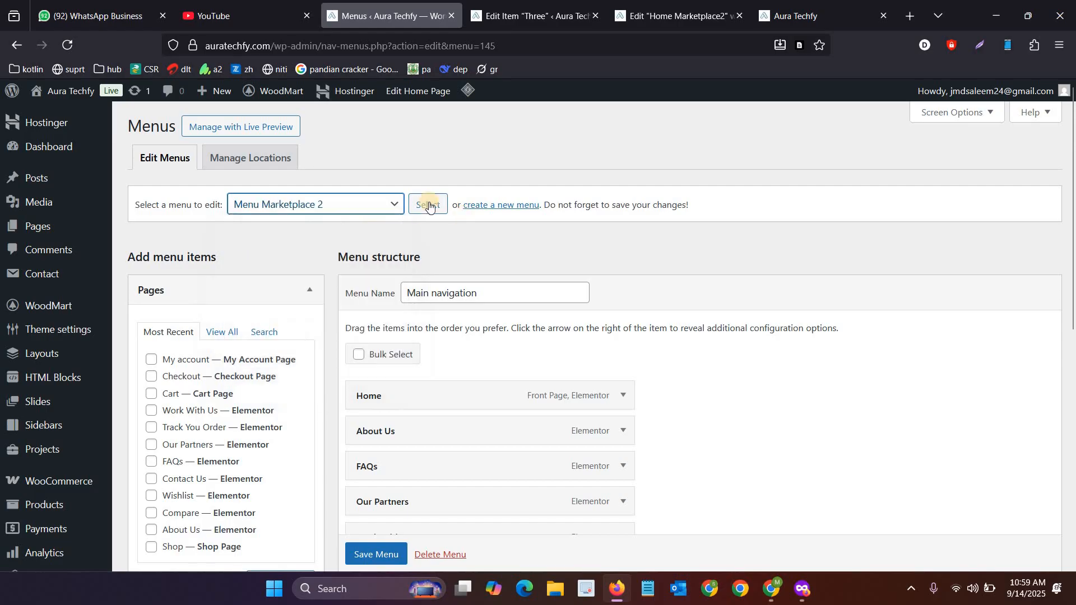
pyautogui.click(429, 207)
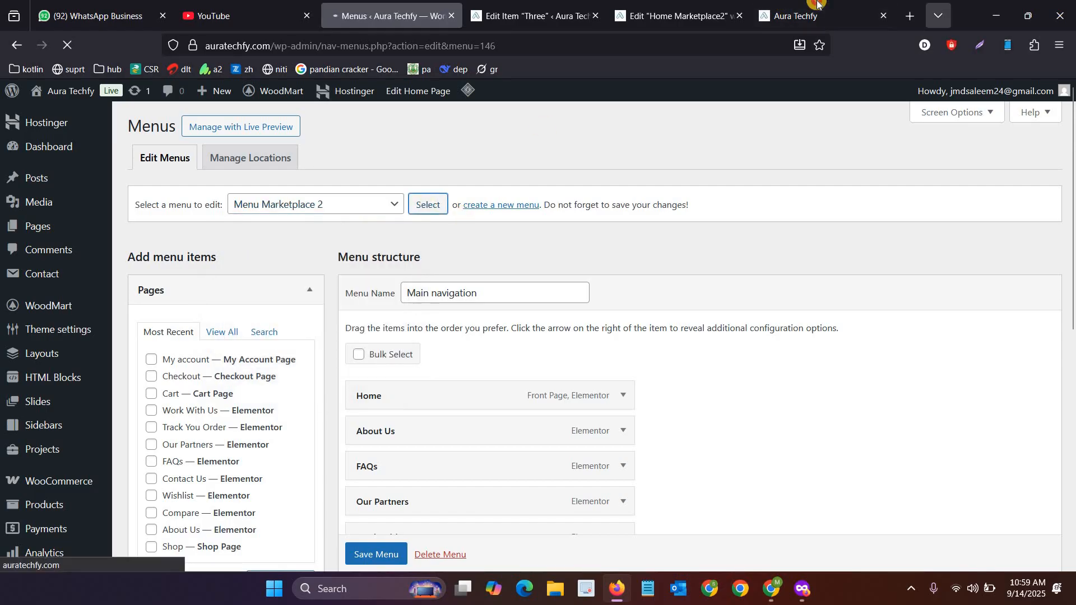
pyautogui.click(817, 5)
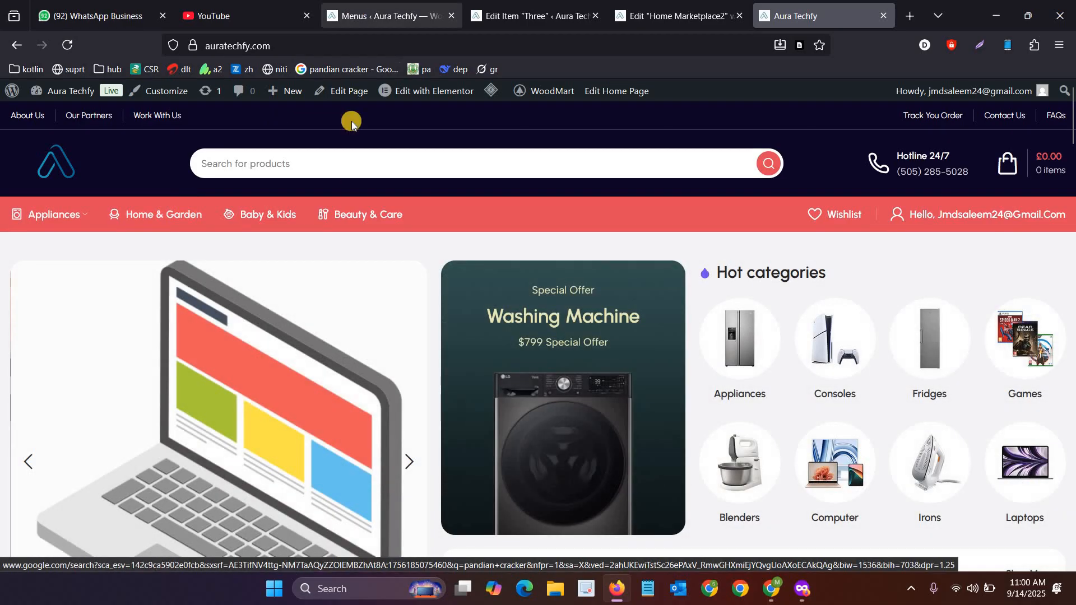
pyautogui.click(387, 15)
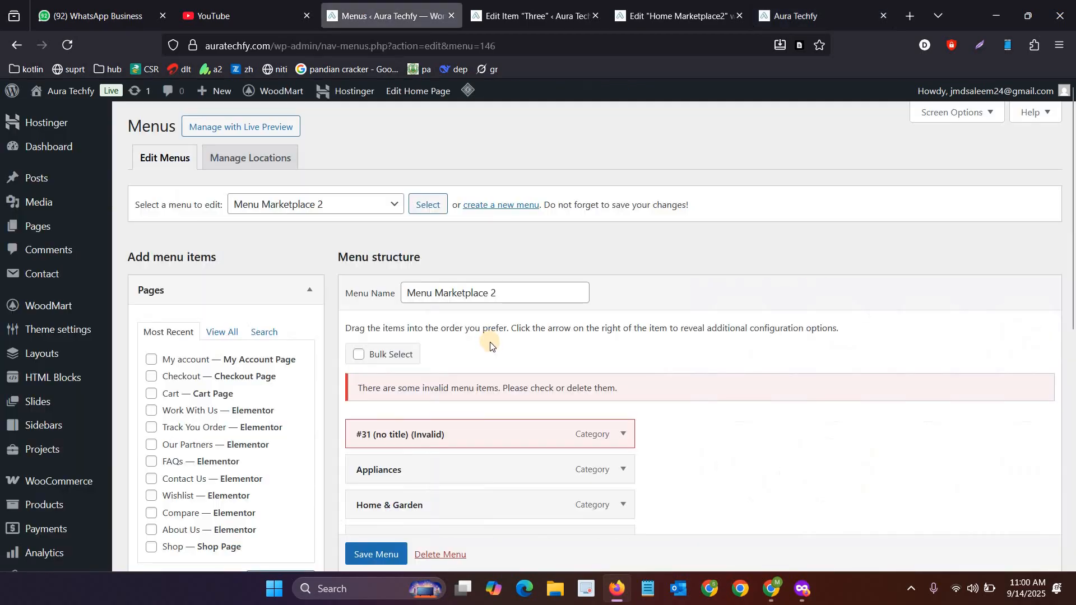
# Step: Remove the invalid #31 (no title) item and the Appliances item from Menu Marketplace 2
pyautogui.scroll(-4, 491, 346)
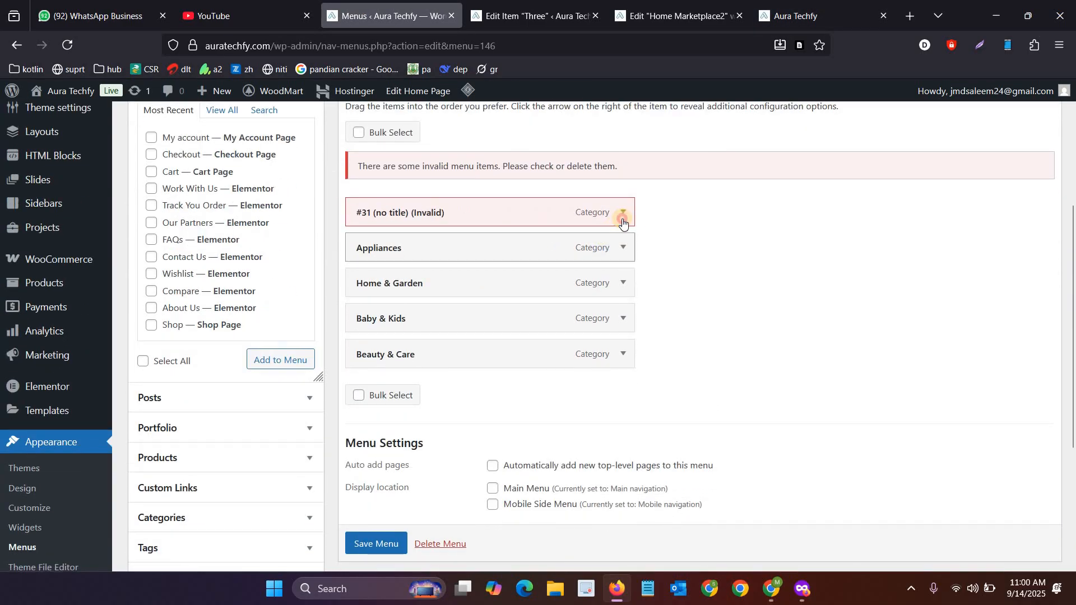
pyautogui.click(622, 221)
pyautogui.scroll(-10, 408, 392)
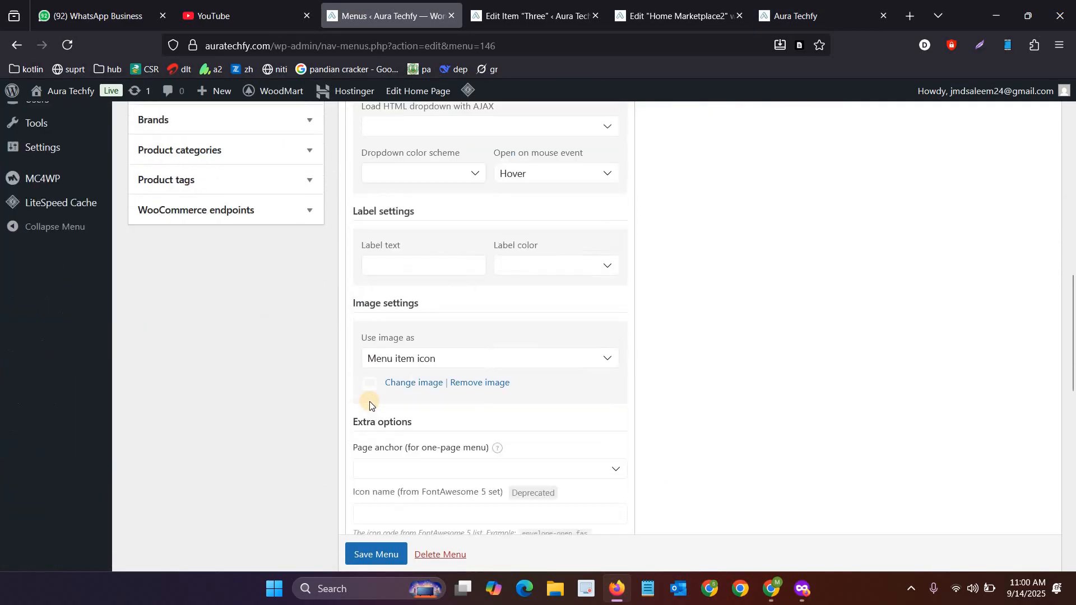
pyautogui.scroll(-8, 368, 401)
pyautogui.click(361, 384)
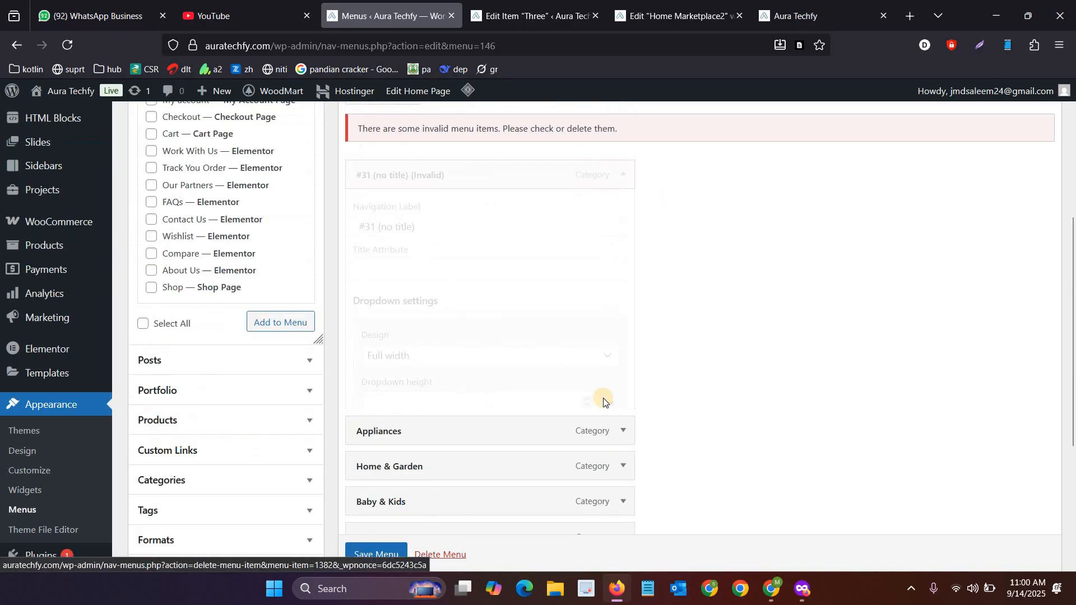
pyautogui.click(628, 428)
pyautogui.scroll(-10, 489, 406)
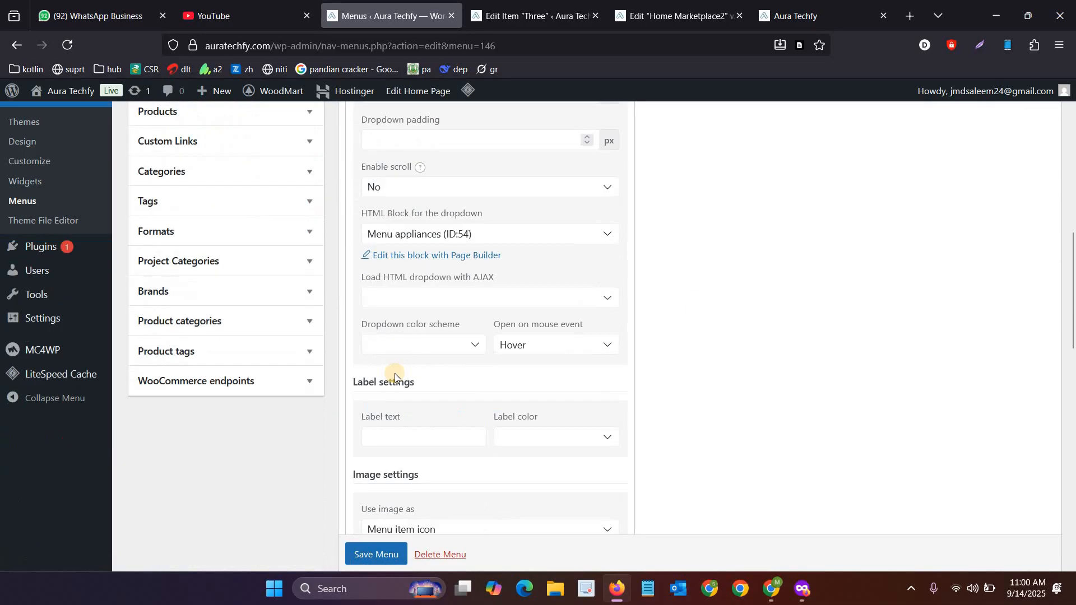
pyautogui.scroll(-10, 395, 376)
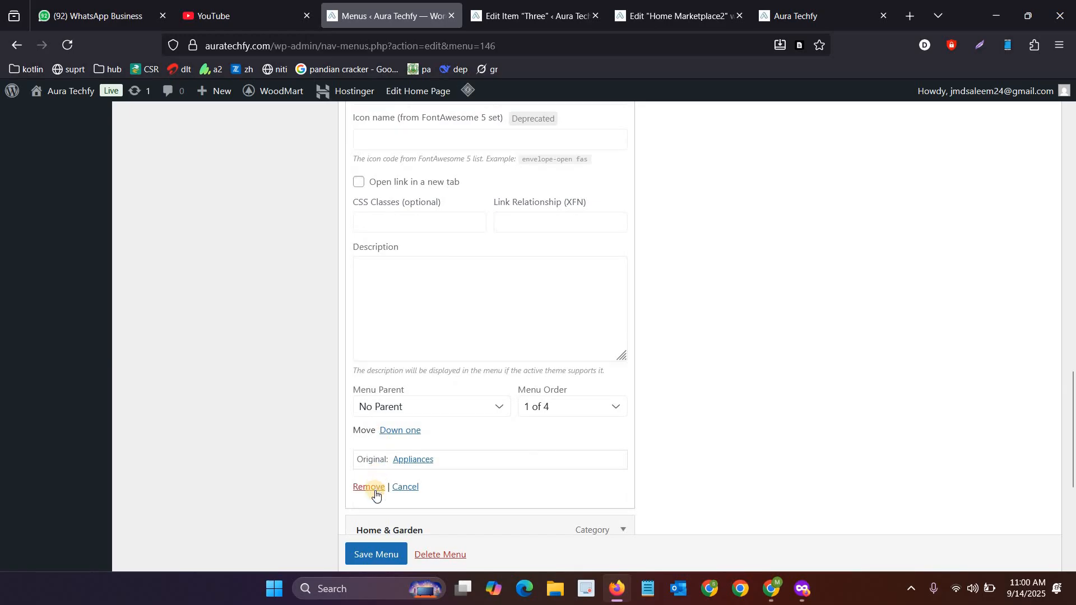
pyautogui.click(368, 487)
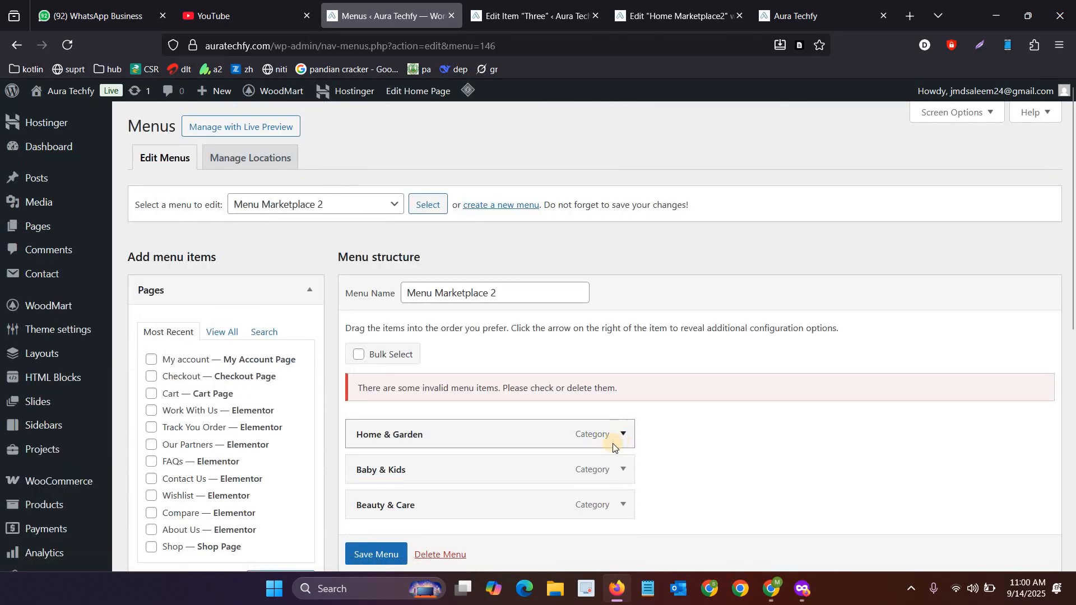
# Step: Remove the Home & Garden, Baby & Kids and Beauty & Care items from Menu Marketplace 2
pyautogui.click(621, 435)
pyautogui.scroll(-15, 398, 435)
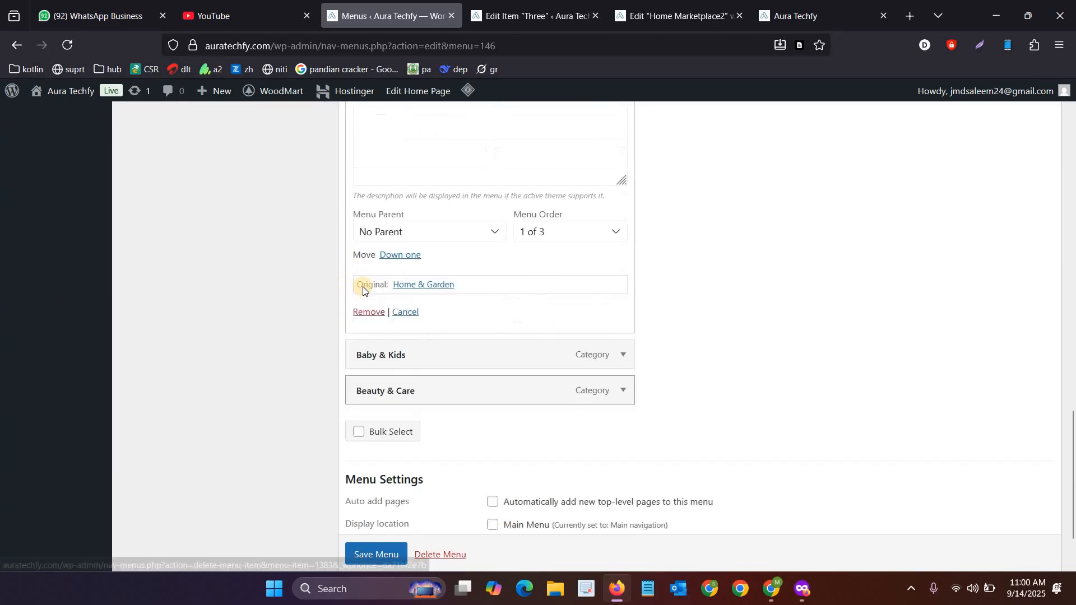
pyautogui.click(369, 312)
pyautogui.click(621, 320)
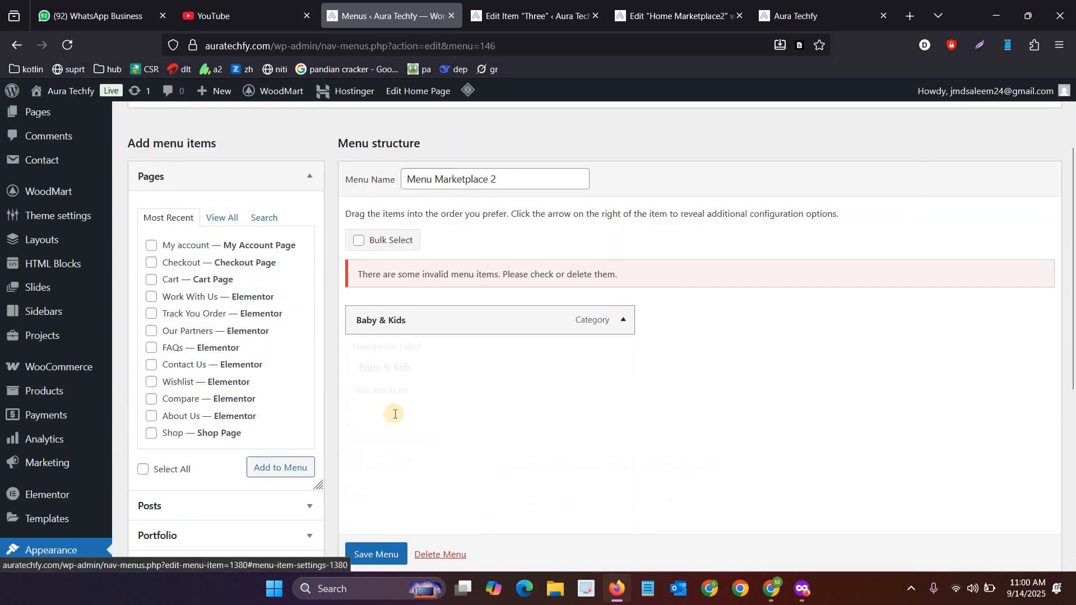
pyautogui.scroll(-15, 395, 414)
pyautogui.click(362, 385)
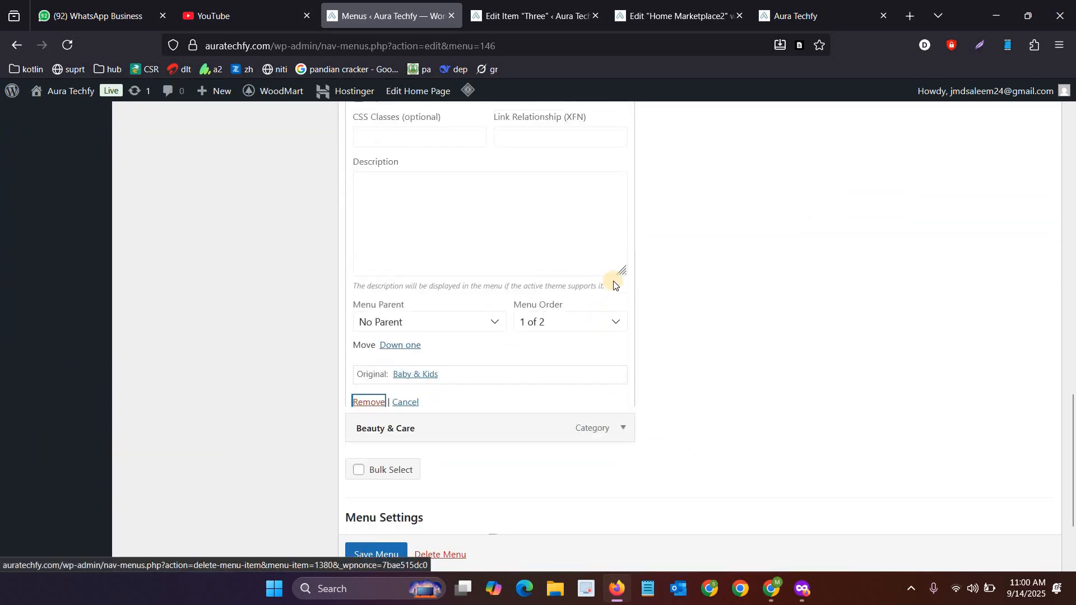
pyautogui.click(616, 421)
pyautogui.scroll(-10, 400, 363)
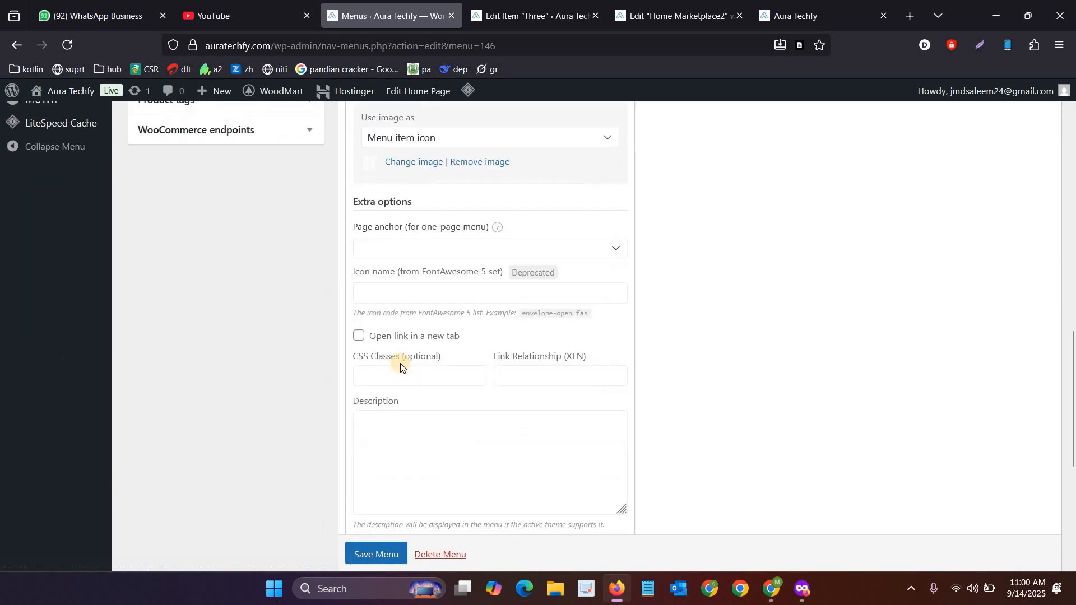
pyautogui.scroll(-4, 400, 363)
pyautogui.click(385, 399)
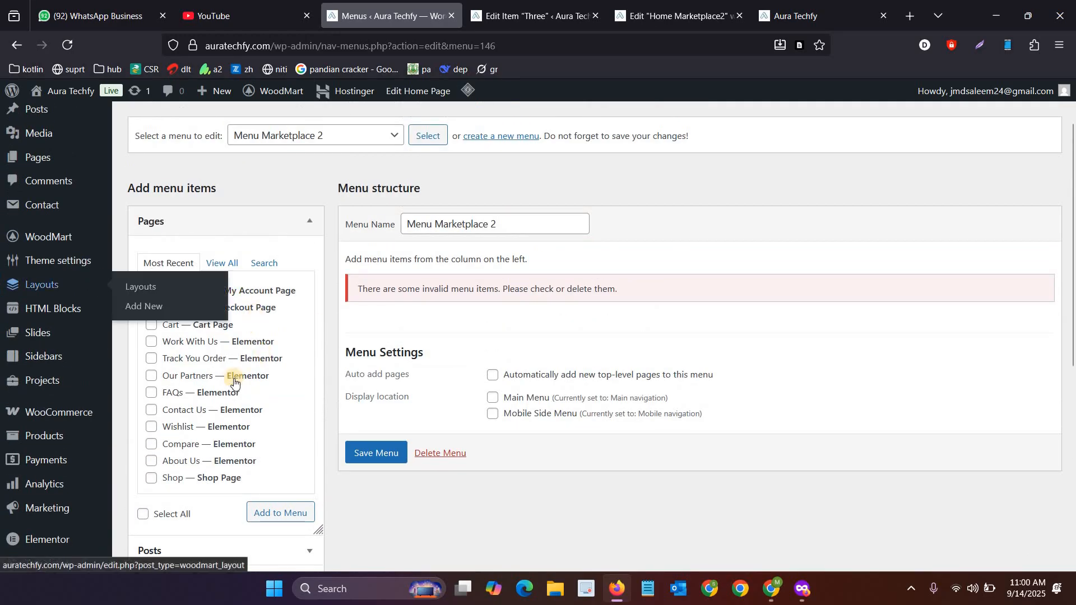
pyautogui.scroll(-4, 213, 370)
pyautogui.click(196, 417)
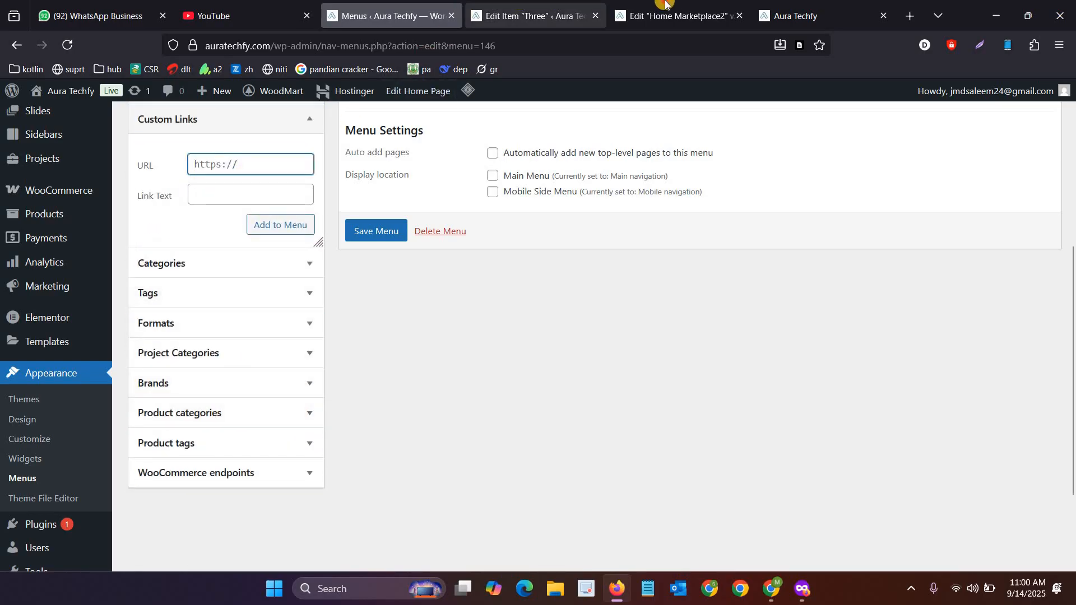
pyautogui.click(784, 15)
pyautogui.click(284, 49)
pyautogui.hotkey('ctrl', 'c')
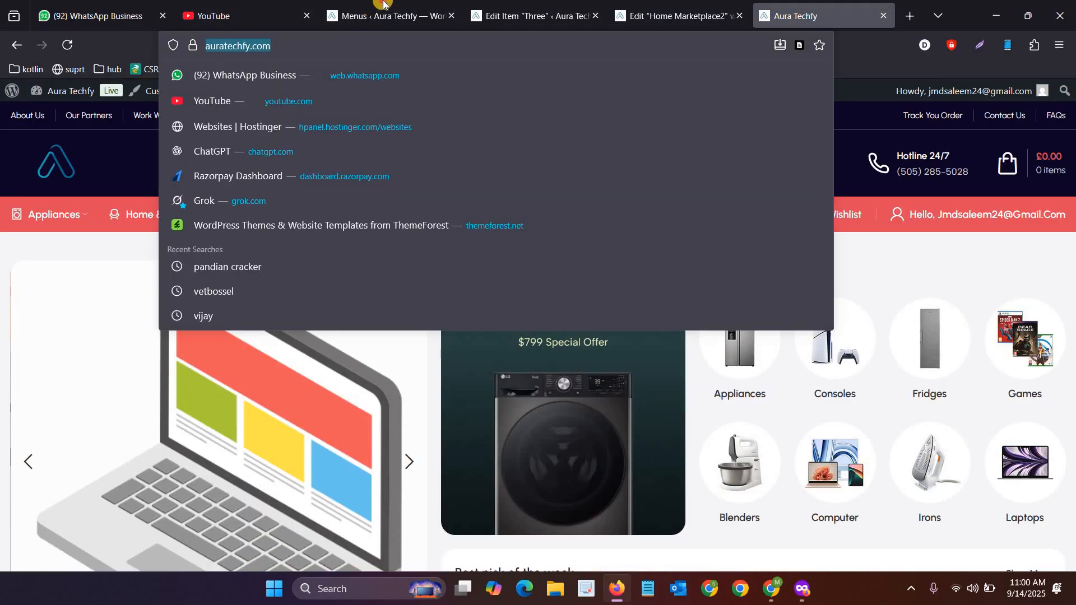
pyautogui.click(380, 8)
pyautogui.click(247, 157)
pyautogui.hotkey('ctrl', 'v')
pyautogui.click(223, 202)
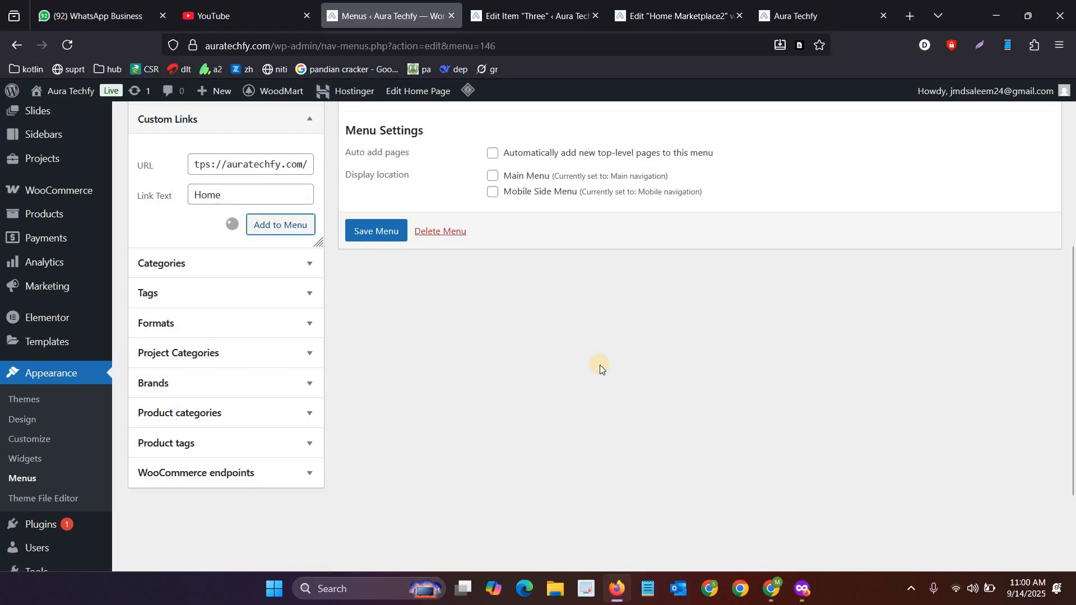
# Step: Assign Menu Marketplace 2 to the Main Menu display location and save the menu
pyautogui.scroll(4, 600, 364)
pyautogui.scroll(-2, 560, 392)
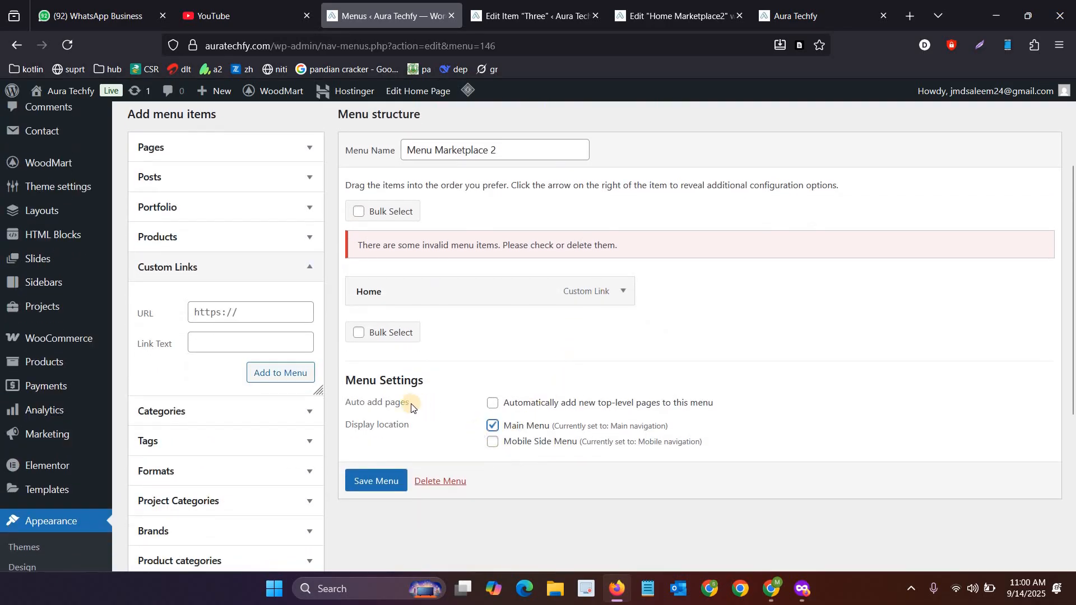
pyautogui.click(378, 481)
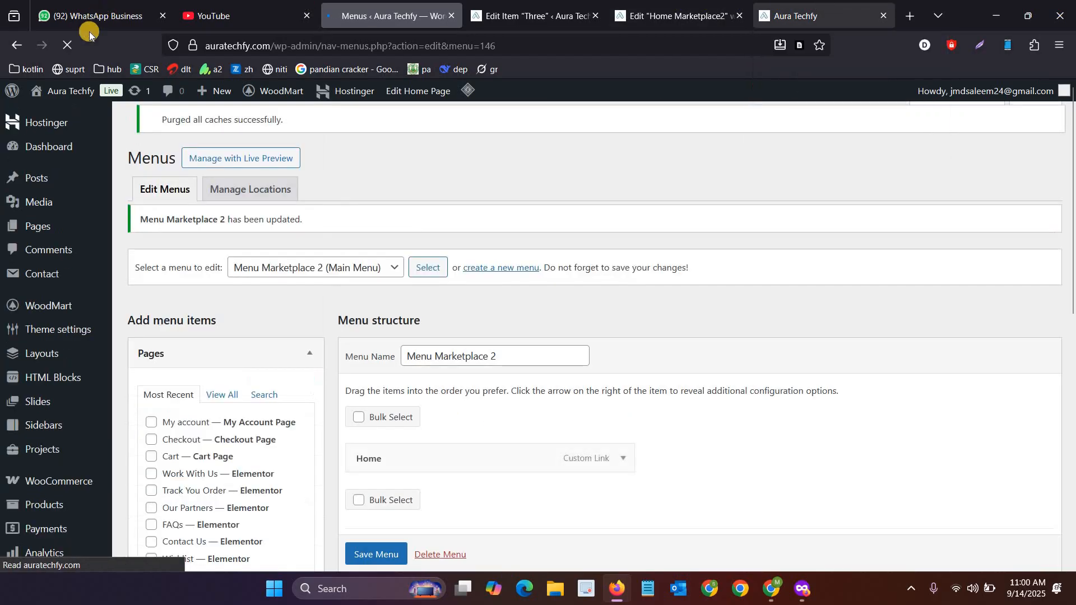
# Step: Reload the live front page, check the header menu against Menu Marketplace 2 and return to the Menus page
pyautogui.click(801, 15)
pyautogui.click(68, 48)
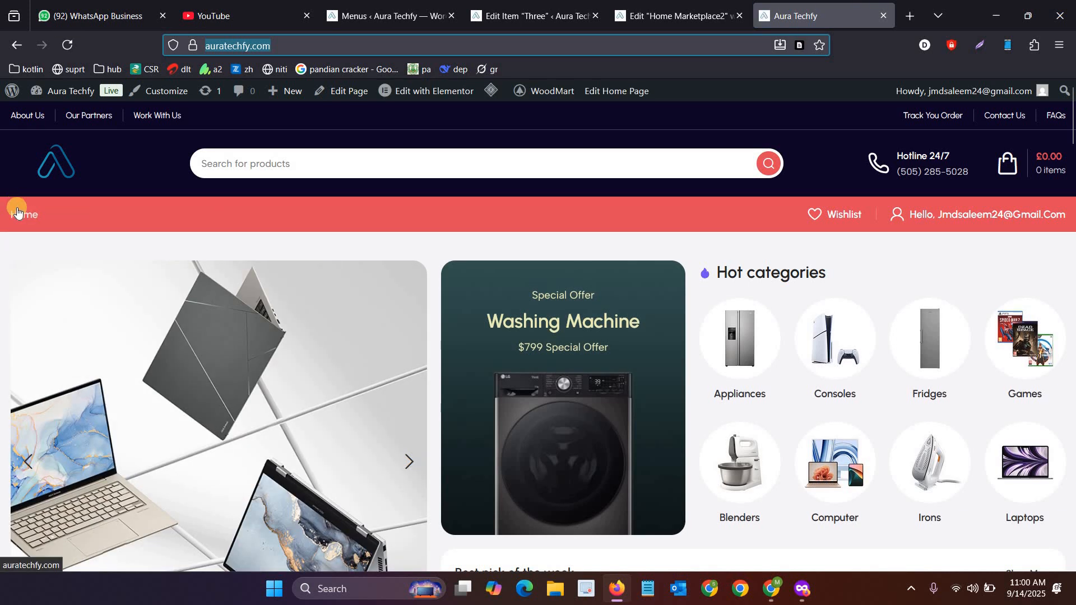
pyautogui.click(530, 16)
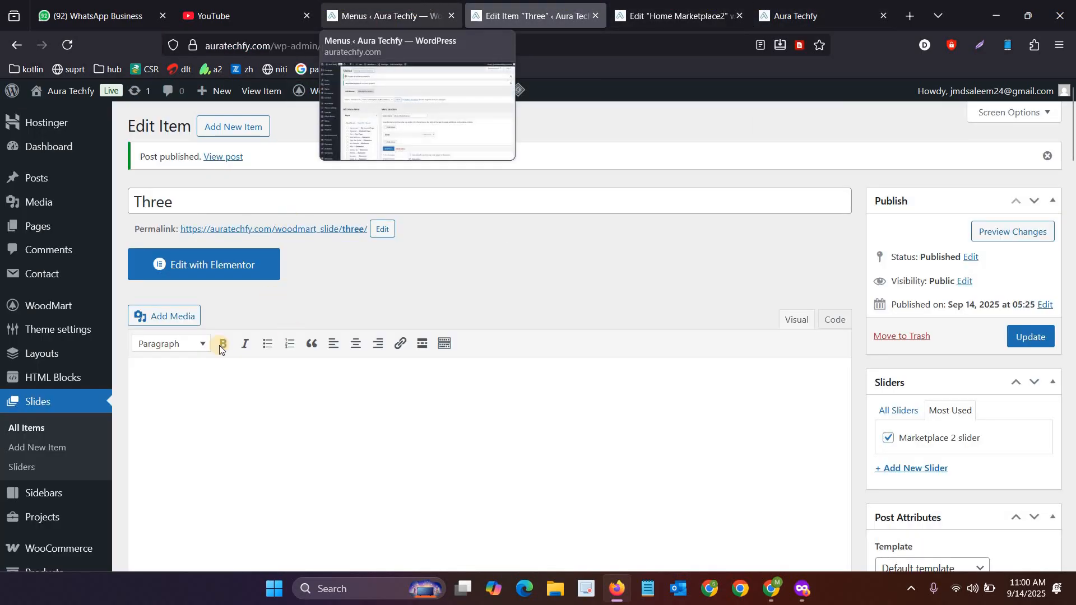
pyautogui.click(386, 16)
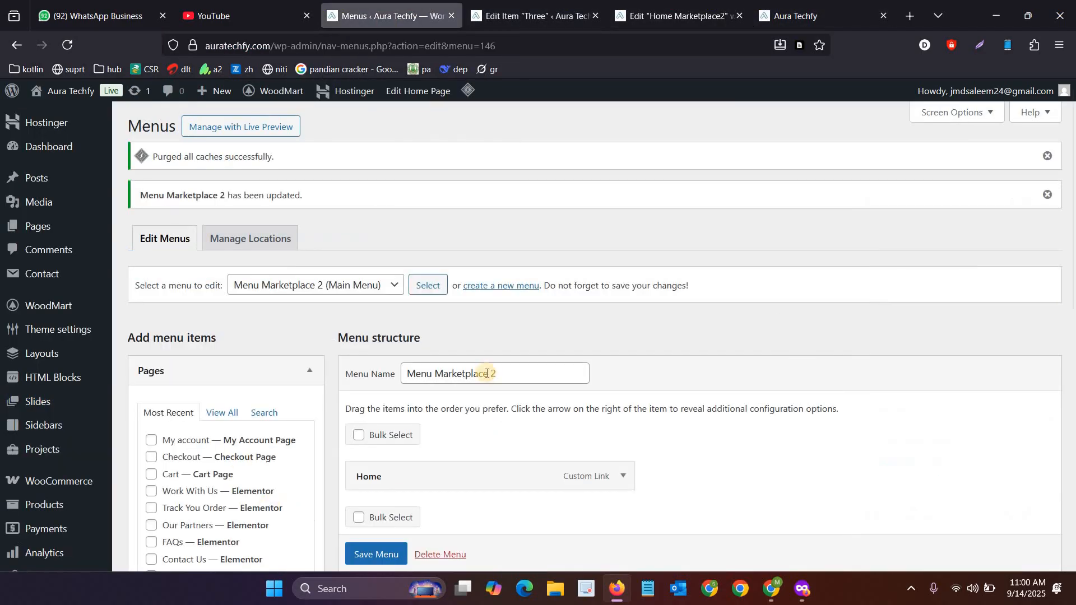
pyautogui.click(843, 5)
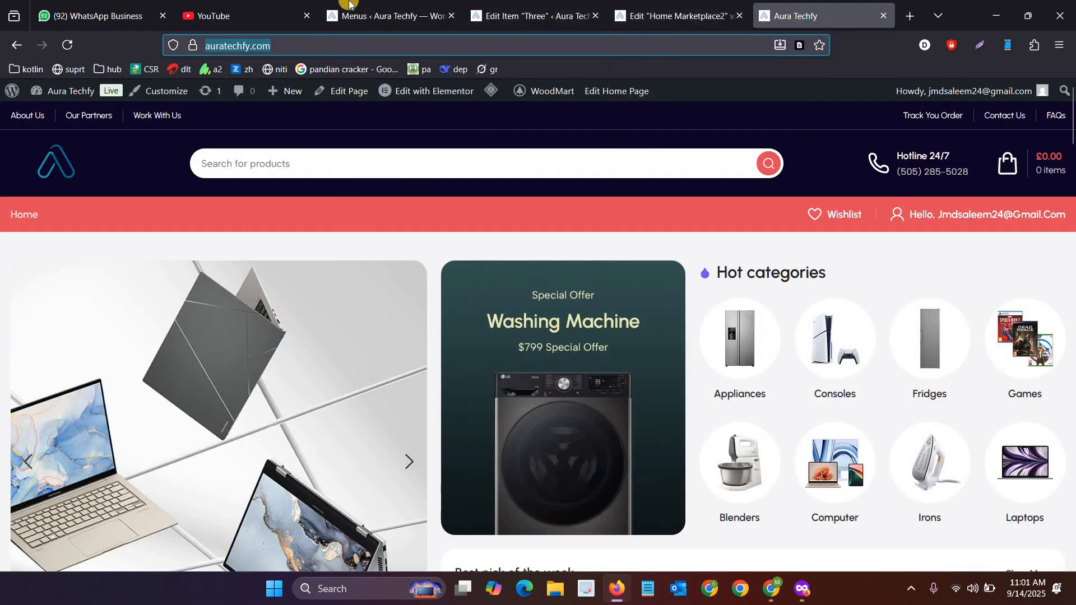
pyautogui.click(241, 16)
pyautogui.click(387, 16)
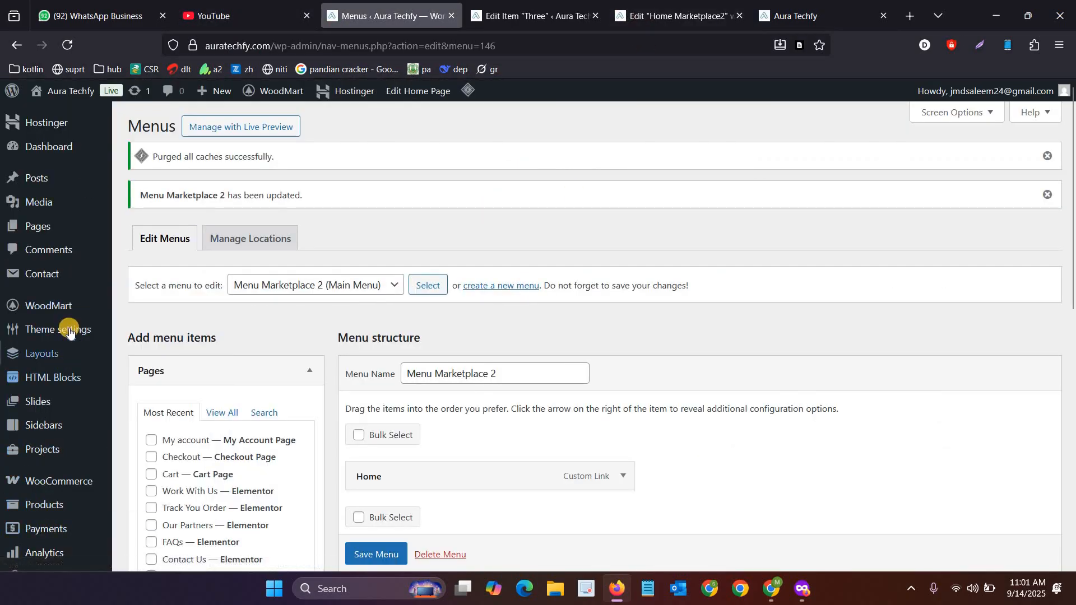
# Step: Open Header Marketplace 2 for editing in the WoodMart Header builder
pyautogui.moveTo(69, 331)
pyautogui.moveTo(65, 360)
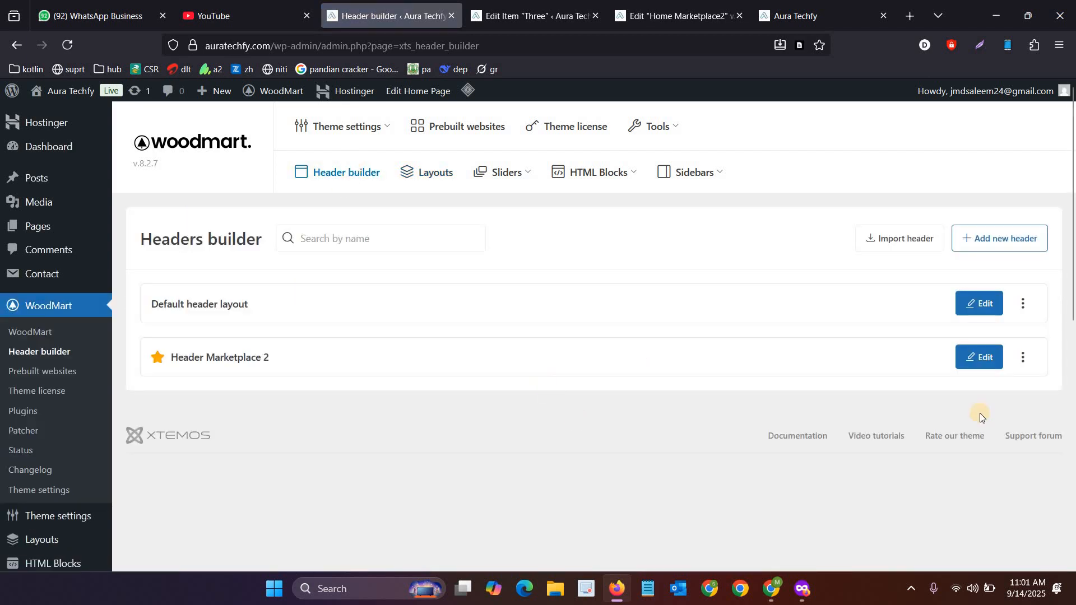
pyautogui.click(978, 360)
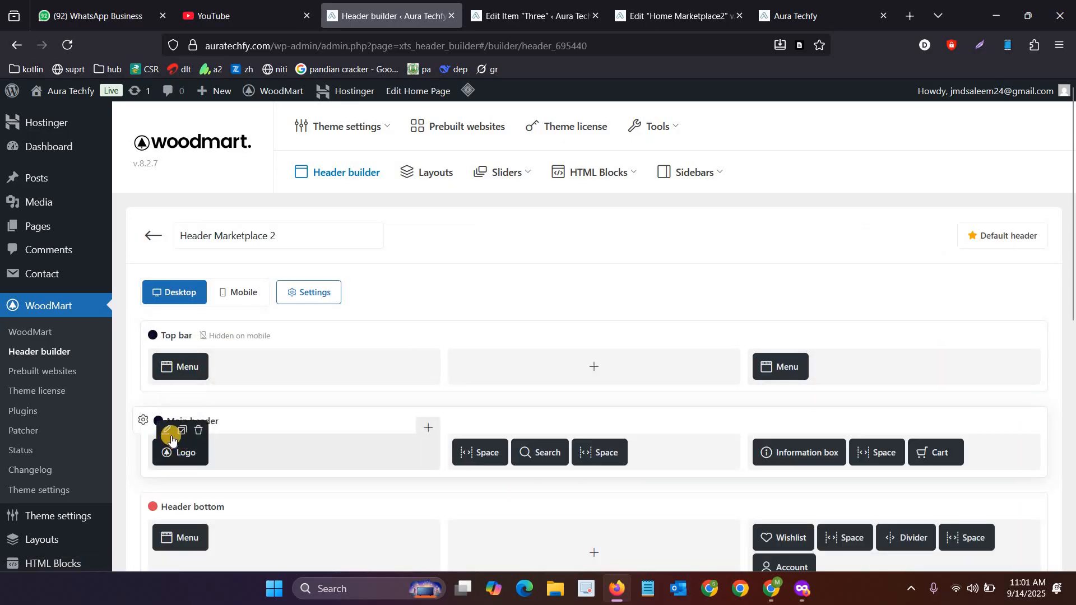
# Step: Review the main header's logo settings without changing them, and look at the logo on the live front page
pyautogui.click(170, 434)
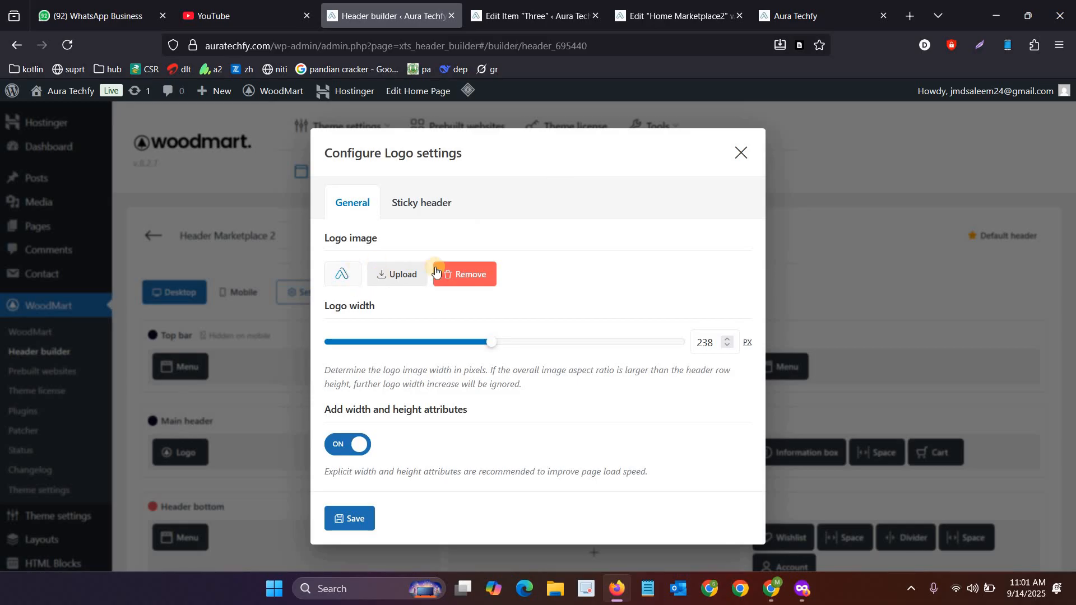
pyautogui.press('Escape')
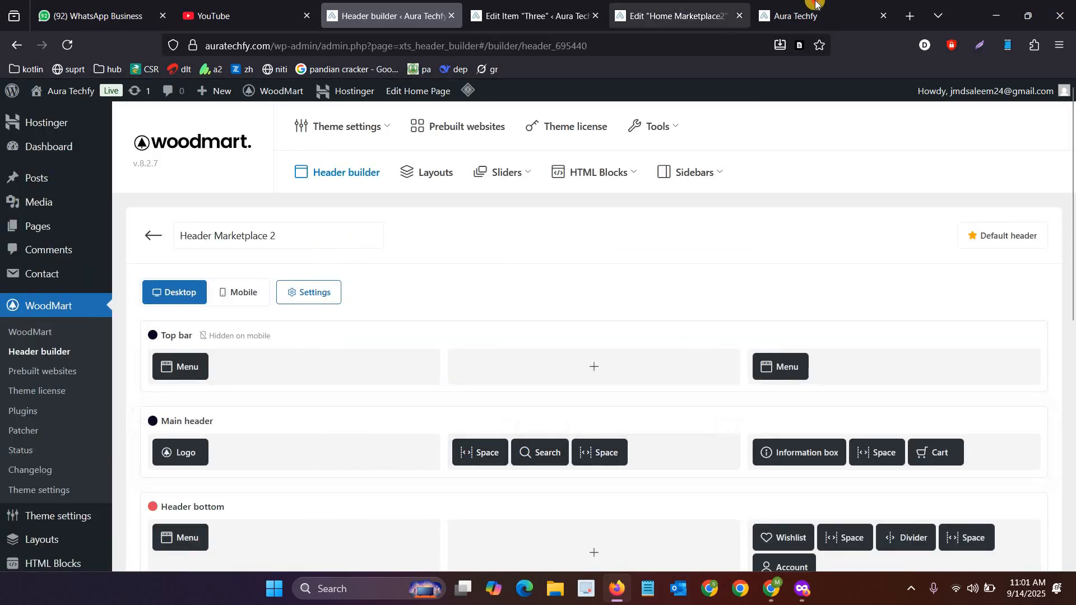
pyautogui.click(807, 16)
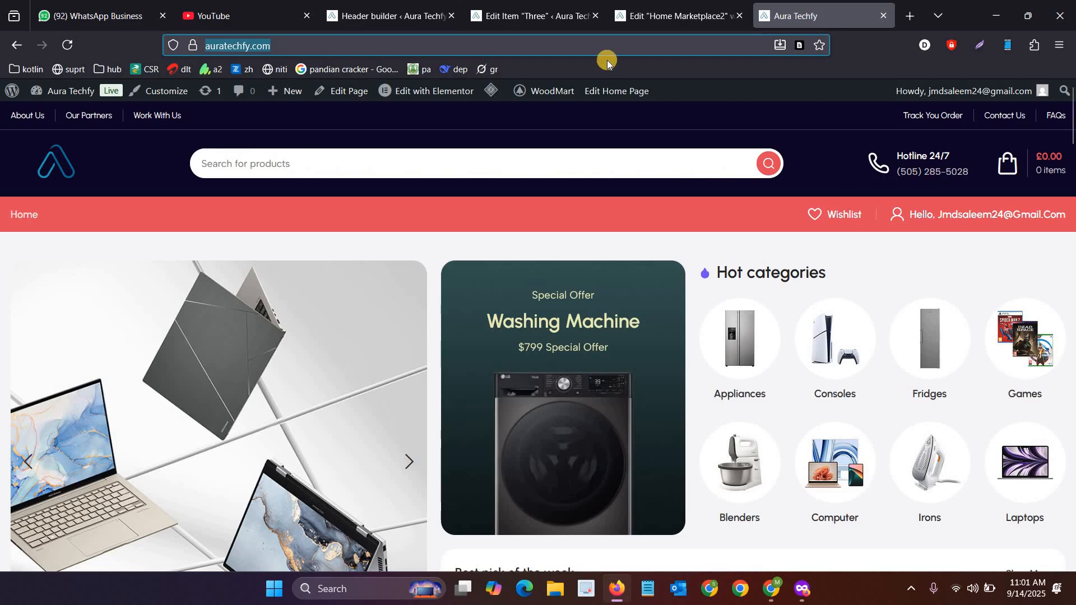
pyautogui.click(500, 5)
pyautogui.click(417, 16)
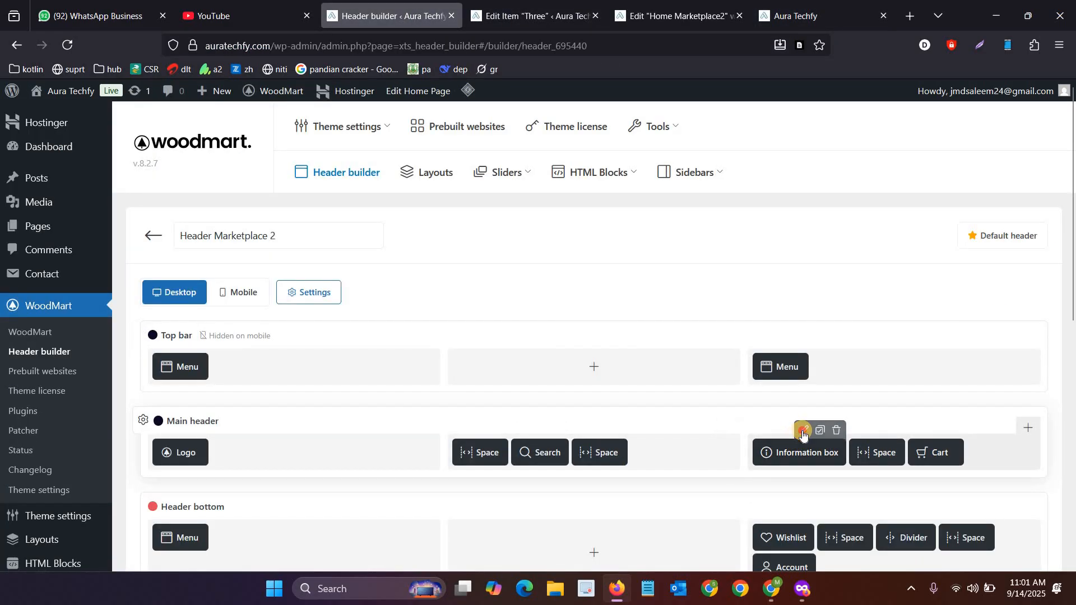
# Step: Open the main header's Information box settings and compare its title text with the hotline heading on the live page
pyautogui.click(803, 429)
pyautogui.scroll(-10, 404, 345)
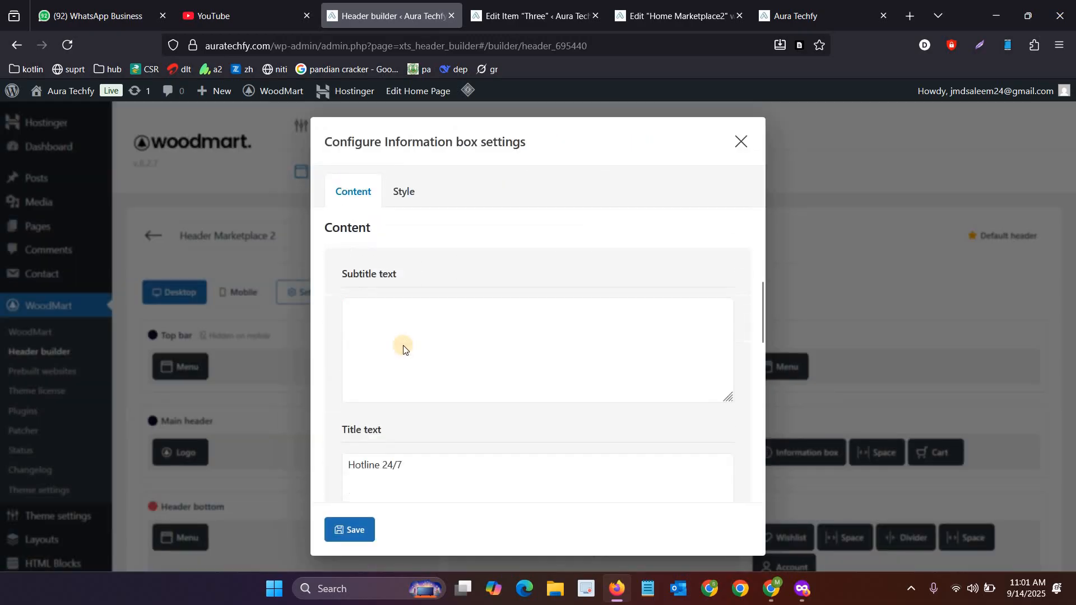
pyautogui.click(338, 304)
pyautogui.hotkey('ctrl', 'a')
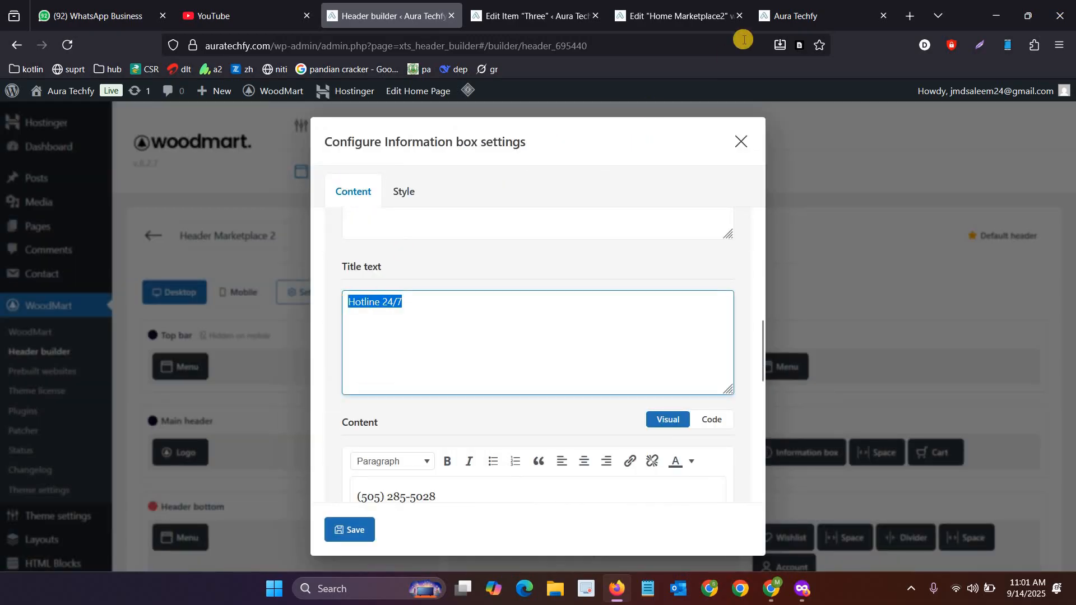
pyautogui.click(795, 15)
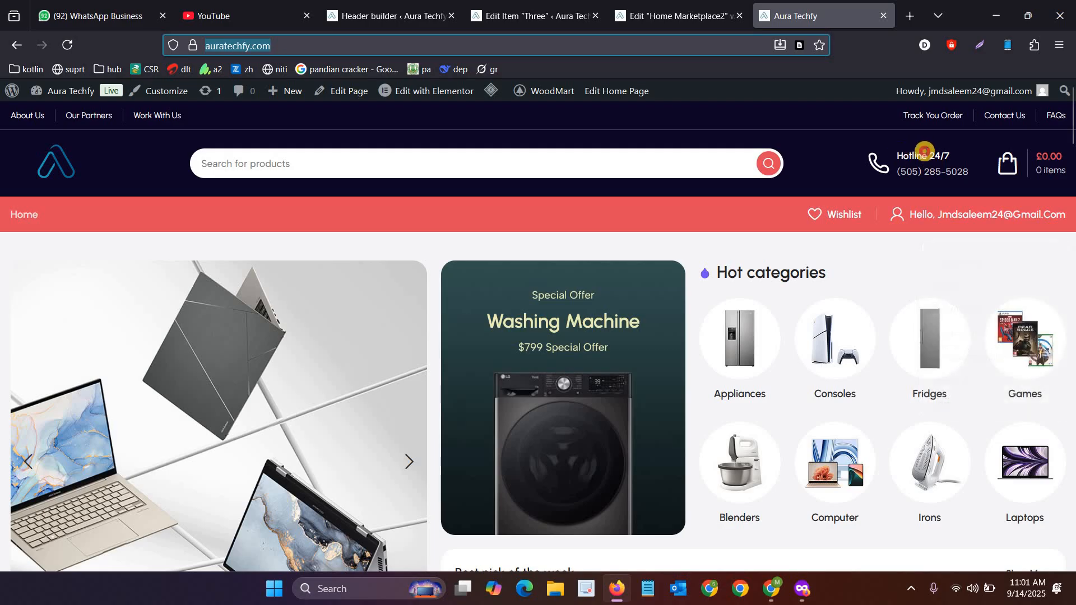
pyautogui.tripleClick(925, 152)
pyautogui.click(560, 12)
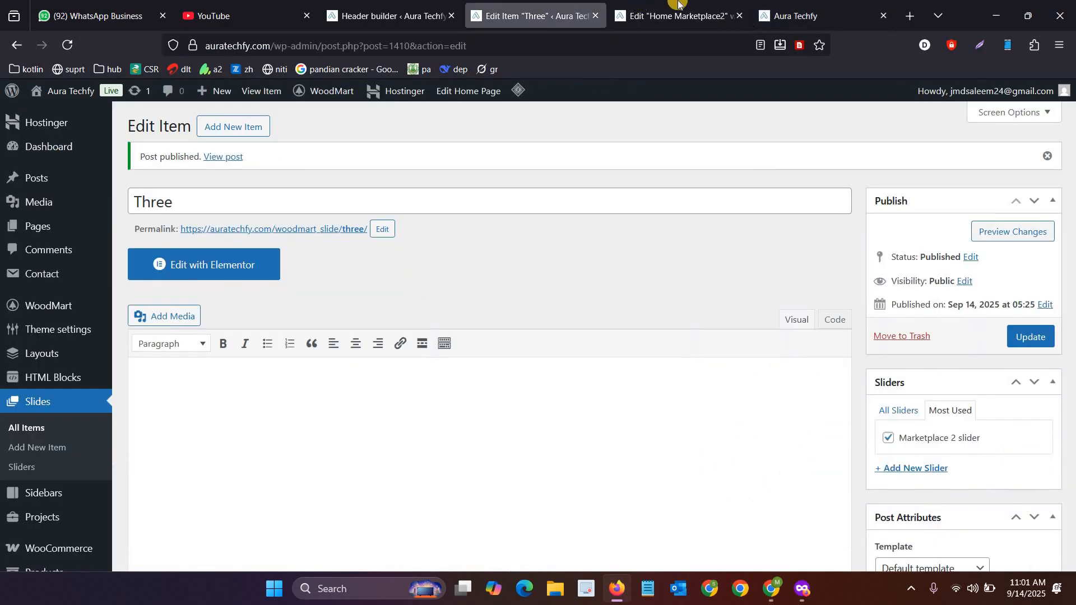
pyautogui.click(678, 5)
pyautogui.click(426, 5)
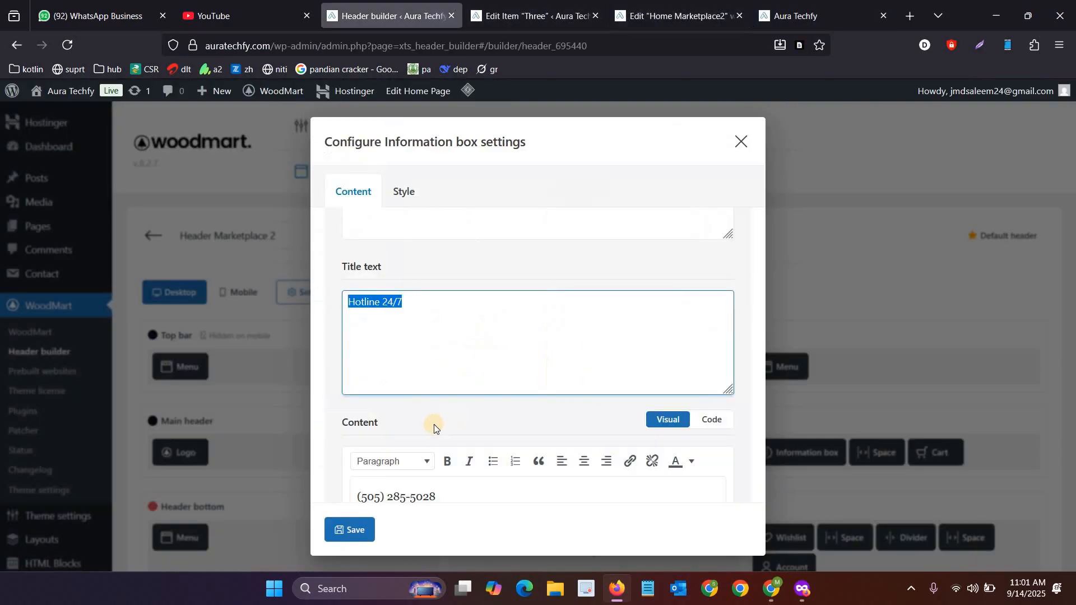
# Step: Compare the phone number in the Information box content with the live page header, and review the remaining content fields
pyautogui.scroll(-3, 434, 424)
pyautogui.moveTo(358, 357); pyautogui.dragTo(841, 61)
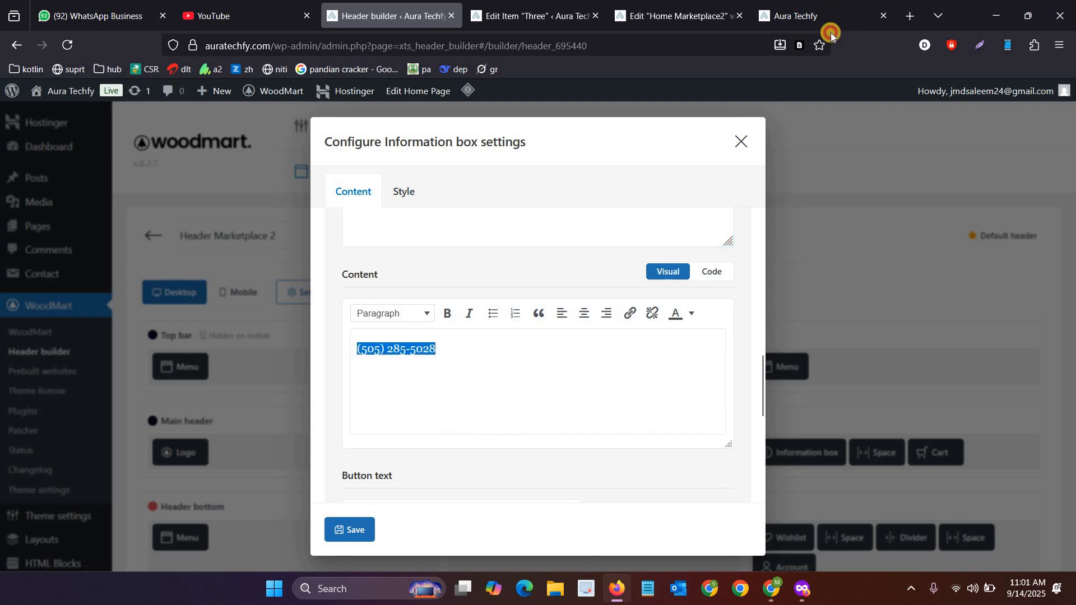
pyautogui.click(823, 16)
pyautogui.click(555, 5)
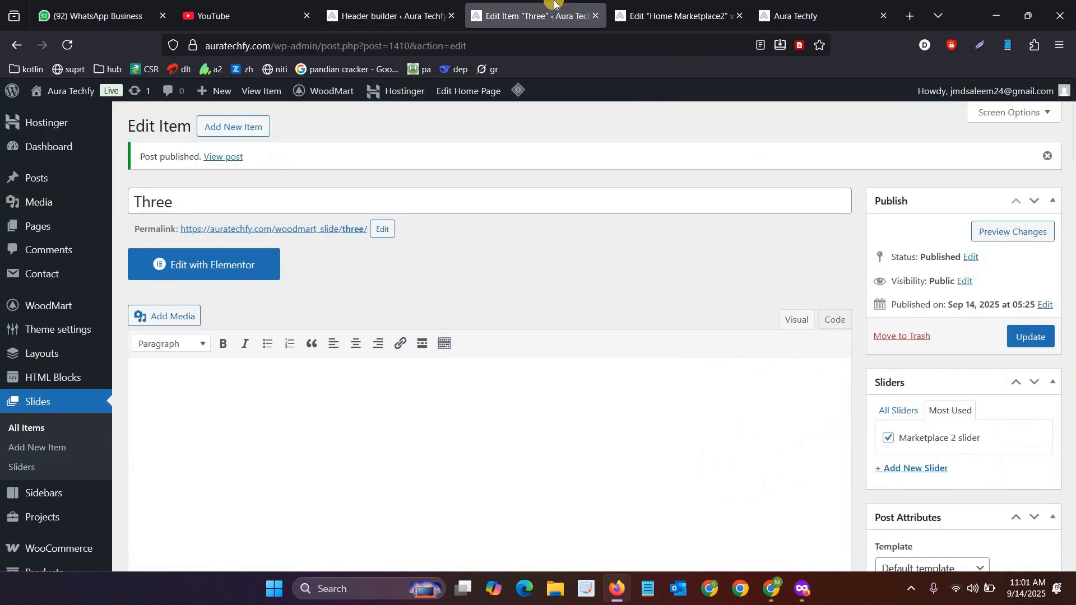
pyautogui.click(386, 16)
pyautogui.scroll(-5, 352, 523)
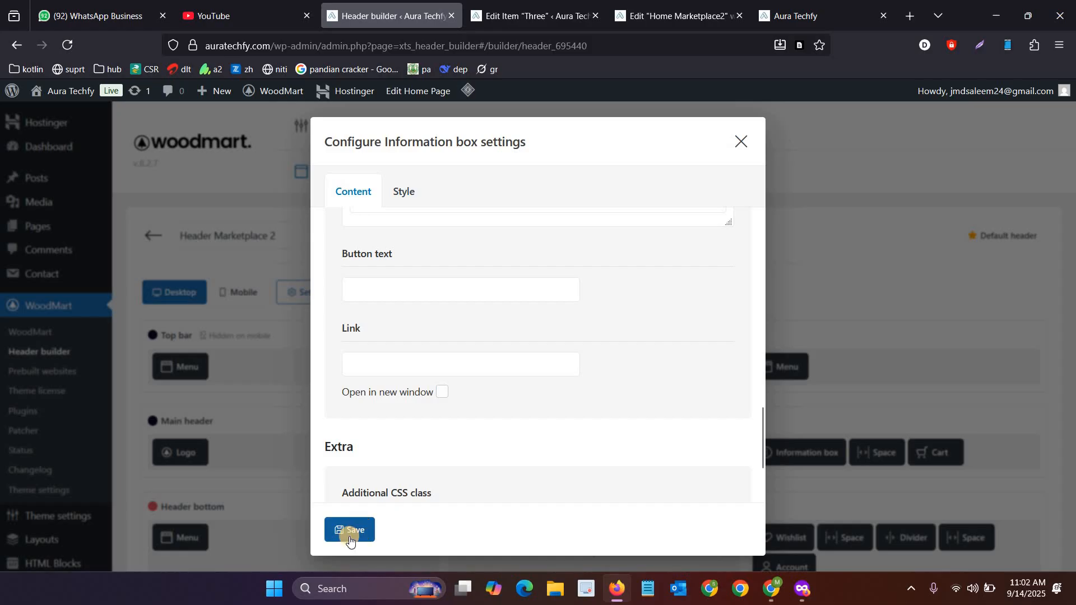
# Step: Save the Information box settings and save the header
pyautogui.click(350, 537)
pyautogui.scroll(-5, 210, 475)
pyautogui.click(201, 328)
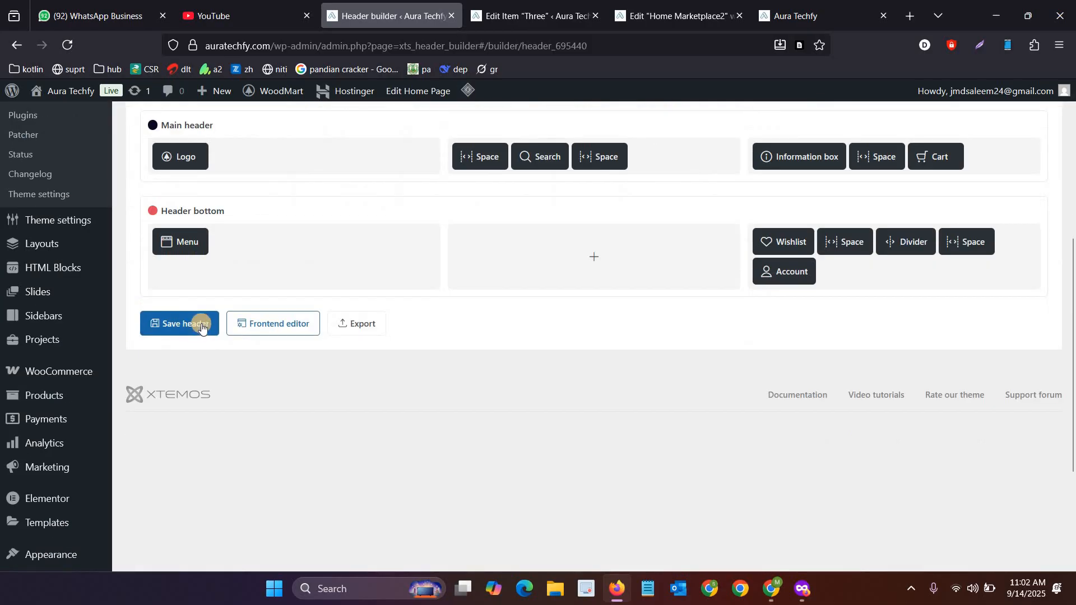
pyautogui.scroll(3, 236, 404)
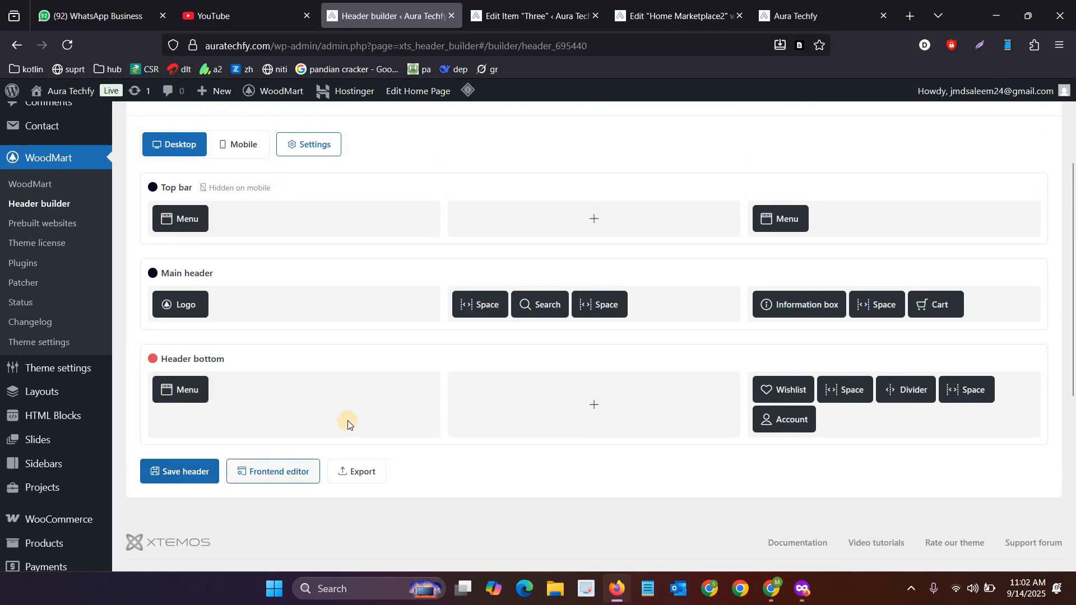
pyautogui.scroll(-4, 72, 442)
pyautogui.moveTo(81, 464)
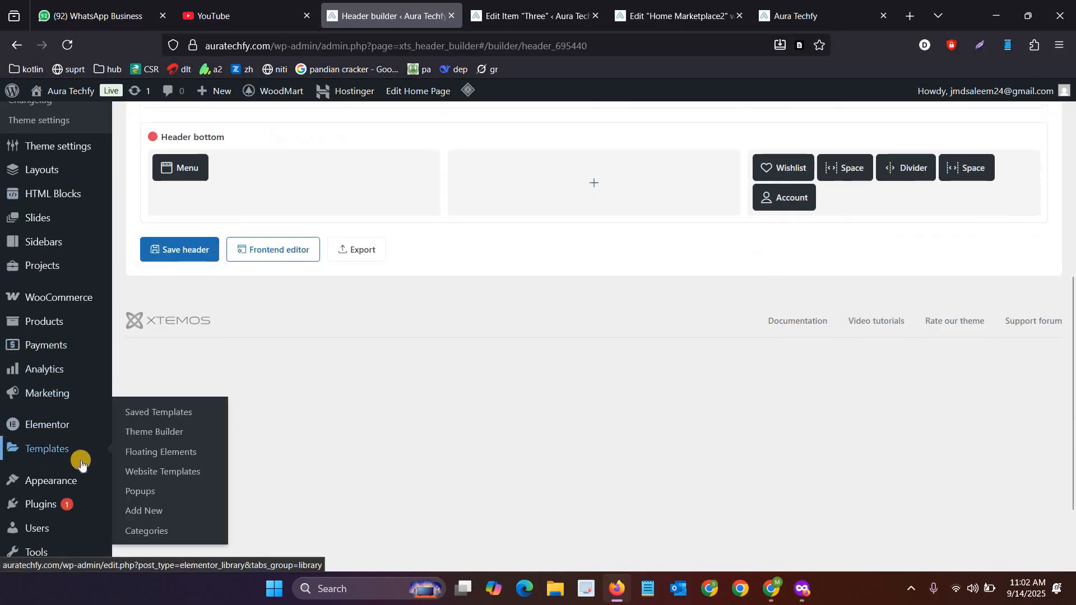
pyautogui.scroll(3, 34, 432)
pyautogui.scroll(-5, 45, 348)
pyautogui.scroll(3, 364, 298)
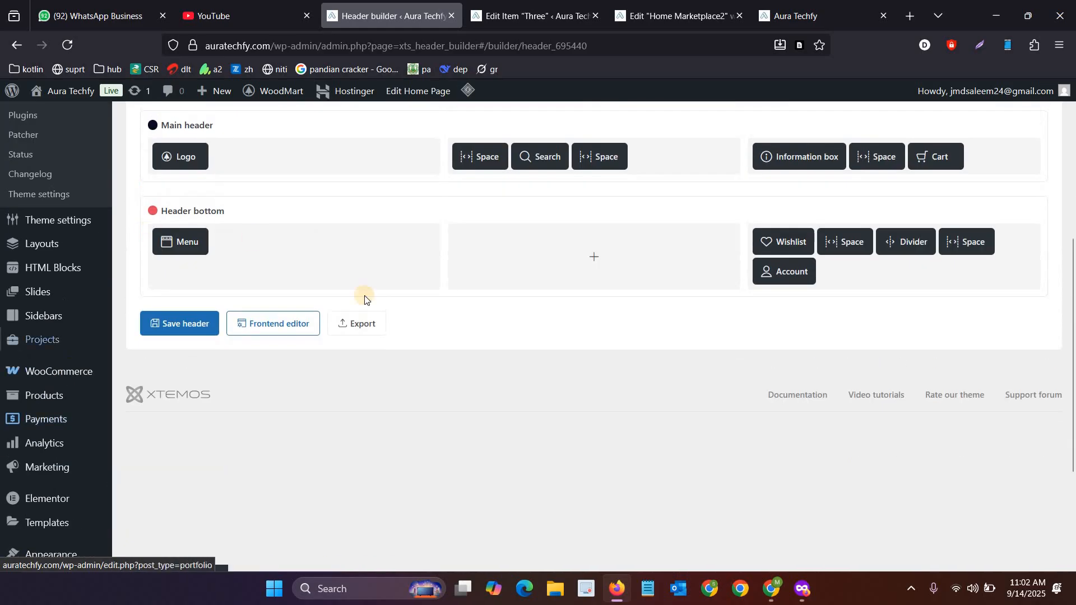
pyautogui.scroll(4, 360, 291)
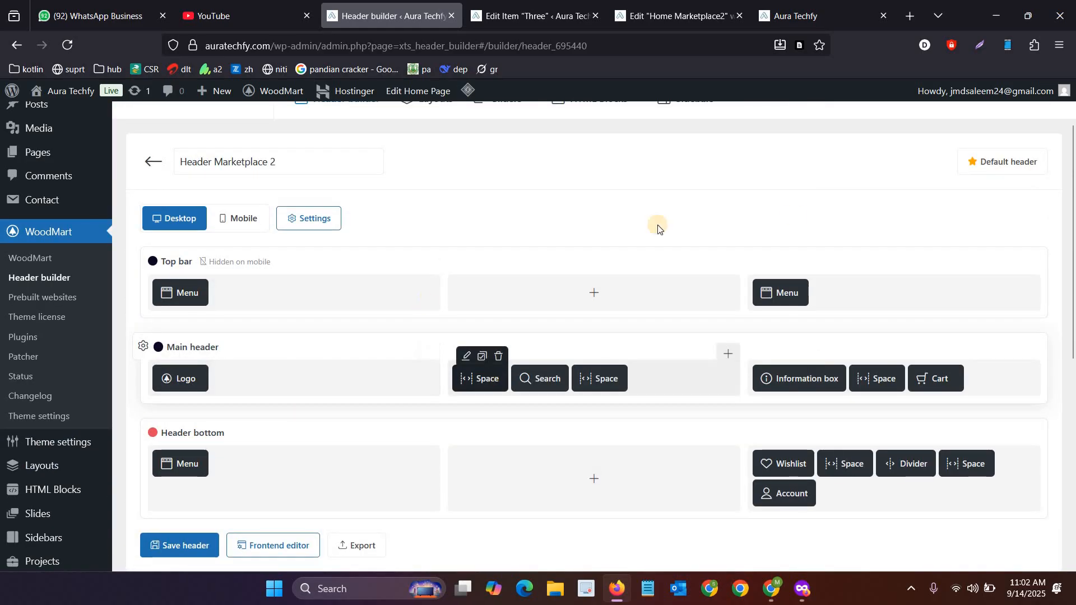
# Step: Check the live page header, and view which menus can be assigned to the first Menu element in the Top bar
pyautogui.click(874, 5)
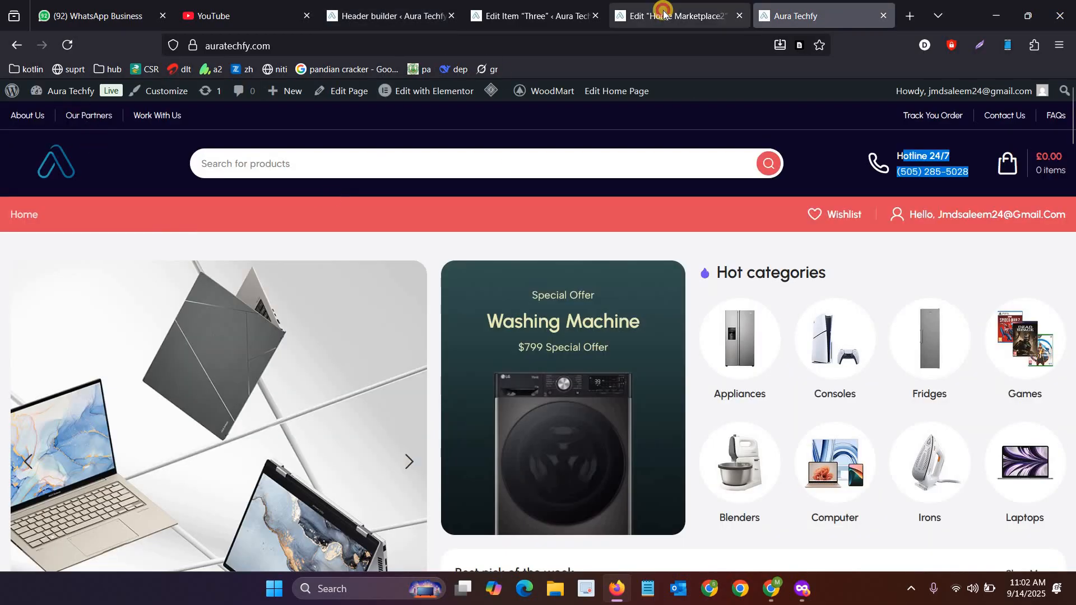
pyautogui.click(671, 7)
pyautogui.click(812, 7)
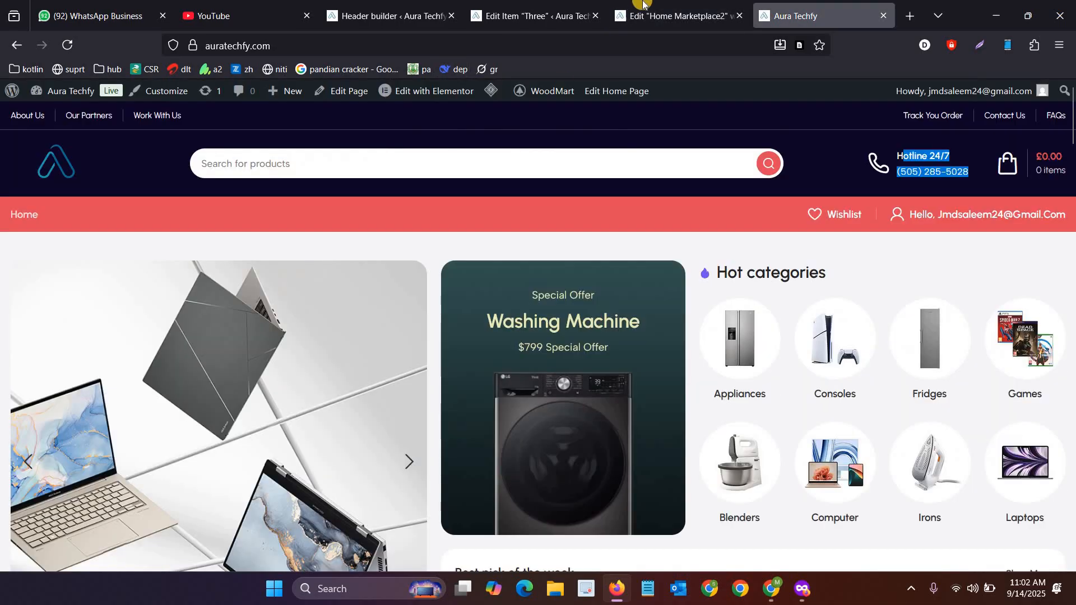
pyautogui.click(447, 5)
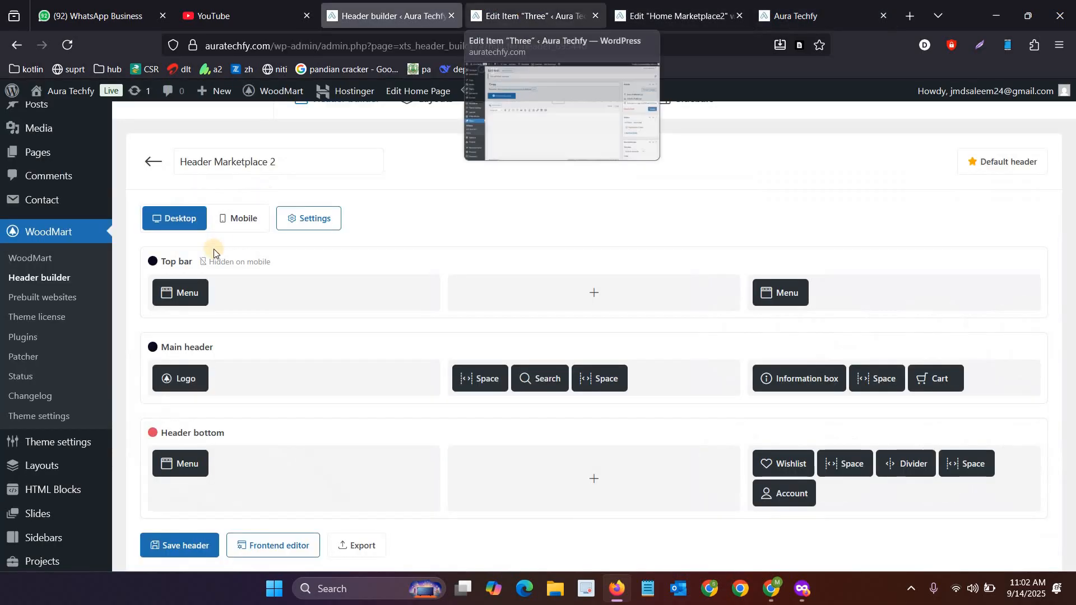
pyautogui.click(163, 274)
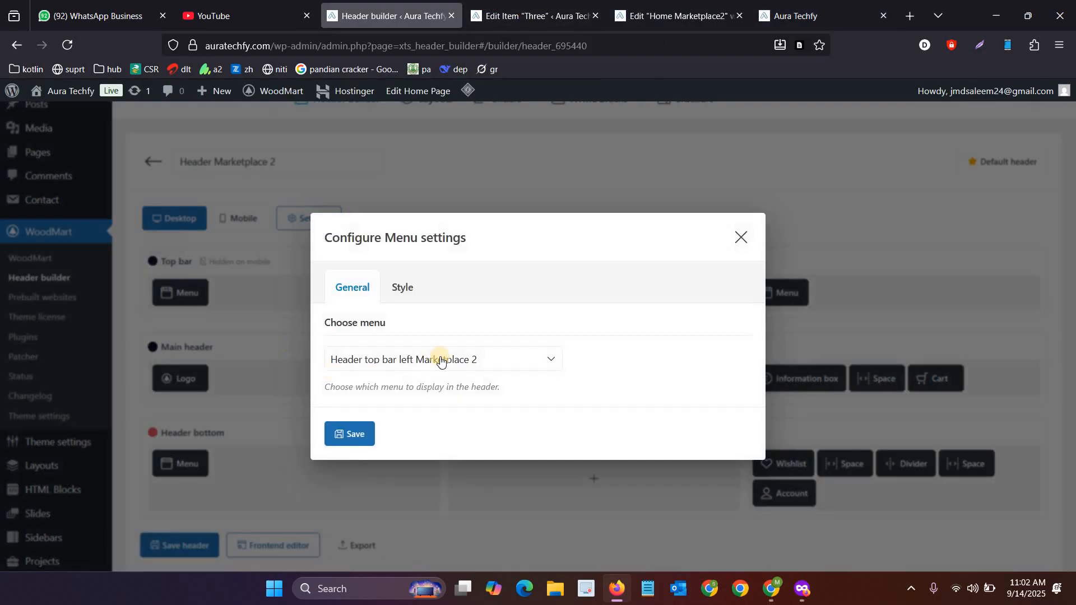
pyautogui.click(480, 359)
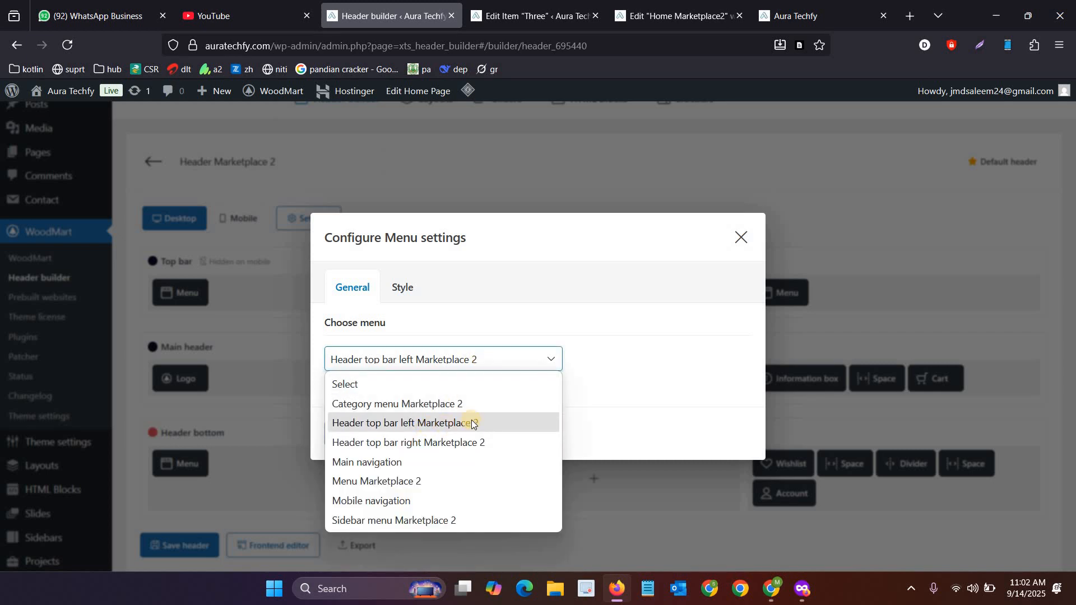
pyautogui.click(513, 358)
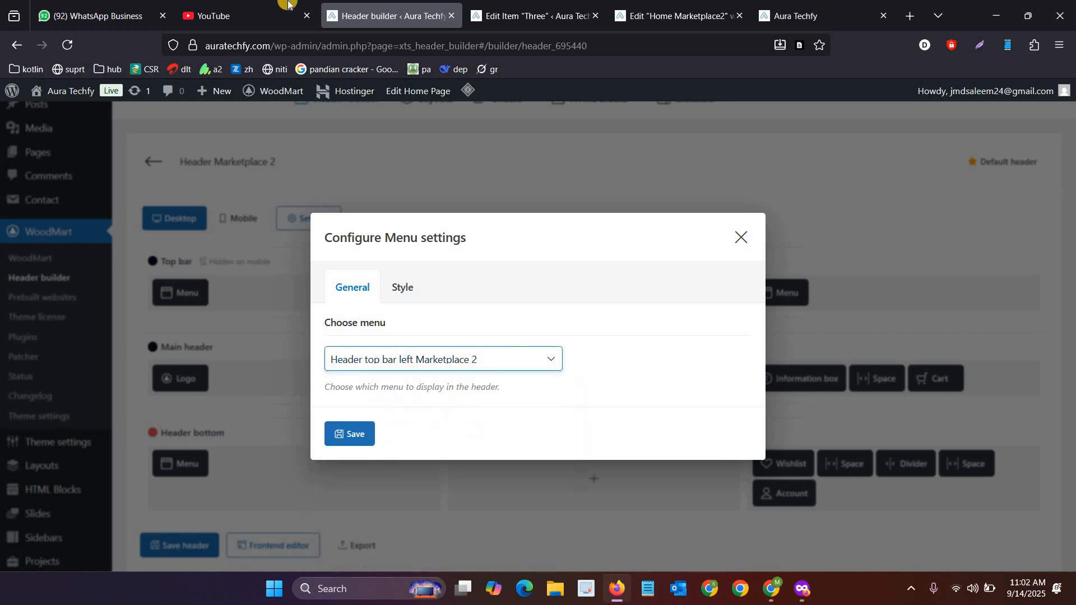
# Step: Open the Menus page in the slide item's browser tab and load Header top bar left Marketplace 2 for editing
pyautogui.click(528, 3)
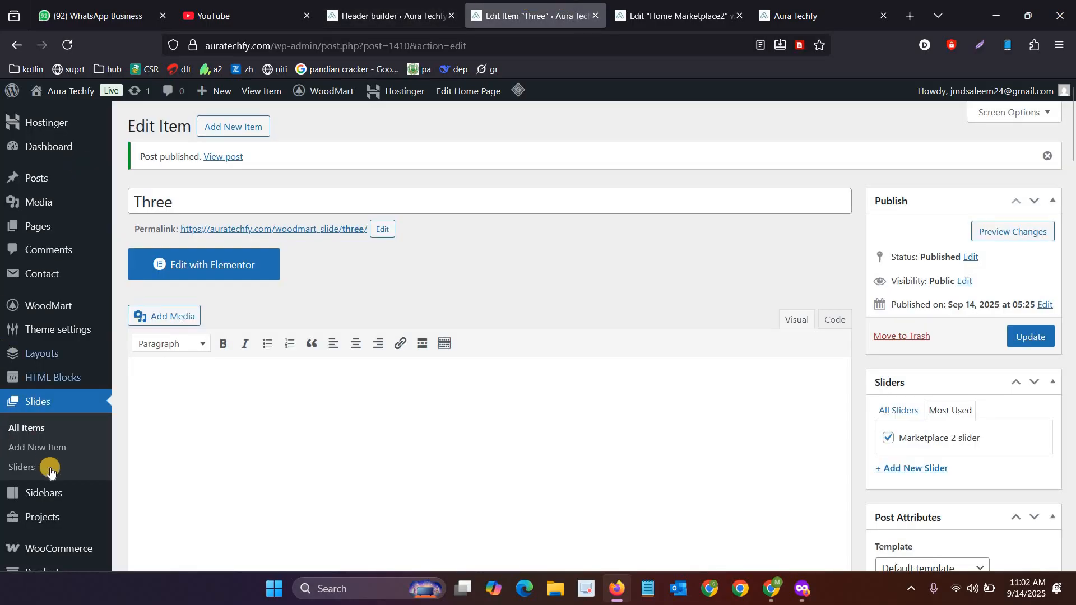
pyautogui.scroll(-5, 64, 441)
pyautogui.moveTo(56, 436)
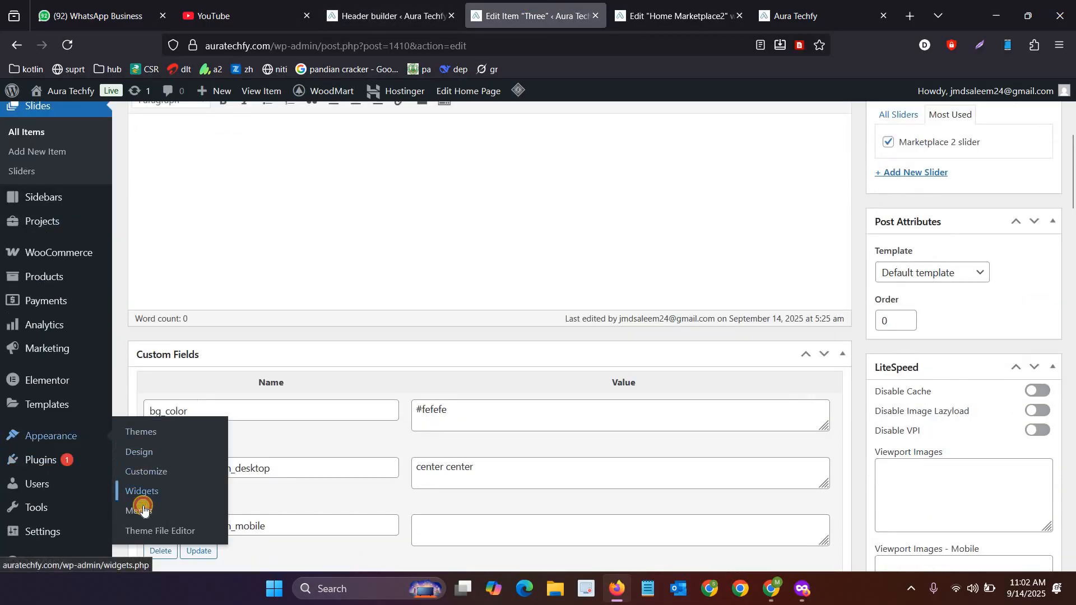
pyautogui.click(143, 509)
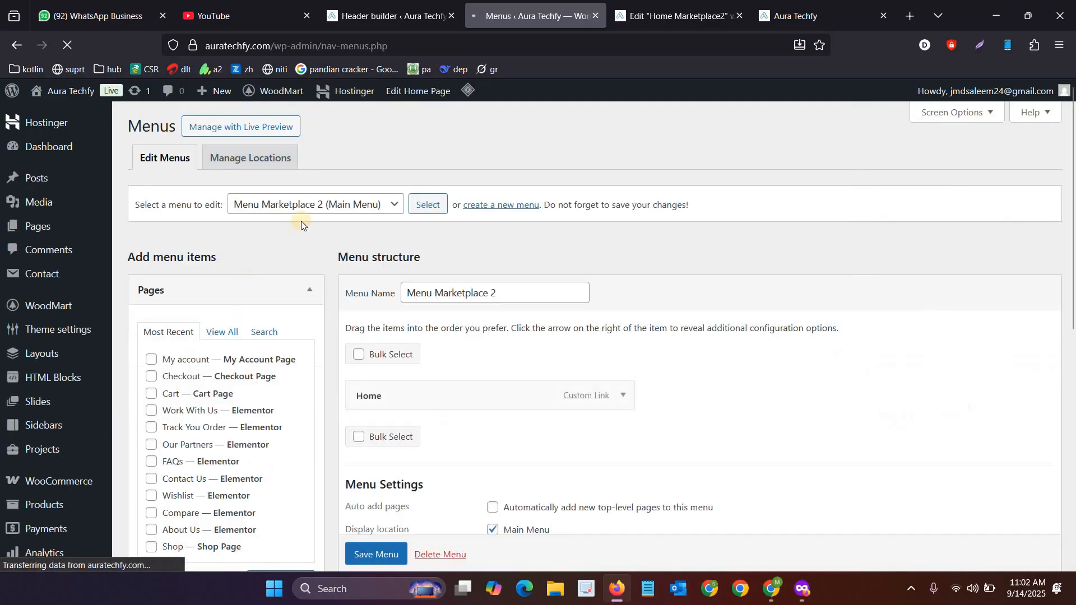
pyautogui.click(311, 210)
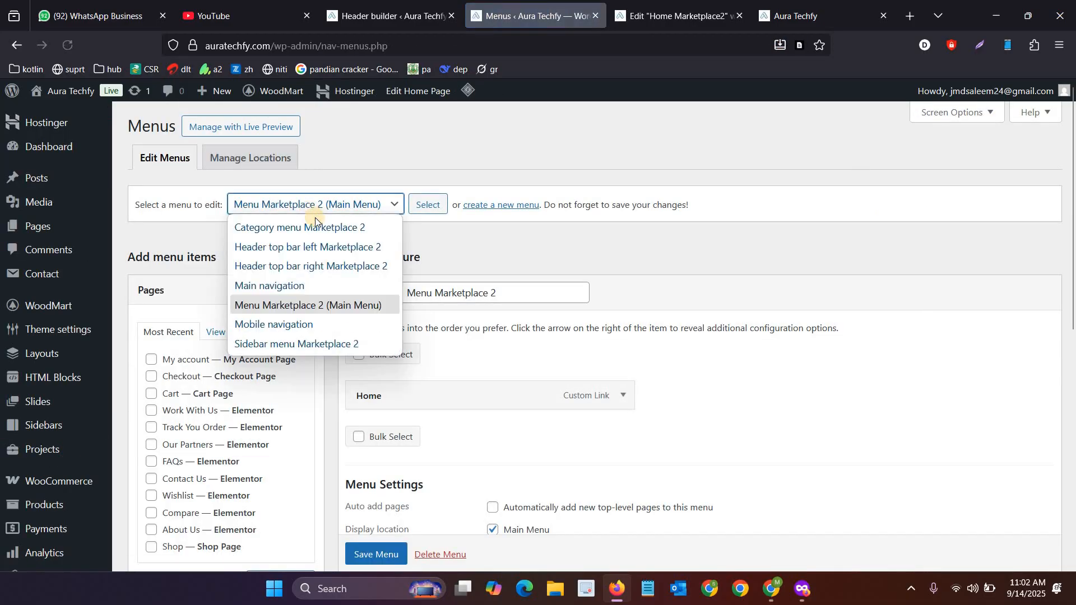
pyautogui.click(325, 248)
pyautogui.click(426, 206)
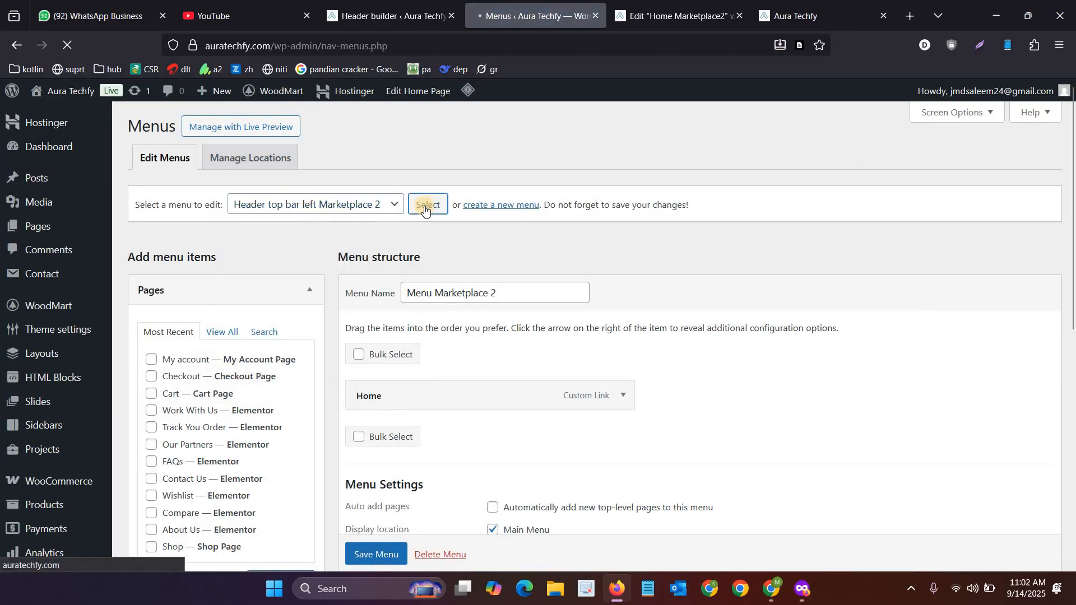
pyautogui.scroll(-3, 387, 269)
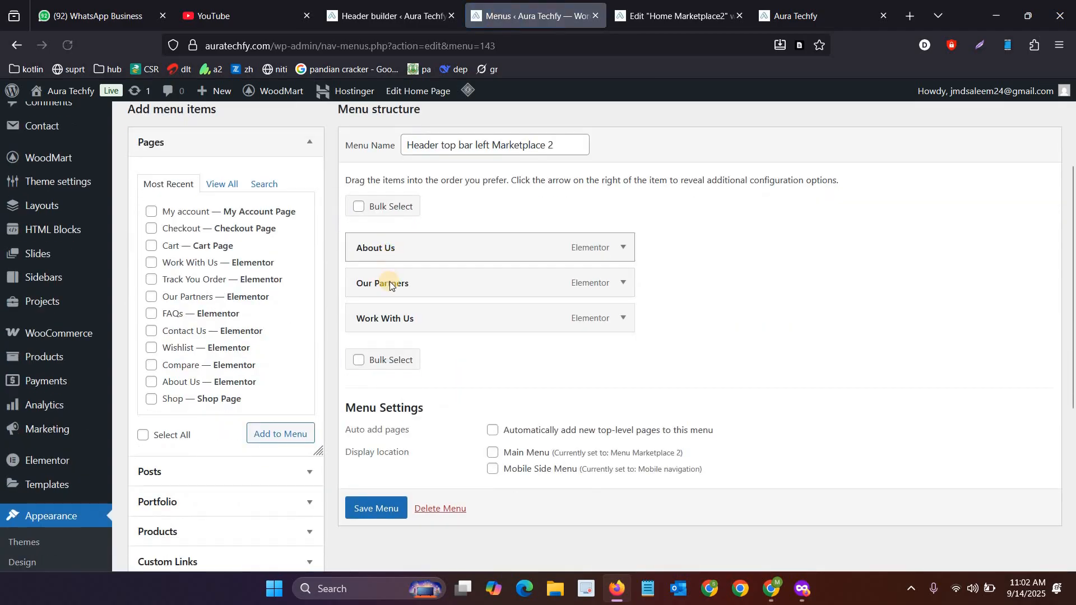
# Step: Compare the Header top bar left Marketplace 2 items with the live page's top bar and the header builder's menu setting
pyautogui.click(801, 15)
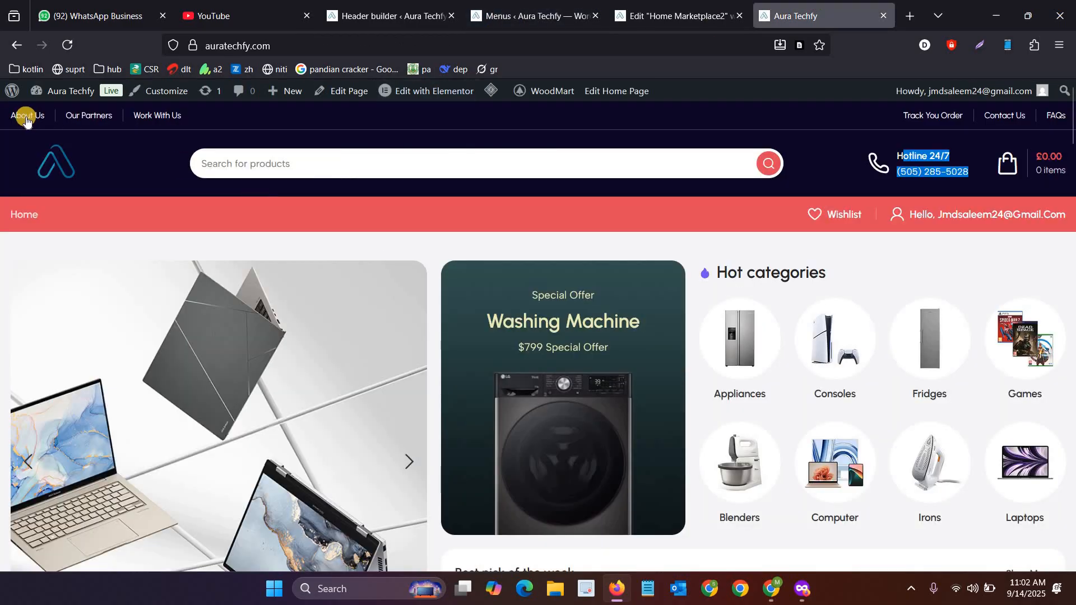
pyautogui.click(641, 15)
pyautogui.click(387, 16)
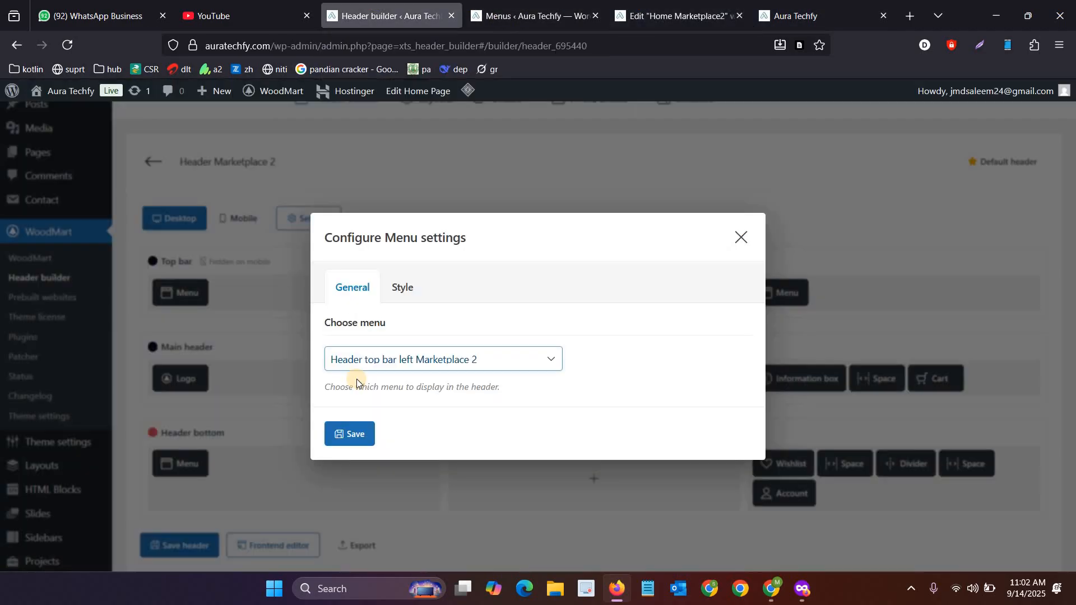
pyautogui.hotkey('ctrl', 'Tab')
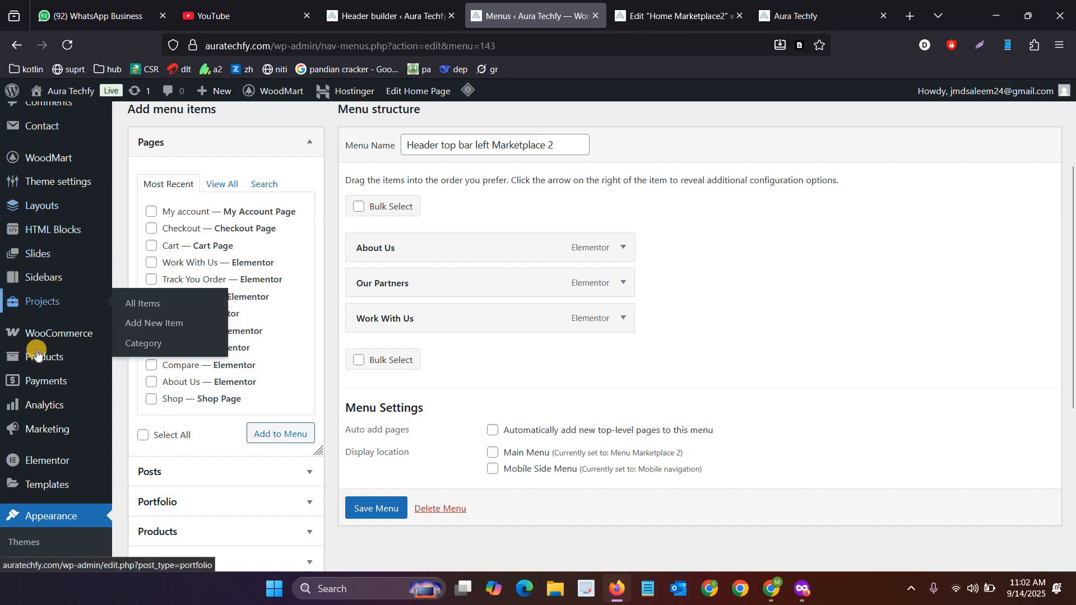
pyautogui.moveTo(37, 353)
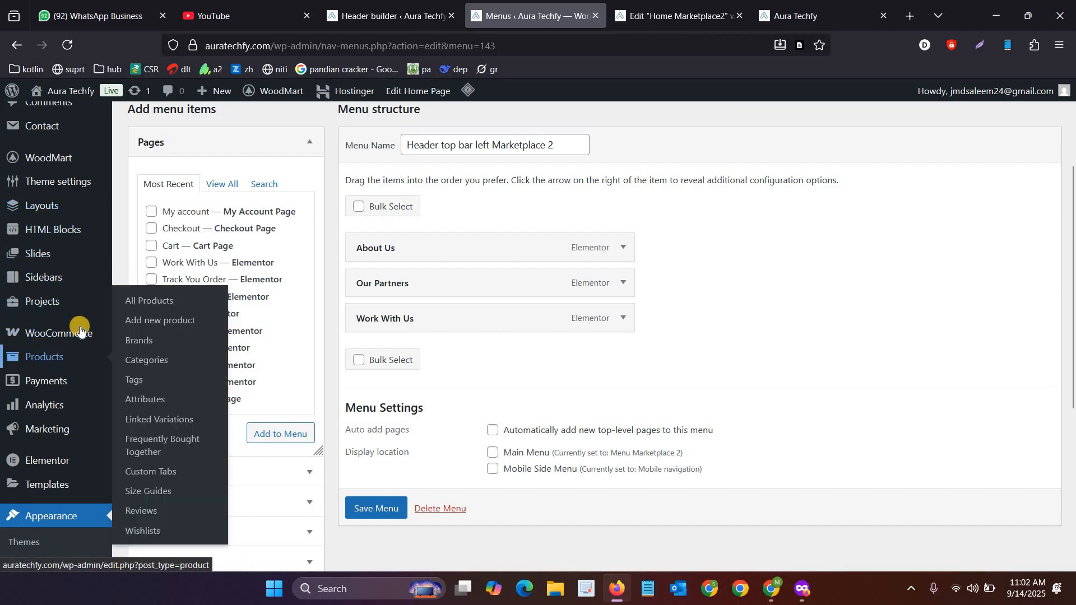
# Step: Open the WooCommerce settings and review the available payment providers
pyautogui.moveTo(70, 334)
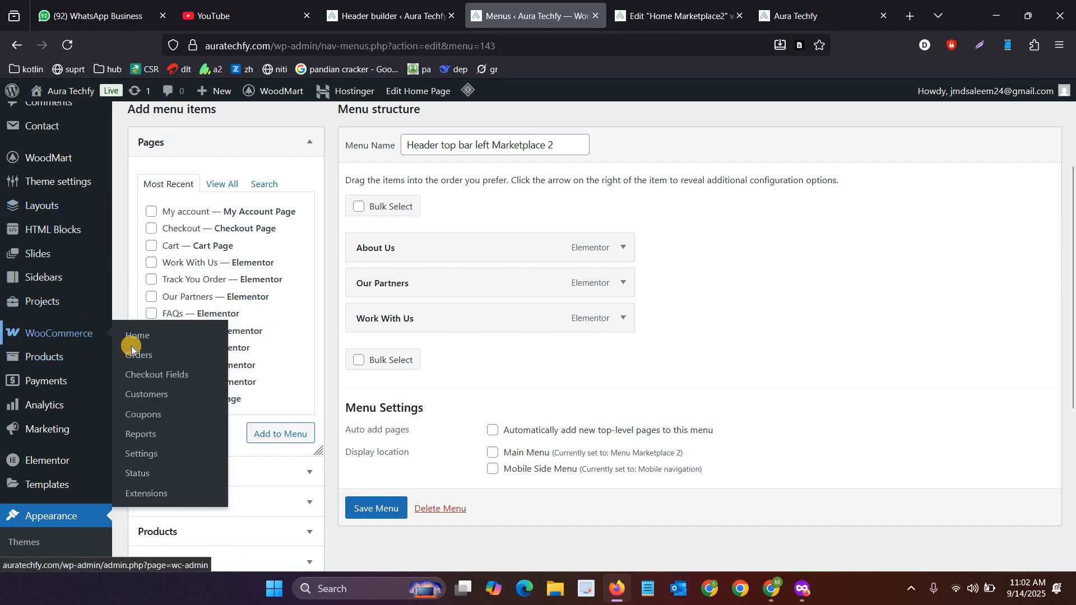
pyautogui.click(141, 447)
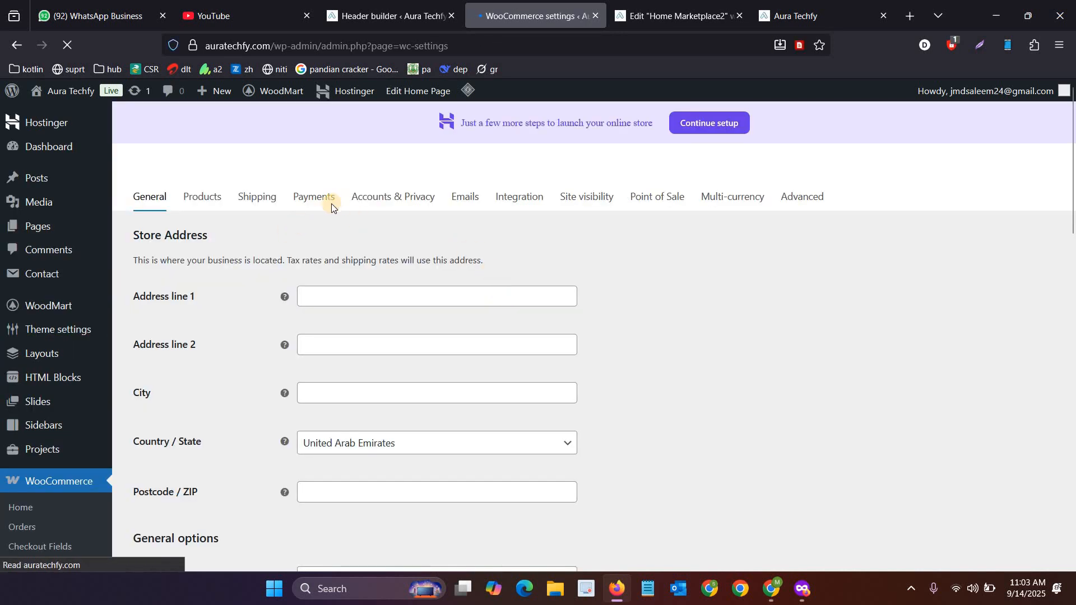
pyautogui.click(318, 207)
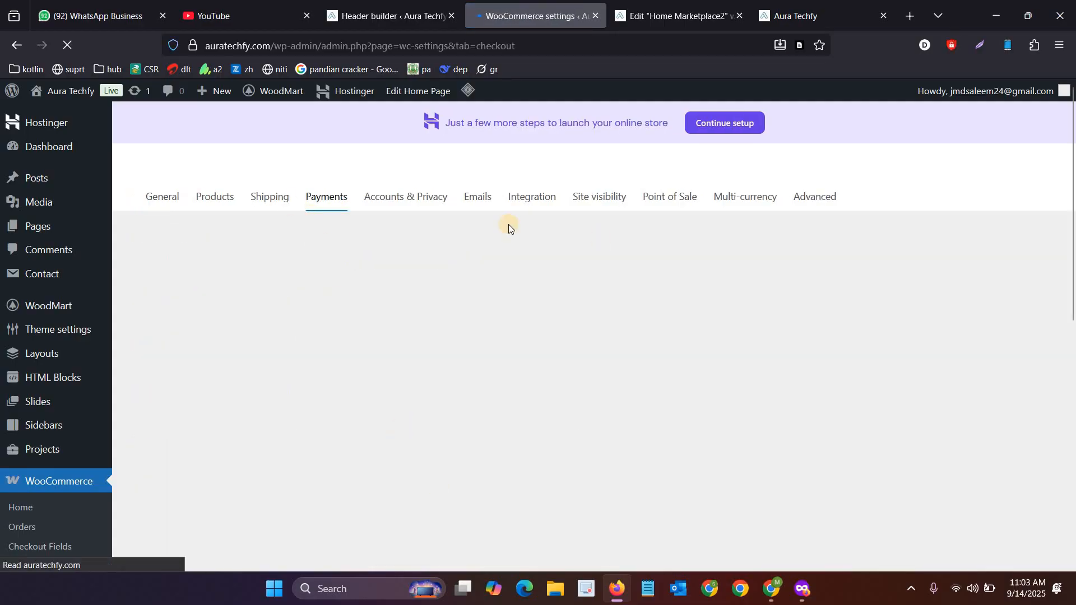
pyautogui.scroll(-5, 826, 305)
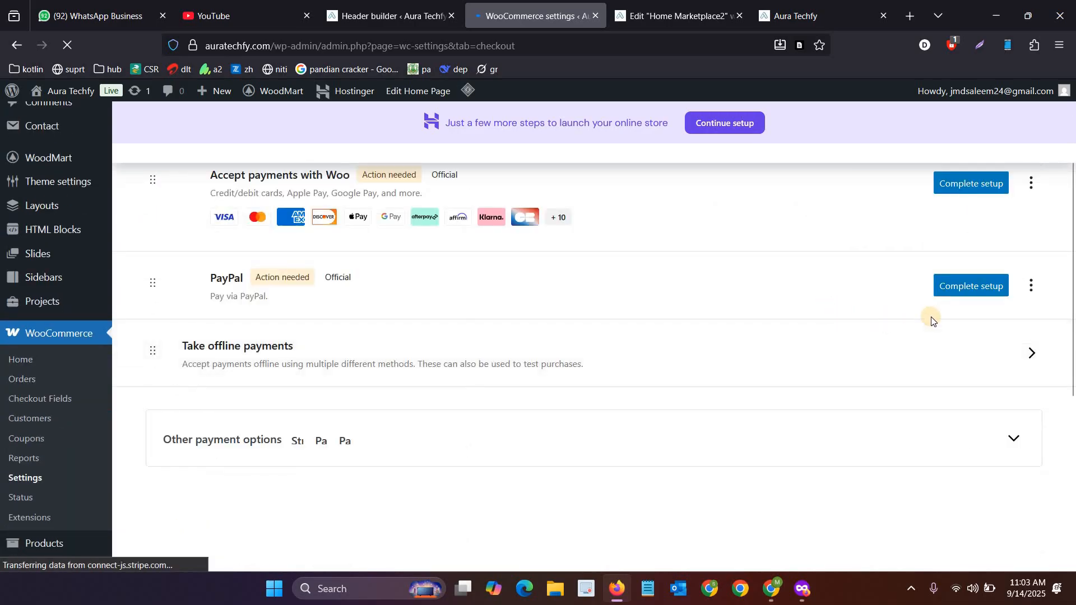
pyautogui.scroll(3, 956, 343)
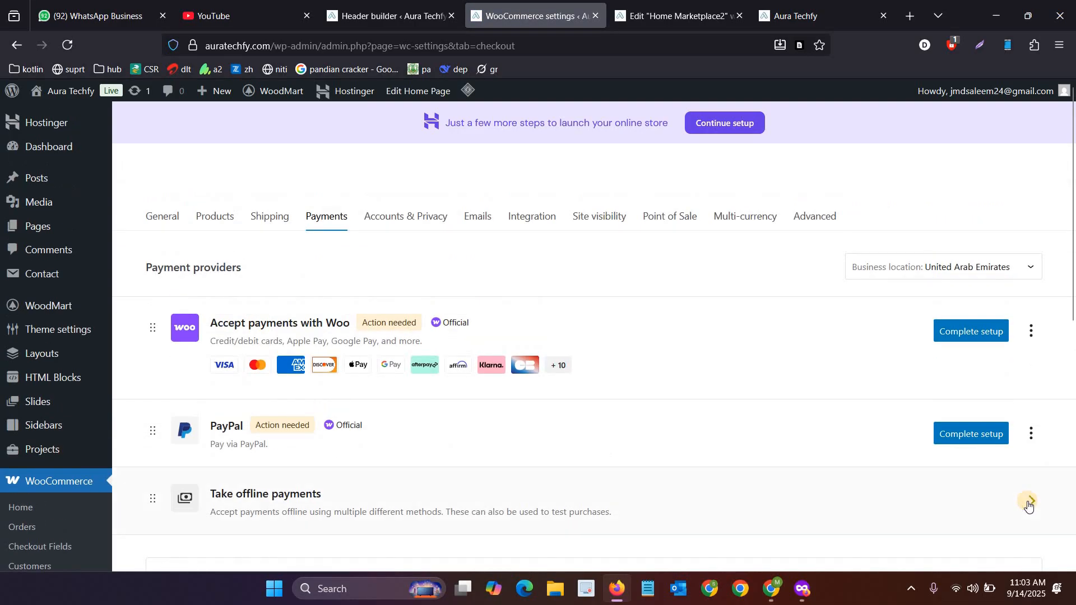
# Step: Review the WooCommerce General settings and search the store currency list for pound currencies
pyautogui.click(163, 213)
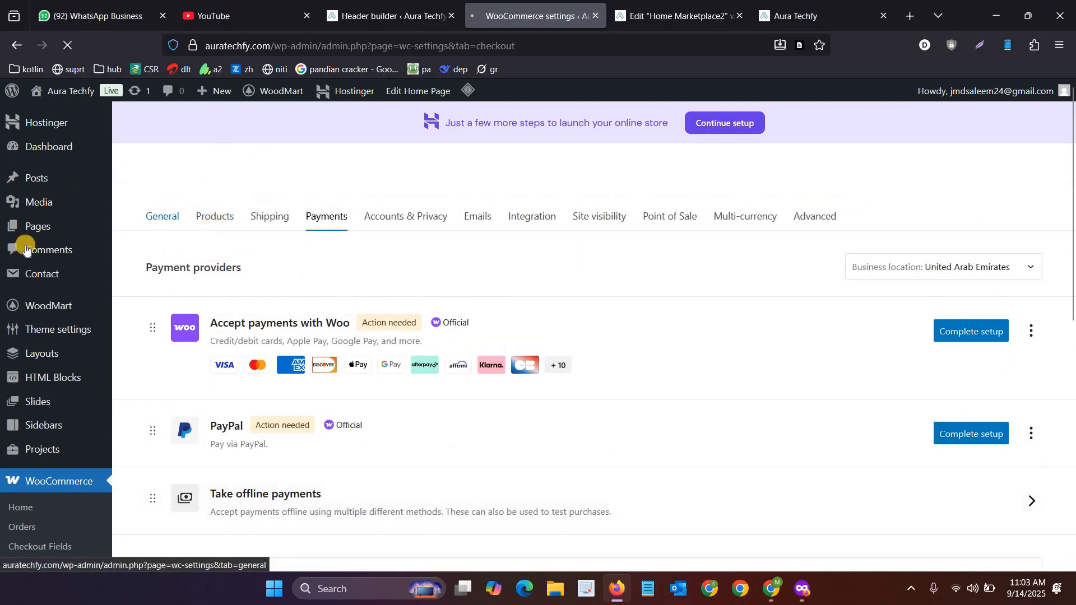
pyautogui.scroll(-3, 307, 308)
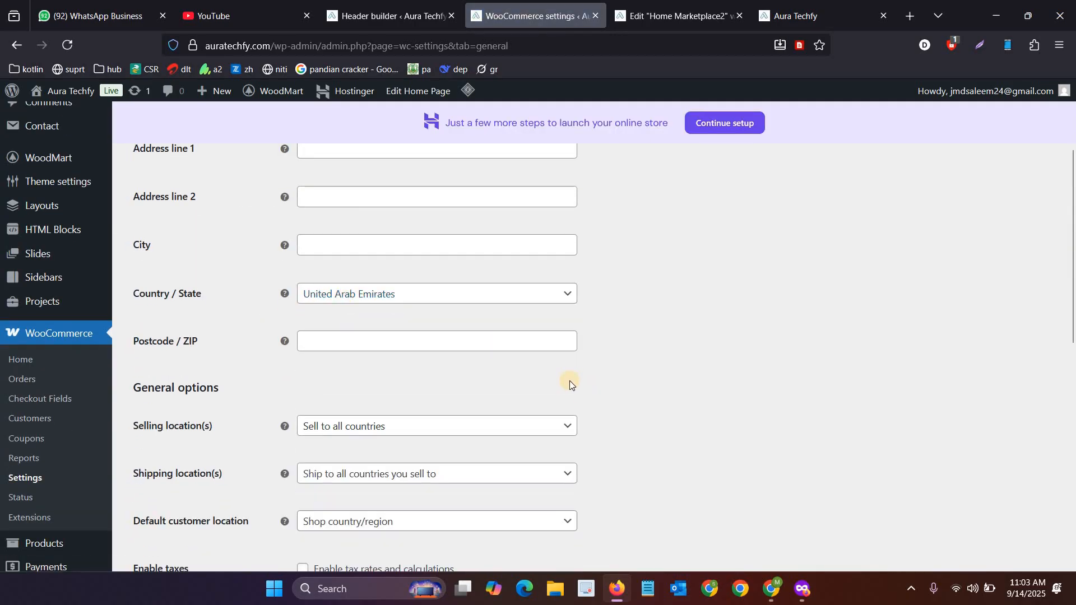
pyautogui.scroll(-5, 384, 317)
pyautogui.scroll(-4, 326, 348)
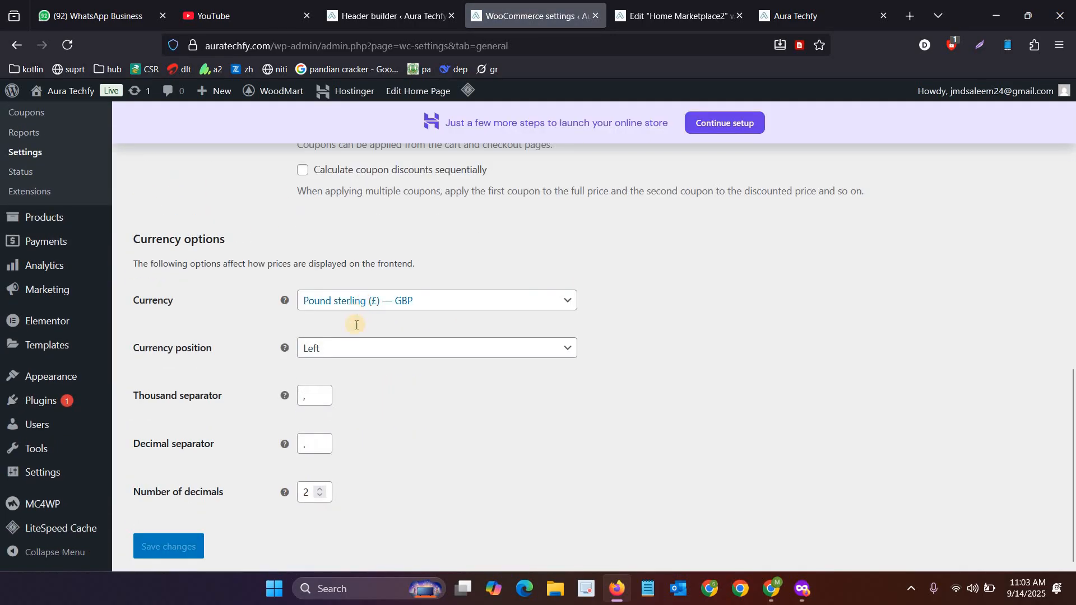
pyautogui.click(355, 325)
pyautogui.write('poun')
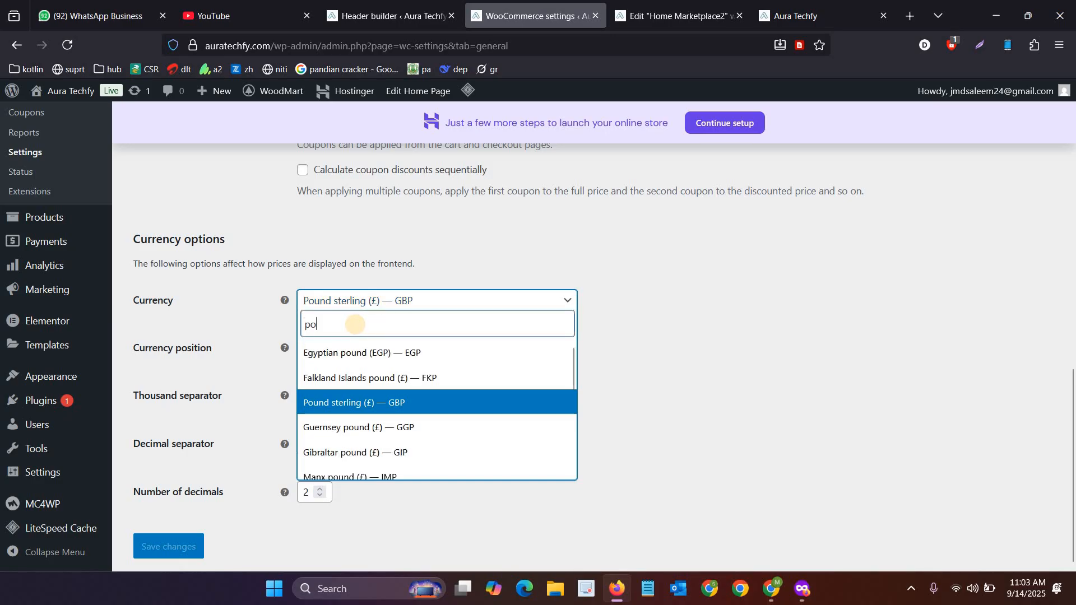
pyautogui.click(96, 489)
pyautogui.scroll(3, 34, 459)
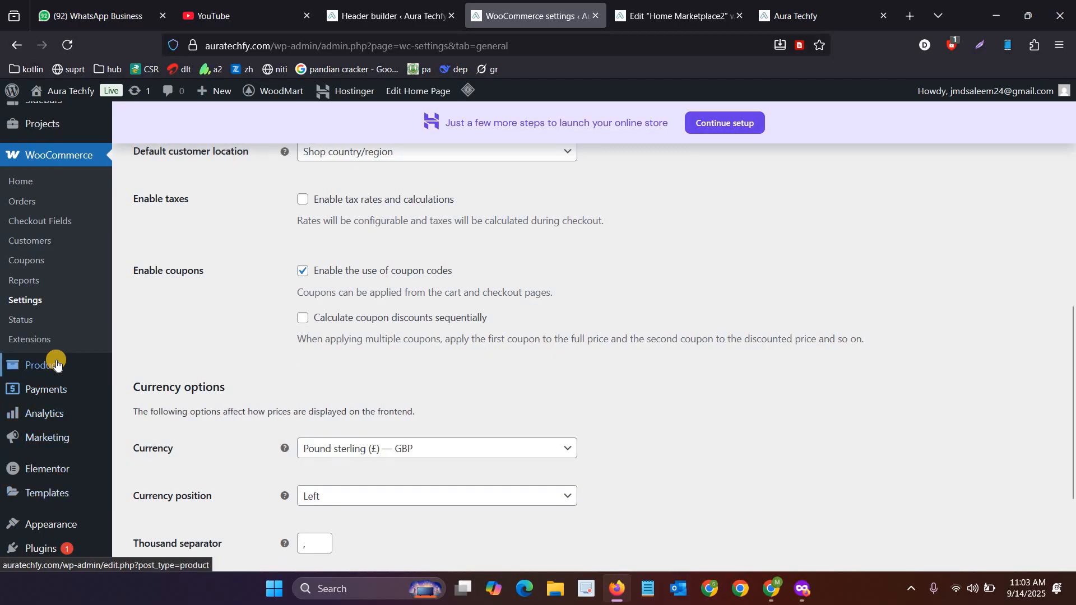
# Step: Open the product categories page and look through the existing category list
pyautogui.moveTo(157, 438)
pyautogui.click(147, 360)
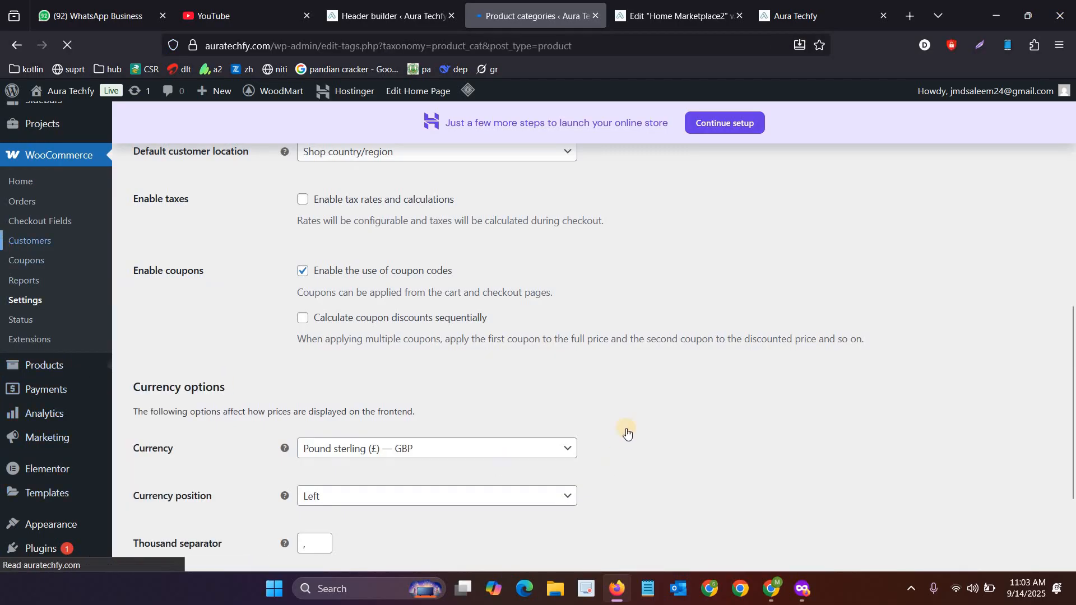
pyautogui.scroll(-3, 624, 385)
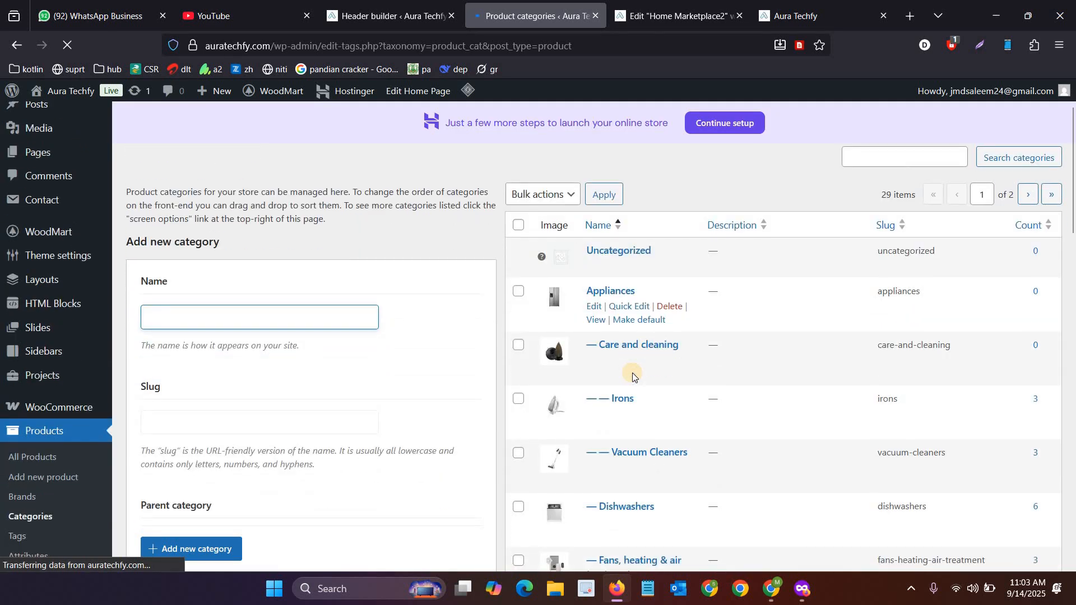
pyautogui.scroll(-3, 624, 384)
pyautogui.scroll(-2, 618, 480)
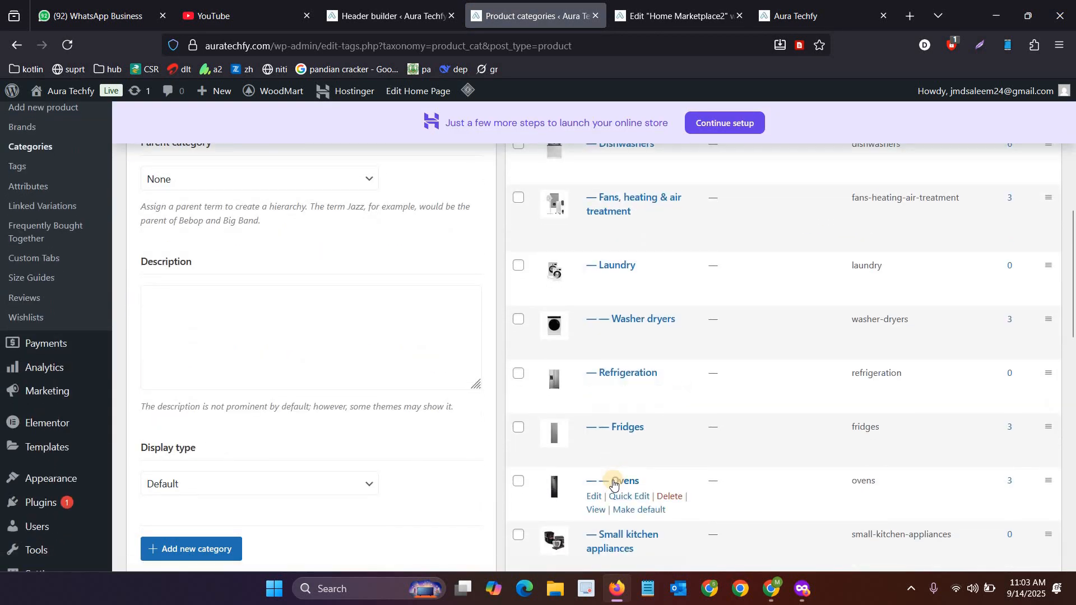
pyautogui.scroll(7, 539, 360)
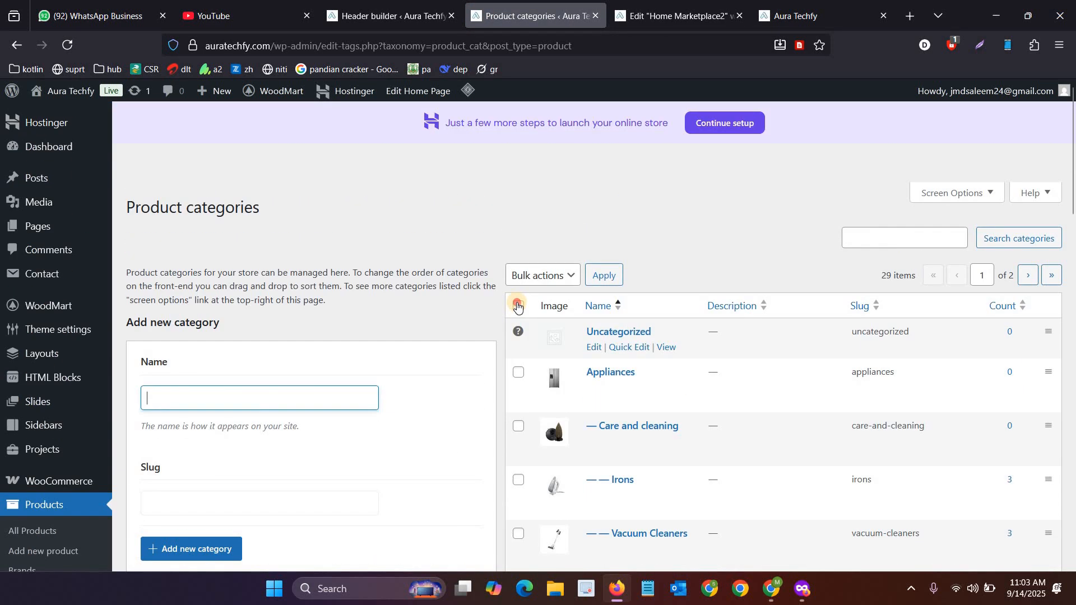
# Step: Select all product categories on the page and view the available bulk actions
pyautogui.click(519, 307)
pyautogui.click(537, 275)
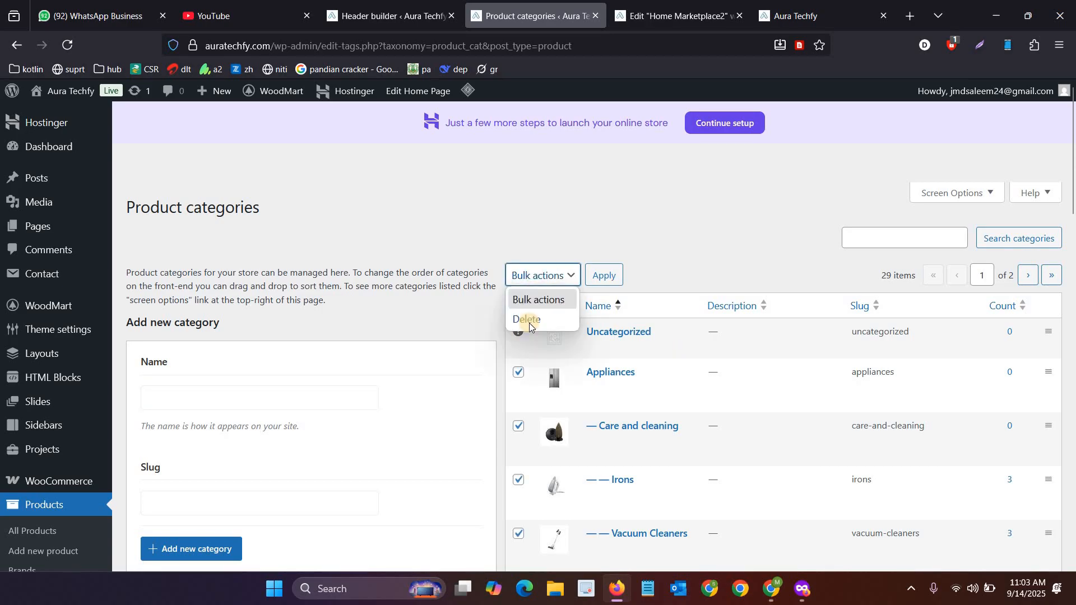
pyautogui.click(683, 258)
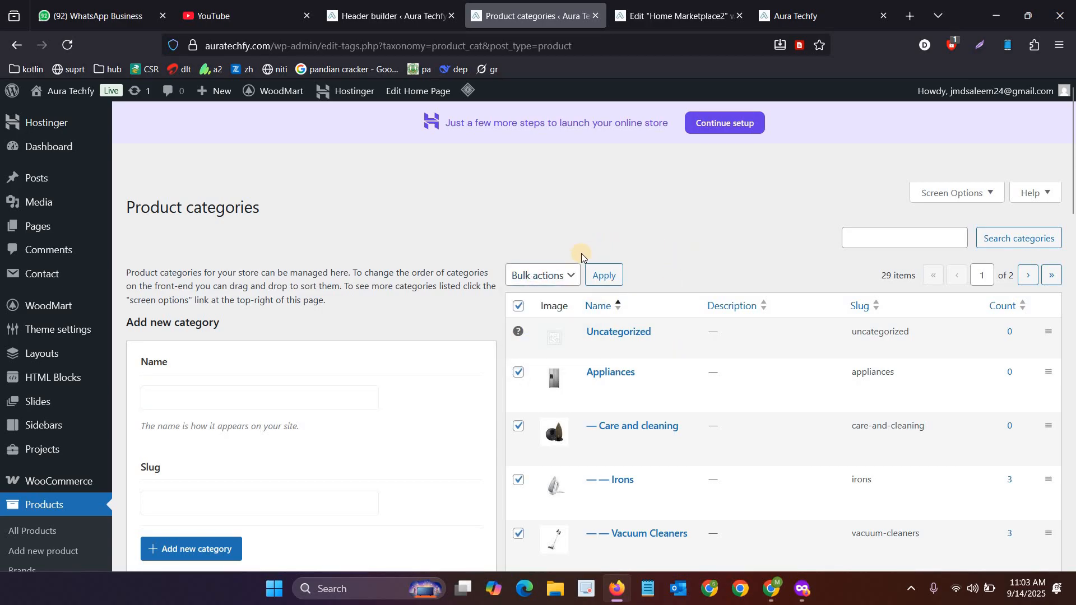
# Step: Enter Iphone as the name in the new product category form
pyautogui.scroll(-3, 105, 276)
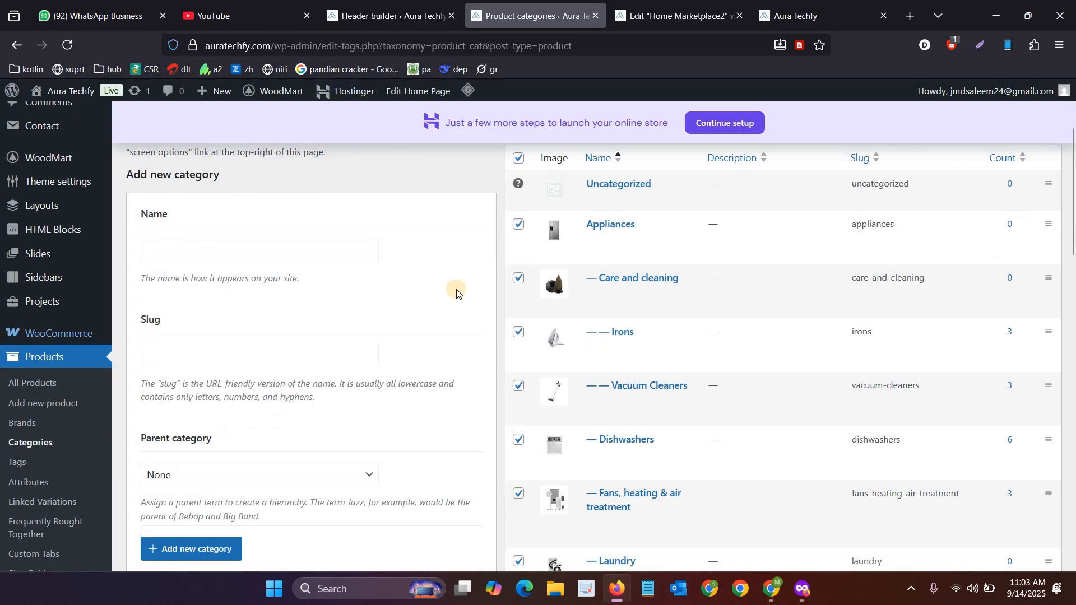
pyautogui.scroll(3, 228, 295)
pyautogui.click(188, 409)
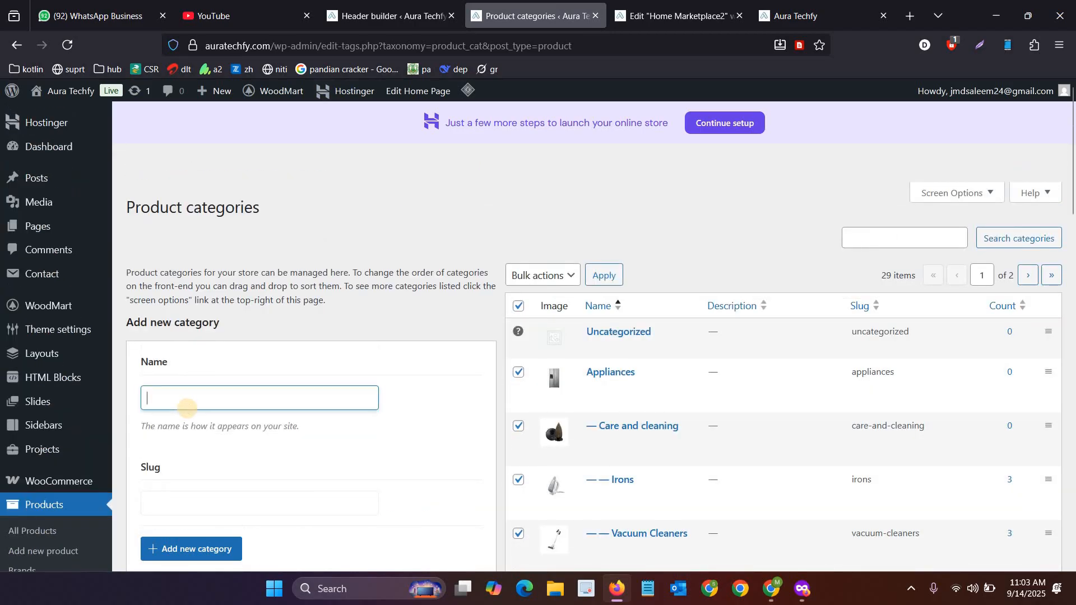
pyautogui.scroll(-5, 188, 408)
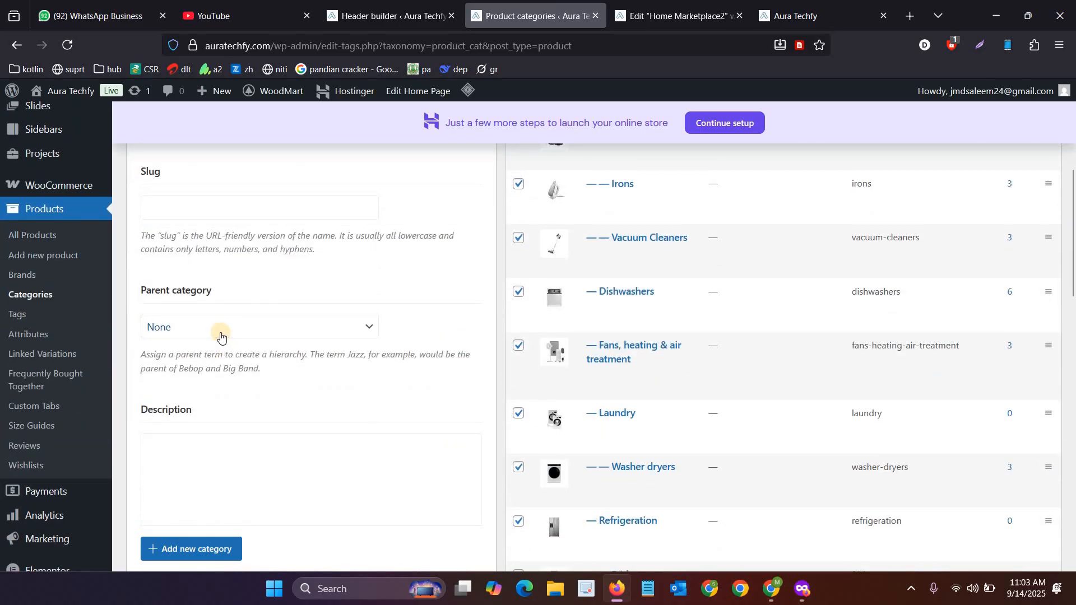
pyautogui.write('One')
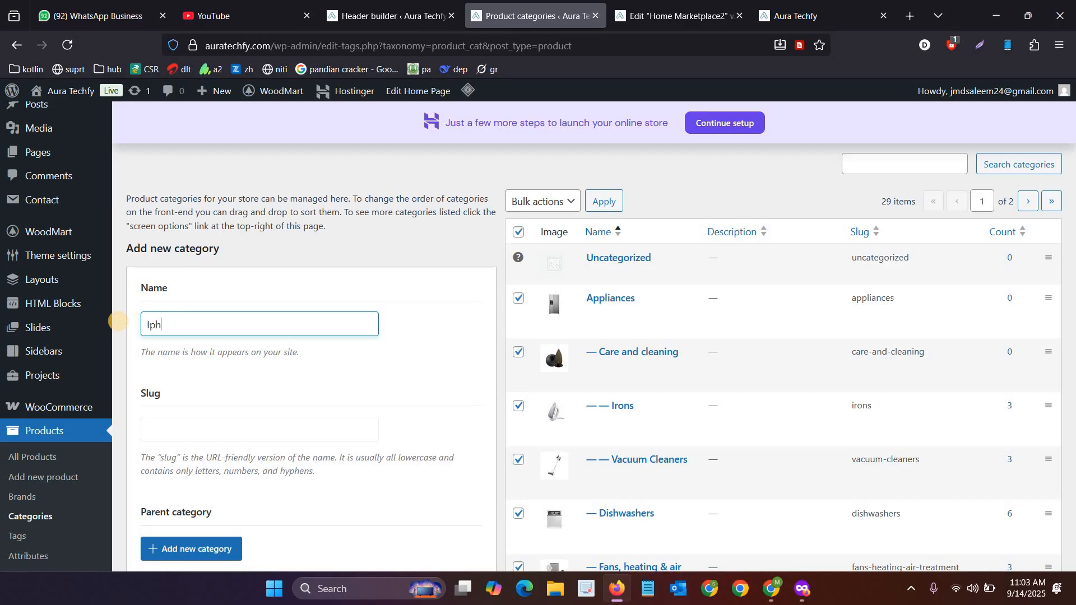
# Step: Examine the new category form's slug, parent, description, display type, thumbnail and icon fields, checking the page editor and header builder tabs
pyautogui.scroll(-2, 204, 360)
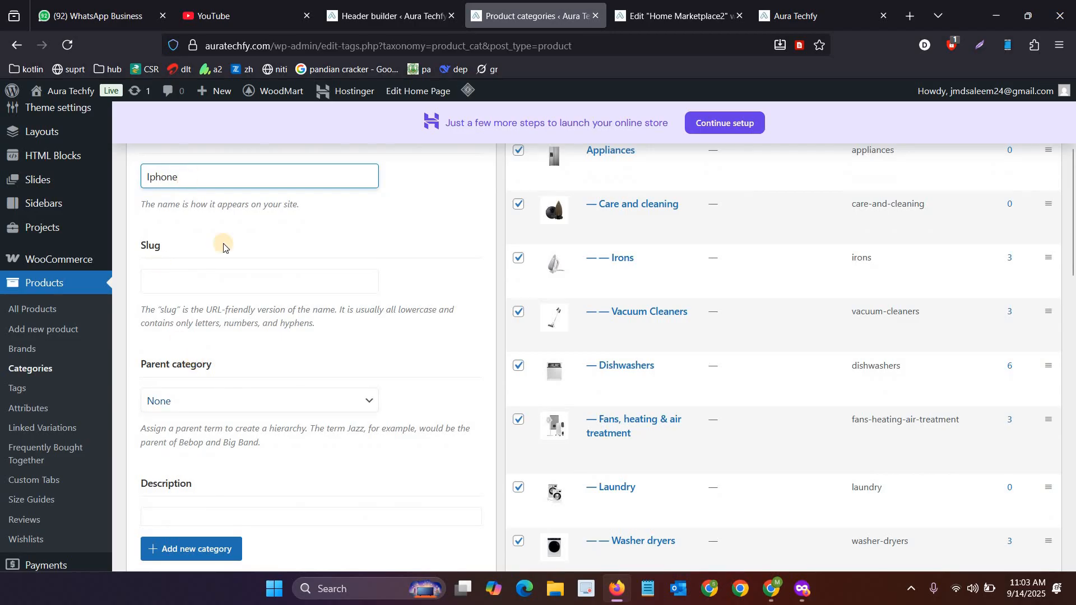
pyautogui.scroll(-2, 221, 240)
pyautogui.scroll(3, 211, 216)
pyautogui.scroll(-3, 192, 326)
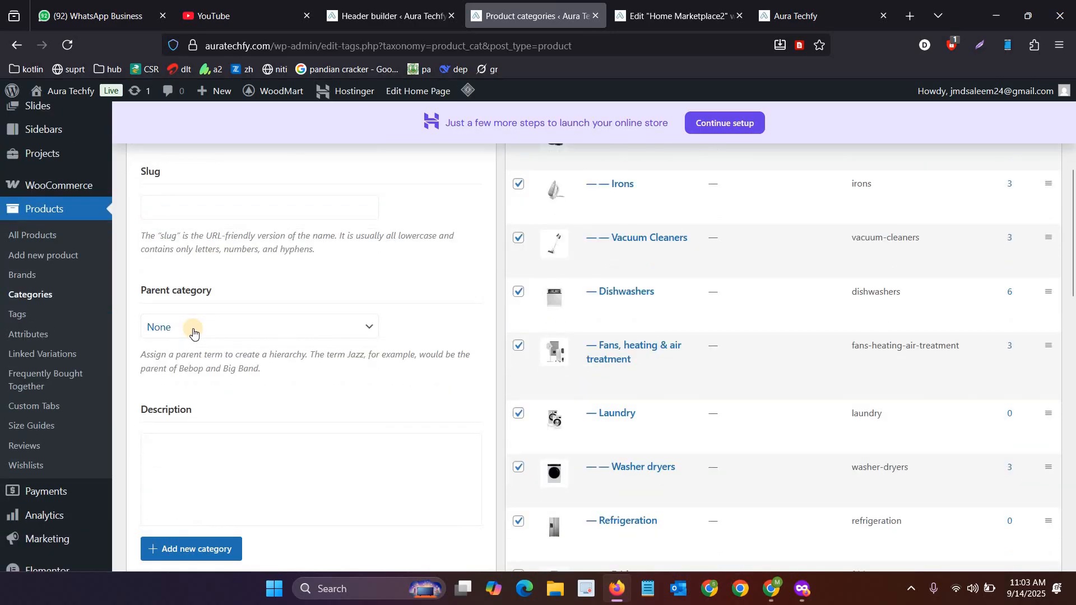
pyautogui.scroll(-7, 202, 326)
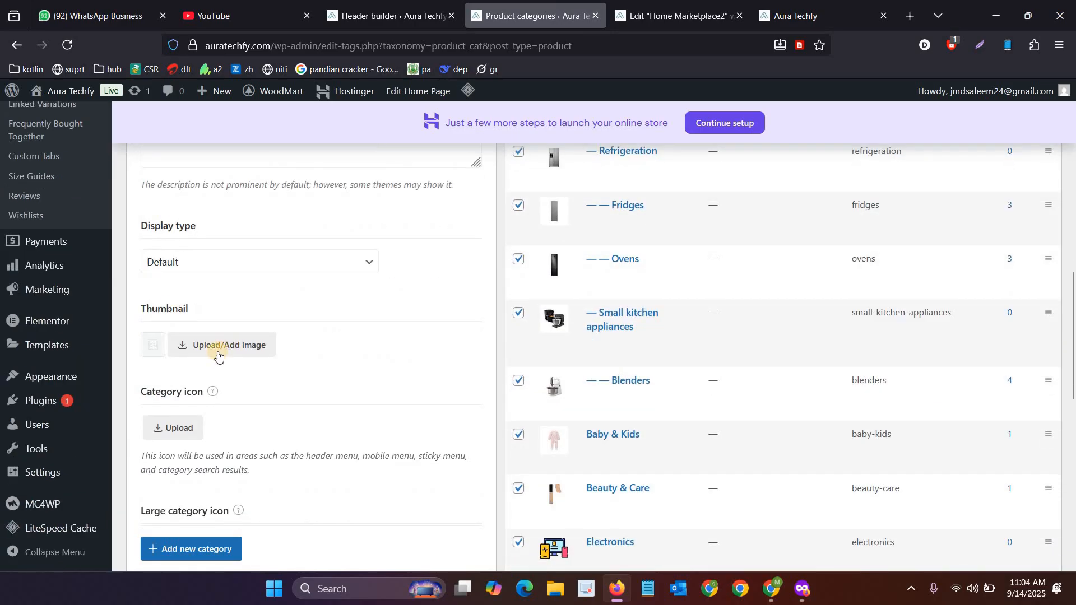
pyautogui.click(680, 3)
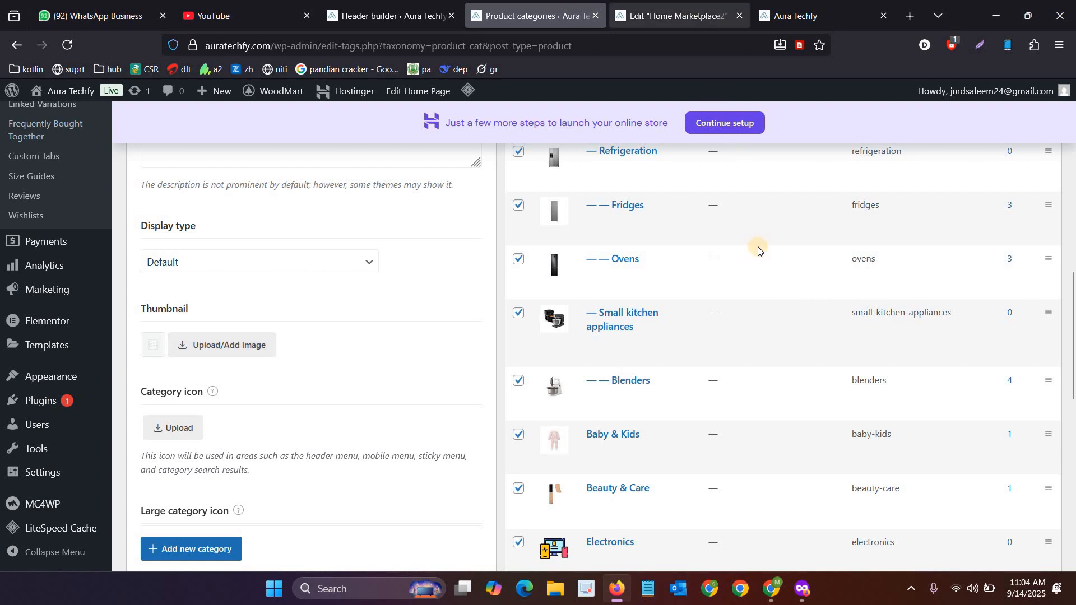
pyautogui.click(428, 3)
pyautogui.click(538, 3)
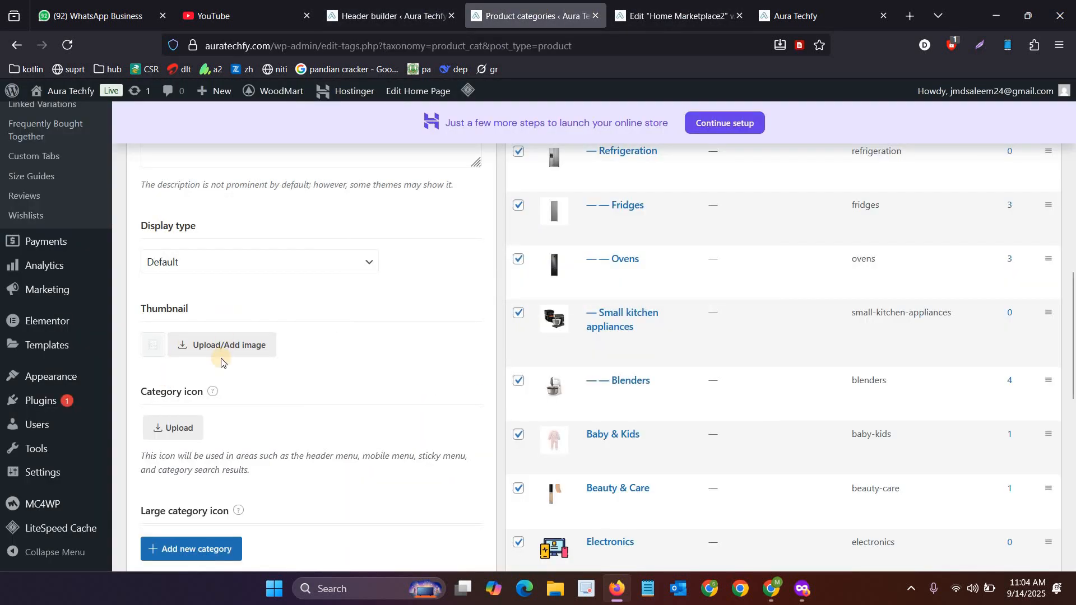
pyautogui.scroll(-2, 185, 367)
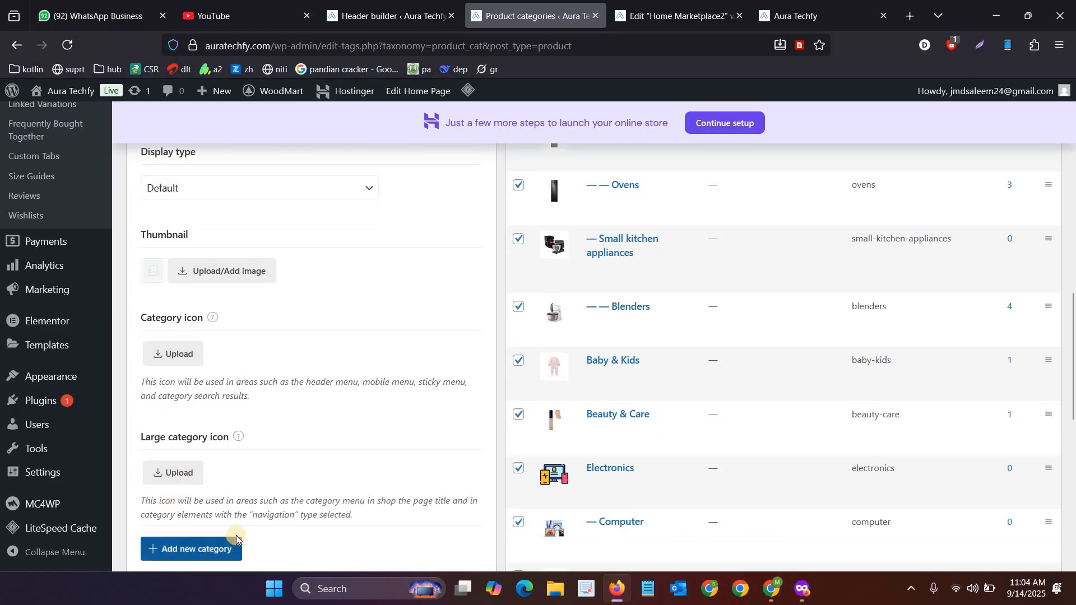
pyautogui.scroll(10, 420, 306)
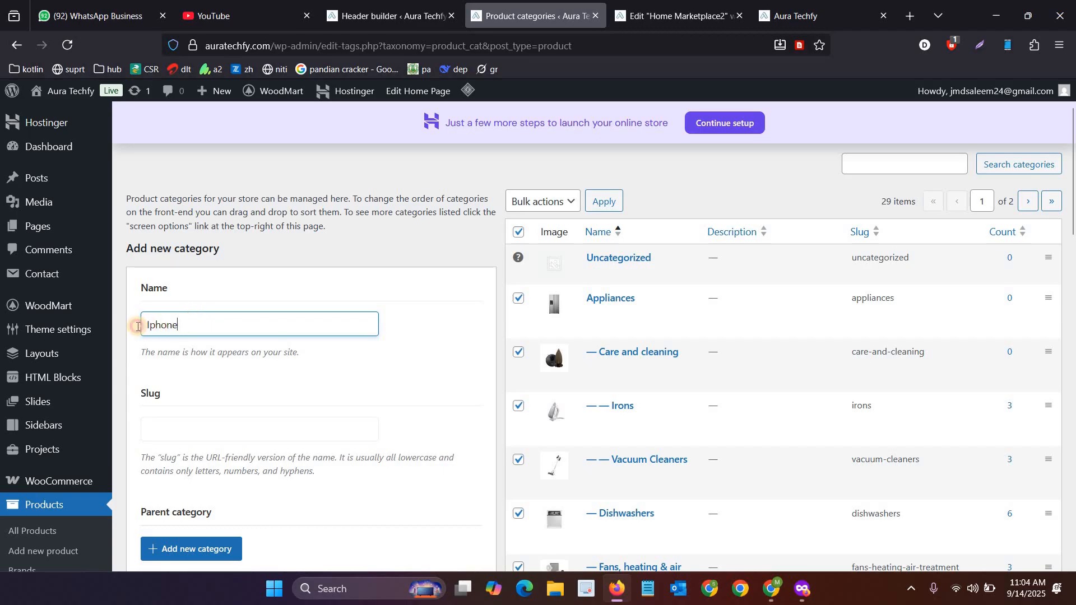
# Step: Change the new product category's name to iPhone 13
pyautogui.moveTo(145, 324); pyautogui.dragTo(241, 342)
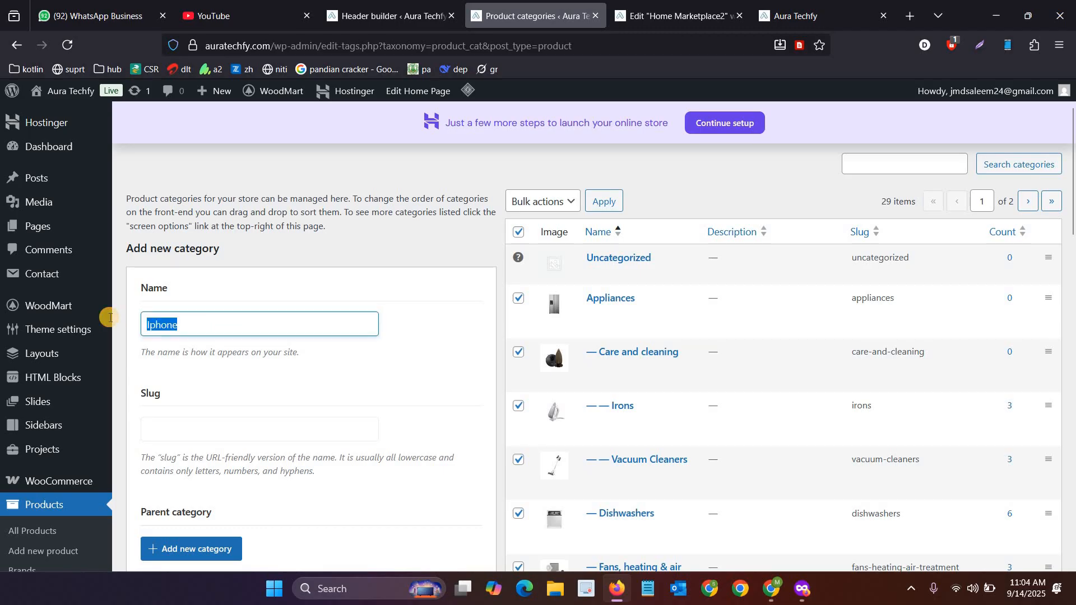
pyautogui.write('I')
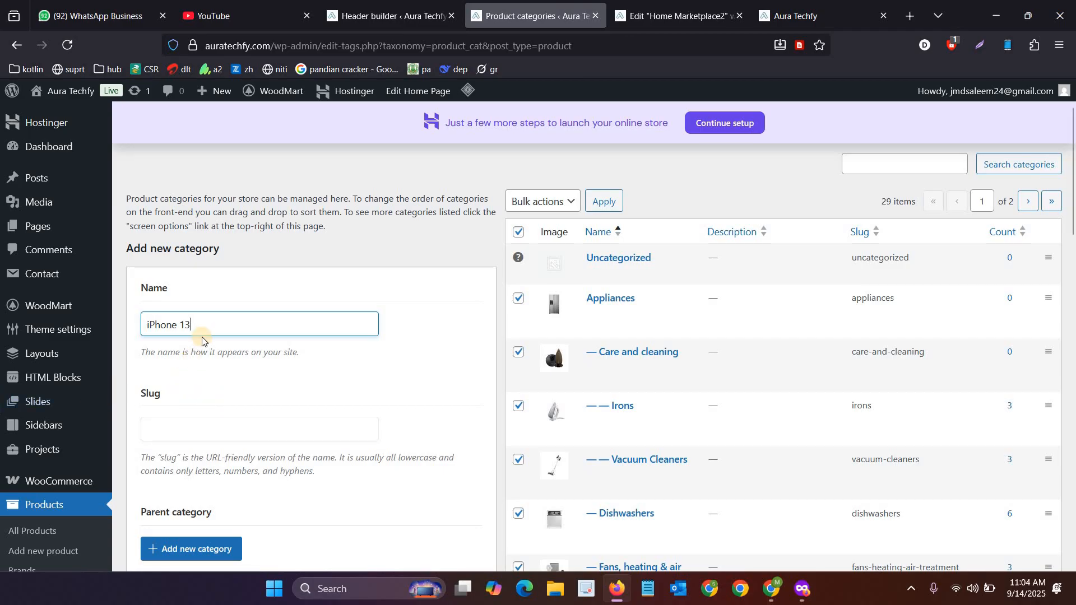
pyautogui.scroll(-3, 212, 374)
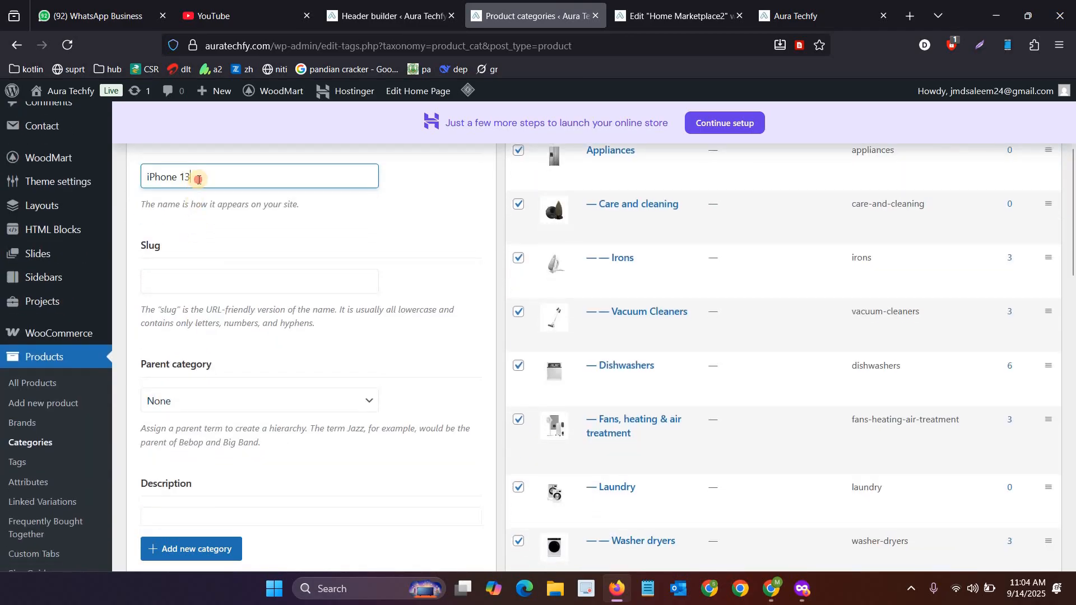
# Step: View the parent category choices for the new iPhone 13 category and compare its form with the category list
pyautogui.tripleClick(143, 184)
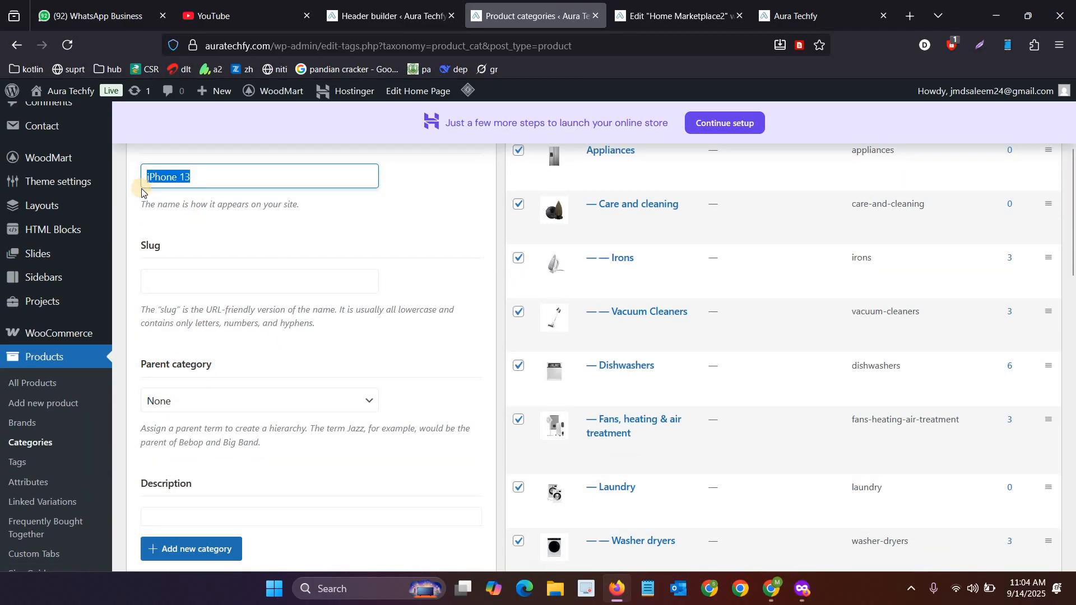
pyautogui.click(187, 401)
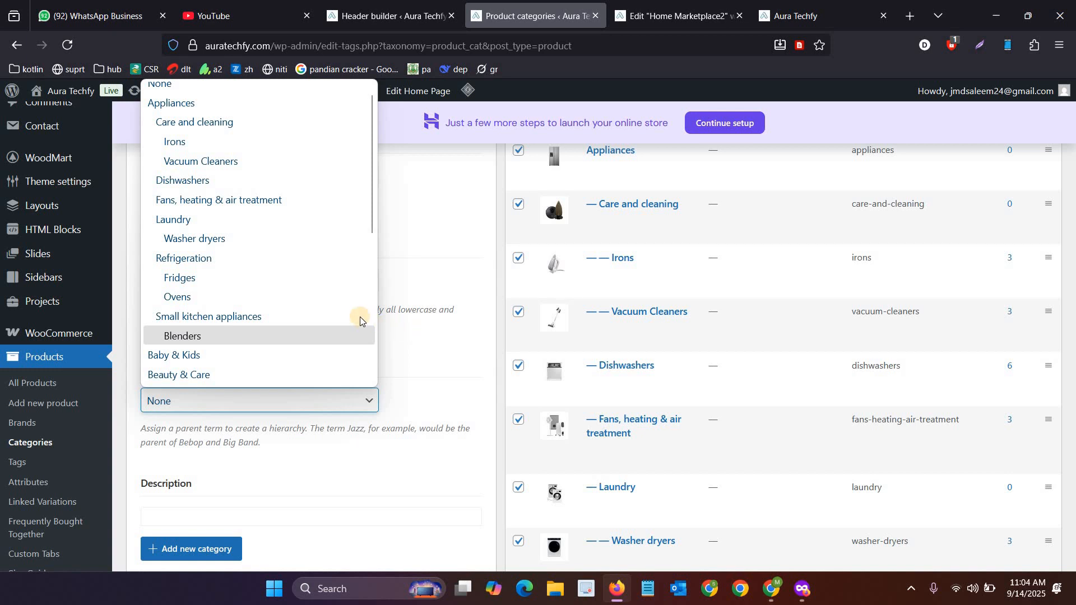
pyautogui.click(386, 339)
pyautogui.scroll(1, 231, 383)
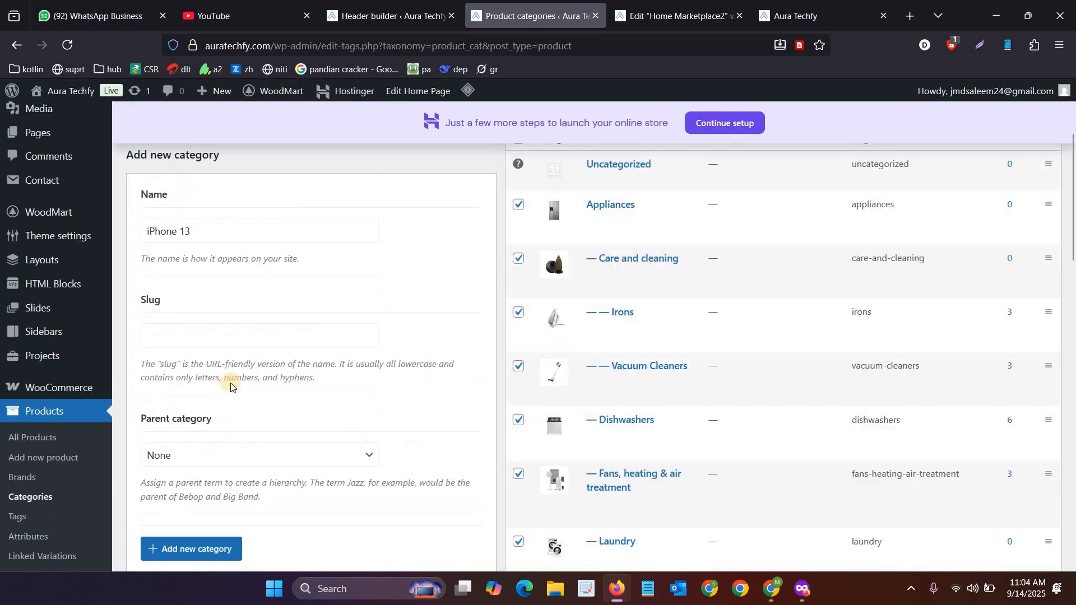
pyautogui.scroll(3, 230, 386)
pyautogui.moveTo(191, 399); pyautogui.dragTo(149, 403)
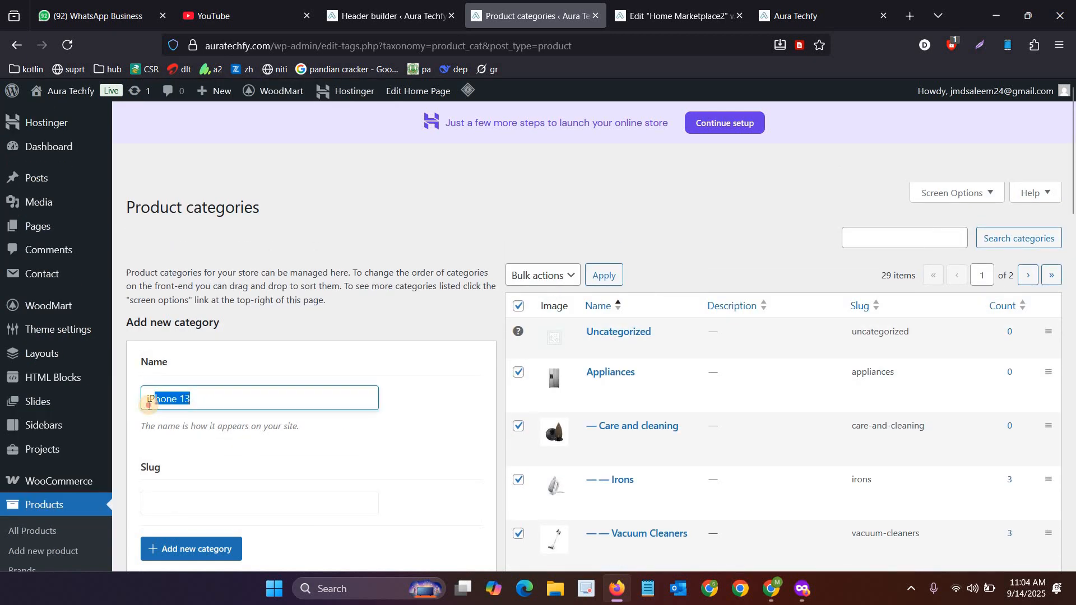
pyautogui.scroll(-4, 192, 381)
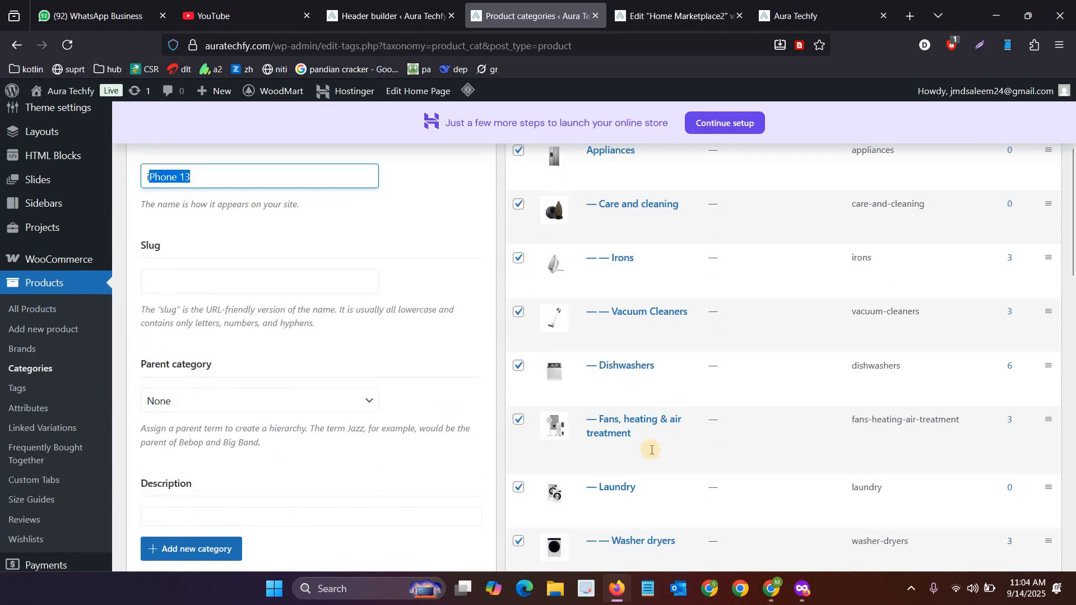
# Step: Review the new iPhone 13 category form's name, slug, parent category choices and description alongside the existing category list
pyautogui.scroll(4, 650, 443)
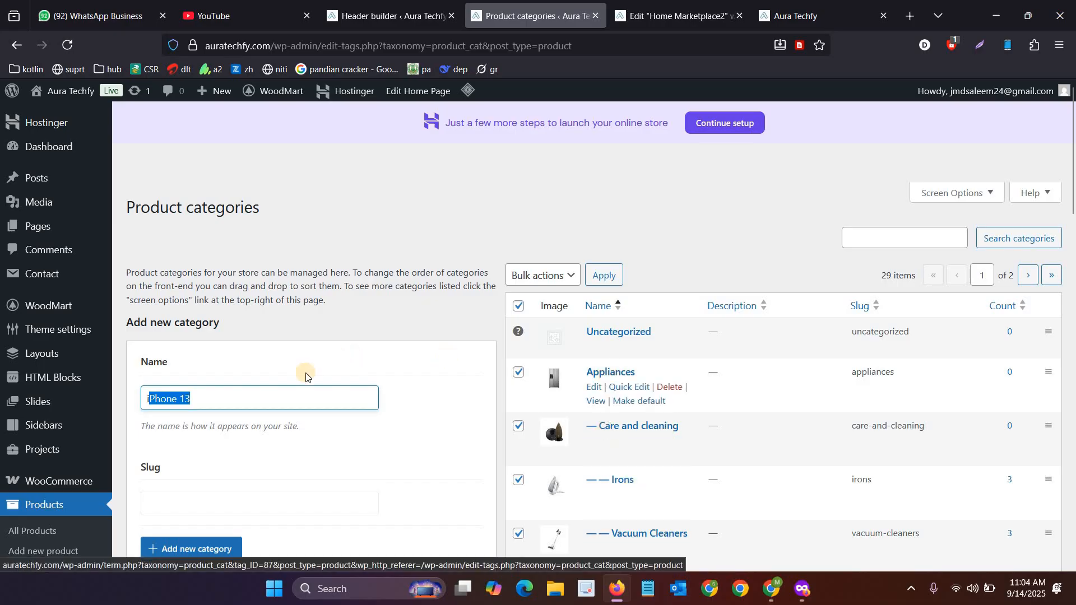
pyautogui.moveTo(223, 399); pyautogui.dragTo(123, 390)
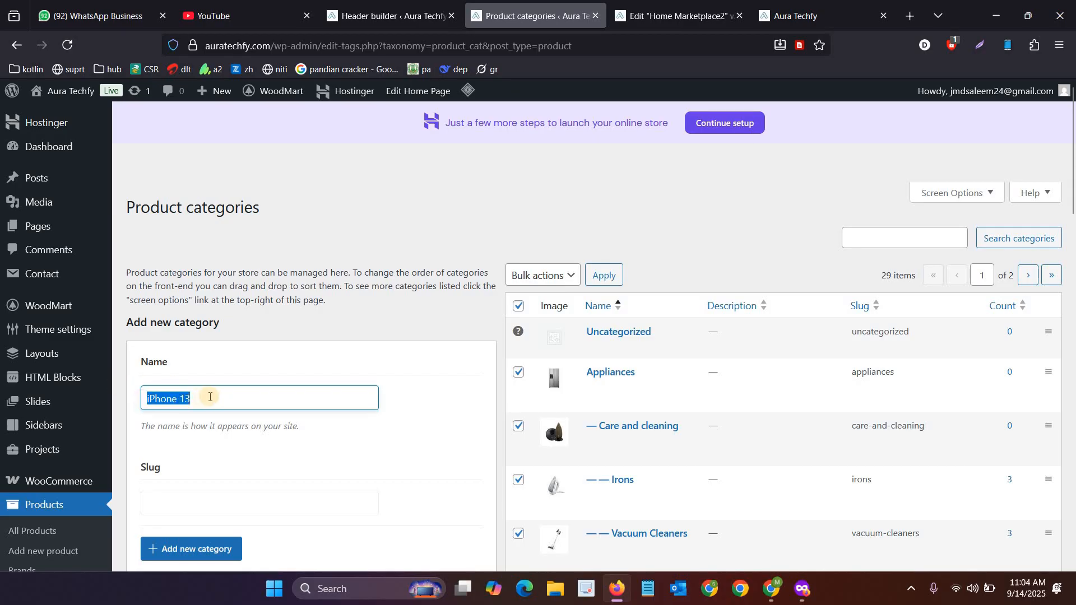
pyautogui.moveTo(210, 397); pyautogui.dragTo(134, 395)
pyautogui.scroll(-5, 335, 424)
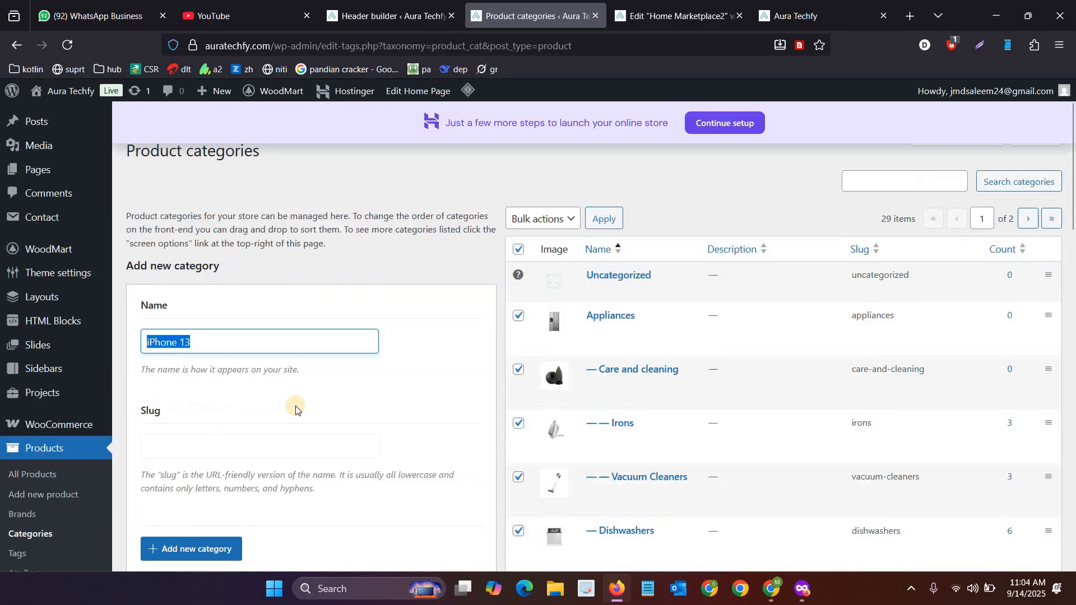
pyautogui.scroll(4, 212, 337)
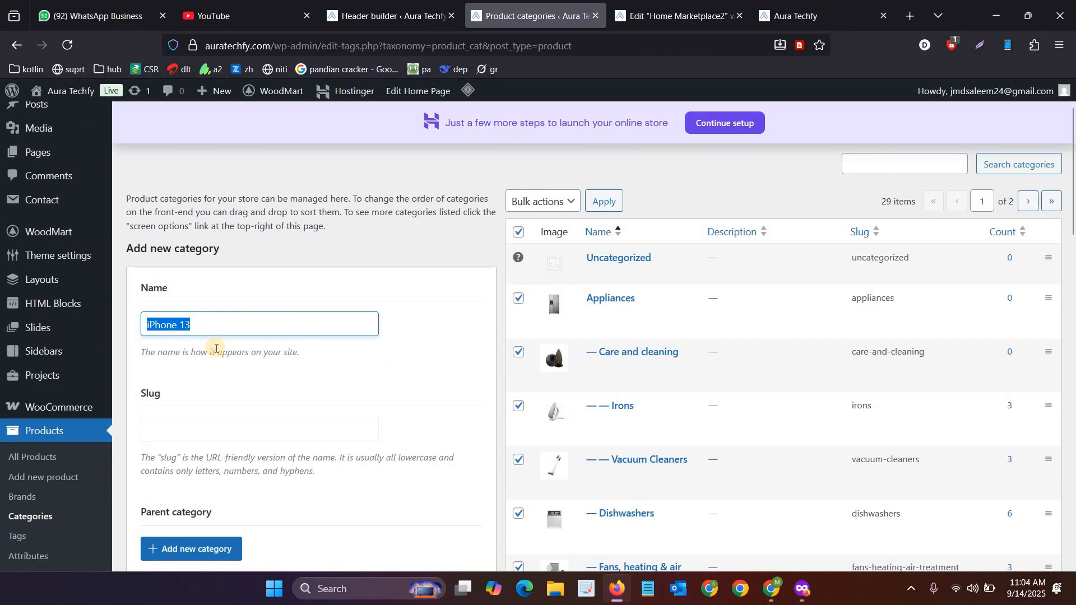
pyautogui.scroll(-4, 212, 355)
pyautogui.click(216, 329)
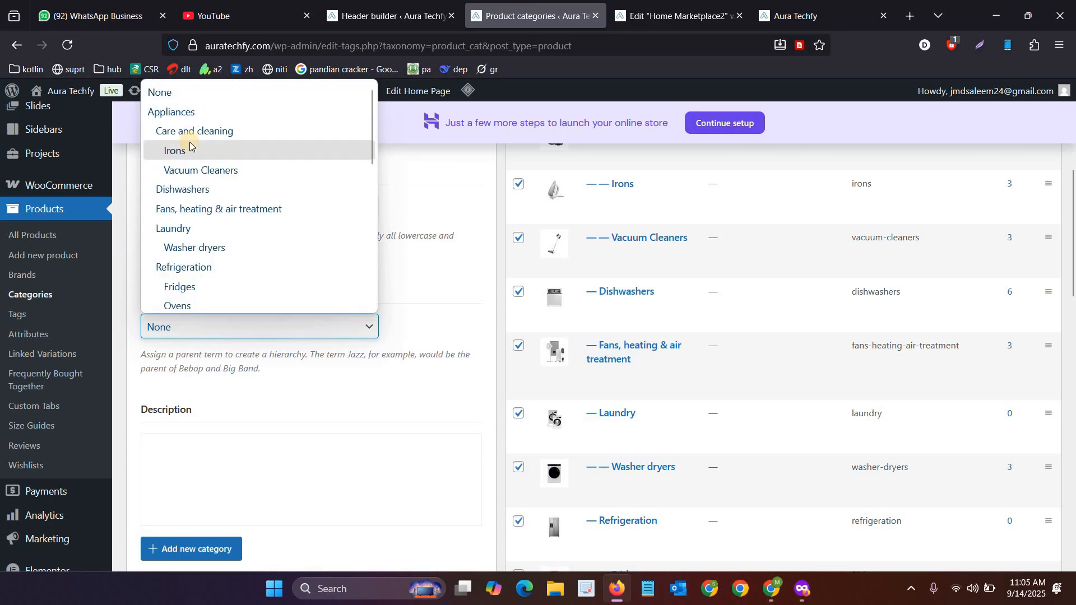
pyautogui.click(222, 491)
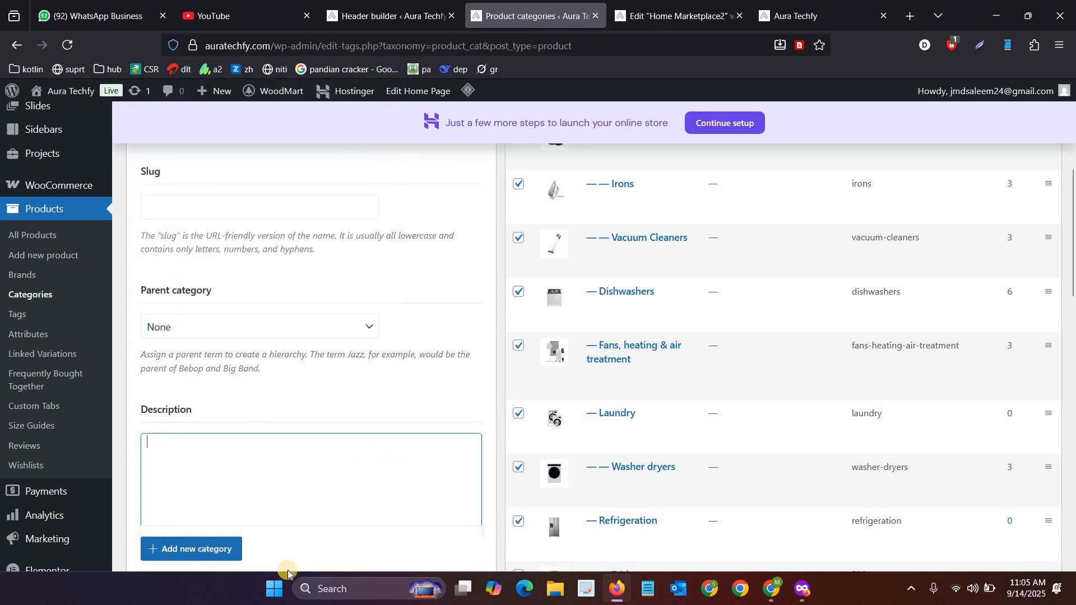
pyautogui.scroll(5, 307, 302)
pyautogui.scroll(-4, 308, 302)
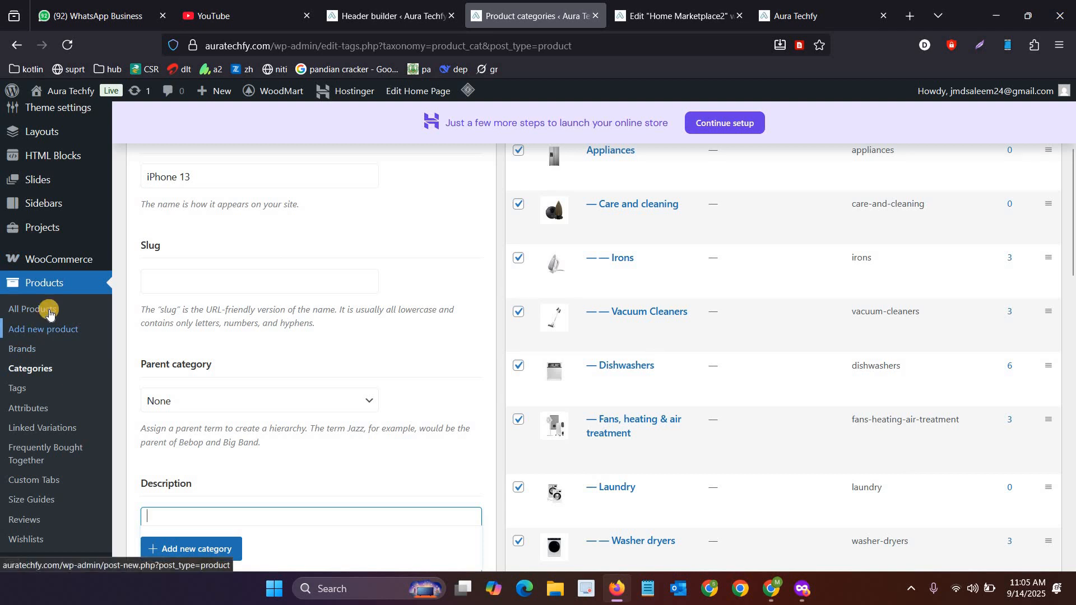
# Step: Start a new product titled dfdf and set its regular price to £333 and sale price to £320
pyautogui.click(41, 335)
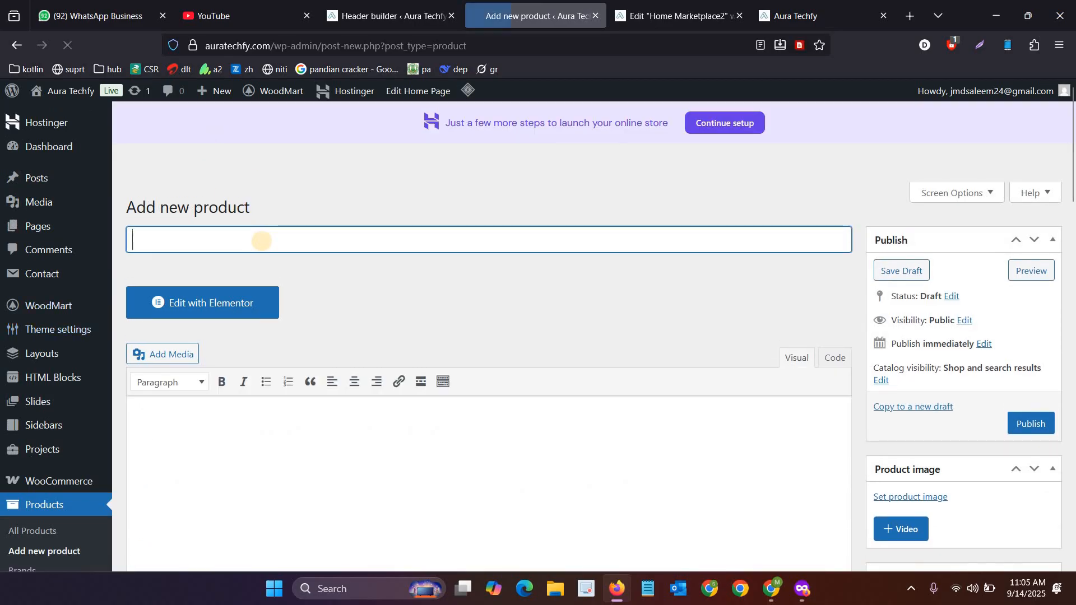
pyautogui.write('dfdf')
pyautogui.scroll(-5, 962, 292)
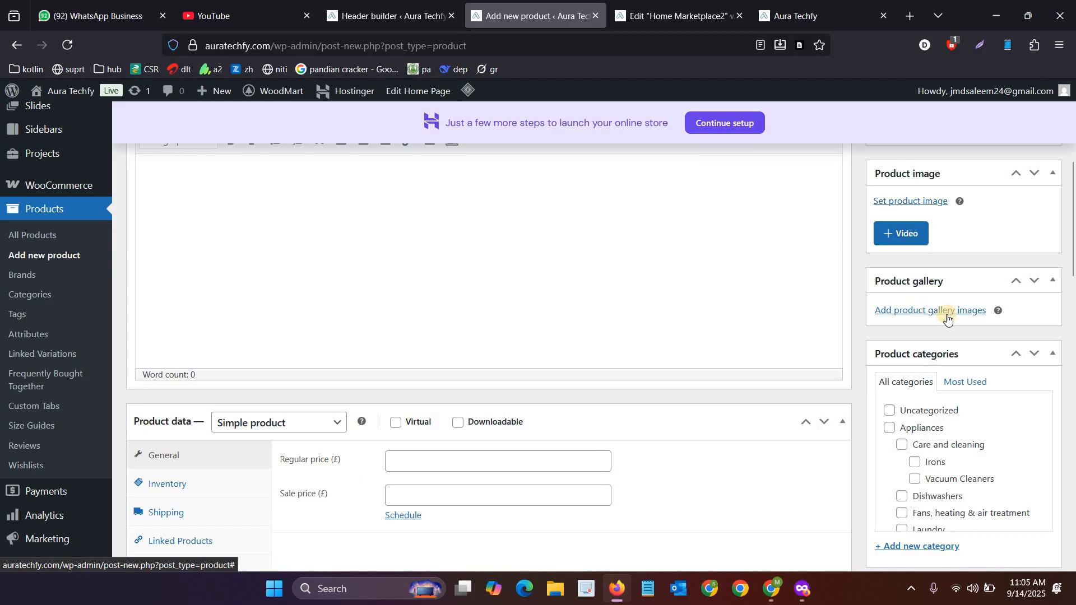
pyautogui.scroll(-1, 949, 314)
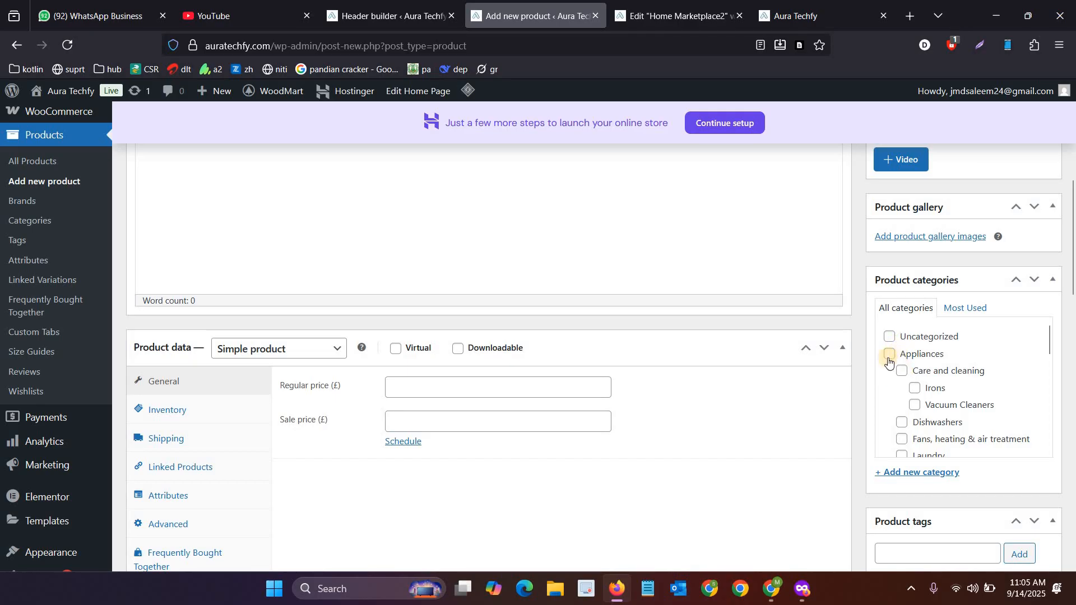
pyautogui.click(448, 393)
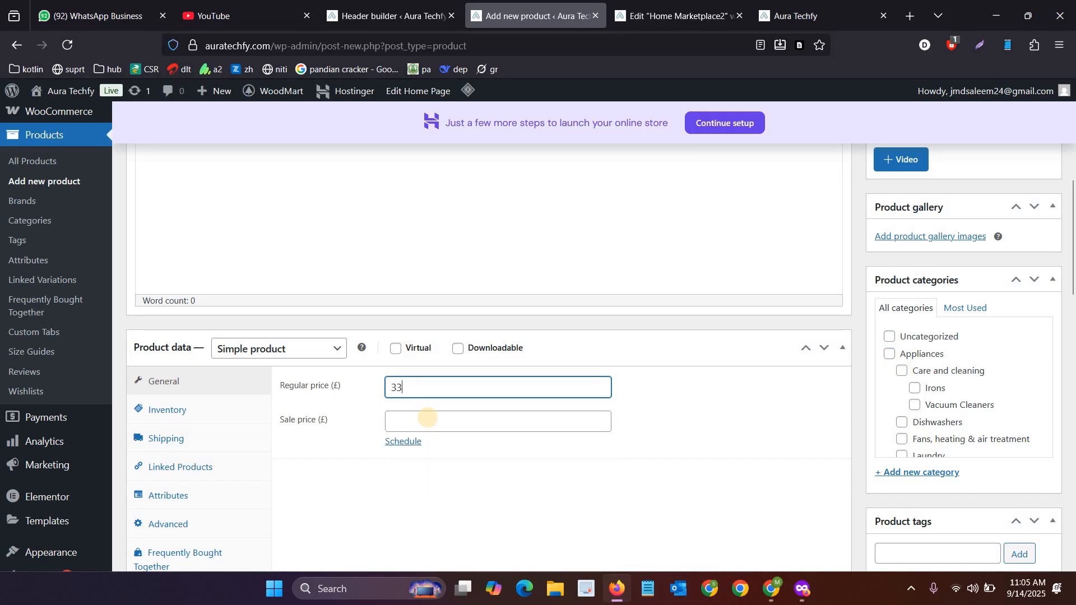
pyautogui.click(428, 418)
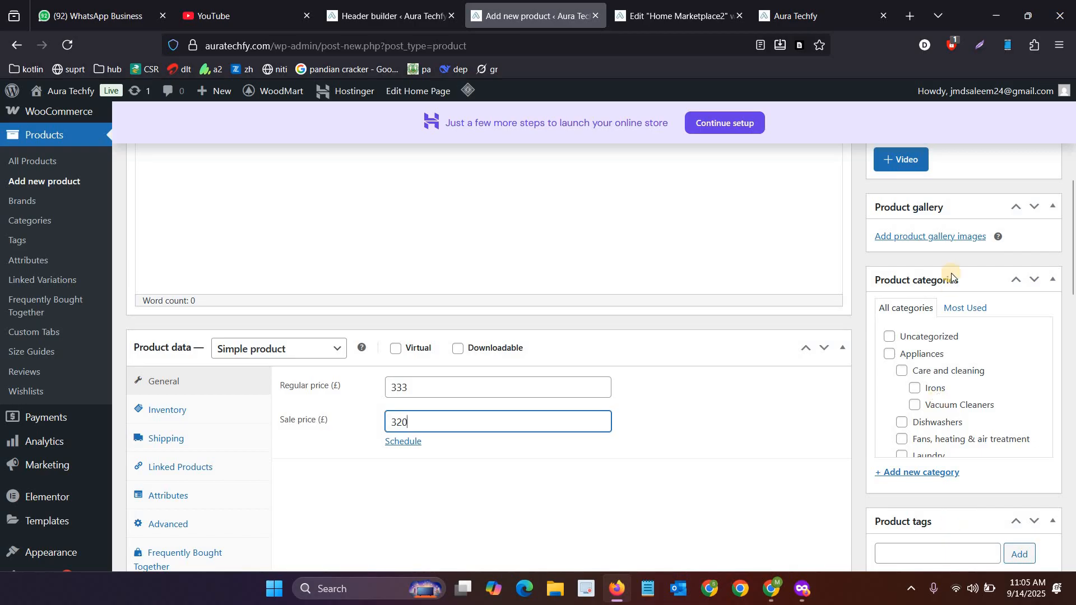
# Step: Review the new product form's categories, tags, brands, slug and short description sections, including a brief check of the page editor
pyautogui.scroll(-4, 930, 297)
pyautogui.scroll(-3, 930, 501)
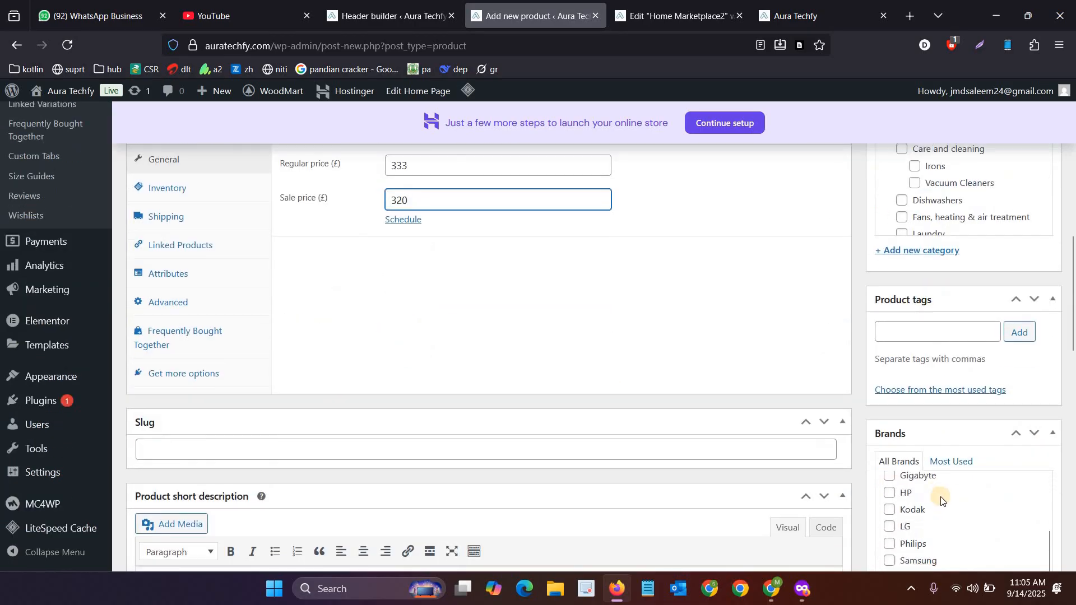
pyautogui.scroll(-3, 942, 506)
pyautogui.scroll(3, 947, 428)
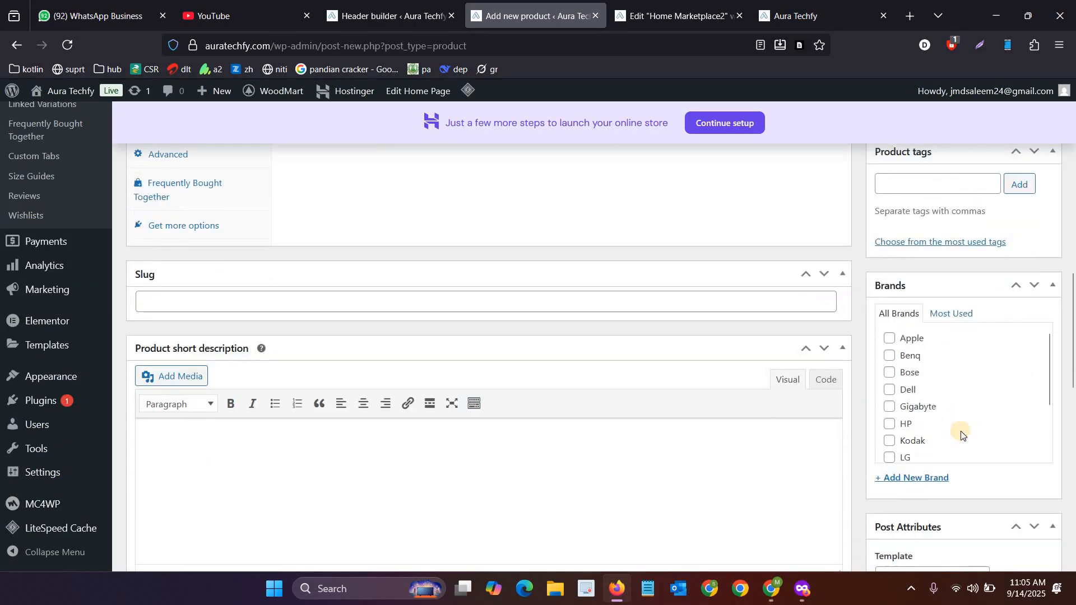
pyautogui.scroll(5, 61, 380)
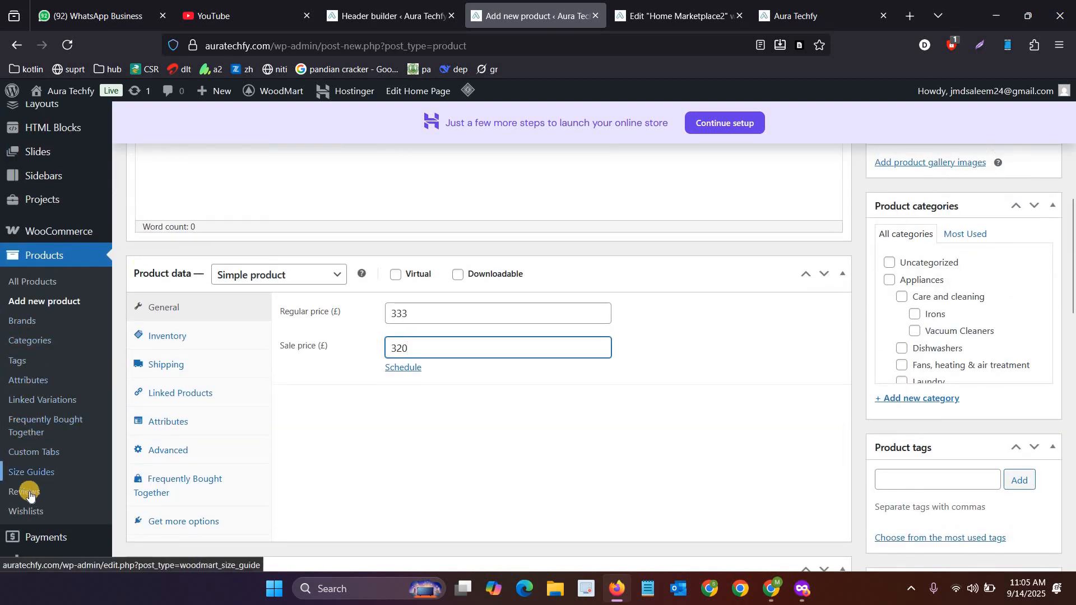
pyautogui.scroll(-10, 957, 547)
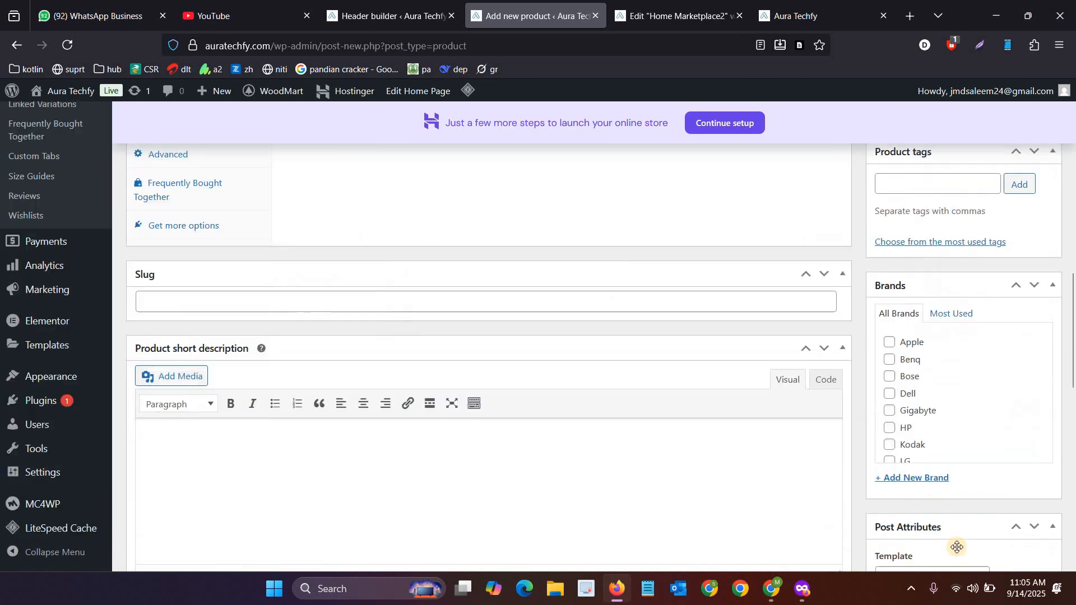
pyautogui.scroll(16, 682, 466)
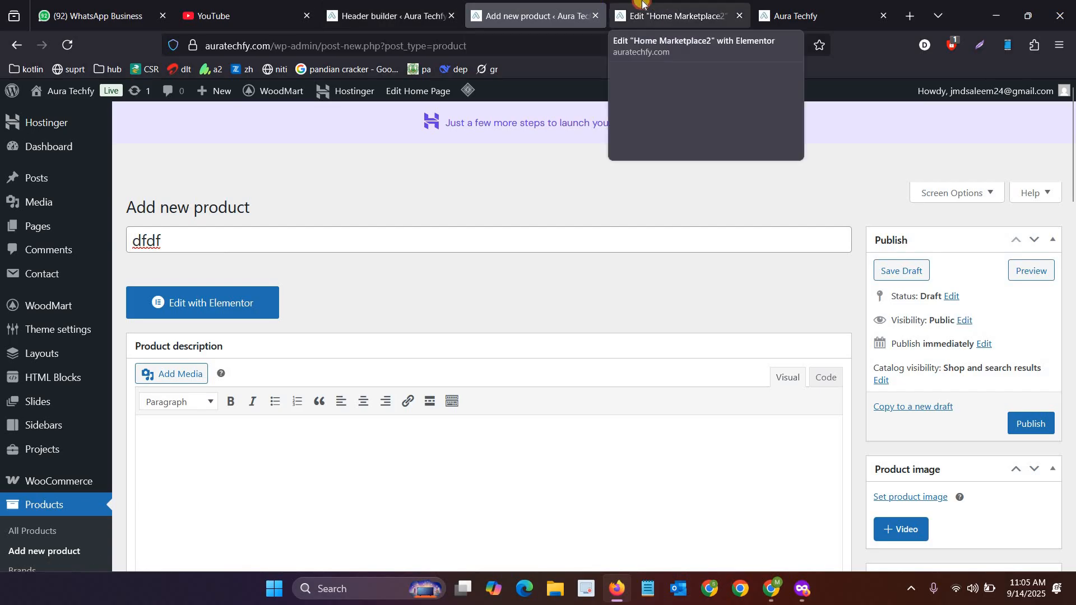
pyautogui.click(658, 7)
pyautogui.click(532, 16)
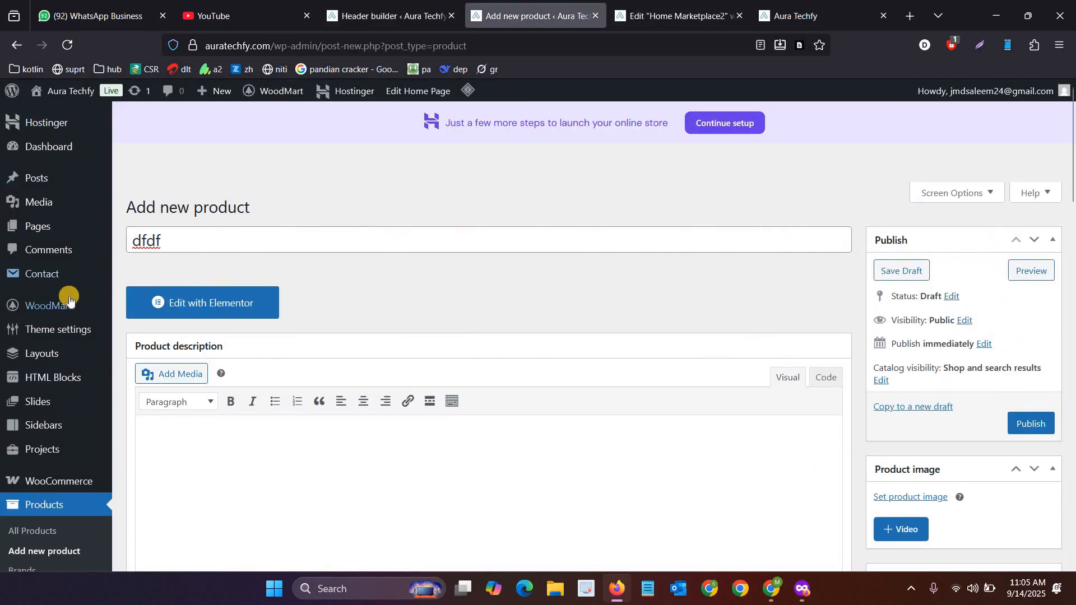
# Step: Open the WoodMart theme settings and browse the Layout, Styles and colors, Shop and Product archive options
pyautogui.moveTo(94, 328)
pyautogui.click(170, 127)
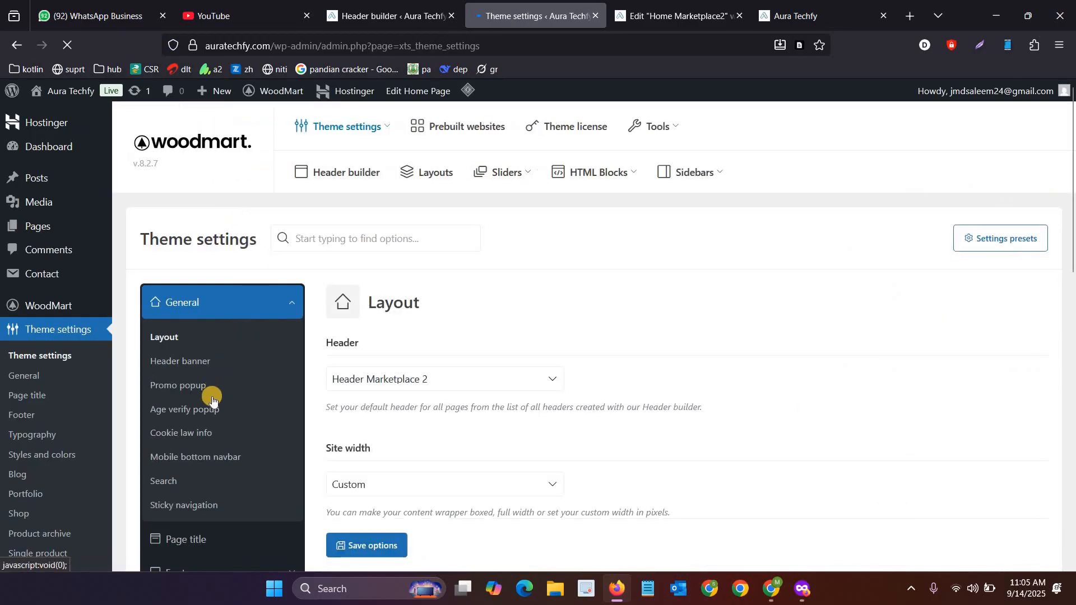
pyautogui.scroll(-4, 210, 390)
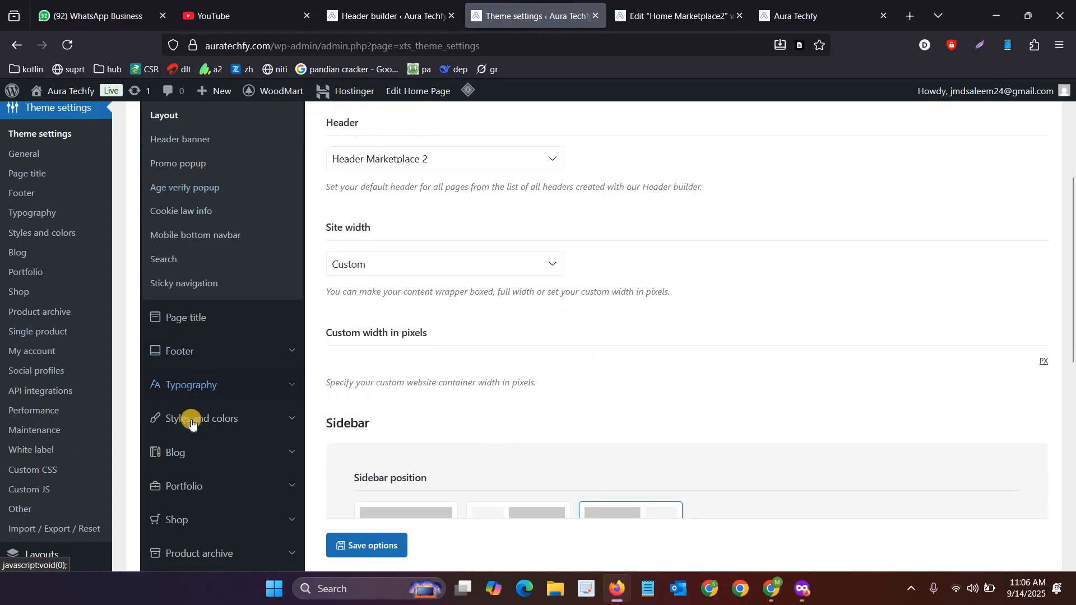
pyautogui.click(226, 421)
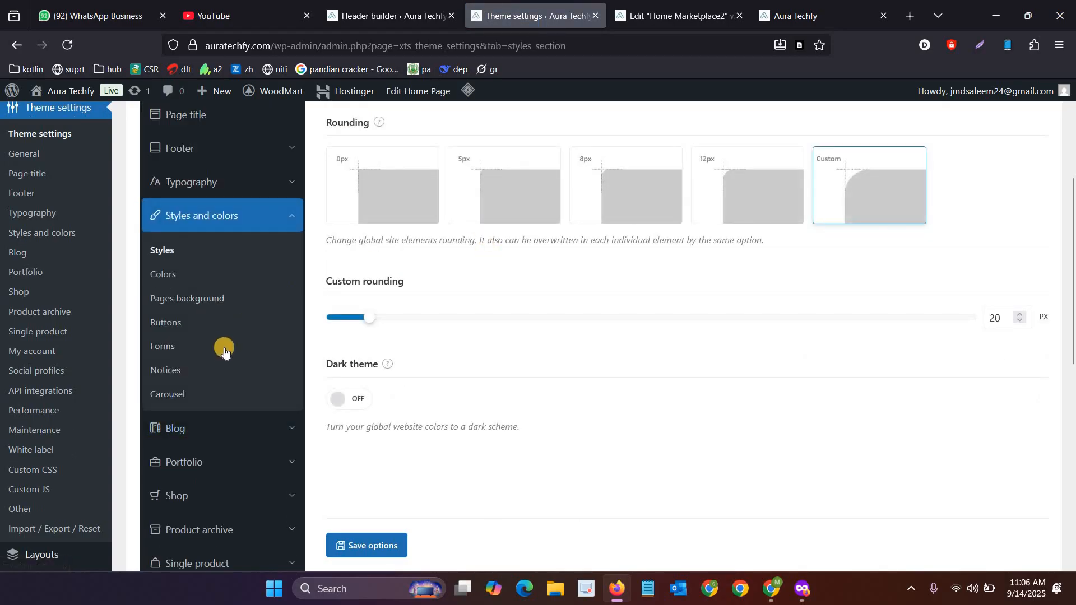
pyautogui.scroll(-5, 219, 314)
pyautogui.click(208, 272)
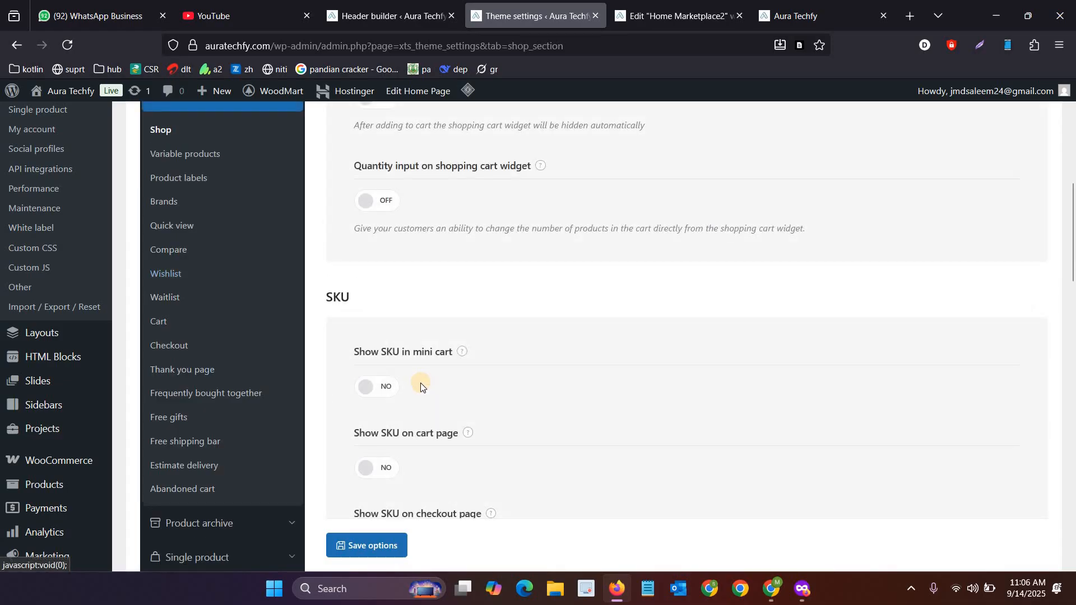
pyautogui.scroll(-5, 420, 386)
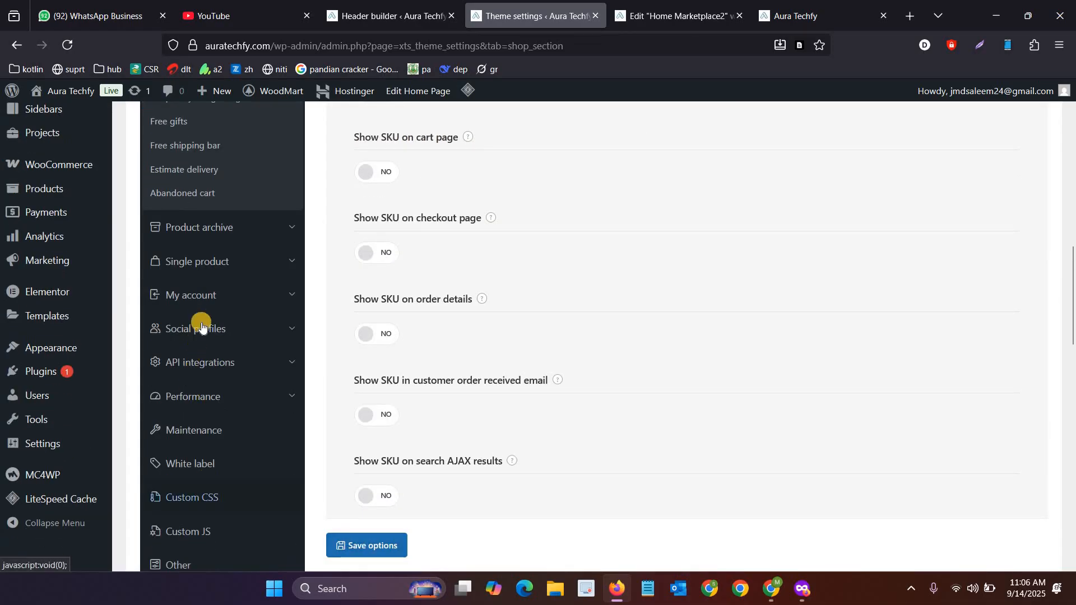
pyautogui.click(222, 244)
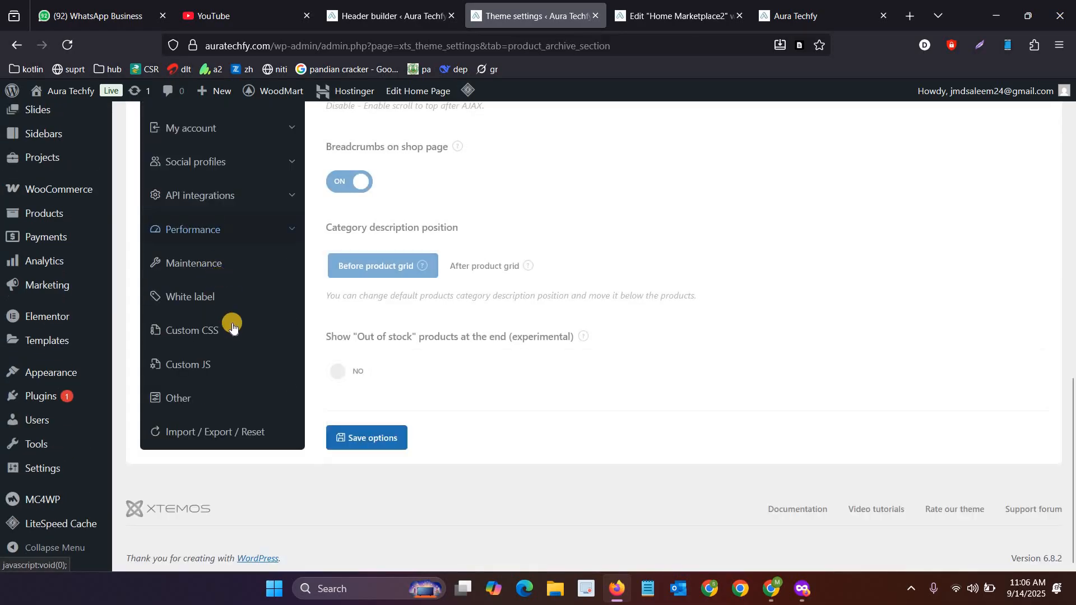
# Step: Switch to the Home Marketplace2 page in Elementor and look over its sections from the lower banners up to the header
pyautogui.hotkey('ctrl', 'Tab')
pyautogui.scroll(20, 553, 381)
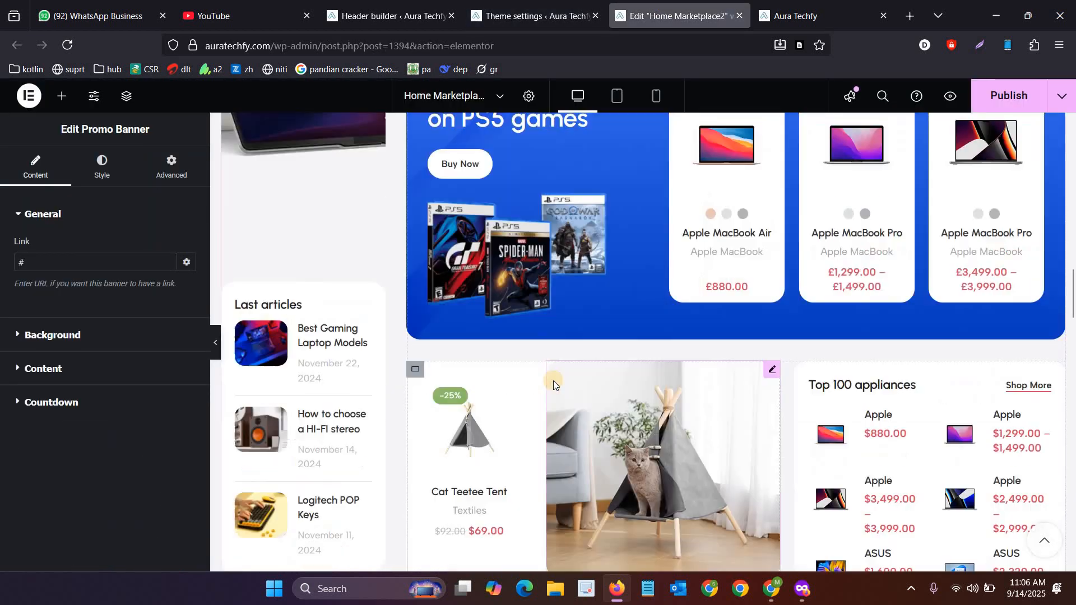
pyautogui.scroll(3, 545, 387)
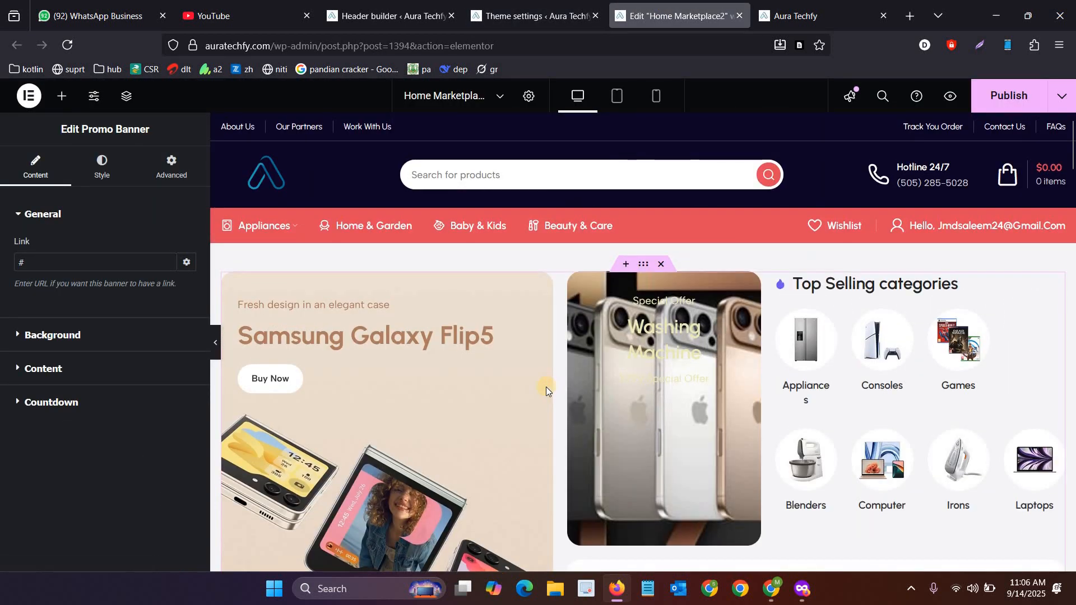
pyautogui.scroll(-5, 546, 386)
pyautogui.scroll(5, 546, 387)
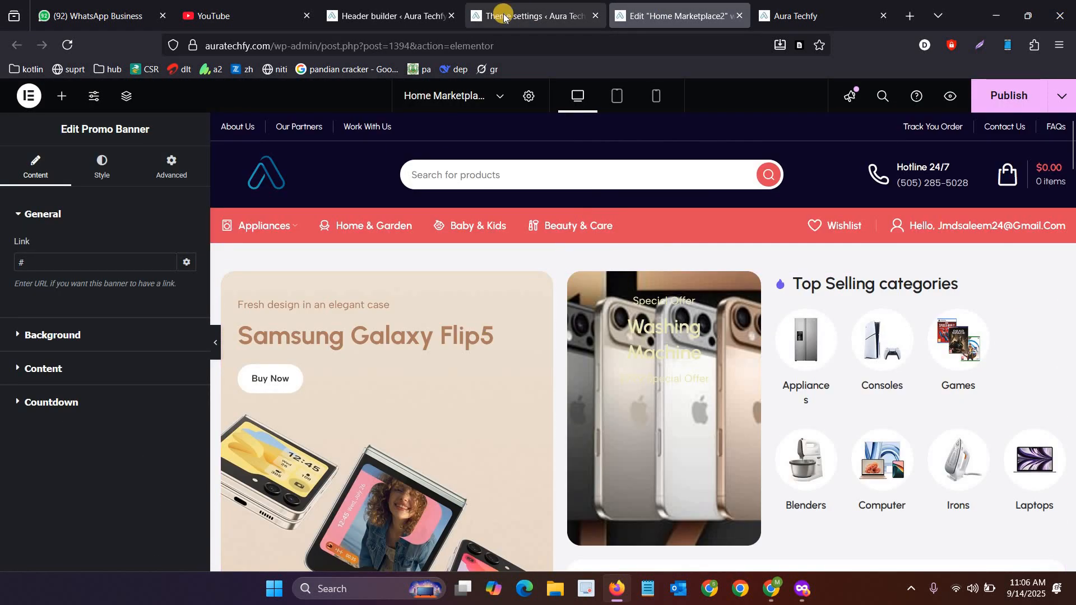
# Step: Close the header builder's Configure Menu settings dialog, then leave the builder for the store's full product list
pyautogui.click(386, 16)
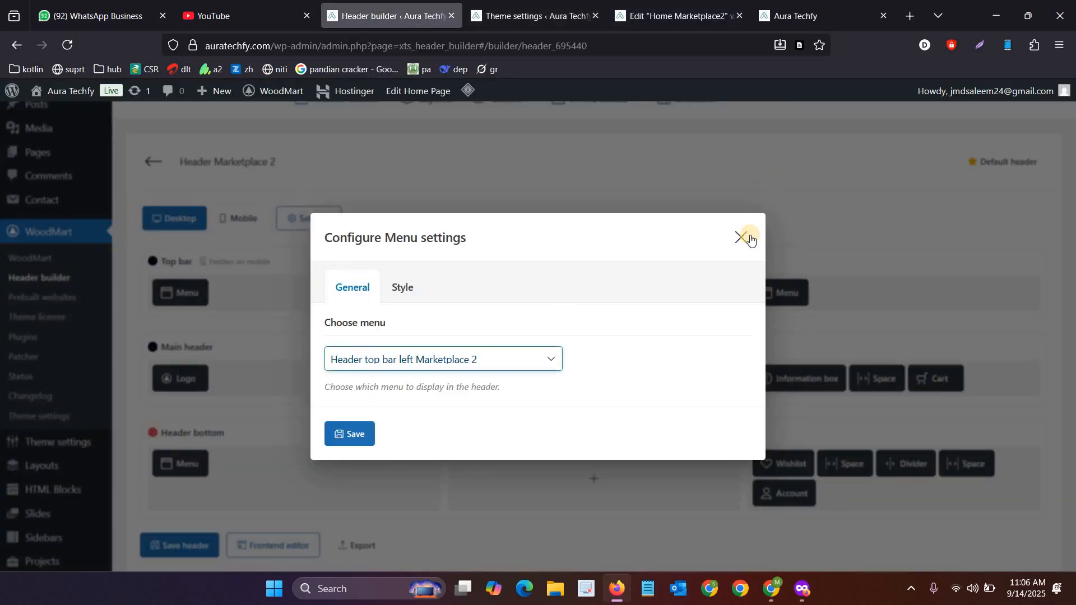
pyautogui.click(229, 258)
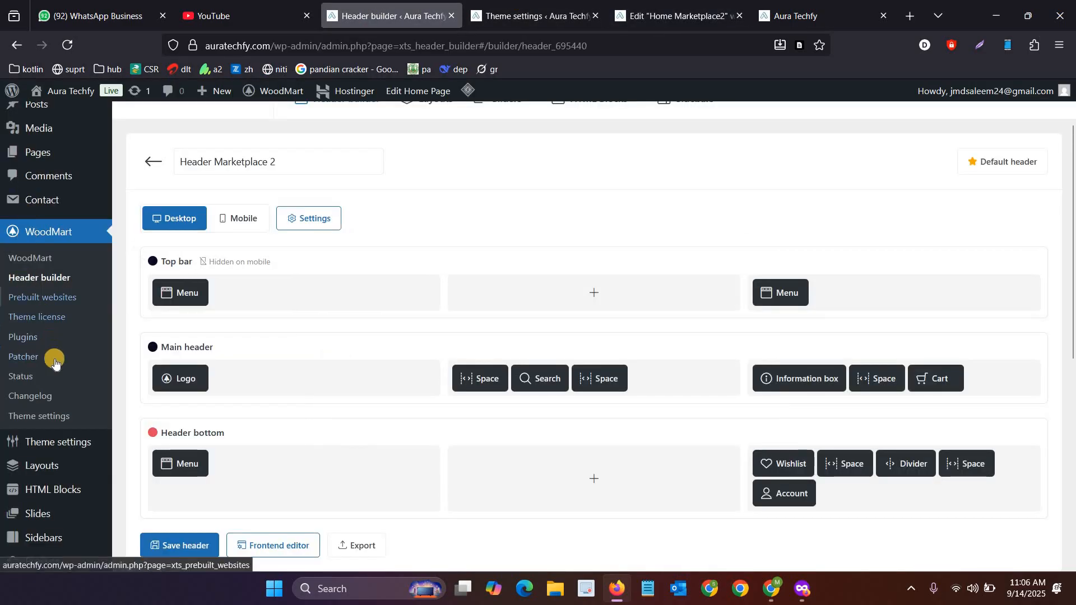
pyautogui.scroll(-4, 49, 421)
pyautogui.click(25, 395)
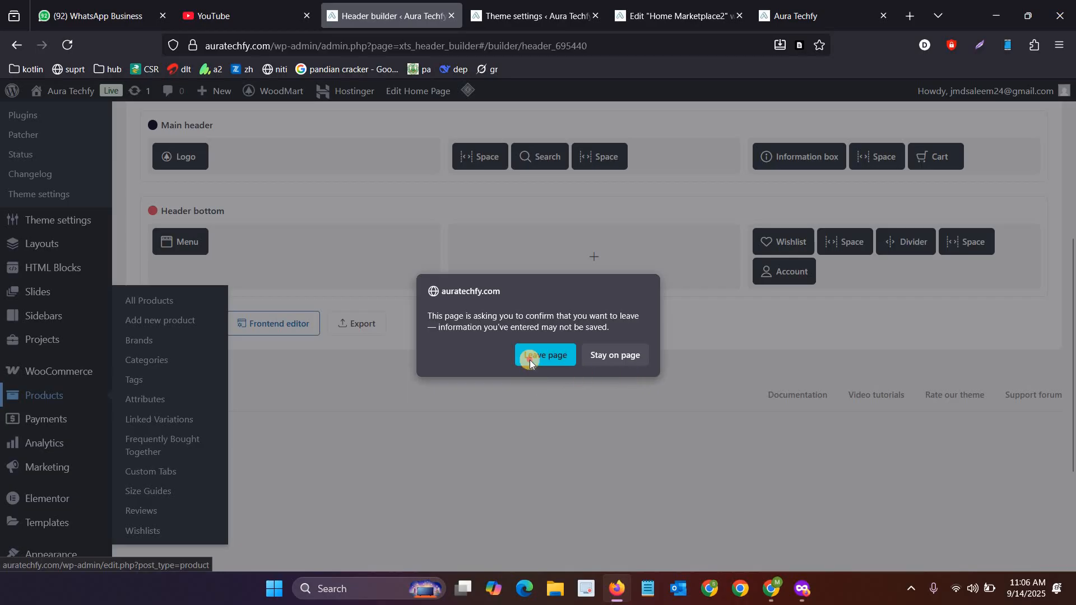
pyautogui.click(530, 359)
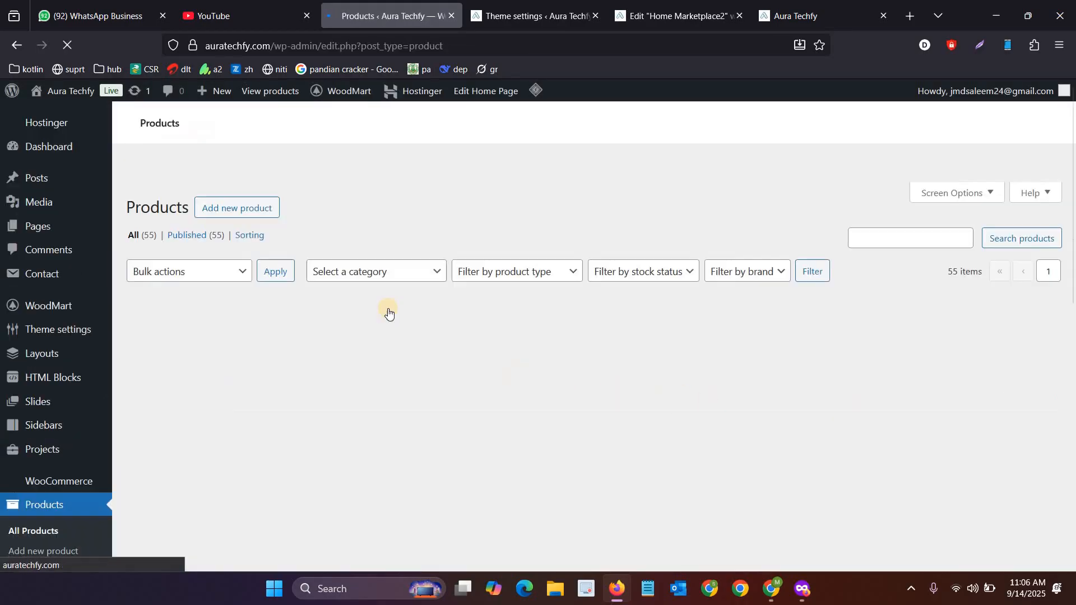
# Step: Select all products on the current list page and choose Move to Trash as the bulk action
pyautogui.click(147, 272)
pyautogui.click(164, 334)
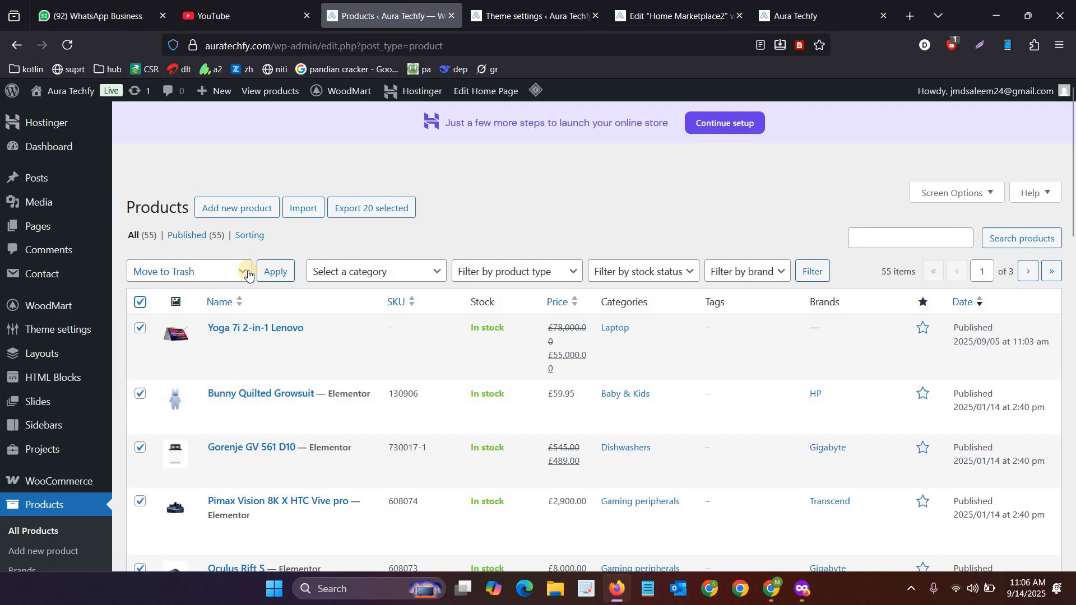
# Step: Return to the Home Marketplace2 page in Elementor and examine the top banner container and its delete control
pyautogui.click(719, 7)
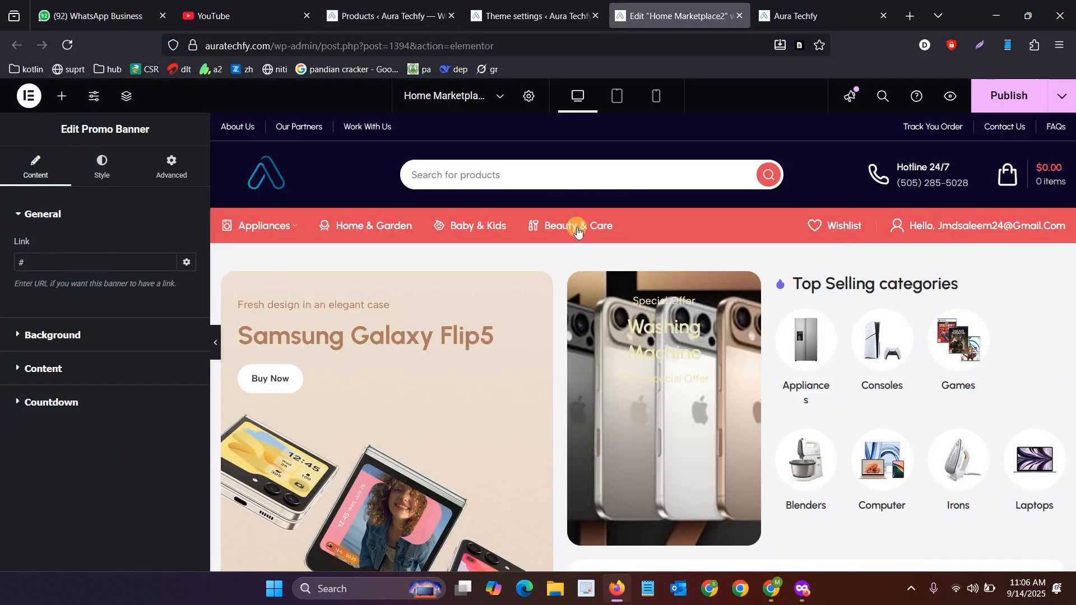
pyautogui.moveTo(662, 269)
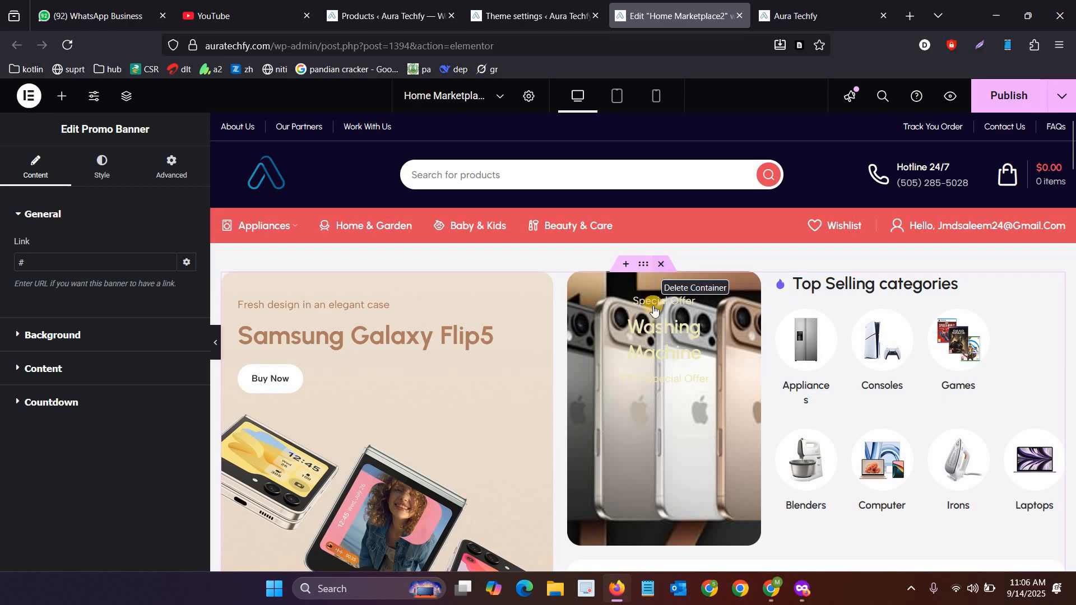
pyautogui.scroll(-5, 647, 364)
pyautogui.scroll(4, 644, 348)
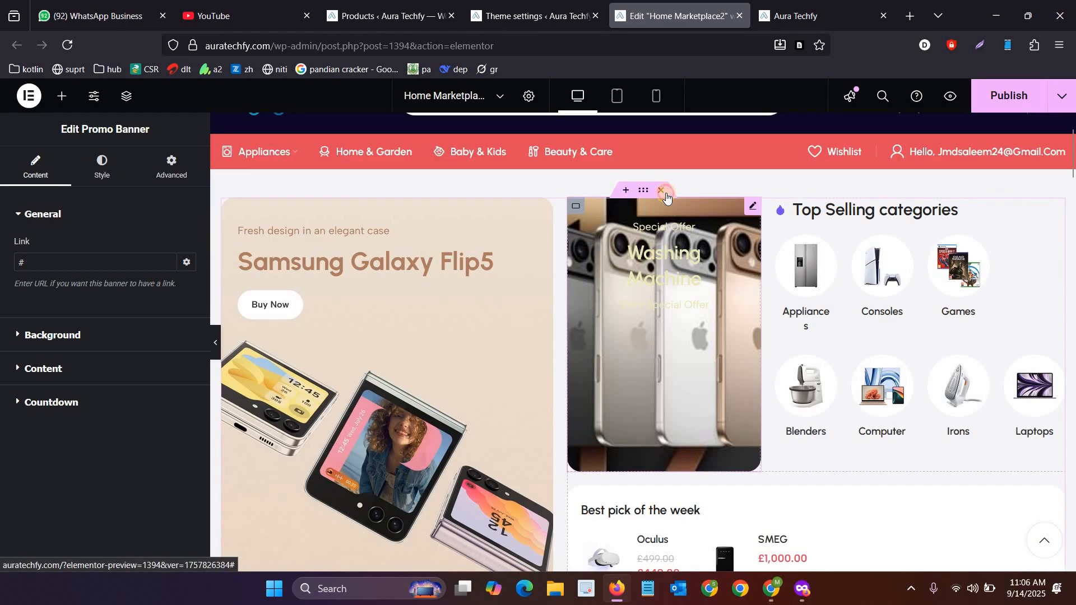
# Step: Delete all content sections of the Home Marketplace2 page, from the top banner container down to the last product section
pyautogui.click(661, 191)
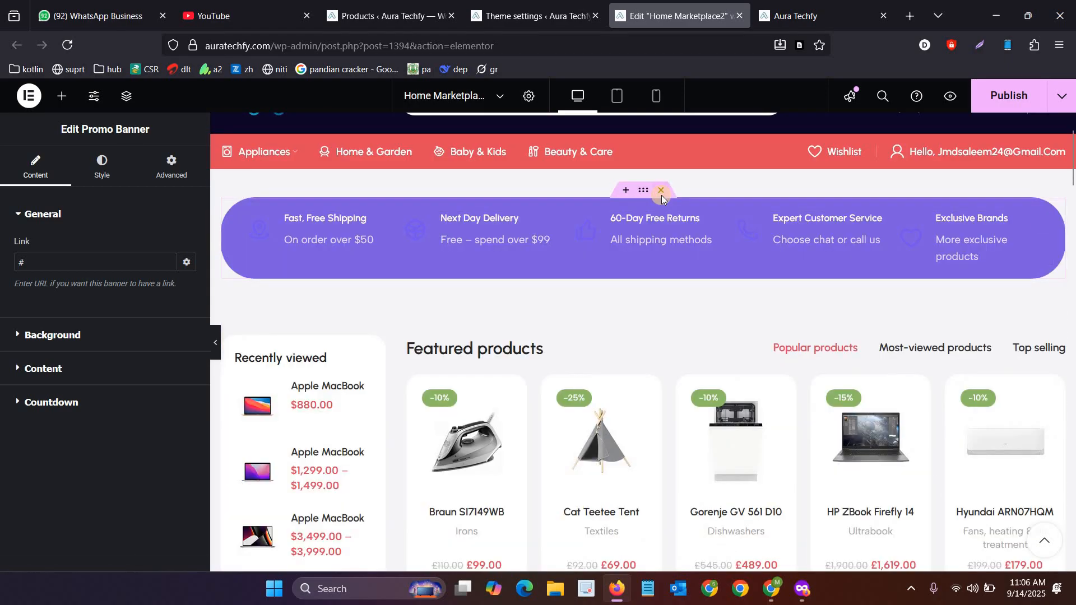
pyautogui.click(661, 191)
pyautogui.click(661, 190)
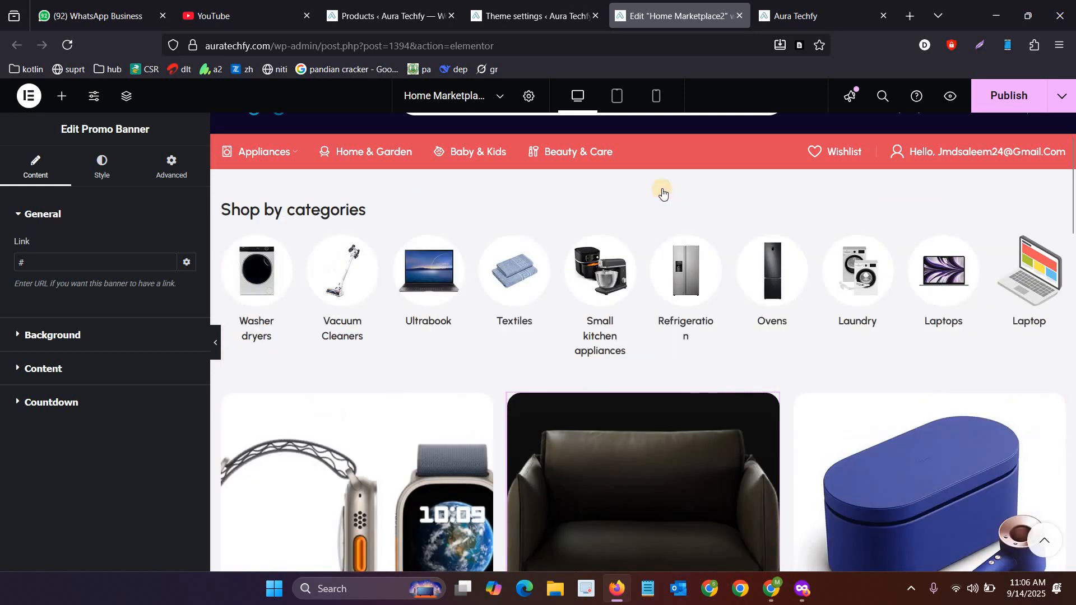
pyautogui.click(661, 190)
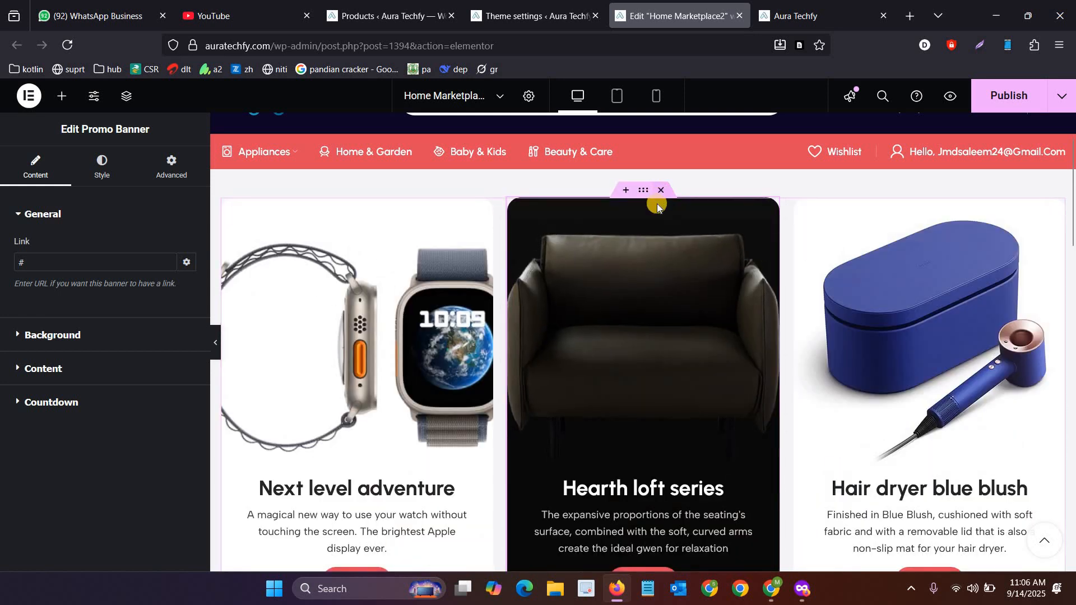
pyautogui.click(660, 191)
pyautogui.click(660, 191)
pyautogui.scroll(-5, 842, 477)
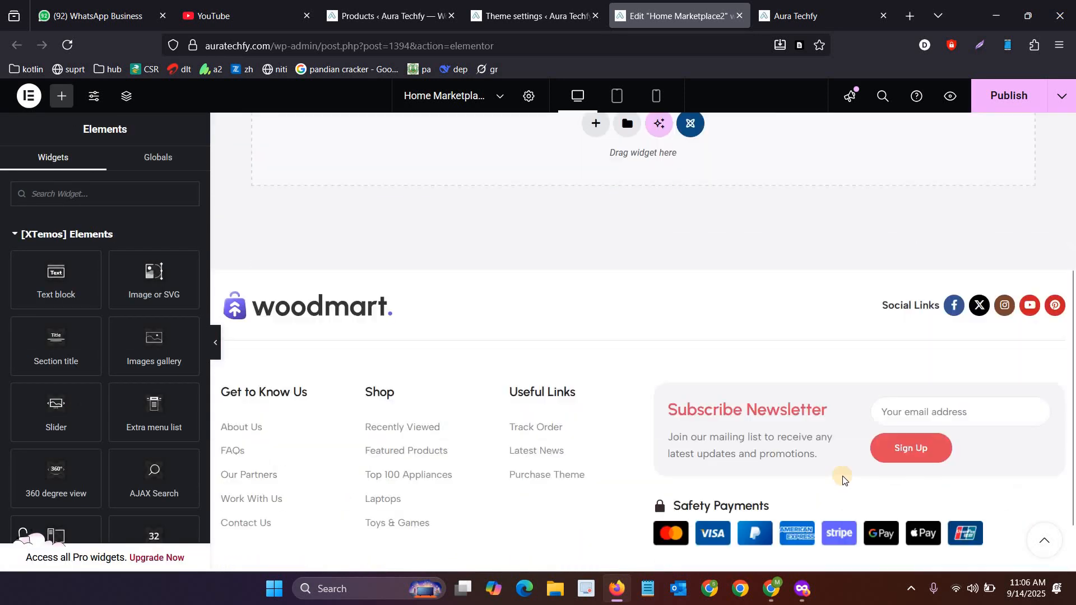
pyautogui.scroll(6, 851, 483)
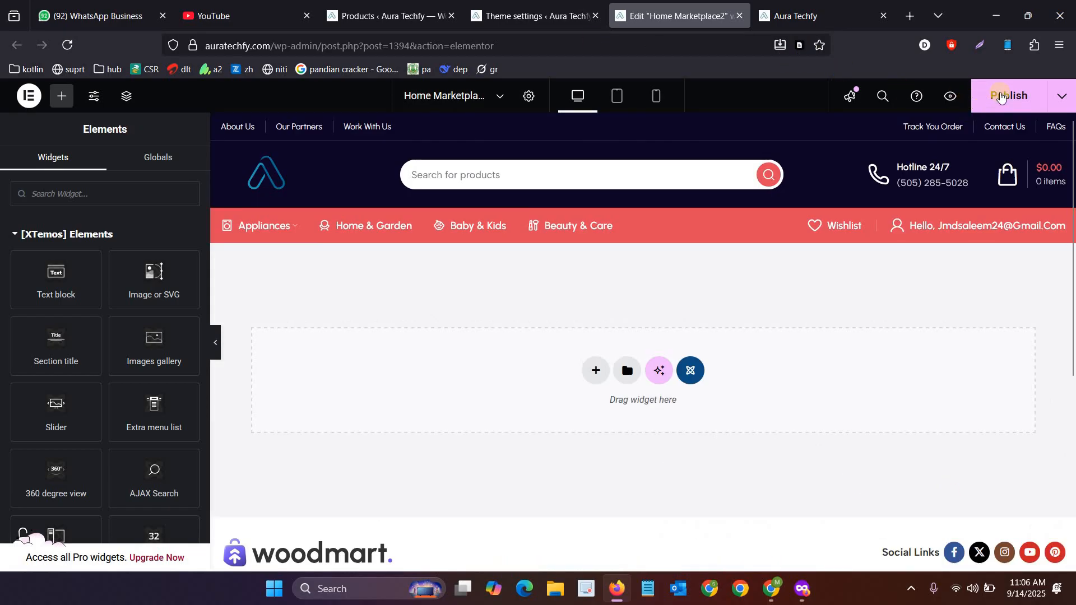
# Step: Switch to the live store homepage and look it over from the top banners to the Featured products section
pyautogui.click(1001, 96)
pyautogui.click(786, 5)
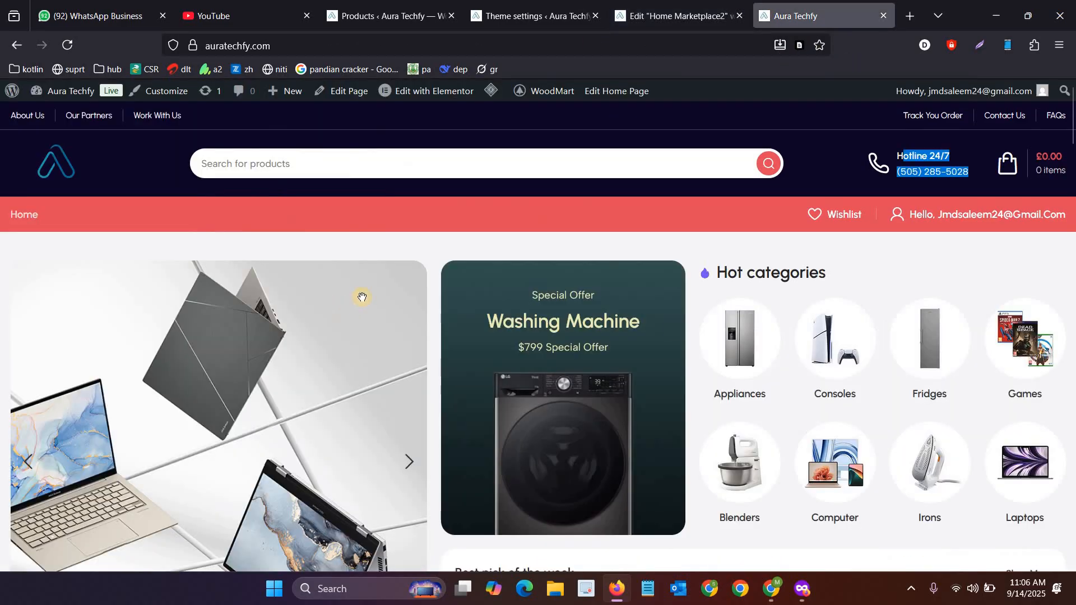
pyautogui.scroll(-10, 638, 337)
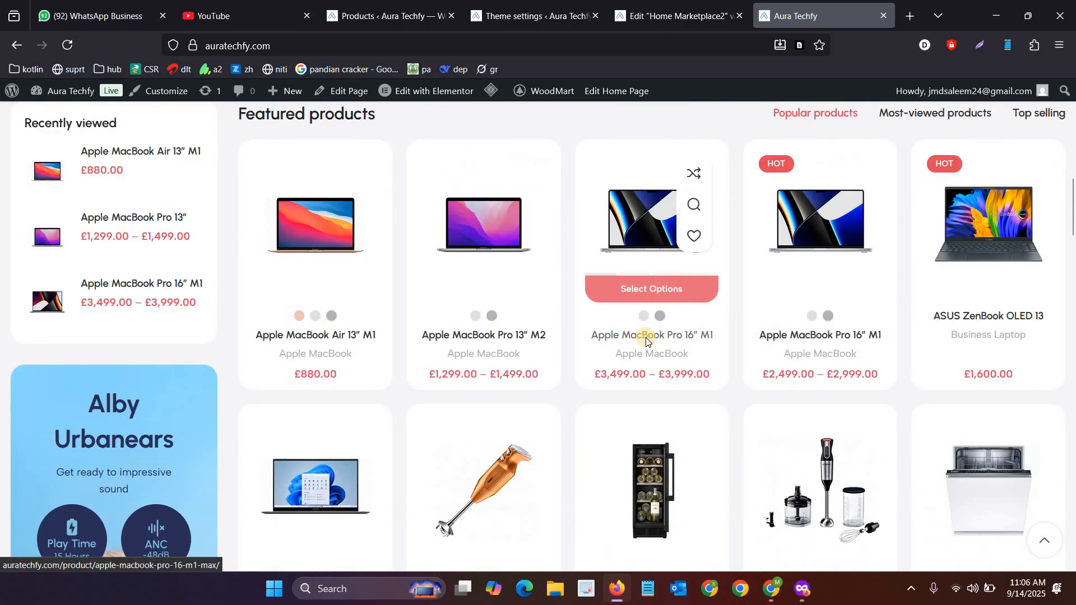
pyautogui.scroll(5, 645, 337)
pyautogui.scroll(5, 645, 337)
# Step: Return to the Home Marketplace2 editor and close it, discarding the unsaved changes
pyautogui.click(729, 19)
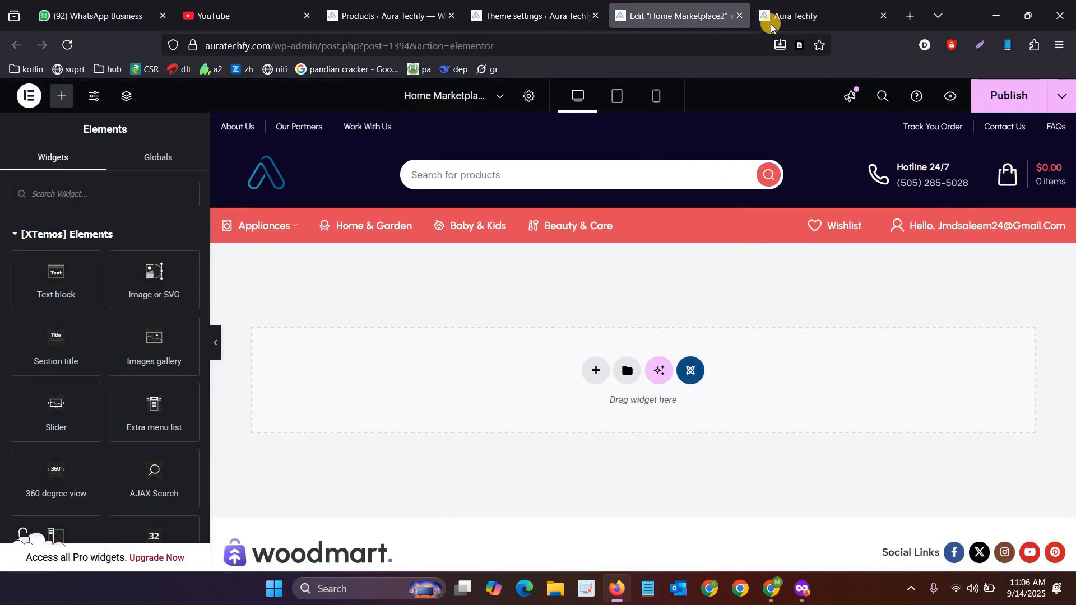
pyautogui.click(740, 15)
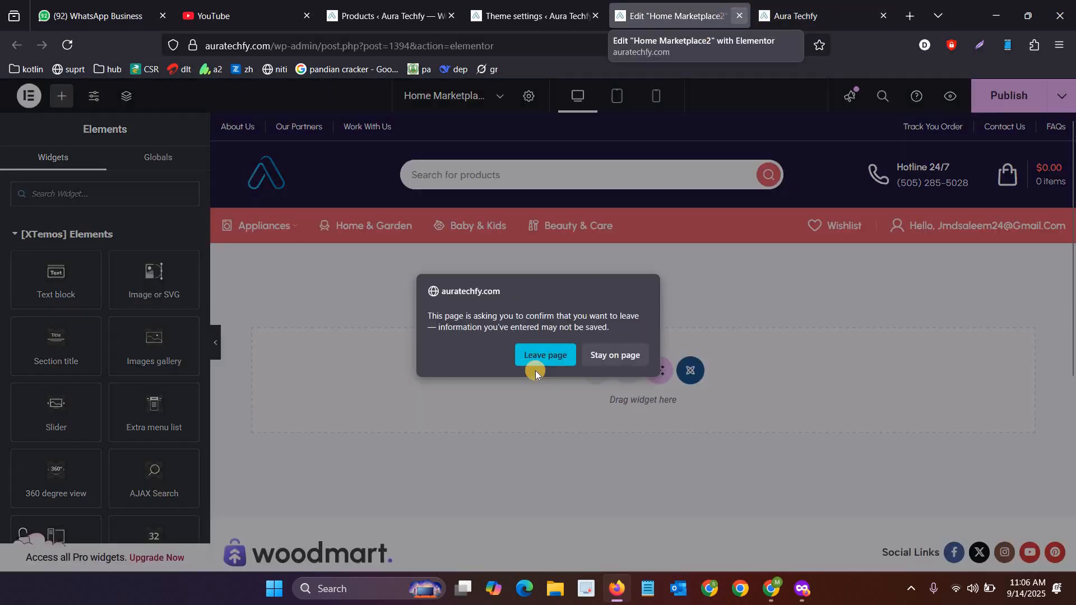
pyautogui.click(551, 355)
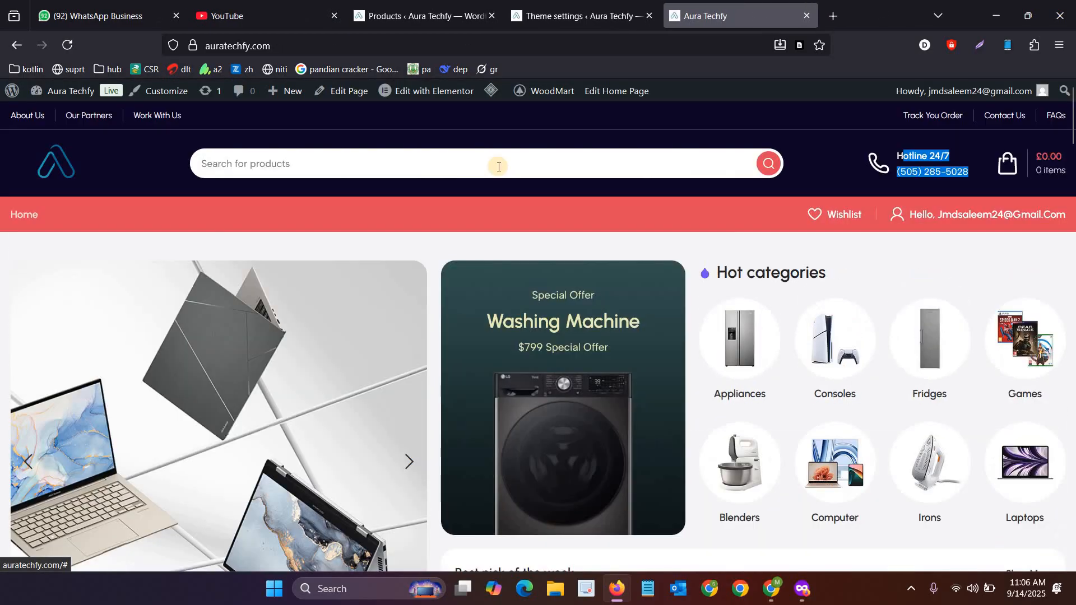
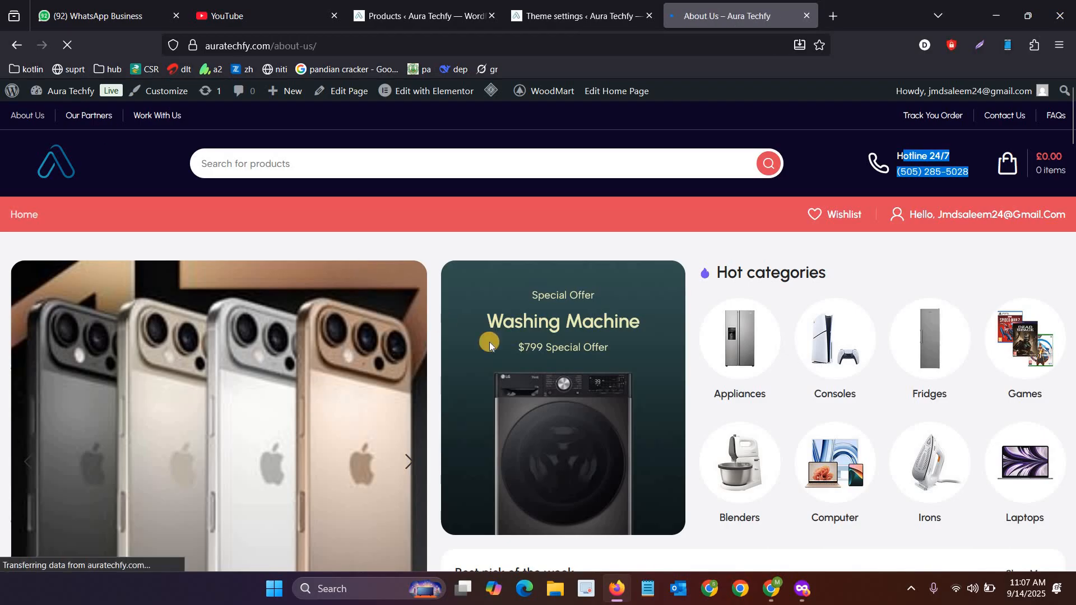
# Step: Look over the live About Us page, then open the About Us page in Elementor from the WordPress page list
pyautogui.scroll(-5, 603, 348)
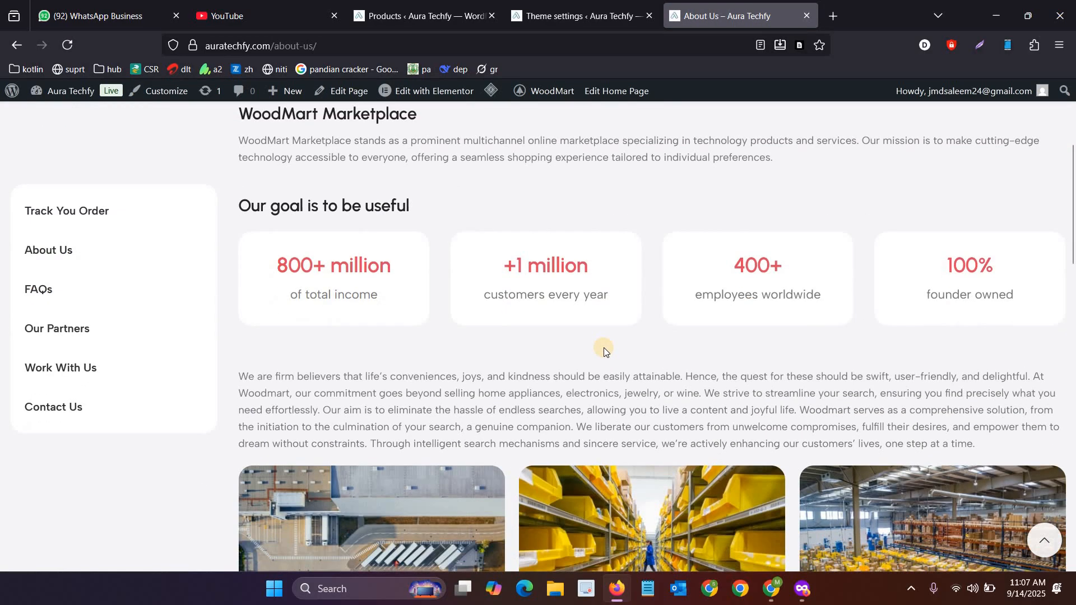
pyautogui.scroll(3, 426, 224)
pyautogui.click(417, 16)
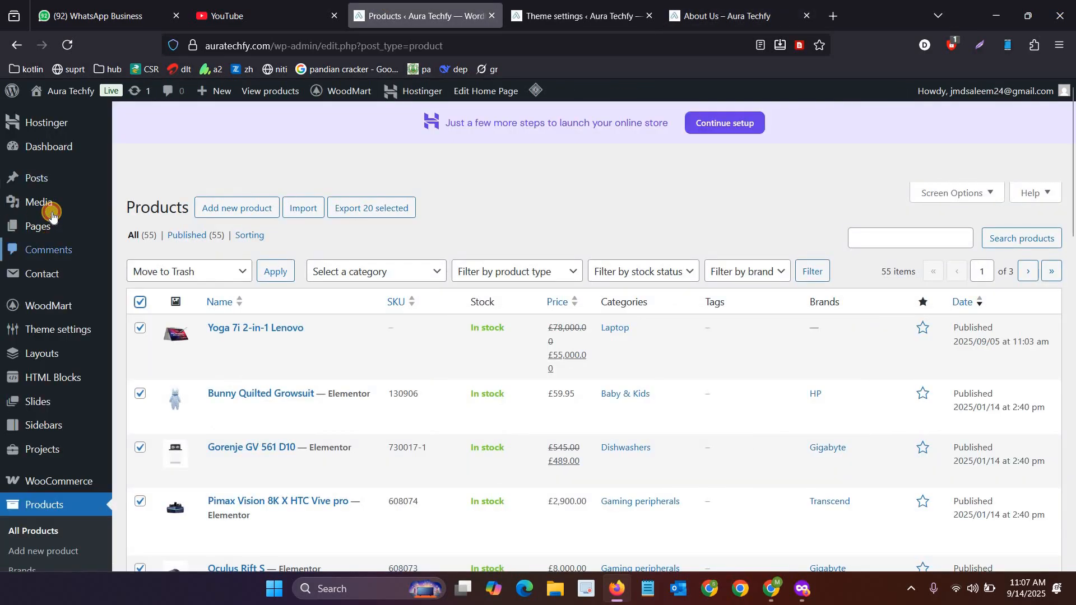
pyautogui.click(52, 230)
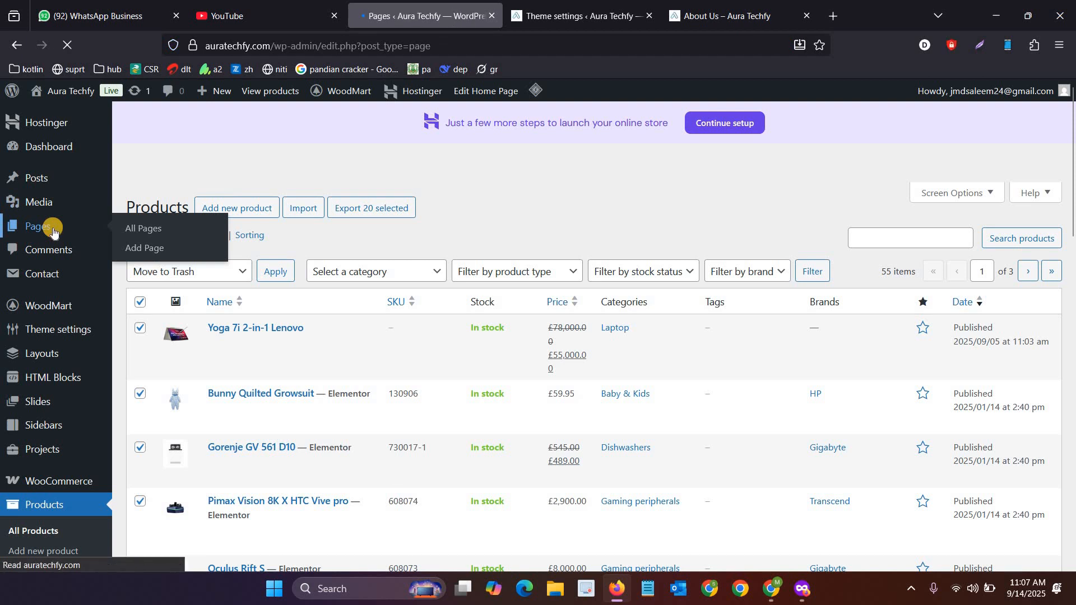
pyautogui.scroll(-2, 292, 291)
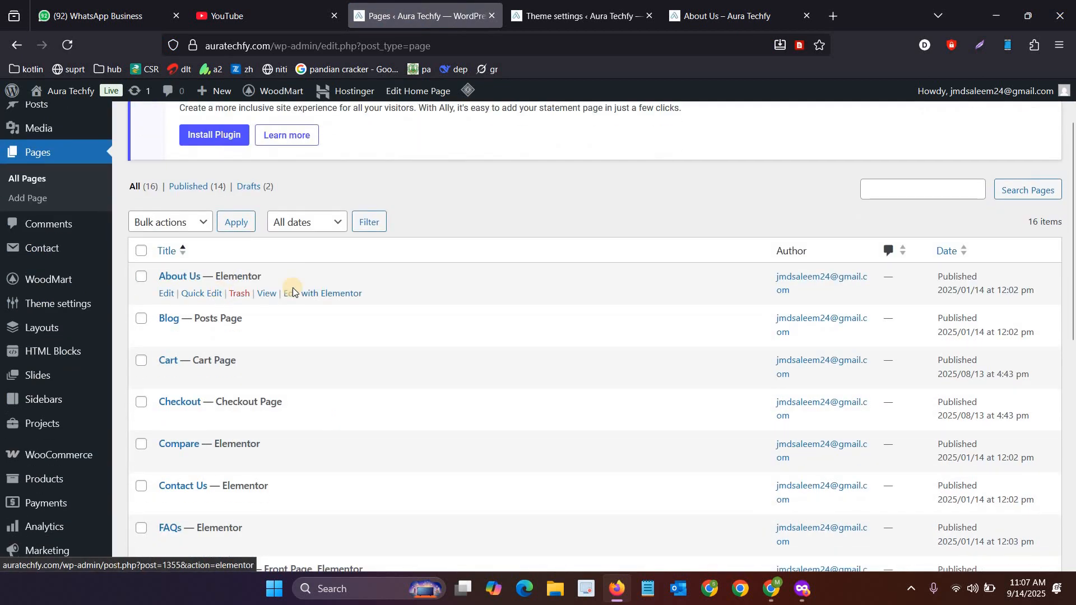
pyautogui.click(332, 296)
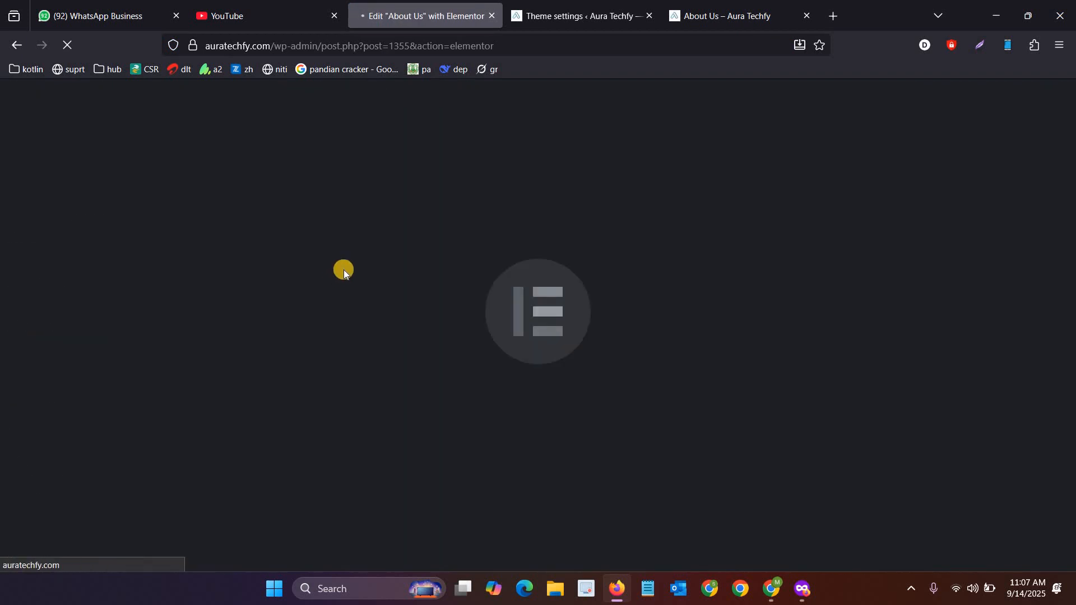
pyautogui.click(705, 6)
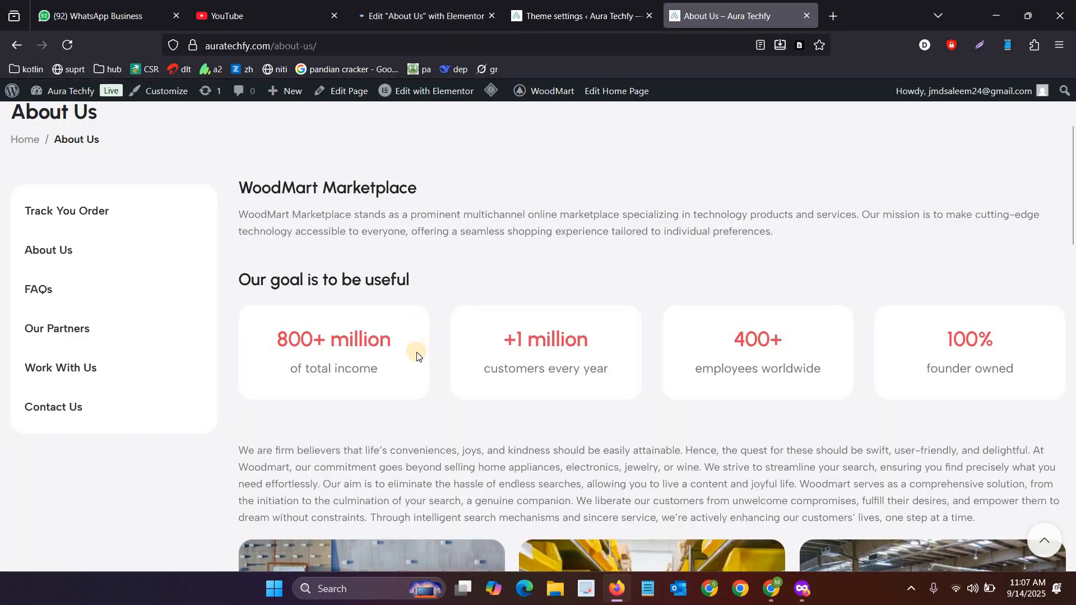
pyautogui.click(425, 5)
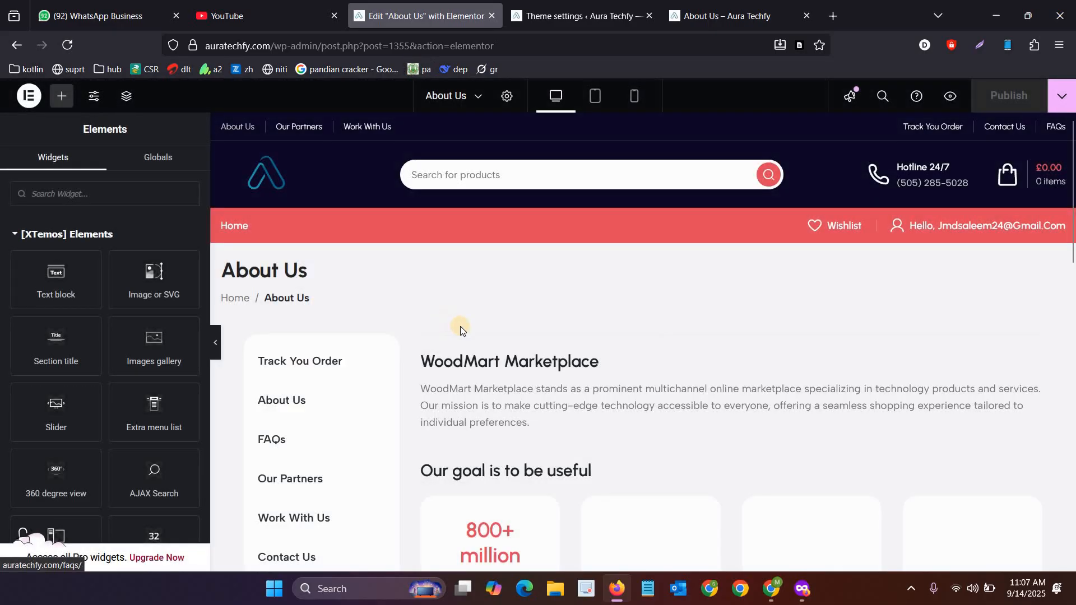
# Step: Open the settings of the WoodMart Marketplace and "Our goal is to be useful" section titles on the About Us page
pyautogui.click(483, 361)
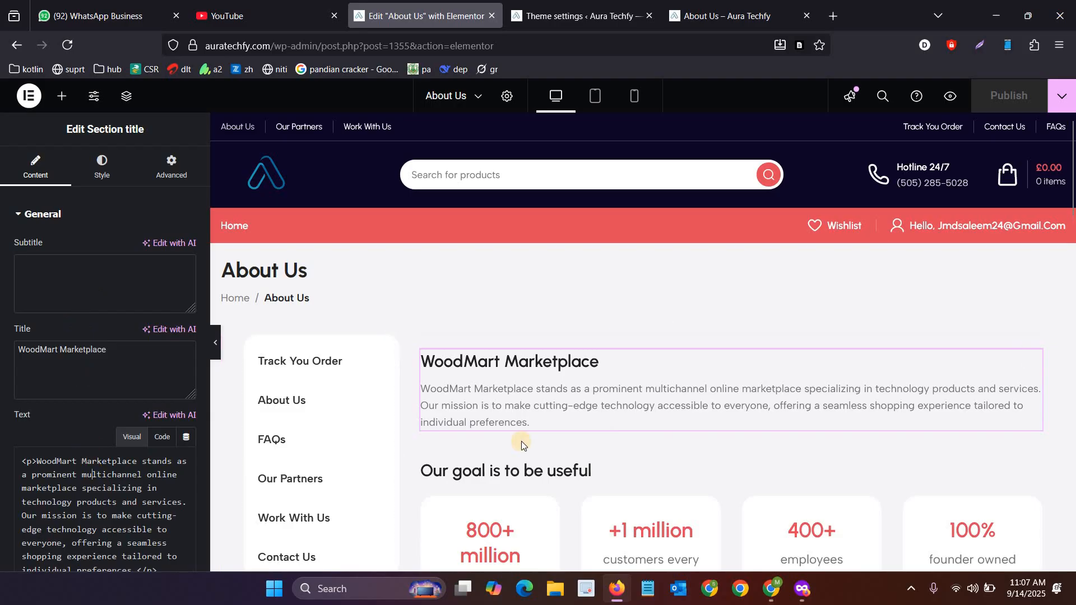
pyautogui.scroll(-3, 515, 392)
pyautogui.click(507, 419)
# Step: Delete the warehouse image gallery and the "Select, Access, Enjoy" title block from the About Us page
pyautogui.scroll(-4, 560, 364)
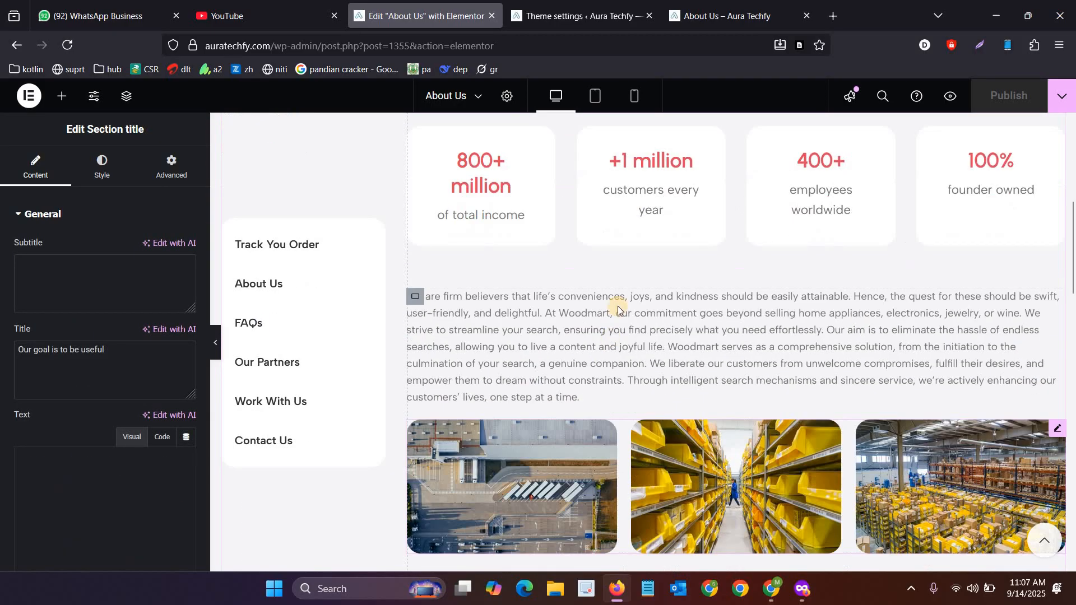
pyautogui.rightClick(671, 445)
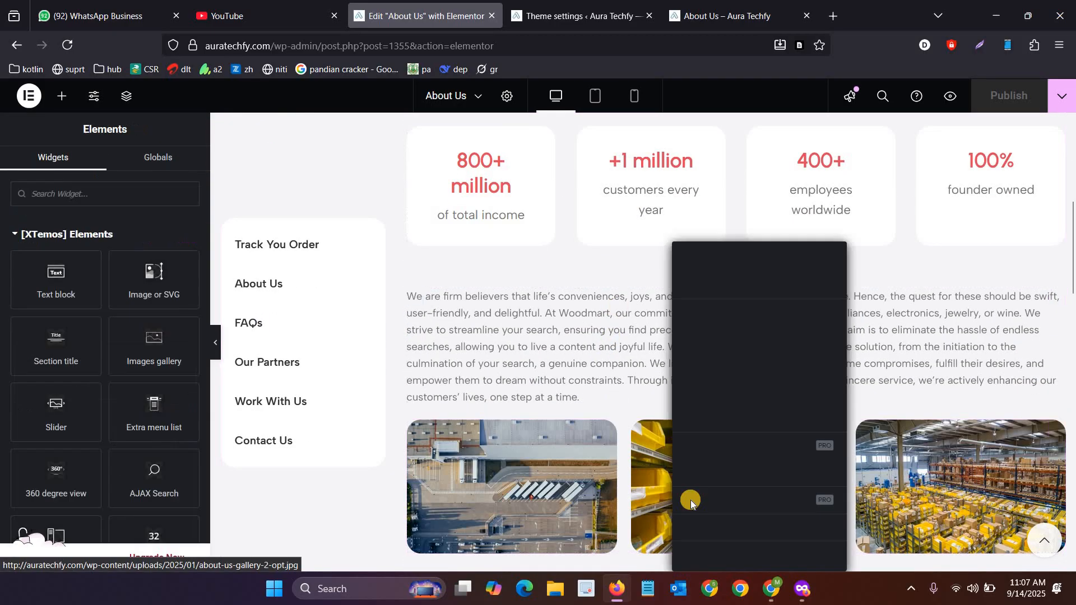
pyautogui.click(700, 555)
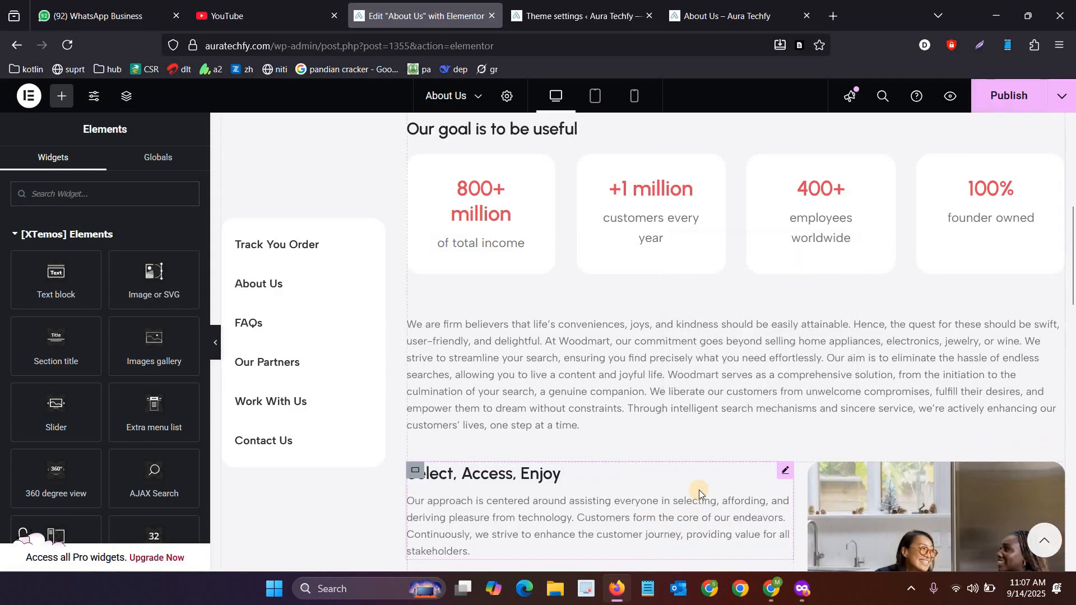
pyautogui.scroll(-5, 650, 271)
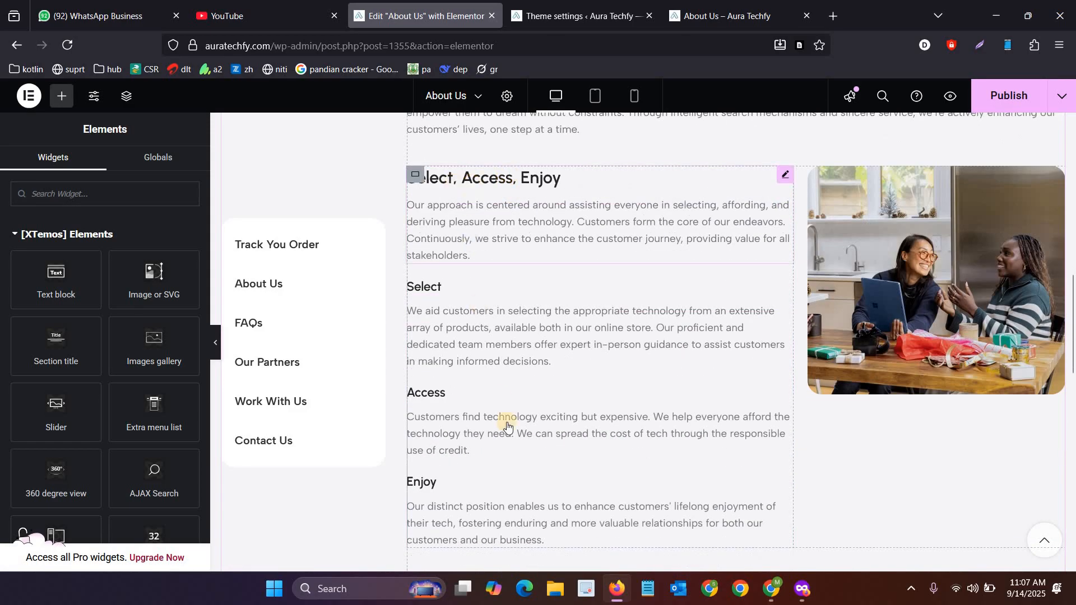
pyautogui.rightClick(507, 426)
pyautogui.click(502, 496)
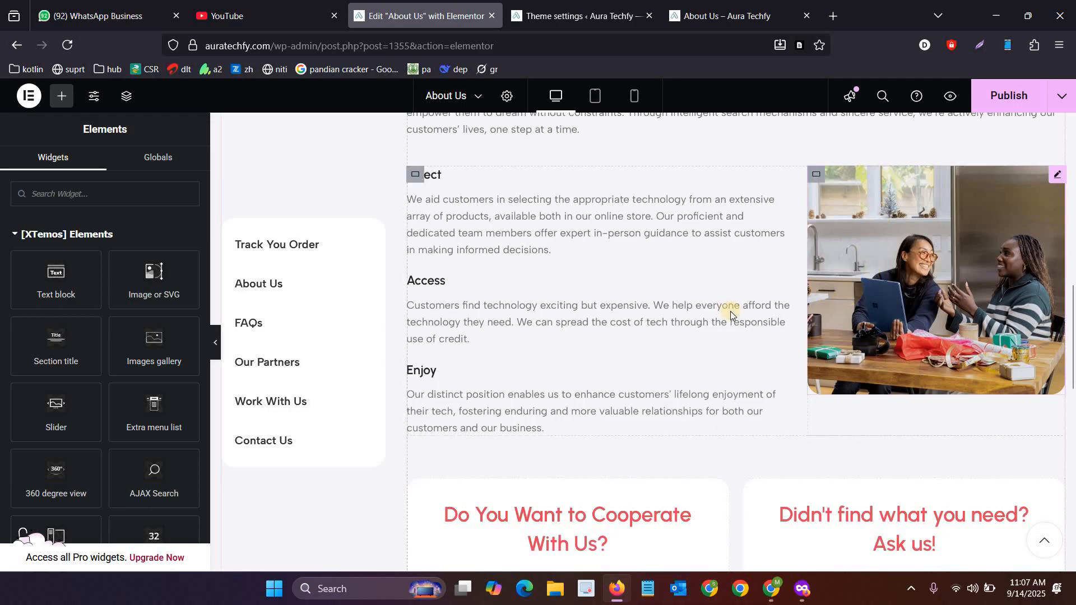
# Step: Try to undo the last change and look over the About Us page from its introduction to the footer
pyautogui.scroll(-10, 692, 319)
pyautogui.hotkey('ctrl', 'z')
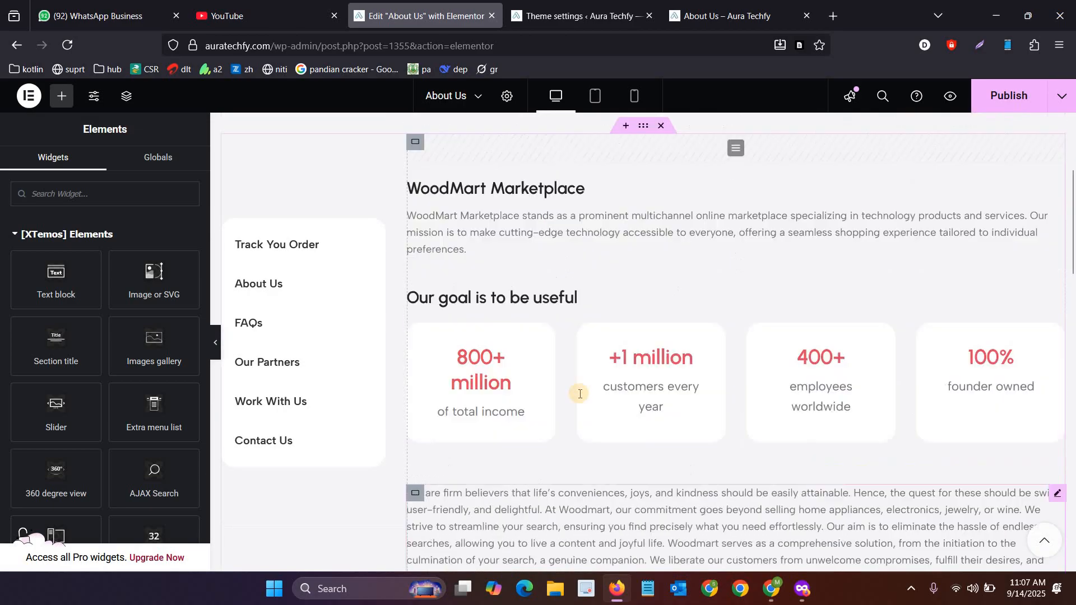
pyautogui.scroll(-10, 578, 408)
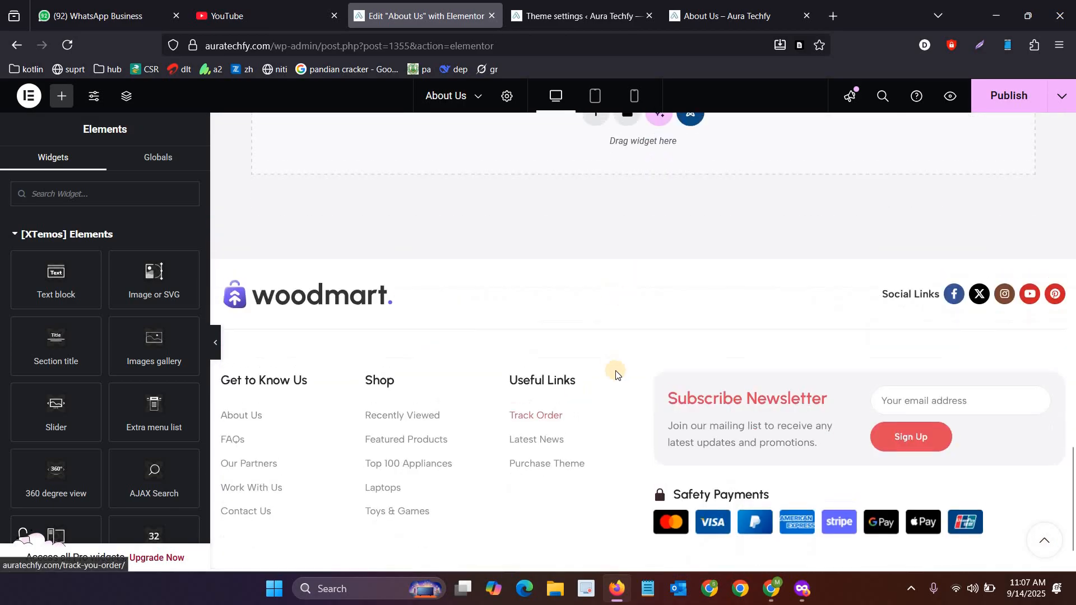
pyautogui.scroll(12, 621, 354)
pyautogui.scroll(-7, 622, 354)
pyautogui.scroll(8, 622, 354)
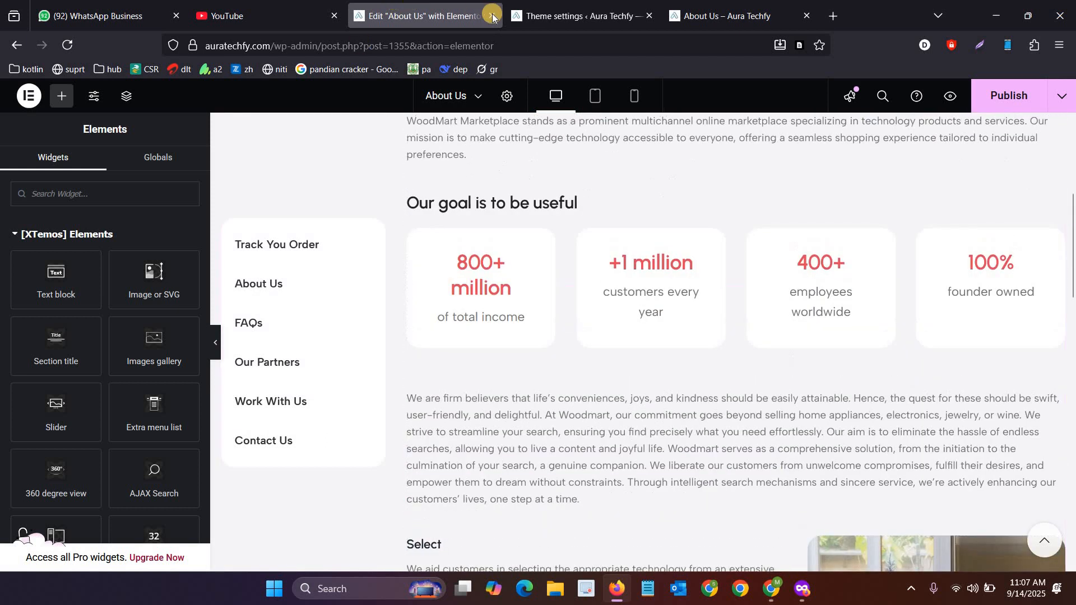
# Step: Close the About Us editor, discarding the unsaved changes, and return to the top of the live About Us page
pyautogui.click(490, 15)
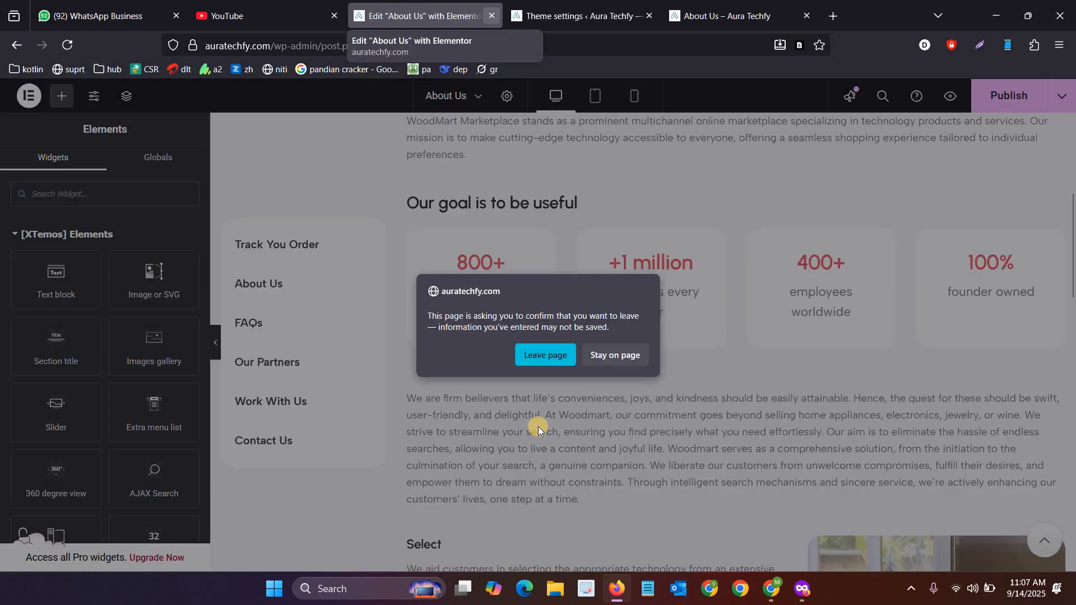
pyautogui.click(551, 353)
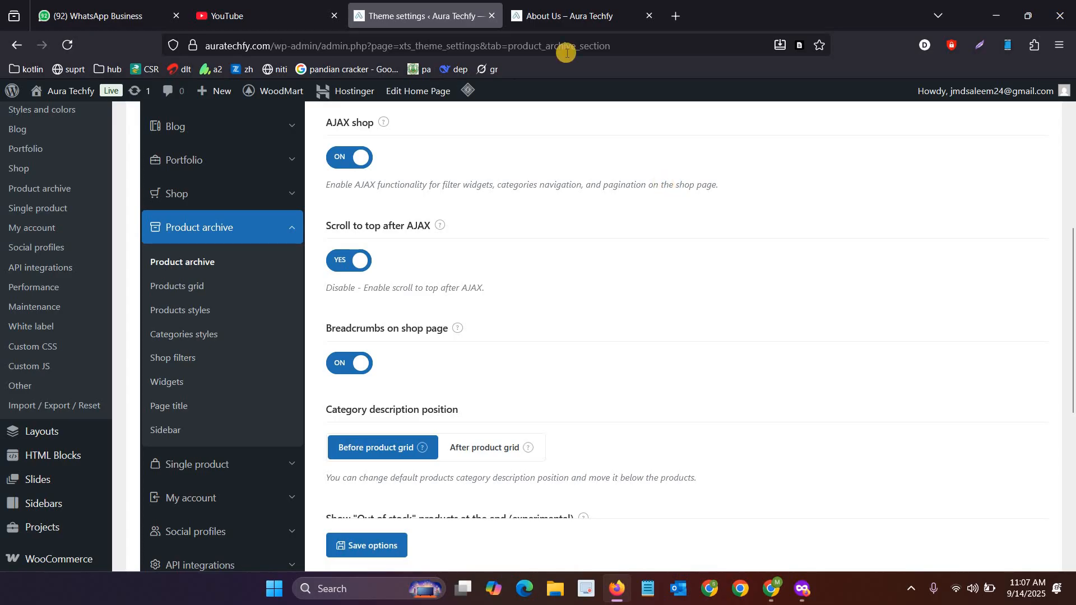
pyautogui.click(574, 5)
pyautogui.scroll(3, 433, 354)
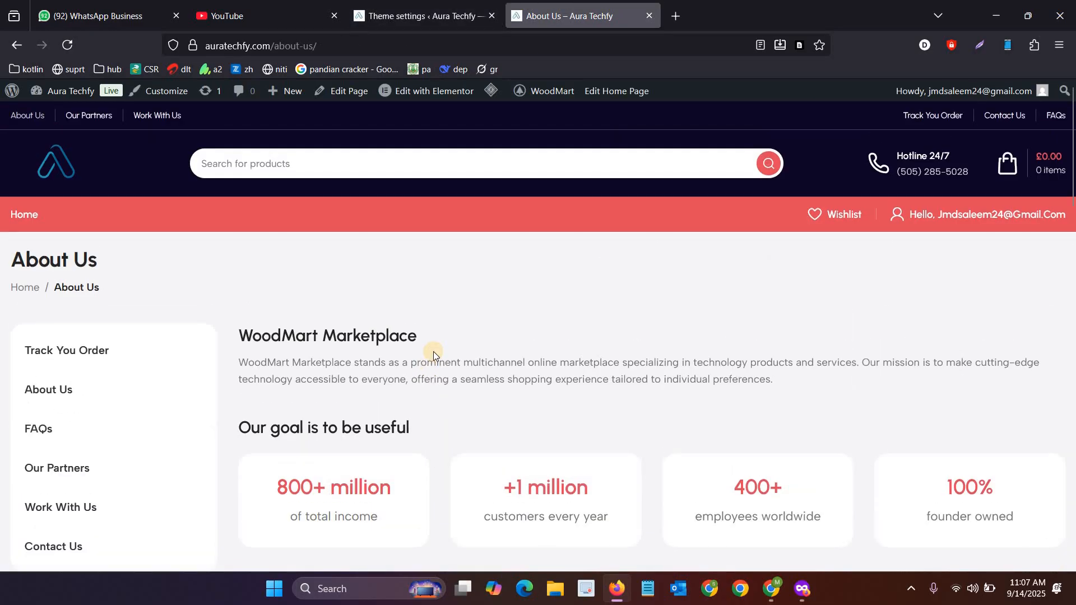